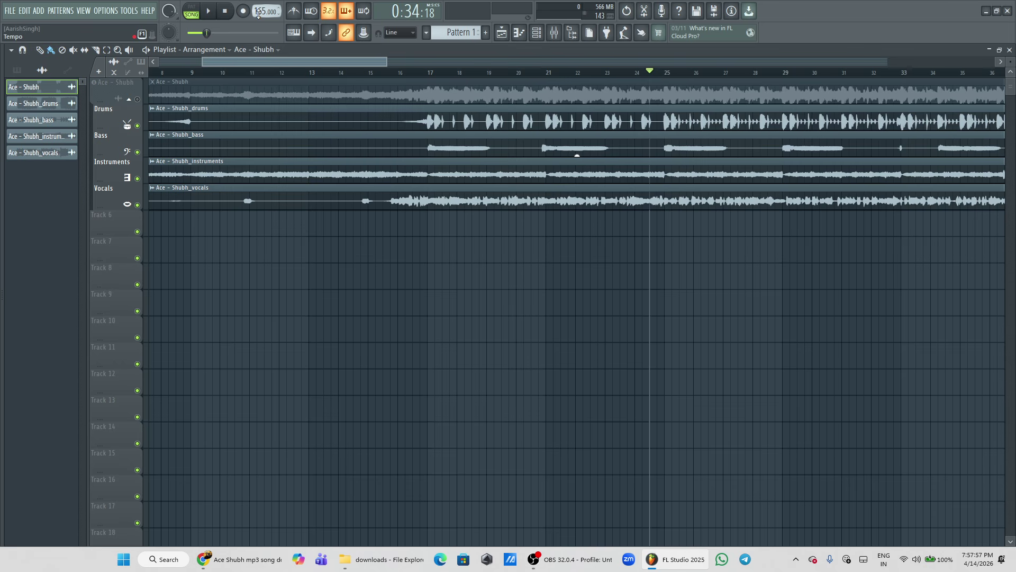
- Inspect the stem extraction option available for the original Ace - Shubh audio clip in the playlist
mouse_move(337, 63)
mouse_down()
mouse_move(306, 62)
mouse_move(370, 66)
mouse_move(336, 66)
mouse_up()
drag(256, 61, 161, 65)
ctrl+scroll(224, 104, down, 4)
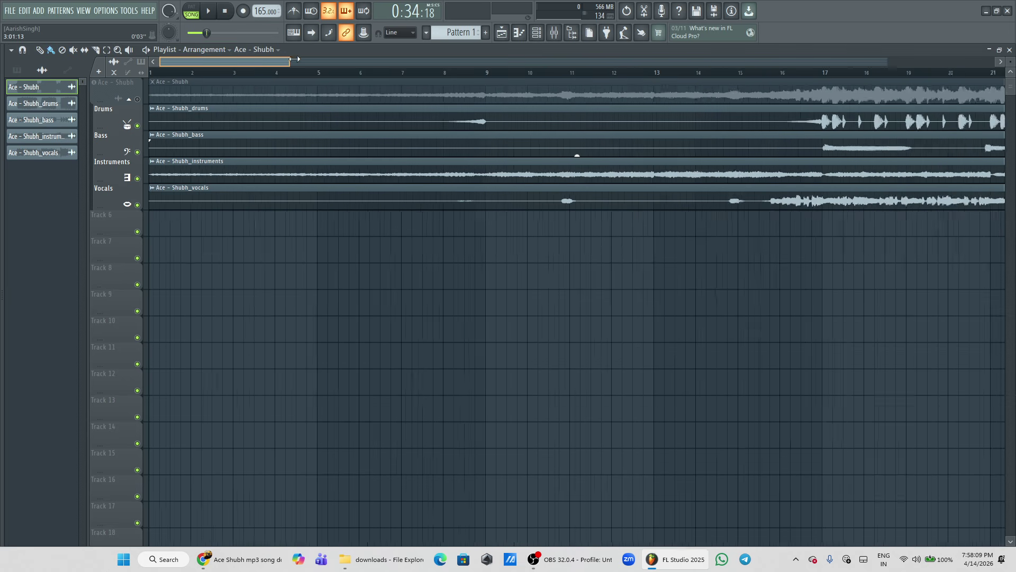
click(154, 82)
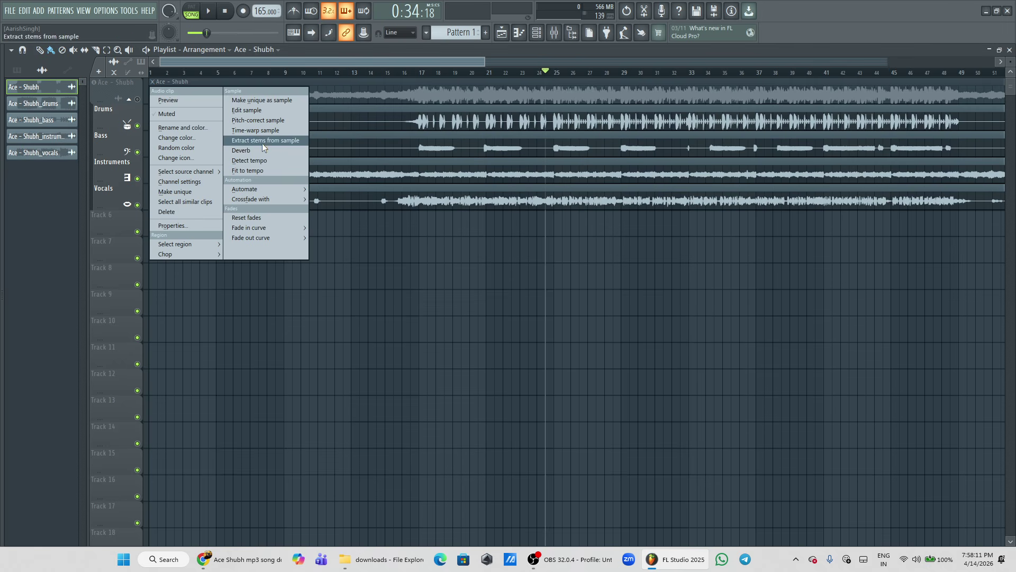
click(344, 141)
click(581, 206)
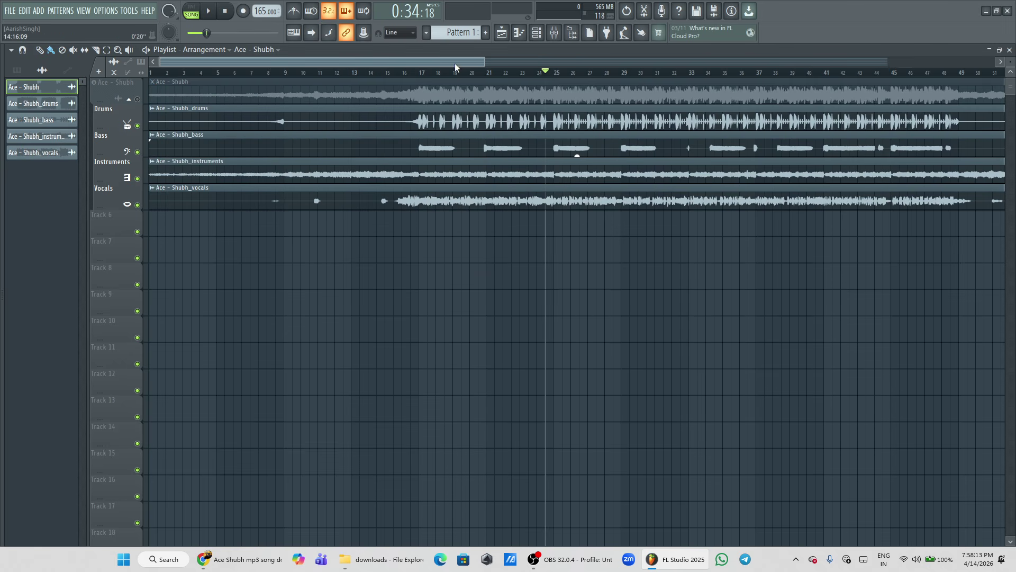
- Solo the Drums stem track and play it from the first beat at bar 17
drag(486, 64, 463, 64)
click(325, 74)
drag(479, 59, 295, 62)
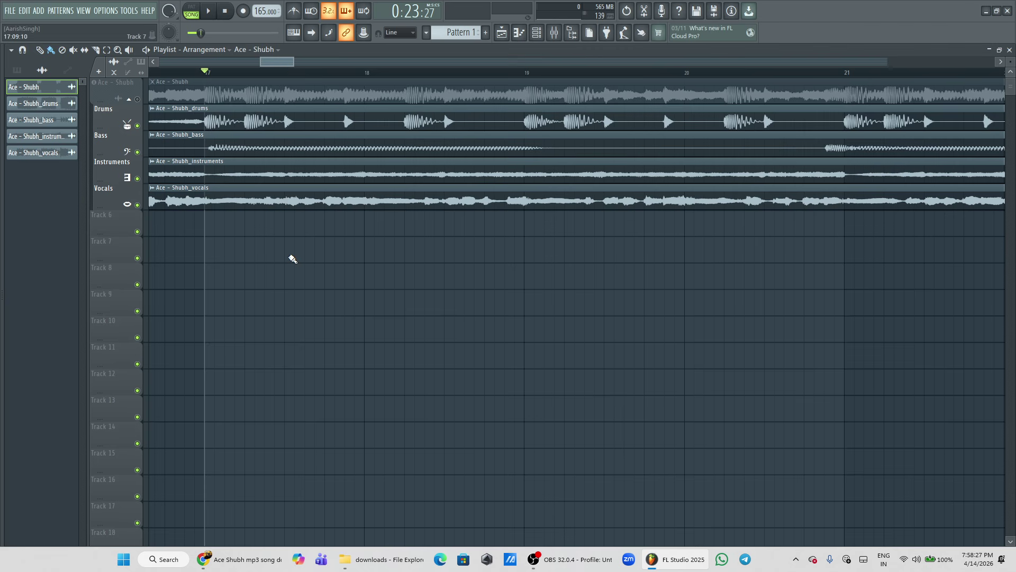
right_click(137, 125)
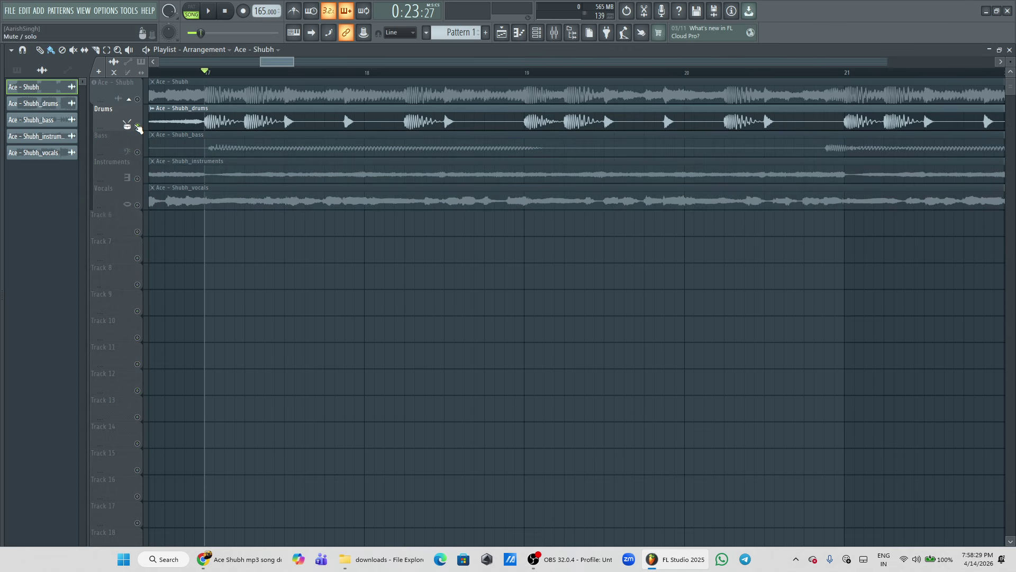
key(space)
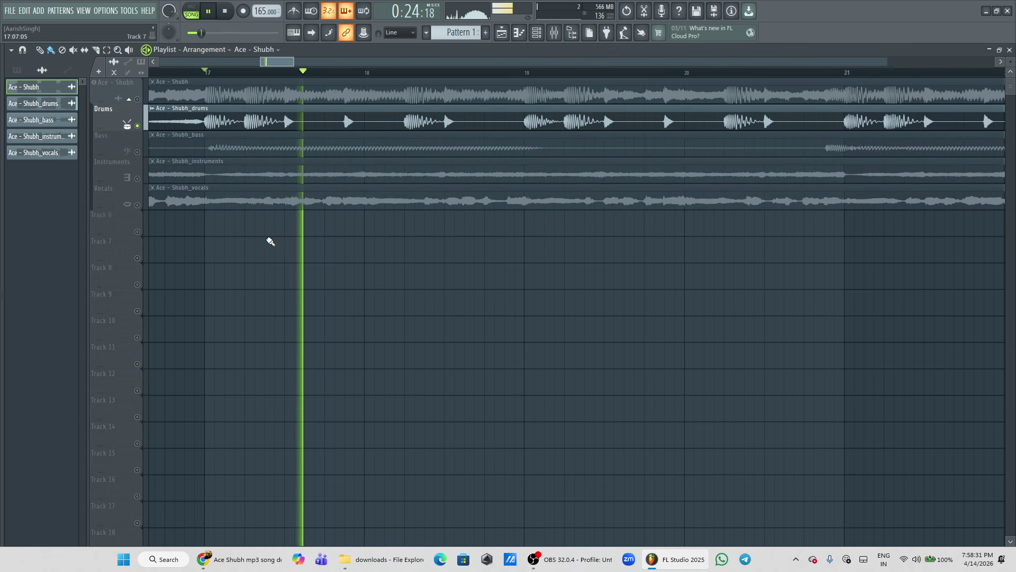
key(space)
- Add the CDK6 - Kick - (3) sample from Capital Drum Kit Vol.6 on track 6, unmuted, with its clip starting at bar 17
key(alt+F8)
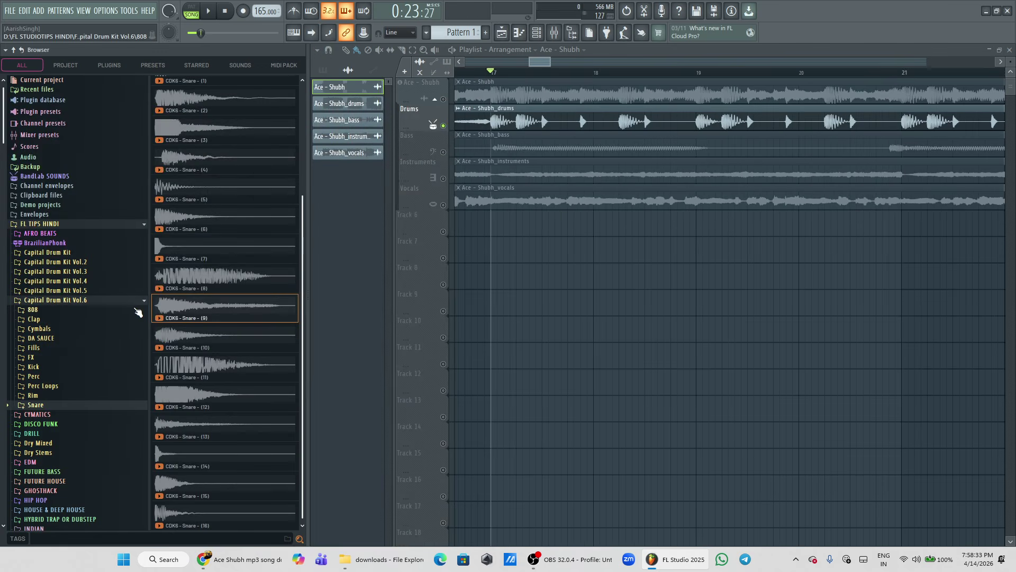
click(34, 367)
click(211, 184)
click(181, 151)
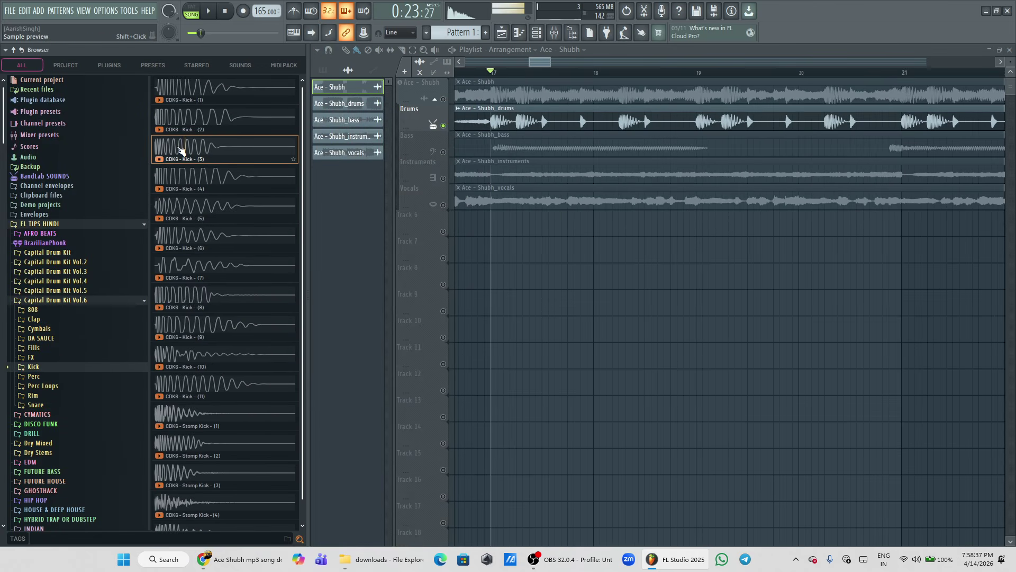
drag(180, 150, 424, 221)
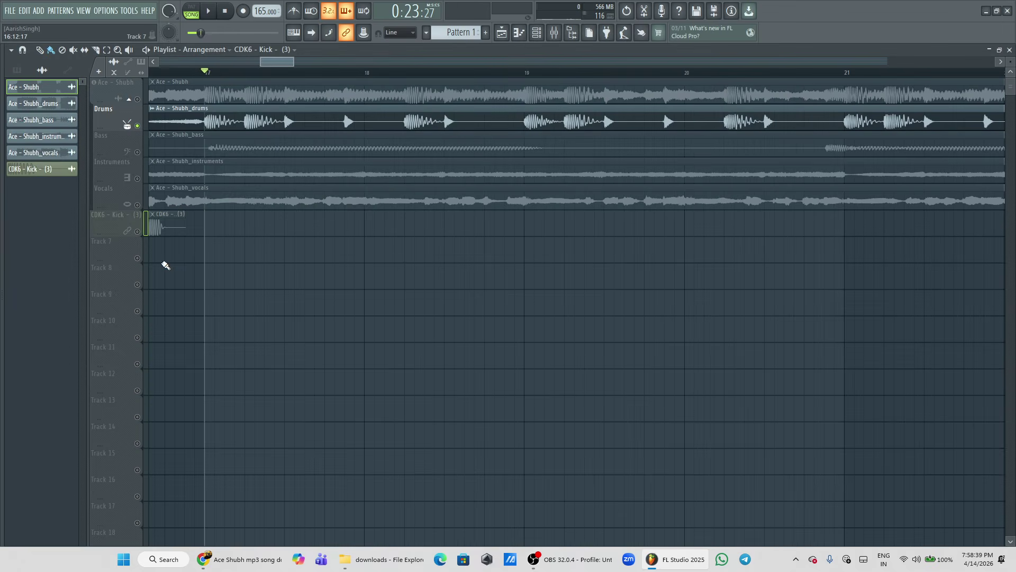
click(137, 231)
drag(167, 230, 222, 231)
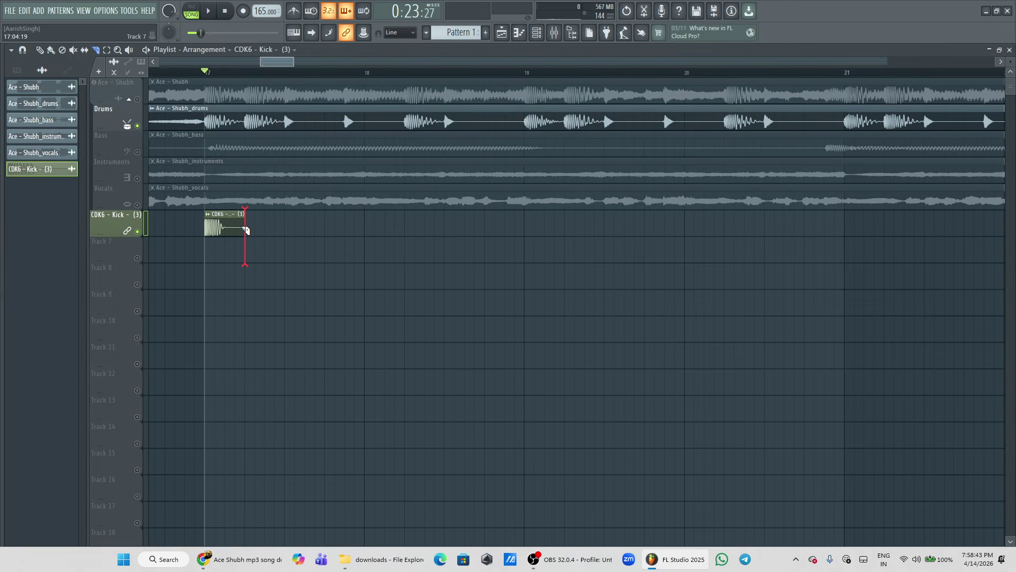
- Place more kick clips on track 6 under the drum stem's kick hits from bar 17 through bar 20
click(247, 231)
key(space)
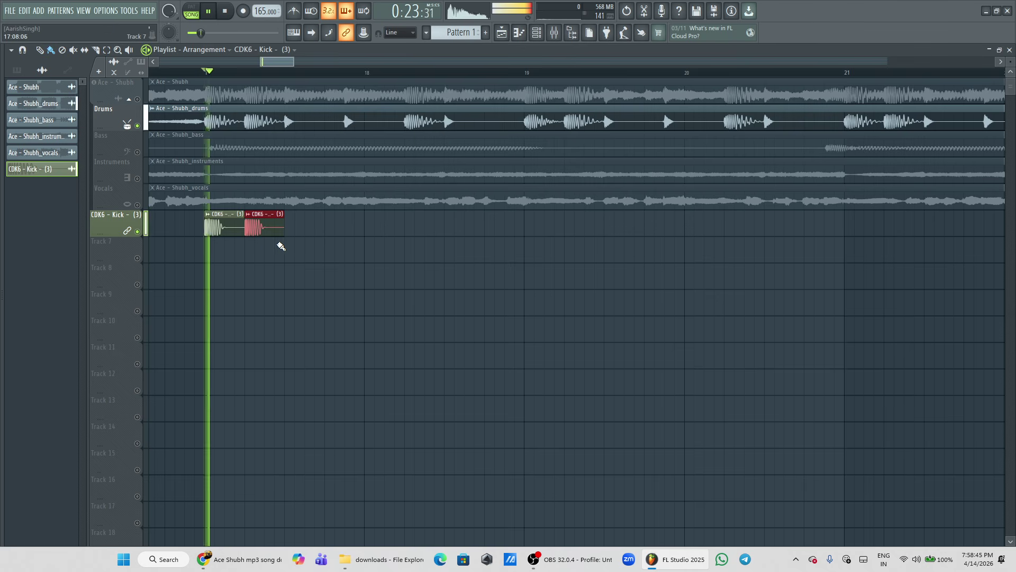
click(410, 229)
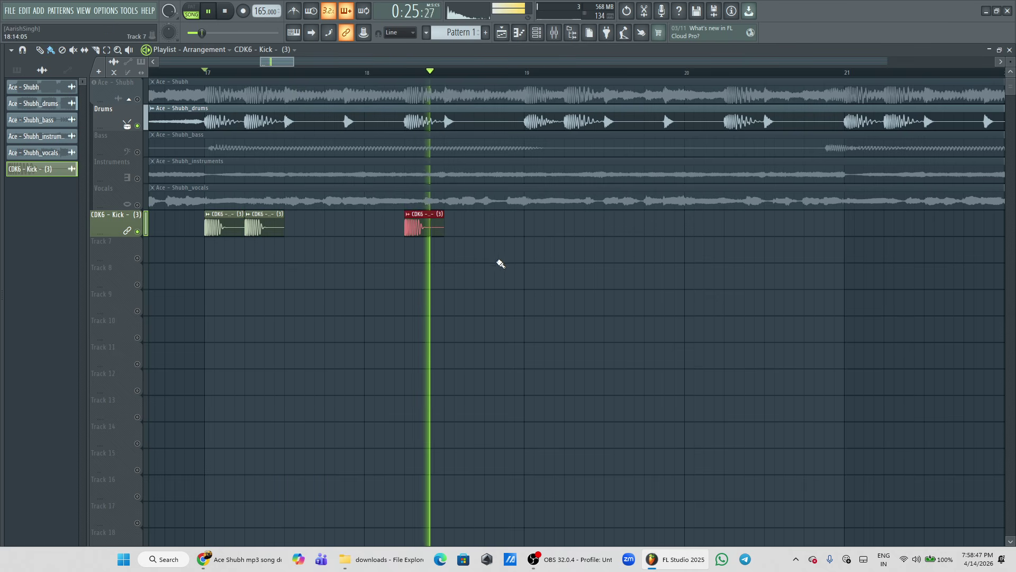
click(527, 226)
click(574, 227)
key(space)
drag(576, 227, 566, 228)
click(725, 220)
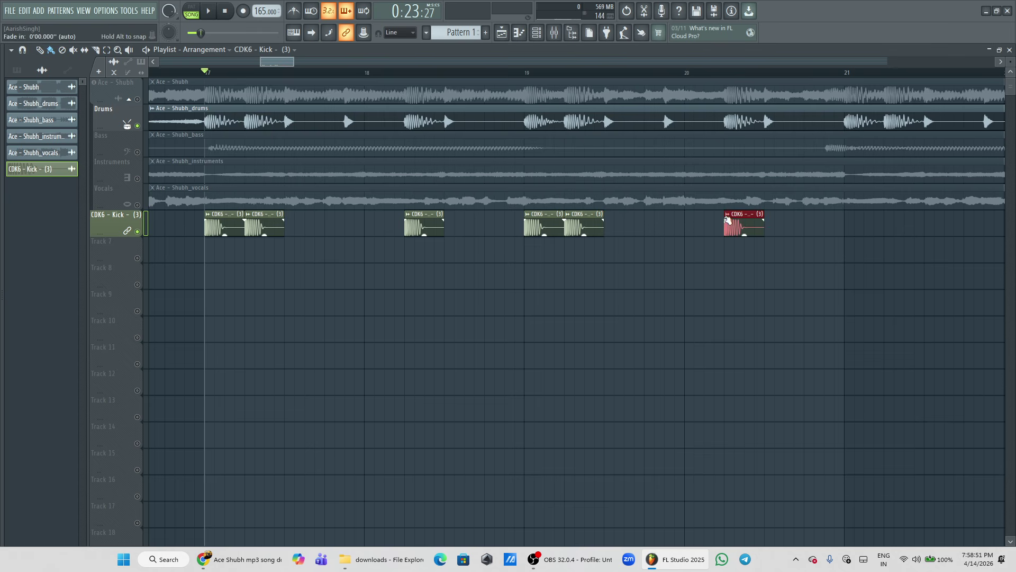
- Duplicate the four-bar kick pattern from bar 17 along track 6 until it fills through bar 48
drag(293, 61, 297, 61)
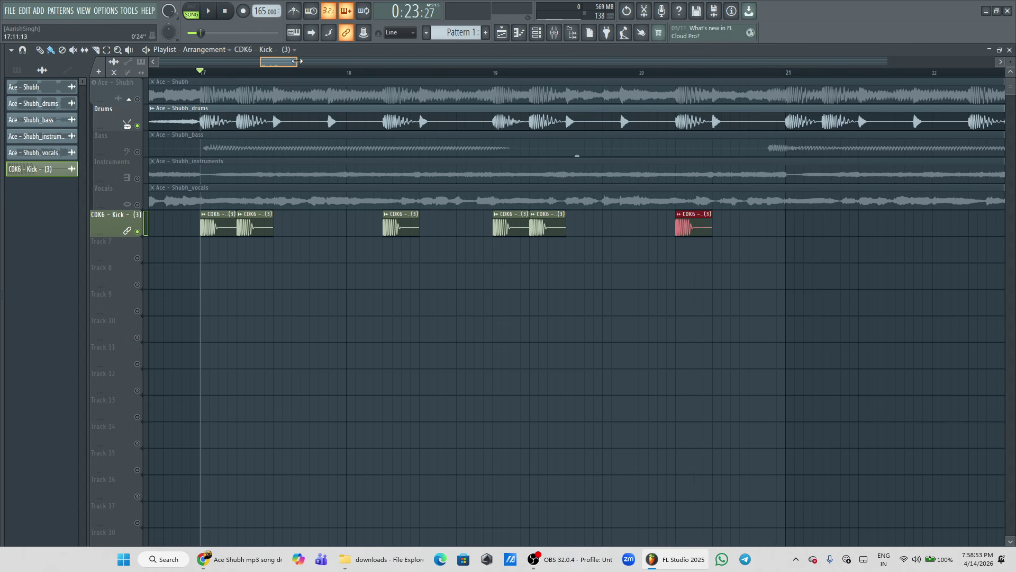
key(space)
key(space)
drag(787, 77, 200, 74)
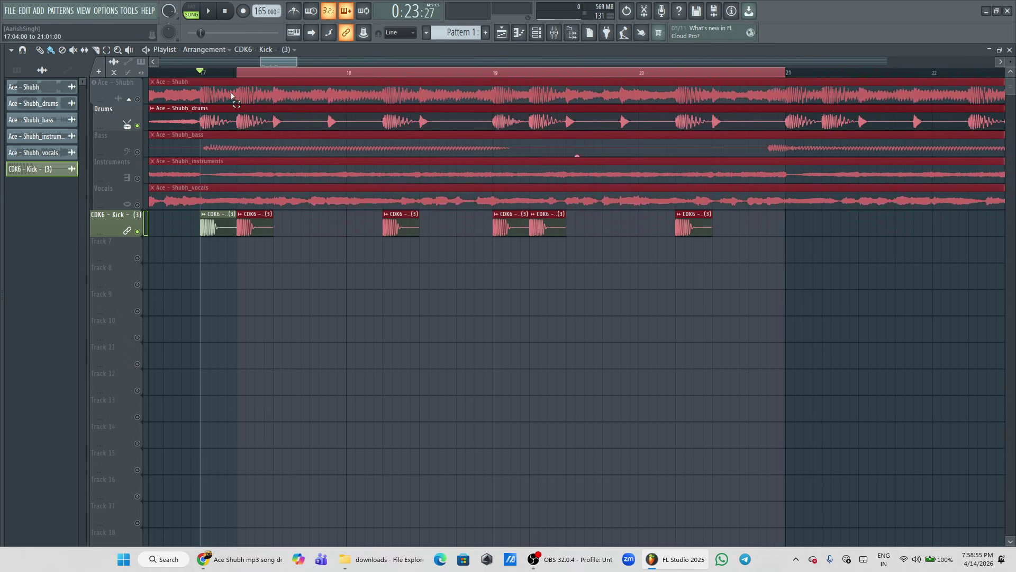
drag(762, 223, 798, 208)
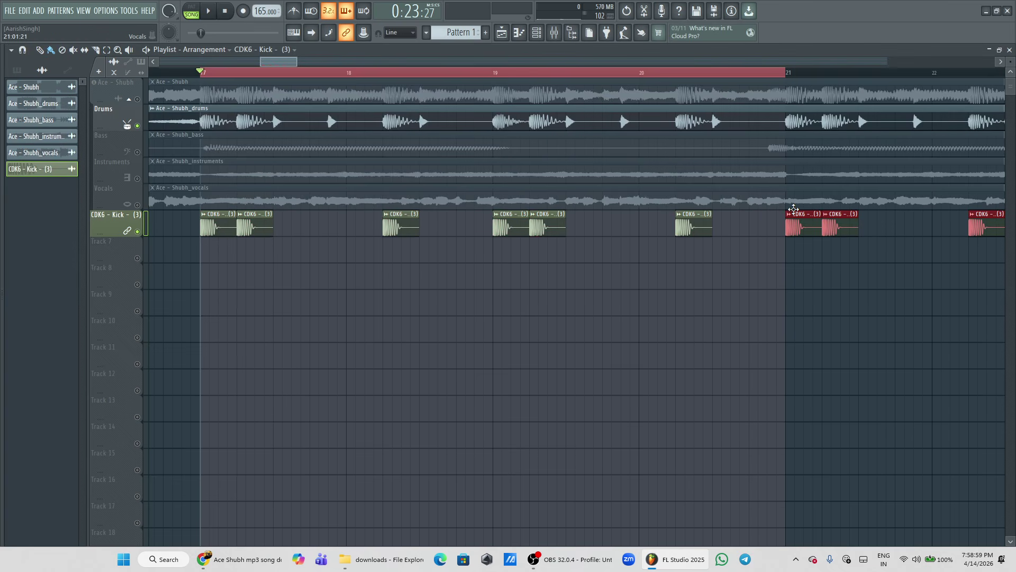
click(294, 49)
click(294, 53)
scroll(593, 254, down, 4)
drag(615, 211, 594, 222)
drag(364, 59, 518, 59)
drag(510, 263, 503, 223)
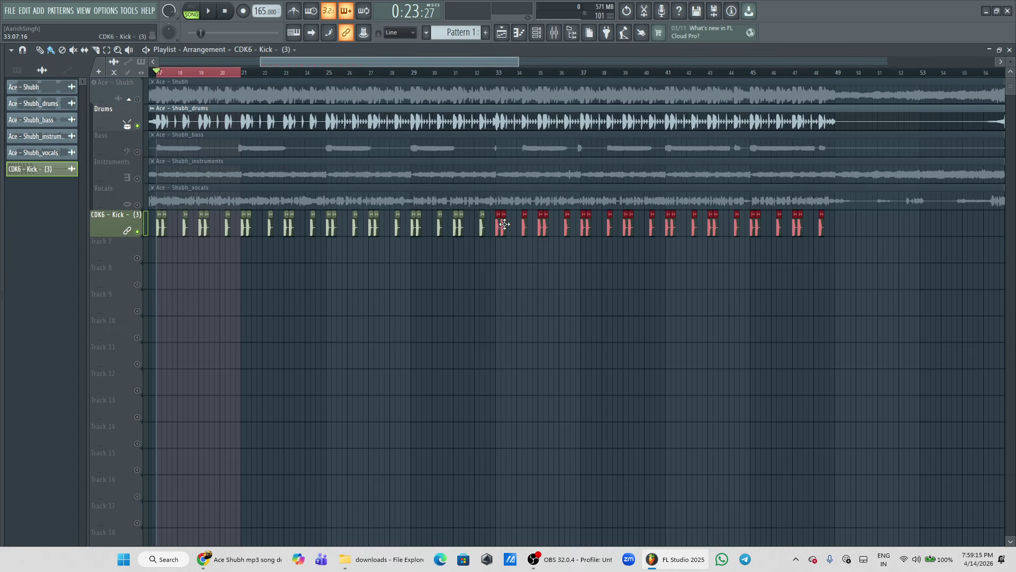
- Play the kicks together with the drum stem from bar 17 and again from the first snare hit
drag(518, 60, 289, 64)
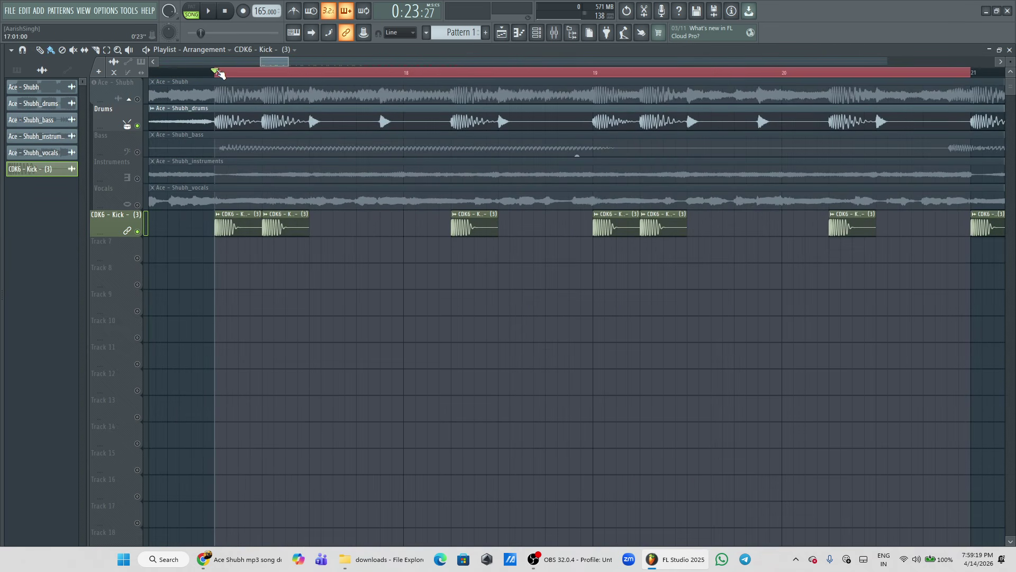
click(220, 74)
key(space)
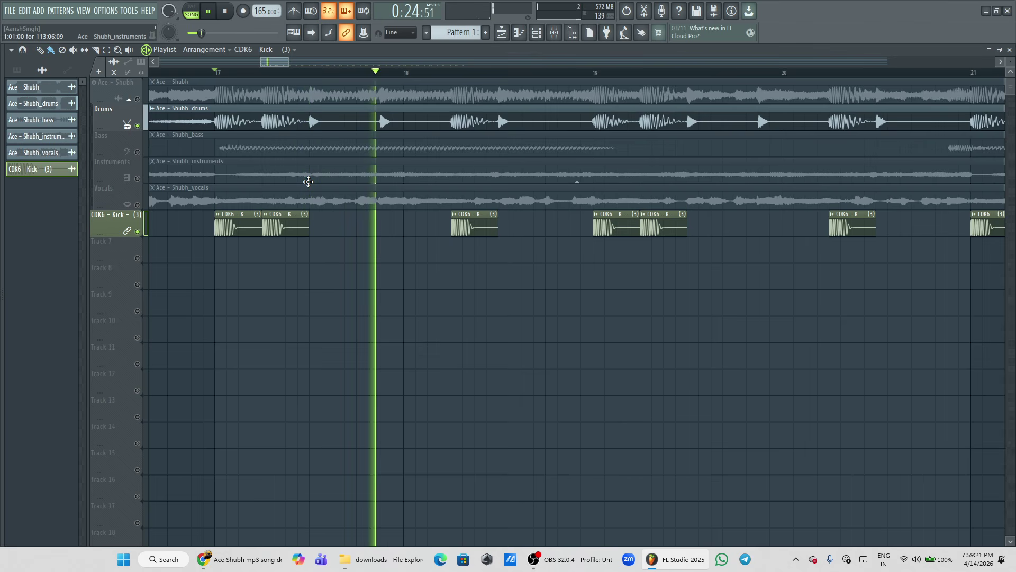
key(space)
click(310, 72)
key(space)
key(space)
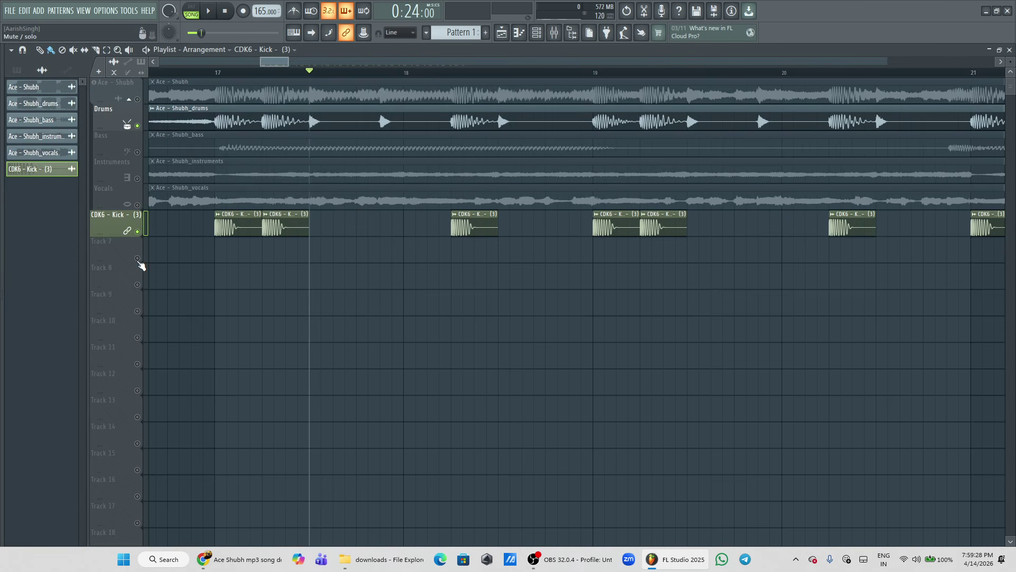
- Add the CDK 6 - RIm - (6) sample on track 7 and align its clip with the stem's light hit just before bar 18
mouse_move(2, 308)
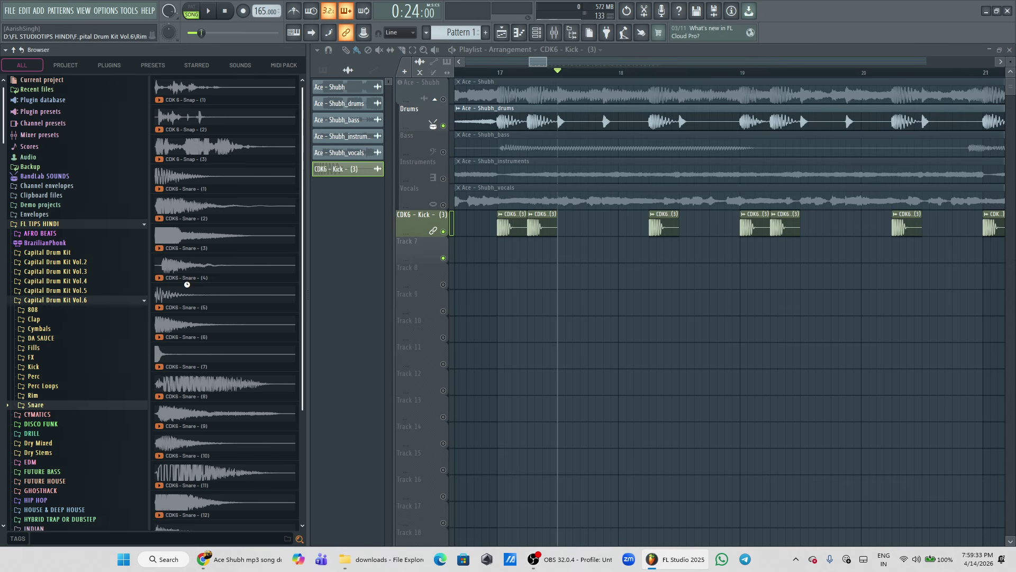
key(Up)
click(185, 264)
click(192, 248)
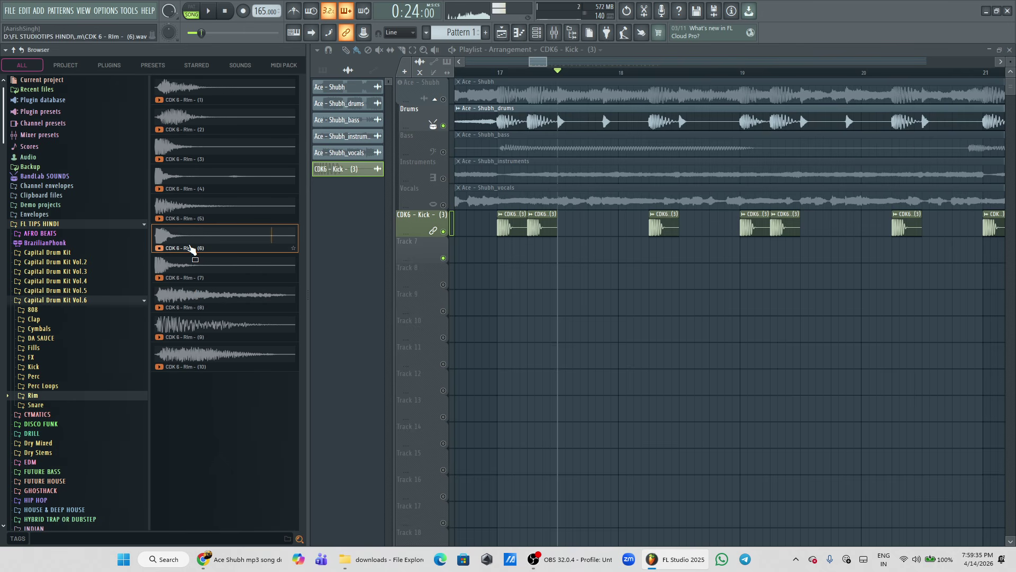
drag(416, 254, 417, 255)
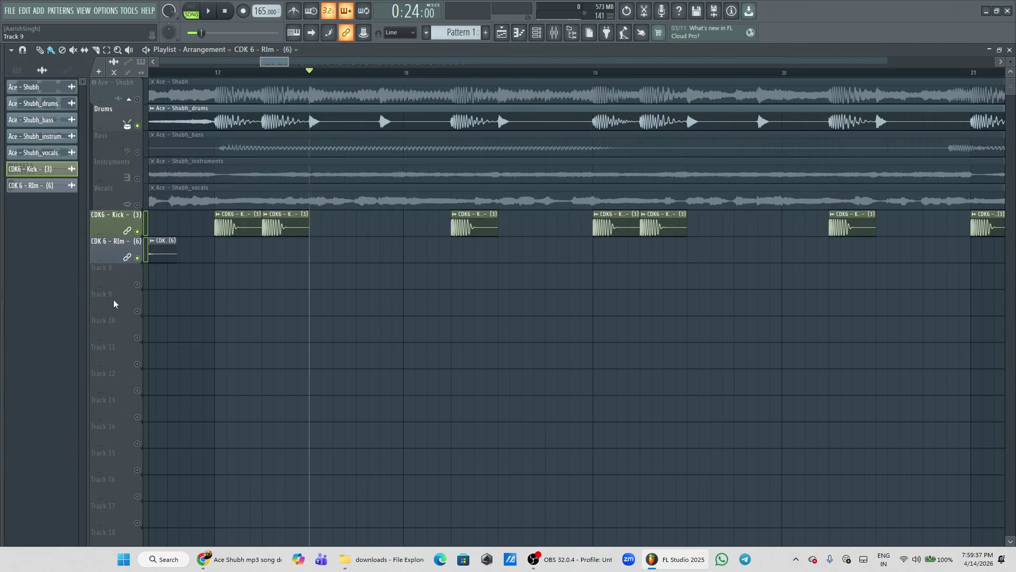
drag(156, 249, 388, 250)
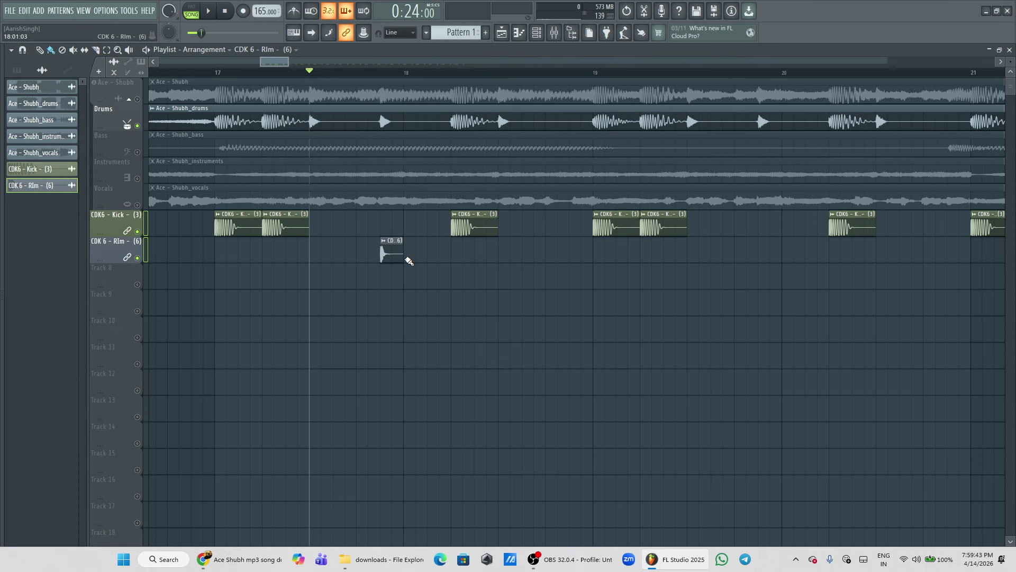
- Audition the kit's snares, add CDK6 - Snare - (11) on track 8, unmuted, and align it with the first snare hit in bar 17
mouse_move(2, 297)
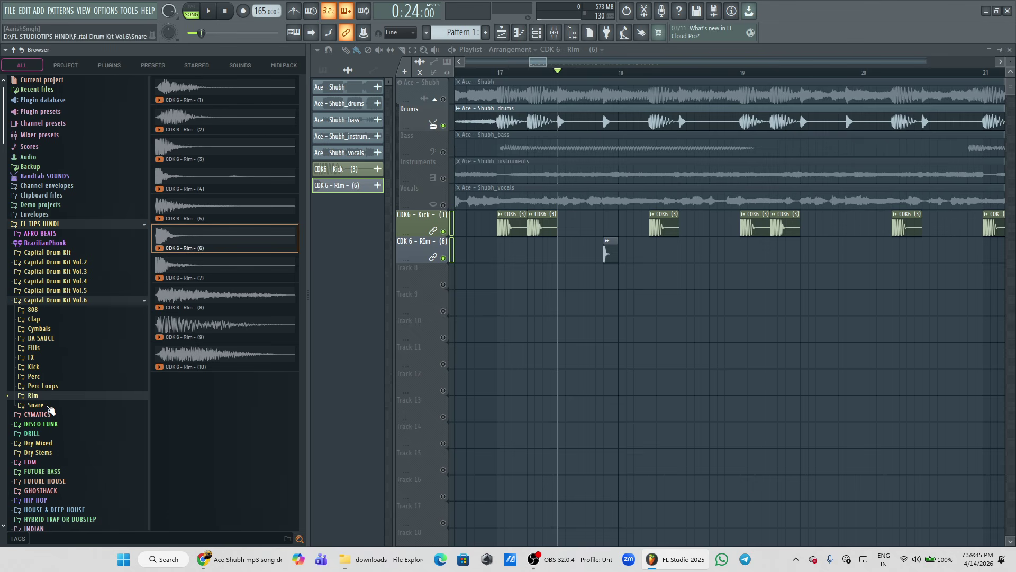
click(49, 406)
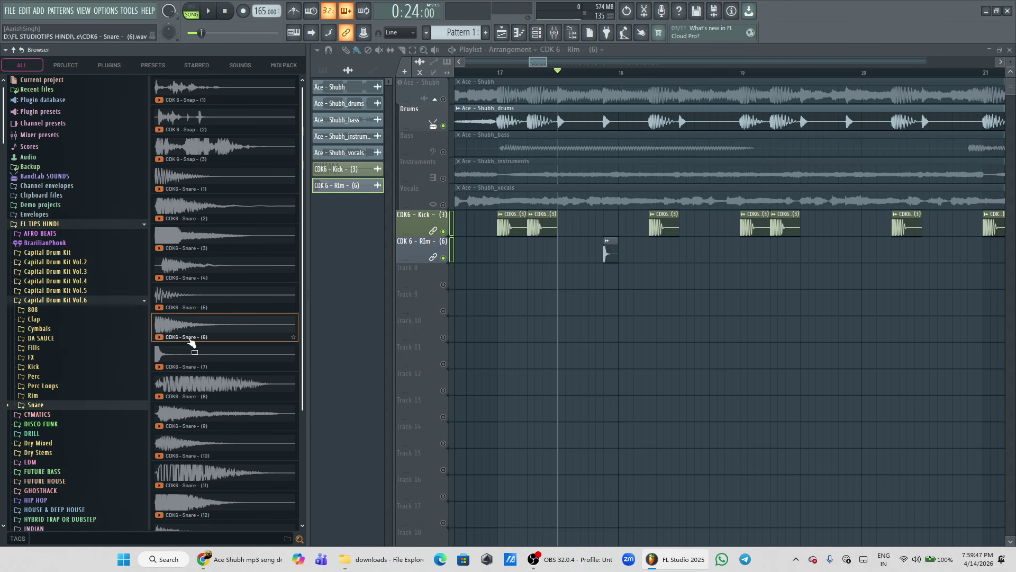
scroll(184, 415, down, 3)
click(209, 346)
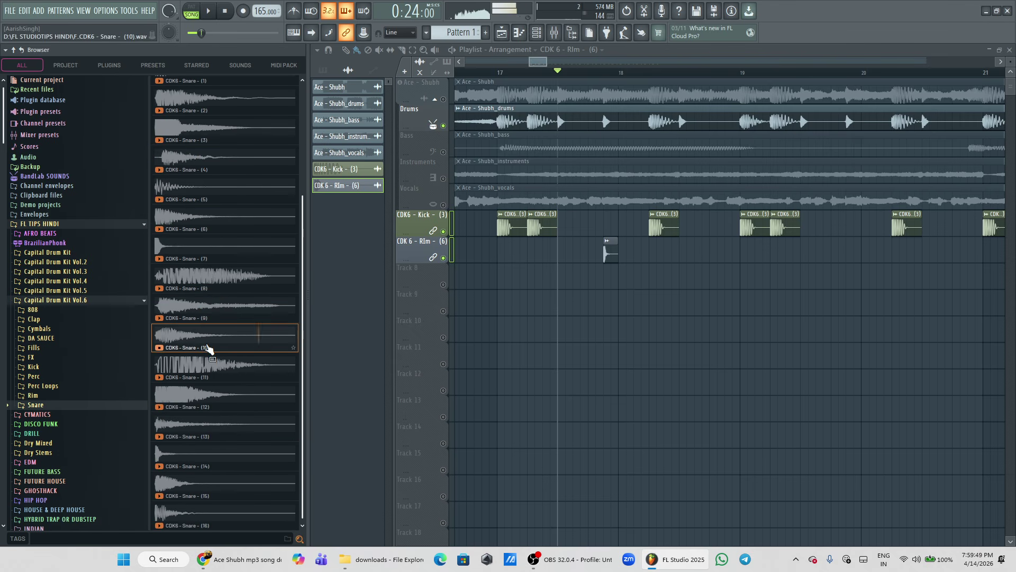
click(189, 316)
click(191, 342)
click(193, 368)
drag(195, 396, 439, 284)
click(138, 285)
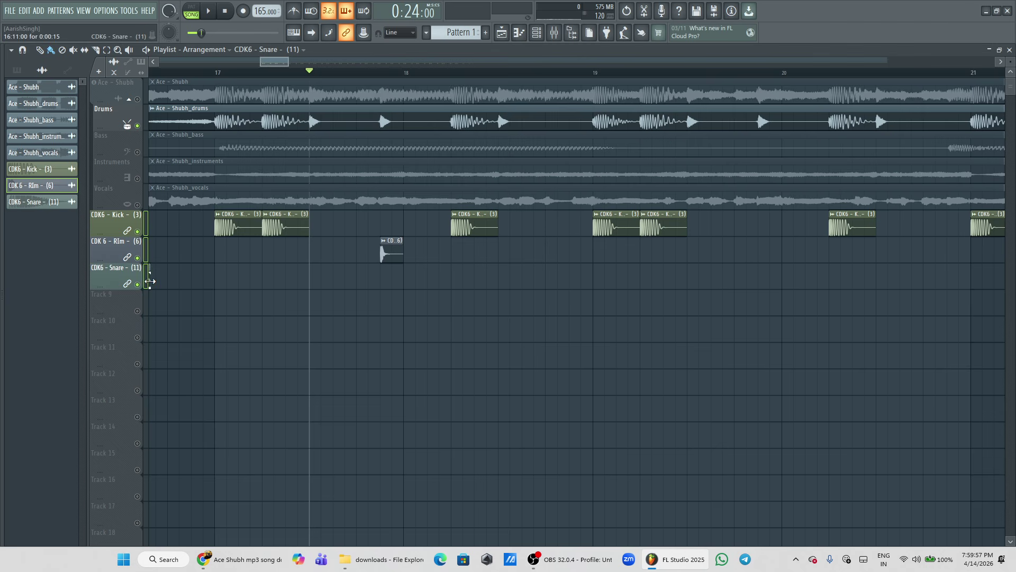
drag(149, 285, 326, 277)
- Place further snare clips and a second rim clip on the matching drum stem hits through bar 20
click(318, 279)
click(497, 271)
key(space)
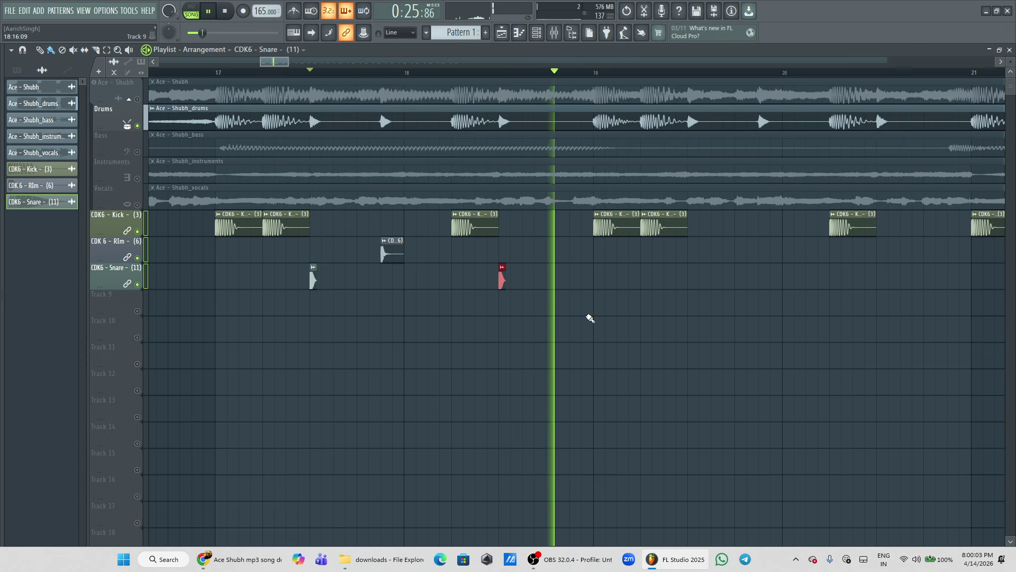
key(space)
click(691, 276)
click(386, 249)
click(764, 253)
drag(287, 62, 303, 61)
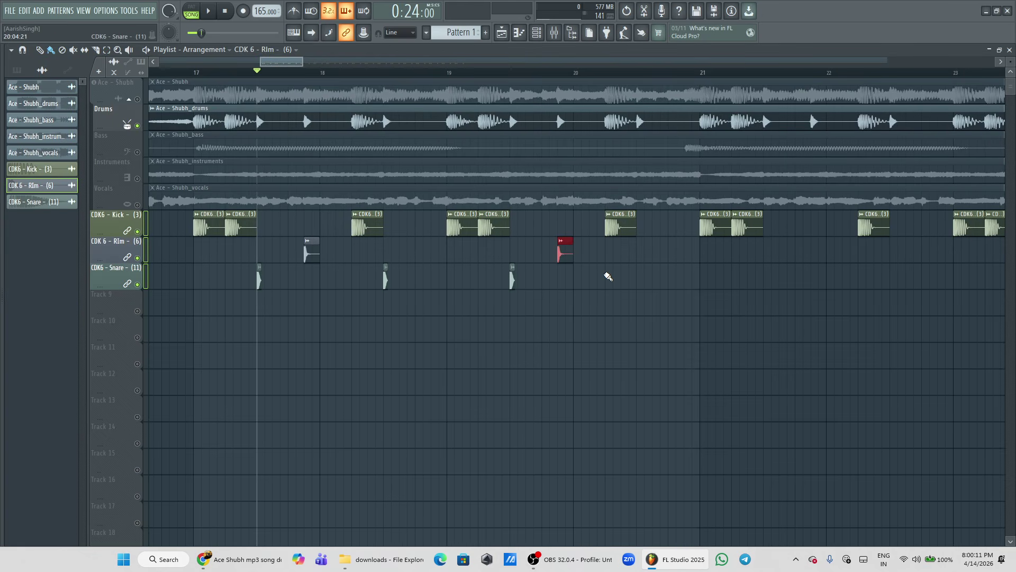
click(641, 283)
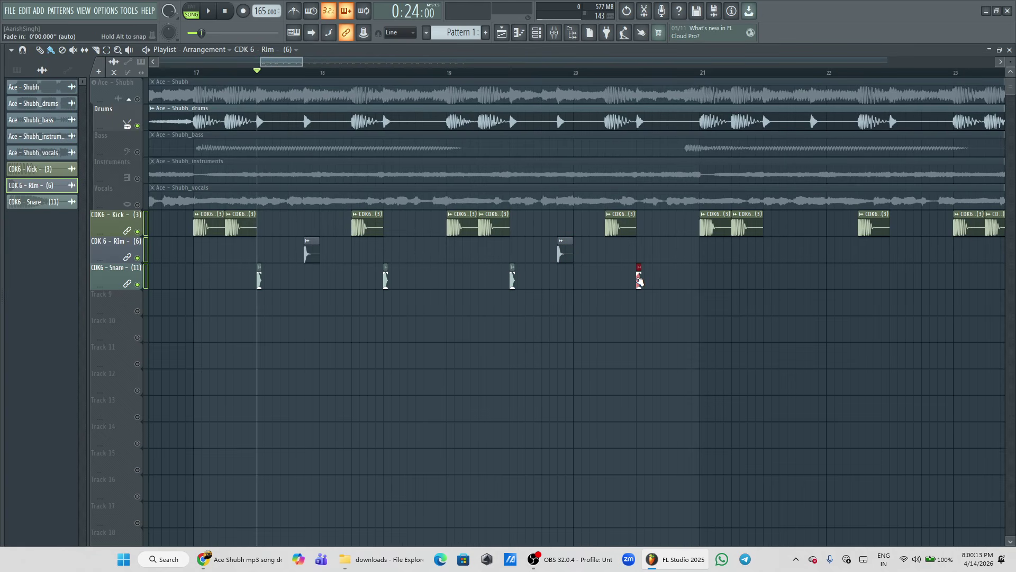
- Duplicate the four-bar rim and snare pattern along tracks 7 and 8 until it fills through bar 32
drag(669, 238, 236, 335)
drag(310, 254, 814, 273)
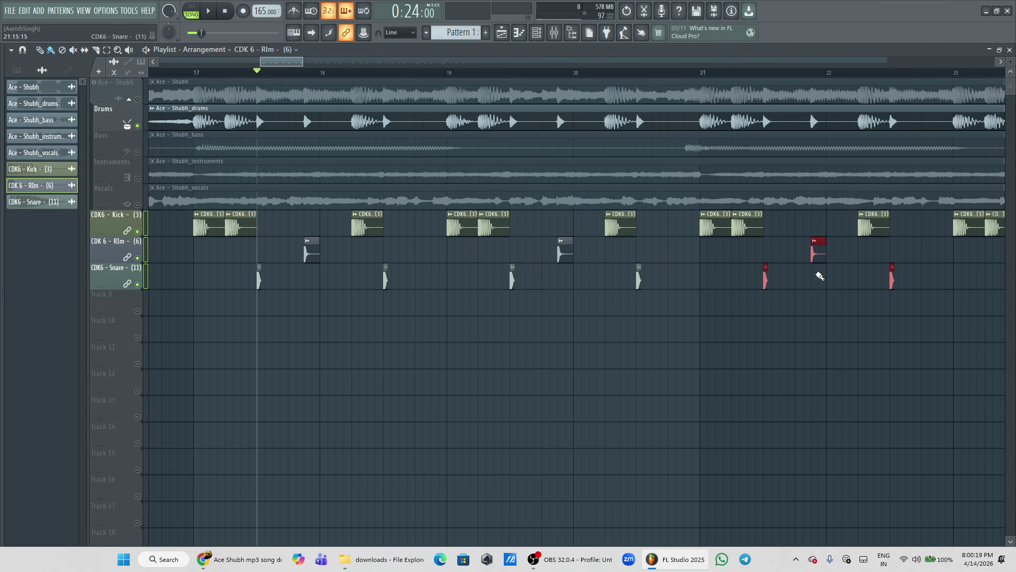
drag(304, 61, 414, 66)
drag(463, 249, 485, 265)
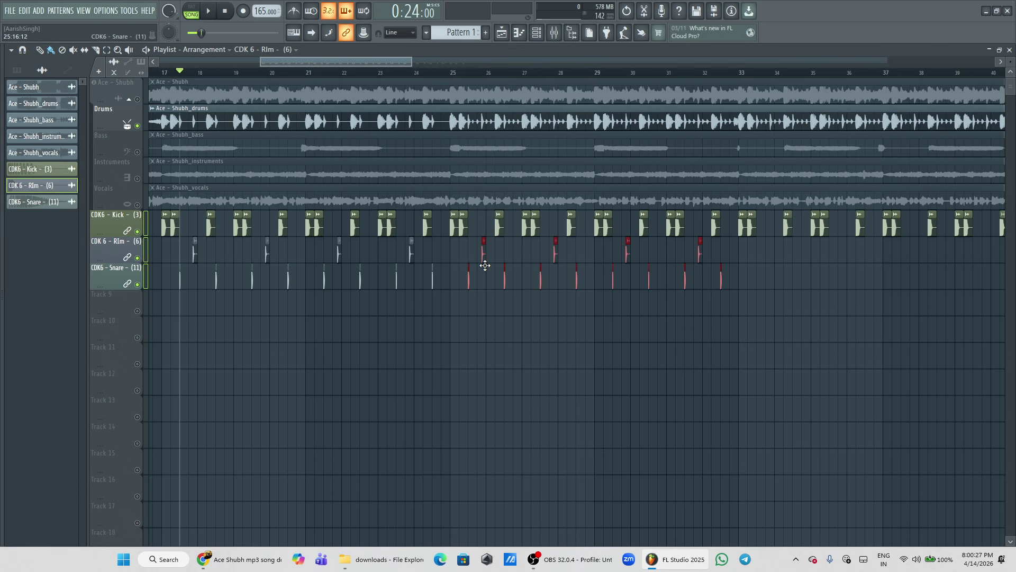
- Check the copied clips at bar 25 against the drum stem, and play the kick, rim and snare pattern from bar 17
scroll(509, 76, up, 5)
scroll(508, 75, up, 1)
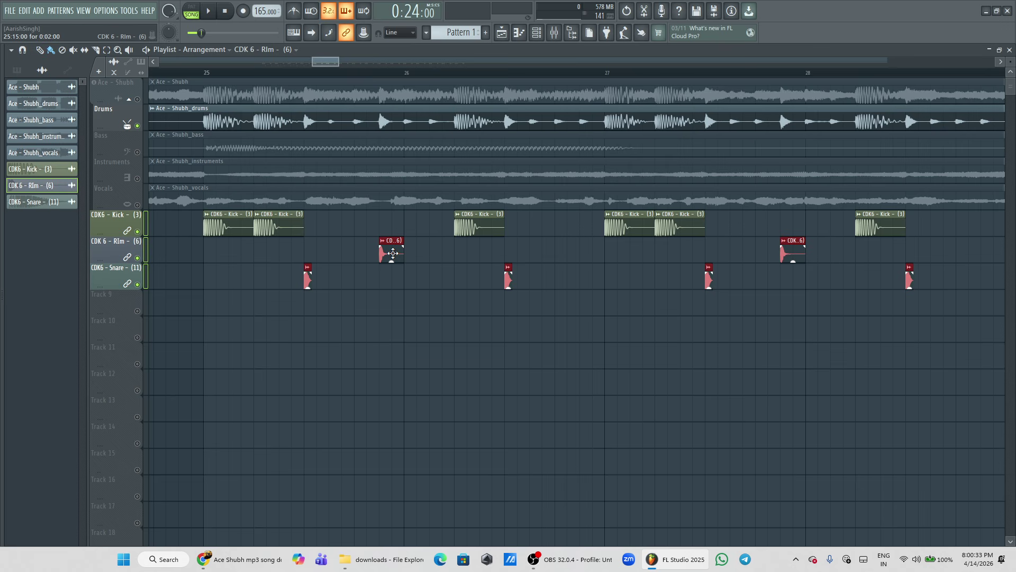
drag(313, 62, 255, 62)
click(241, 72)
key(space)
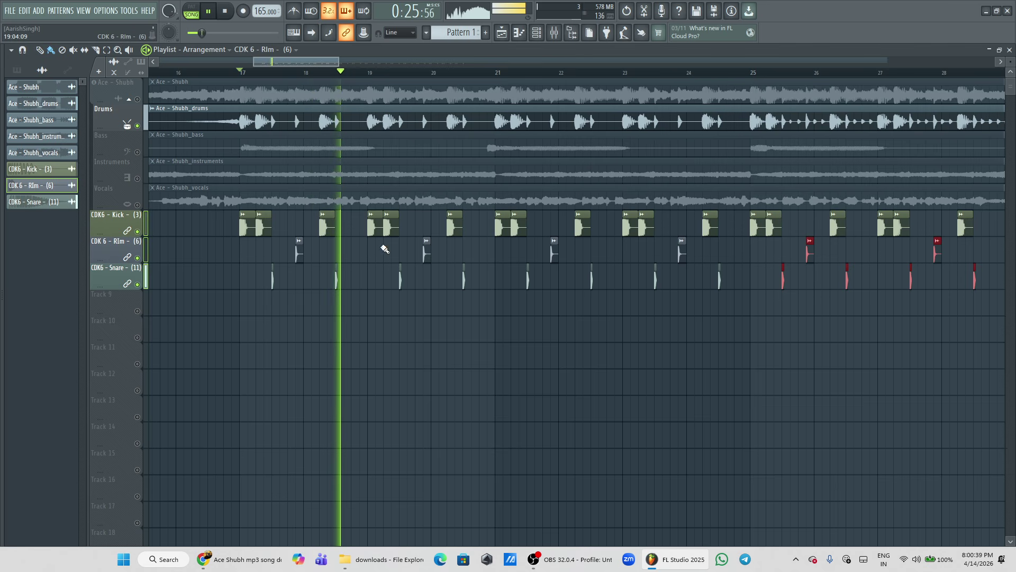
- Play the kick, rim and snare pattern from bars 21 and 25 to compare it with the drum stem
click(496, 72)
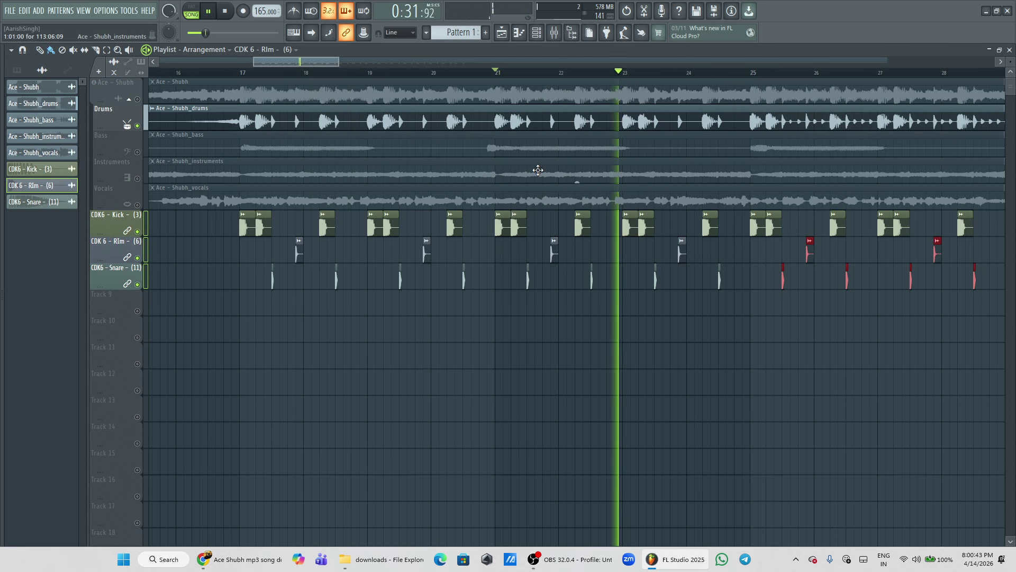
key(space)
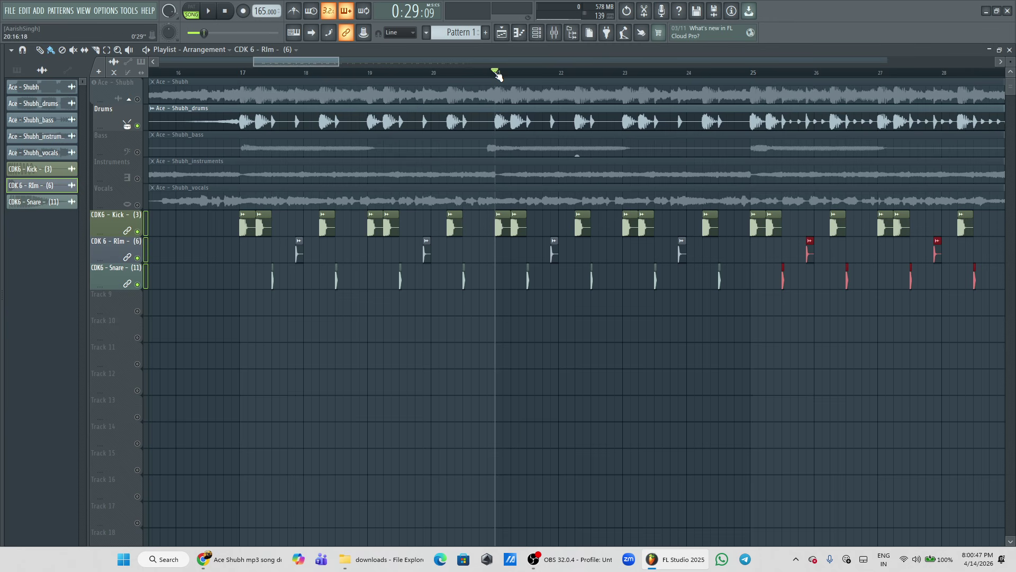
key(space)
click(755, 73)
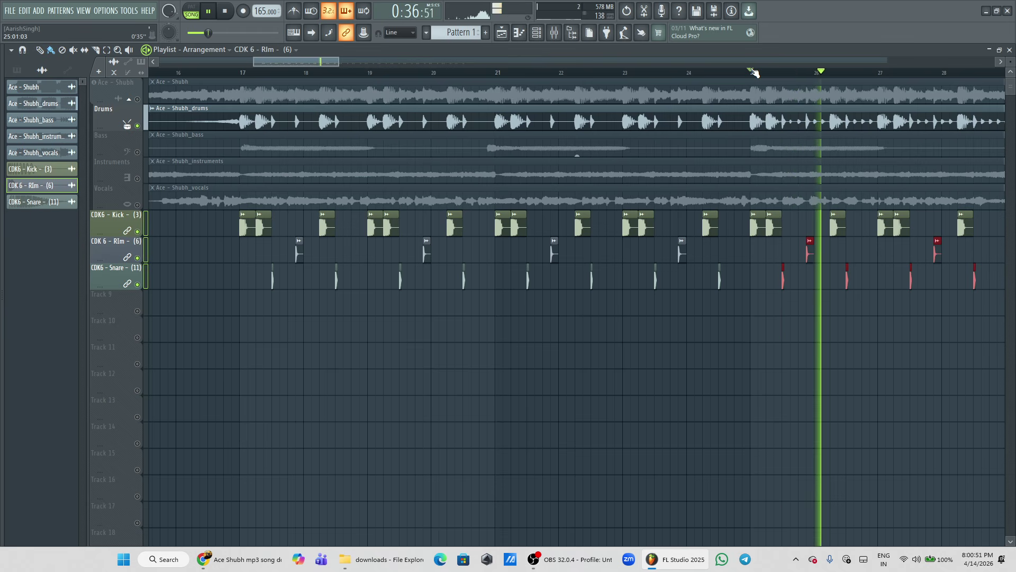
key(space)
click(244, 73)
drag(335, 63, 358, 63)
click(438, 73)
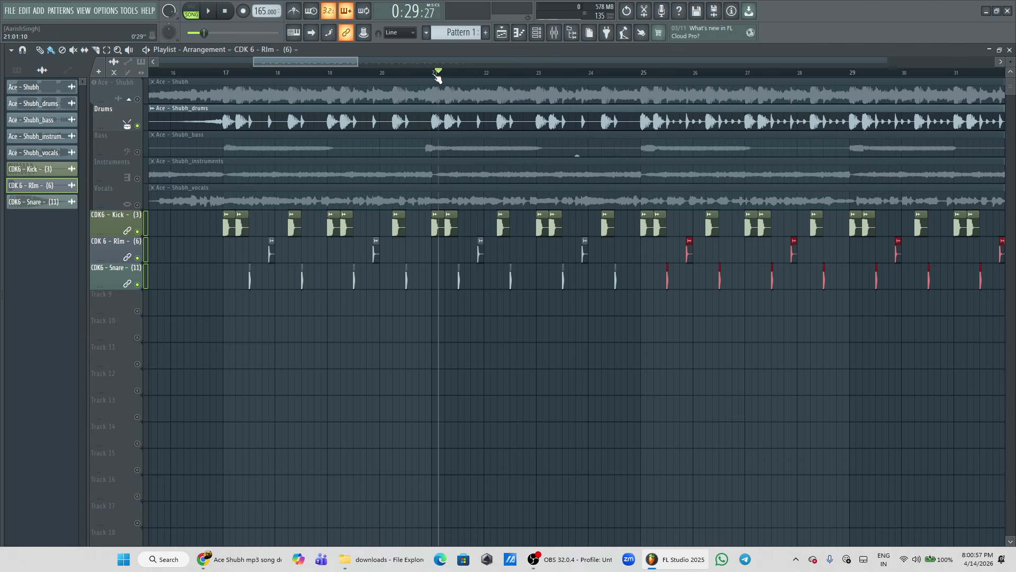
key(space)
key(space)
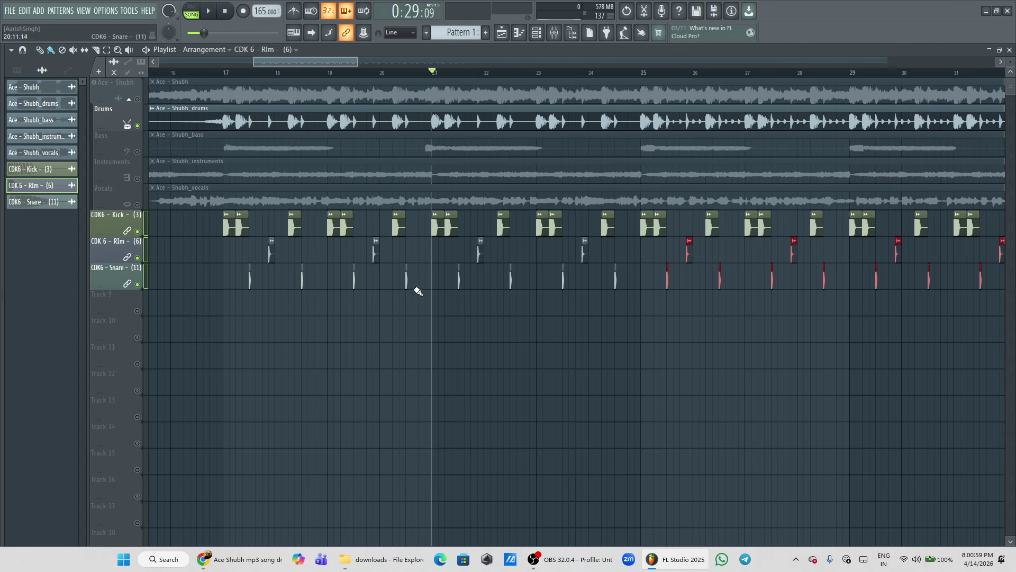
- Add CDK6 - Hat - (6) from the kit's Cymbals on track 9, unmuted, align it with bar 21's second kick, and play it
scroll(487, 80, up, 5)
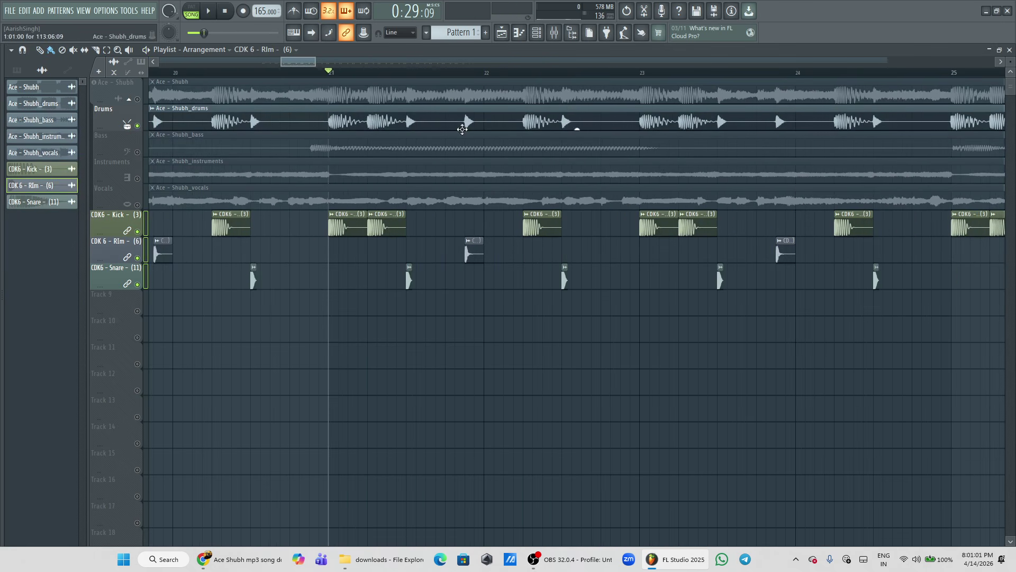
key(alt+F8)
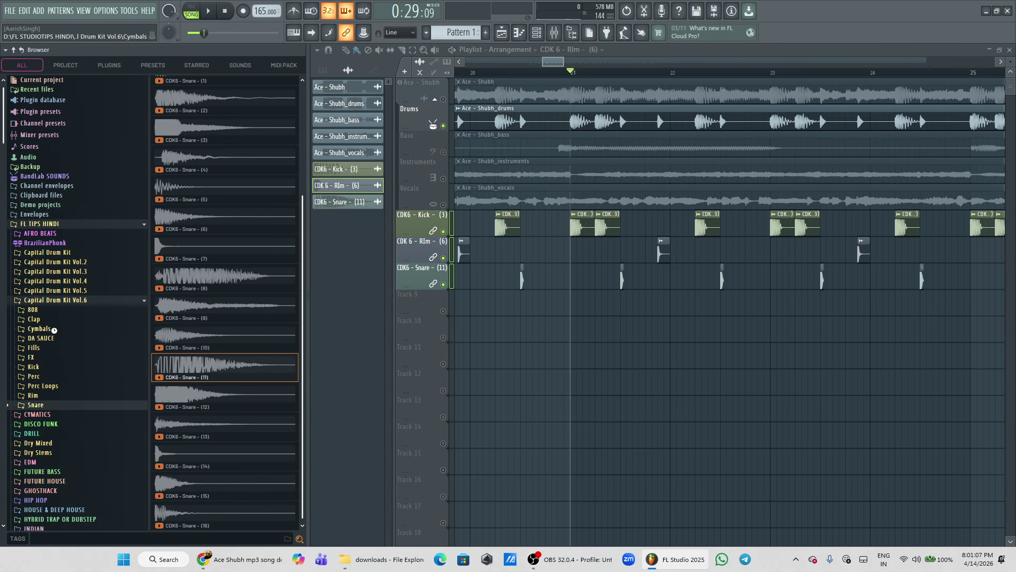
click(53, 329)
click(206, 245)
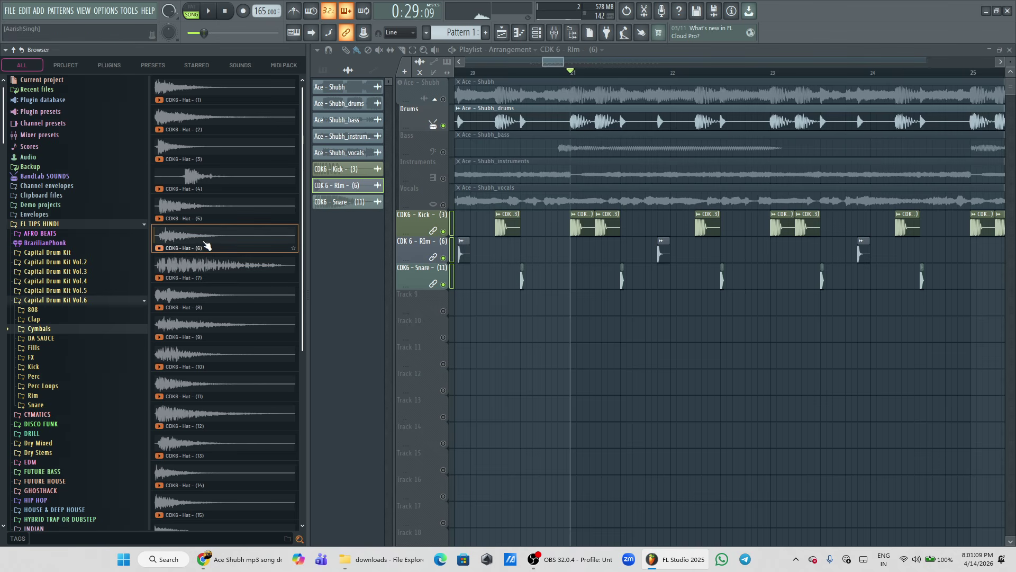
drag(201, 243, 440, 307)
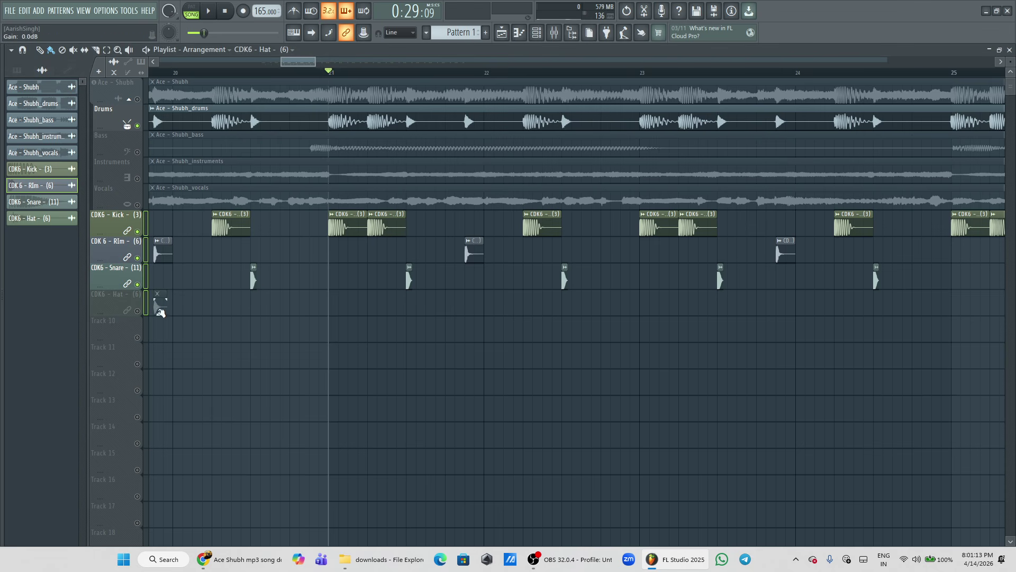
click(137, 311)
drag(159, 308, 374, 309)
key(space)
key(space)
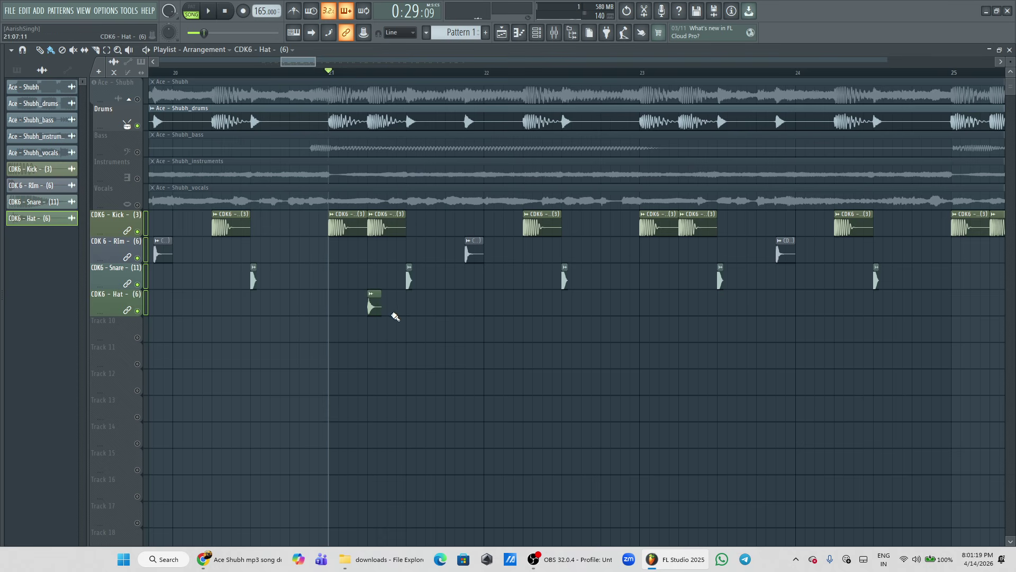
- Add CDK6 - Hat - (2) on track 10, unmuted, place it just after the first hat in bar 21, and check its timing by playback
key(alt+F8)
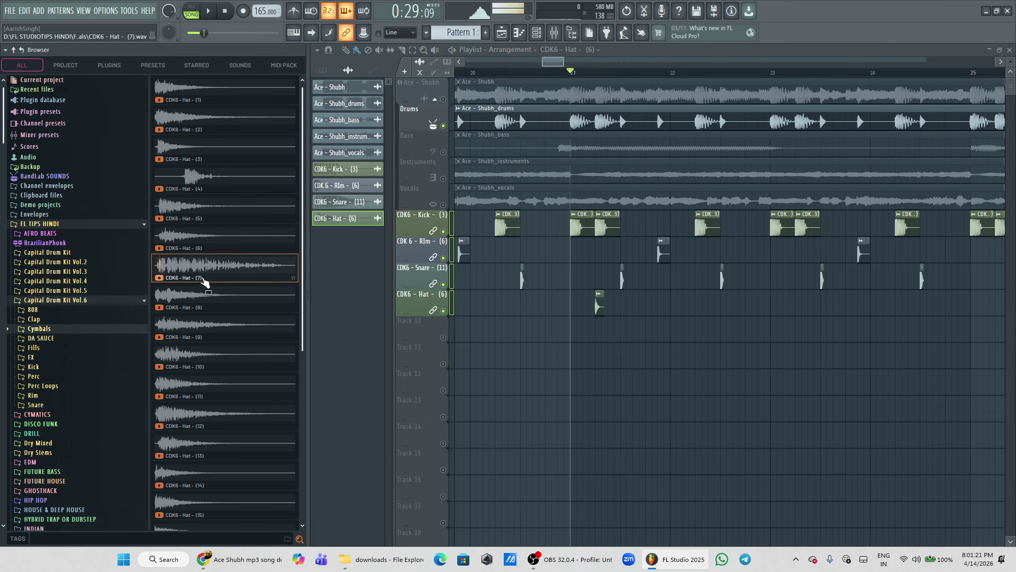
click(205, 145)
drag(201, 119, 402, 330)
click(423, 306)
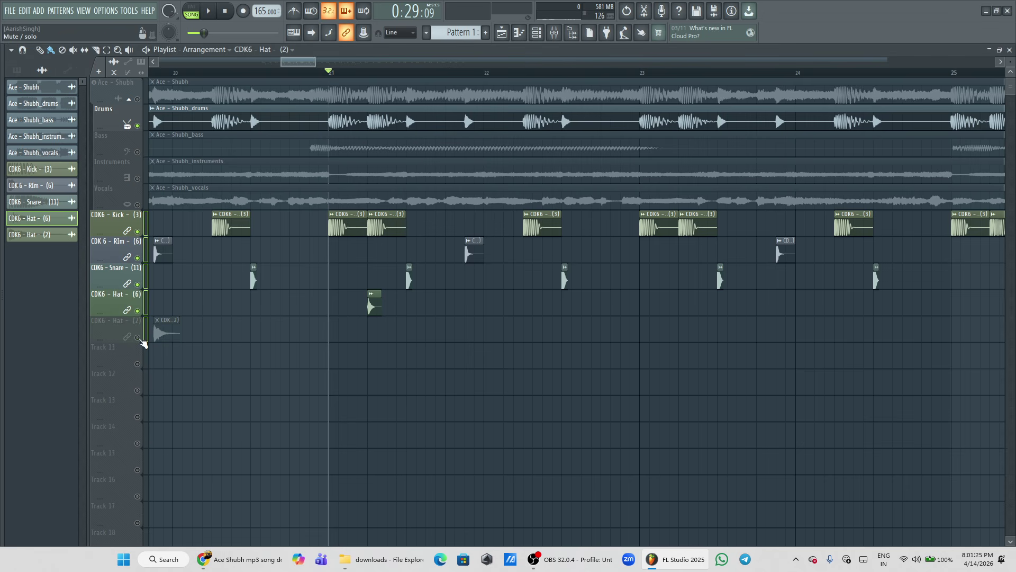
click(138, 338)
drag(162, 339, 396, 339)
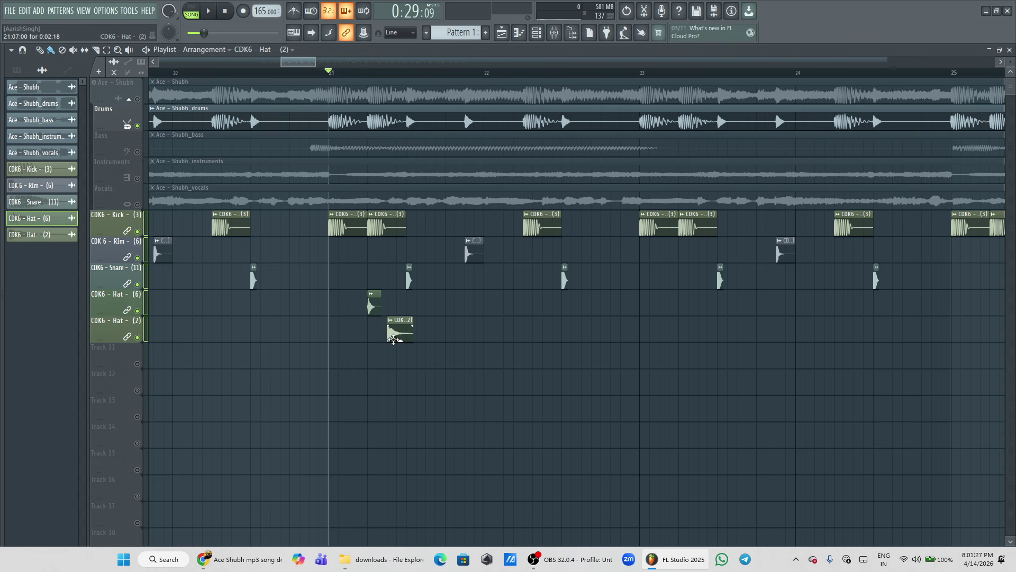
key(space)
key(space)
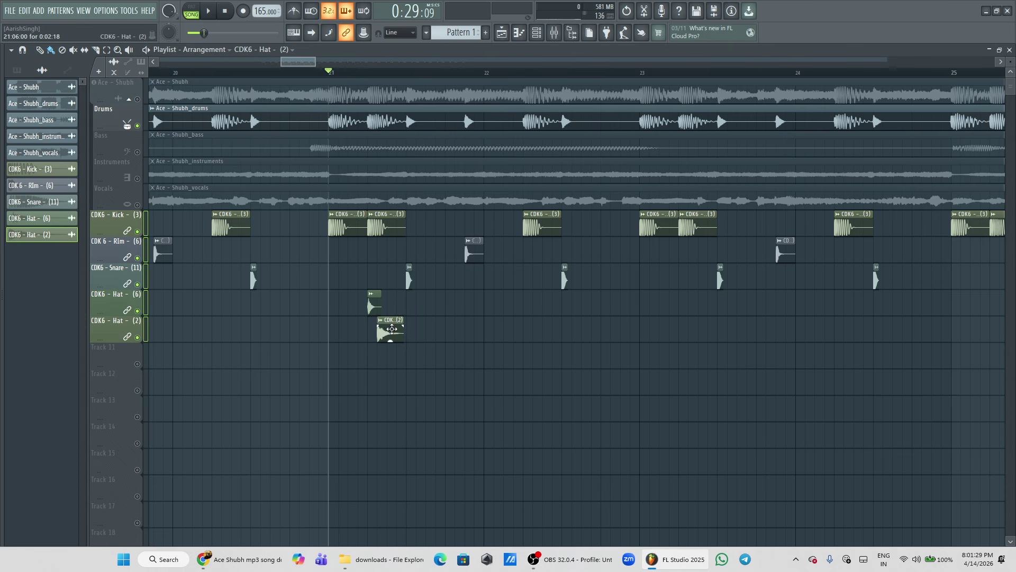
key(space)
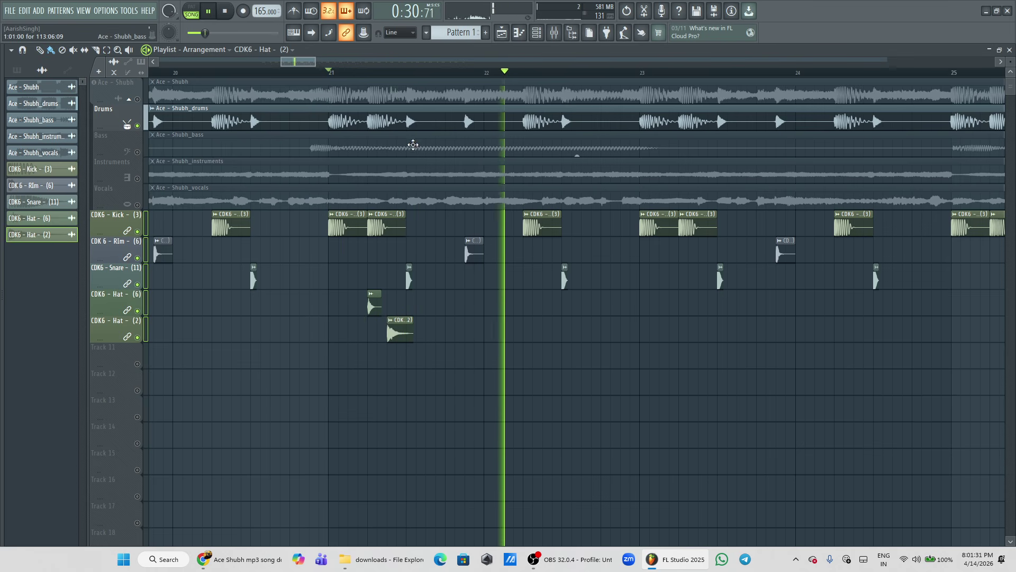
key(space)
- Copy the two hat clips to bar 23, and duplicate the resulting four hats into bars 25 and 27
drag(427, 305, 691, 311)
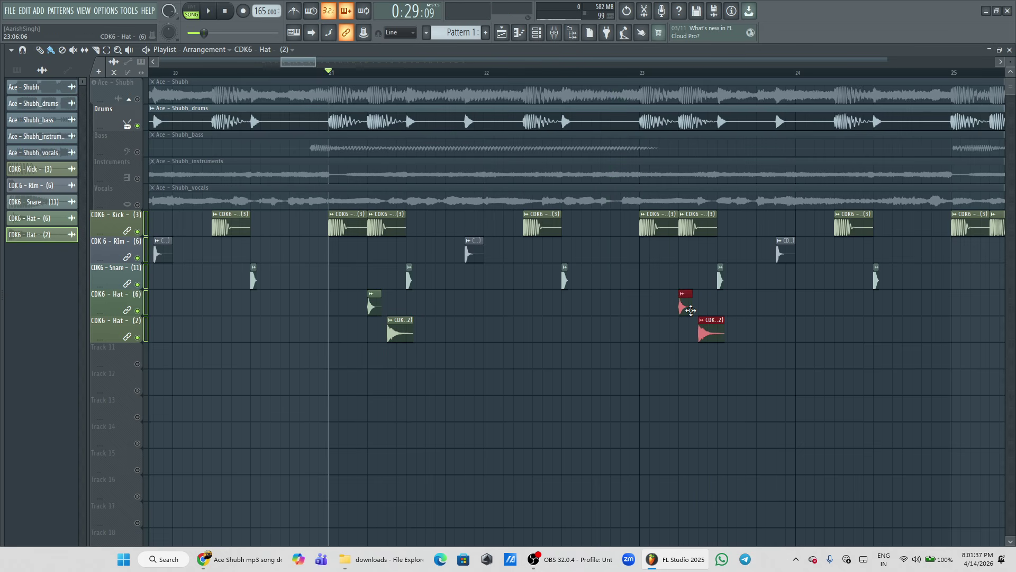
key(space)
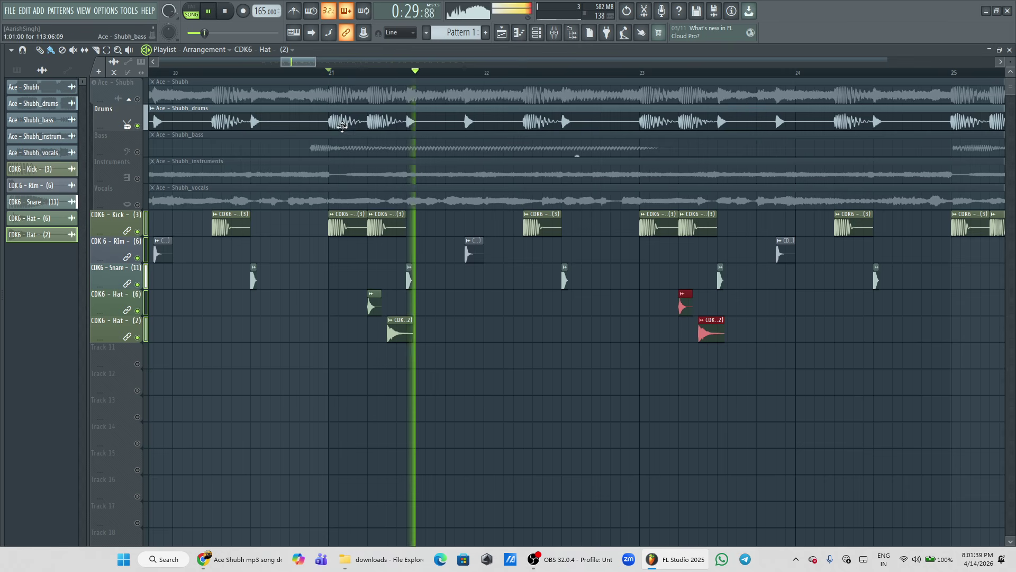
drag(316, 62, 350, 62)
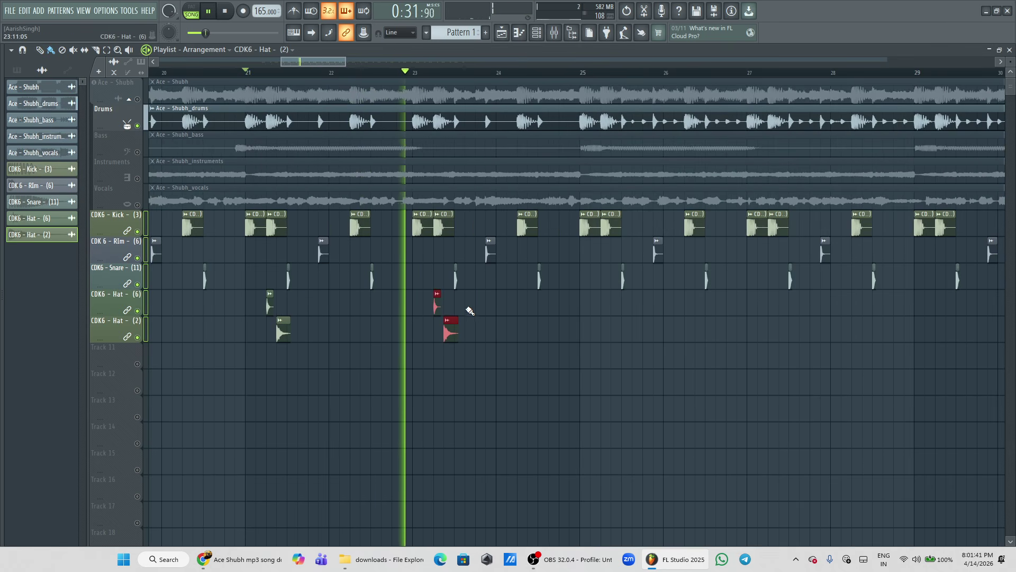
drag(479, 364, 268, 289)
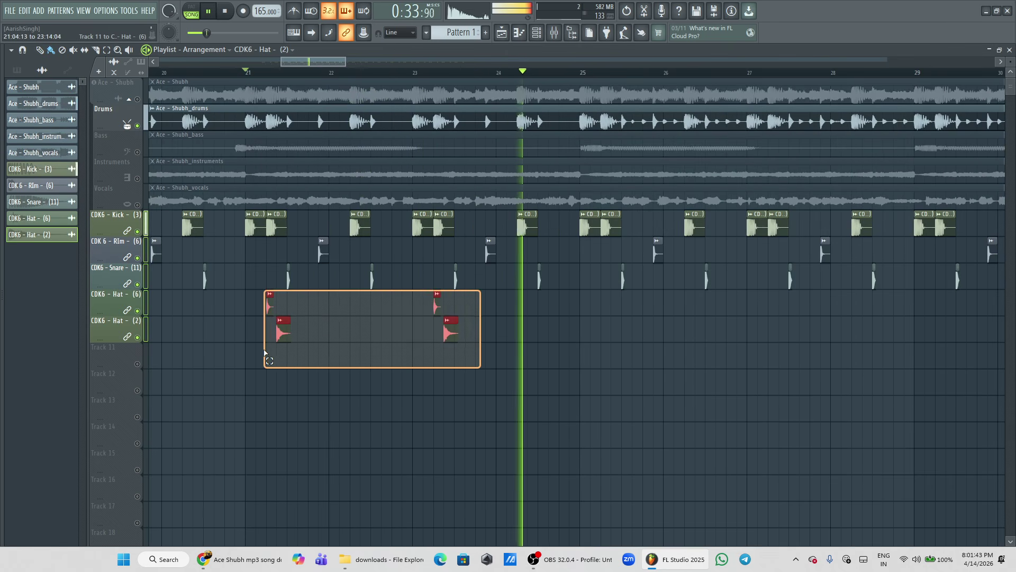
key(ctrl+b)
key(space)
key(space)
scroll(352, 67, down, 5)
key(space)
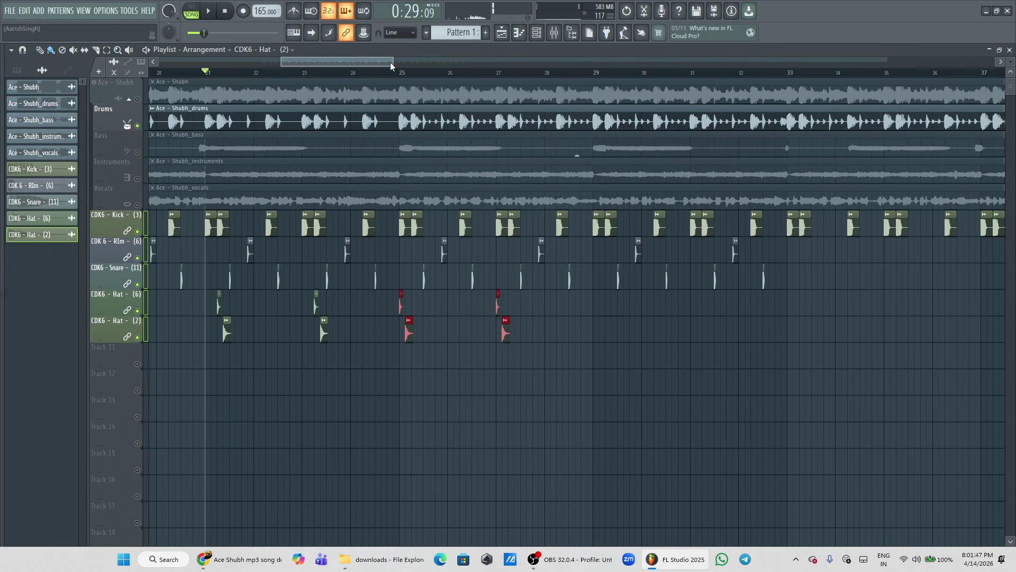
drag(363, 61, 389, 61)
- Set a time selection in the playlist from bar 25 through bar 32, leaving no clips selected
click(536, 75)
drag(535, 75, 832, 101)
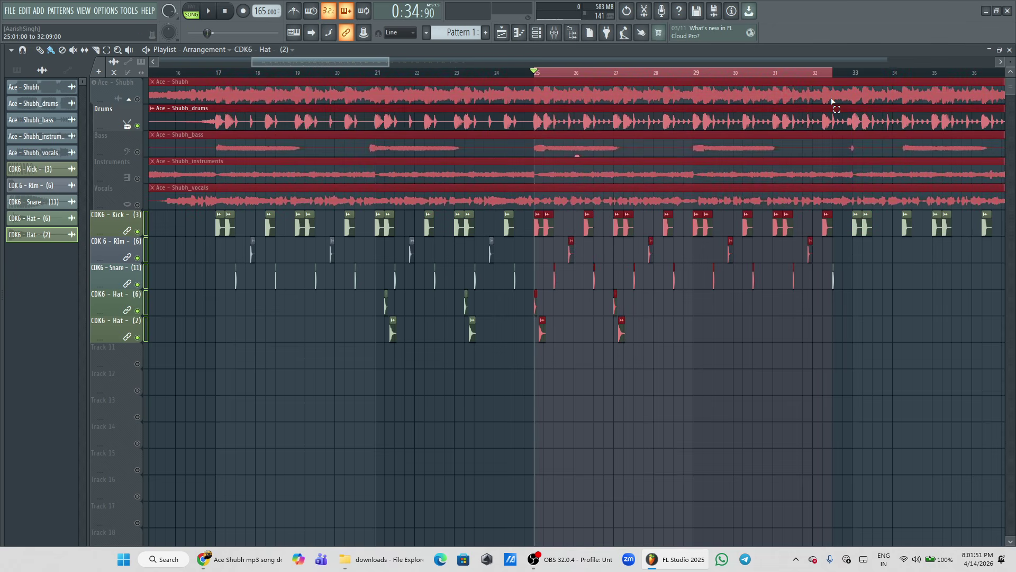
click(642, 380)
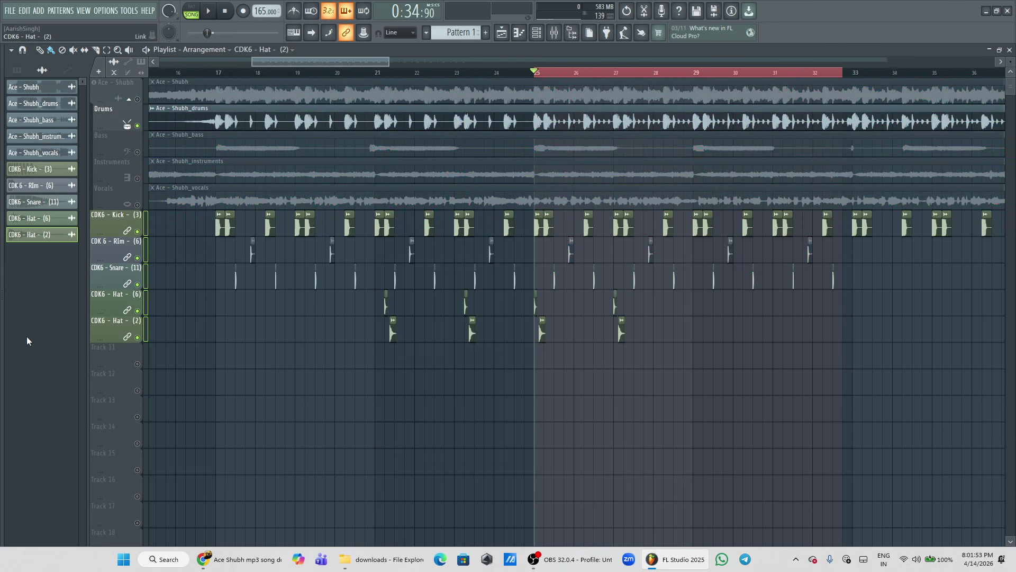
- Audition more hats from Cymbals and several loops from the Perc Loops folder of Capital Drum Kit Vol.6
key(alt+F8)
click(175, 312)
click(187, 339)
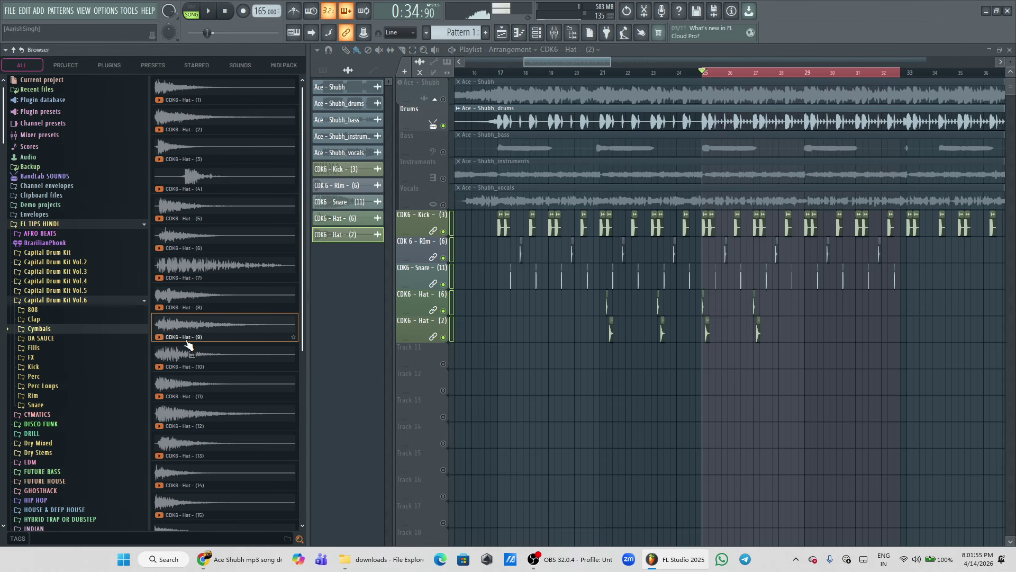
click(53, 386)
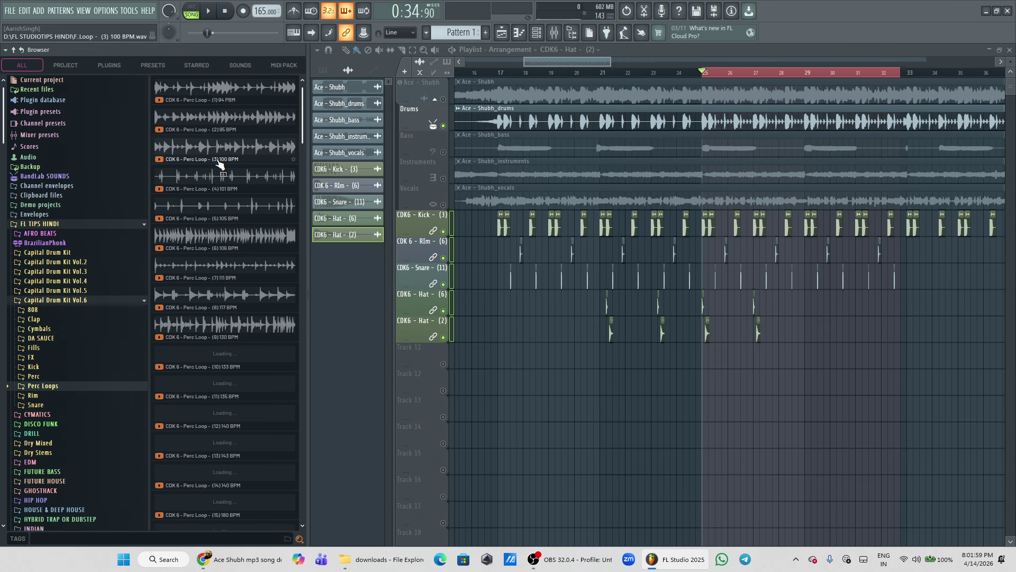
scroll(194, 197, down, 6)
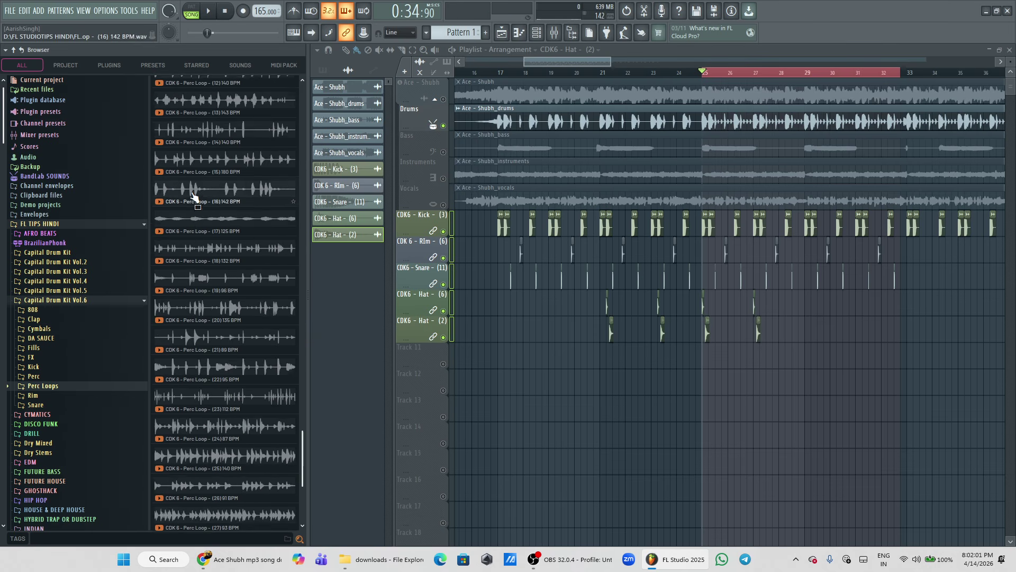
click(237, 369)
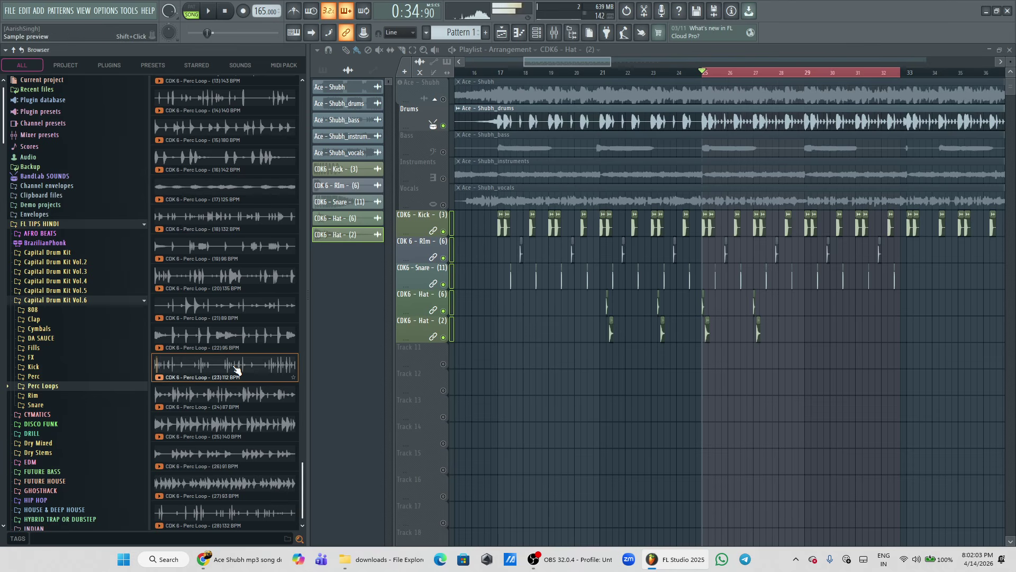
click(246, 426)
click(247, 455)
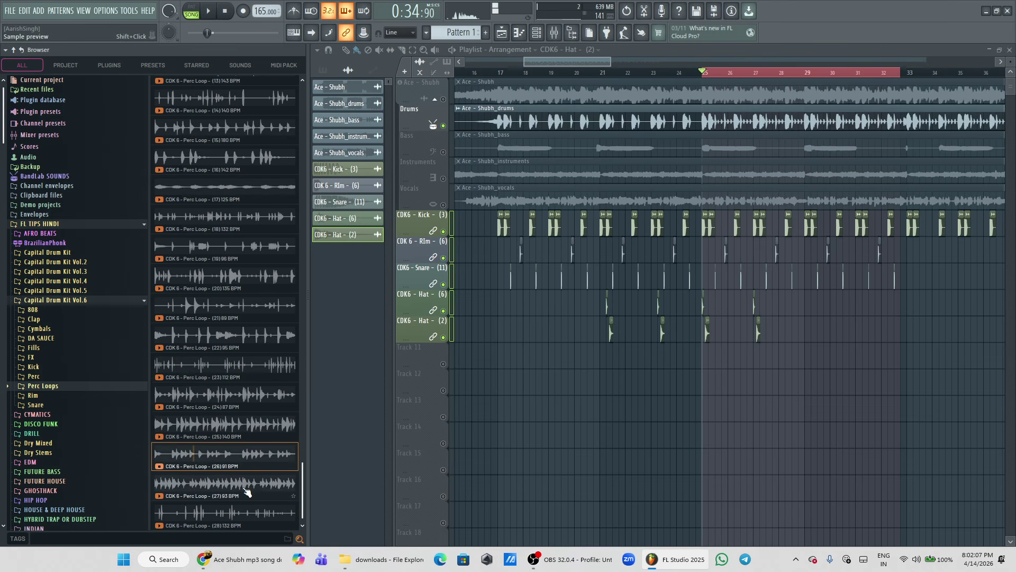
click(242, 511)
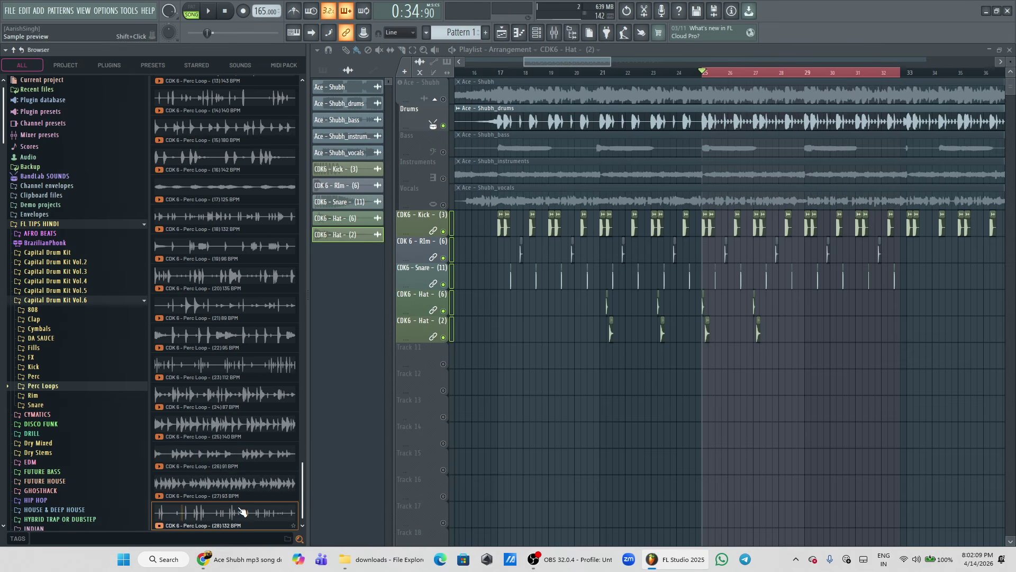
- Add CDK 6 - Perc Loop - (26) 91 BPM on track 11 at bar 25, unmuted, and repeat it through bar 32
drag(238, 455, 402, 361)
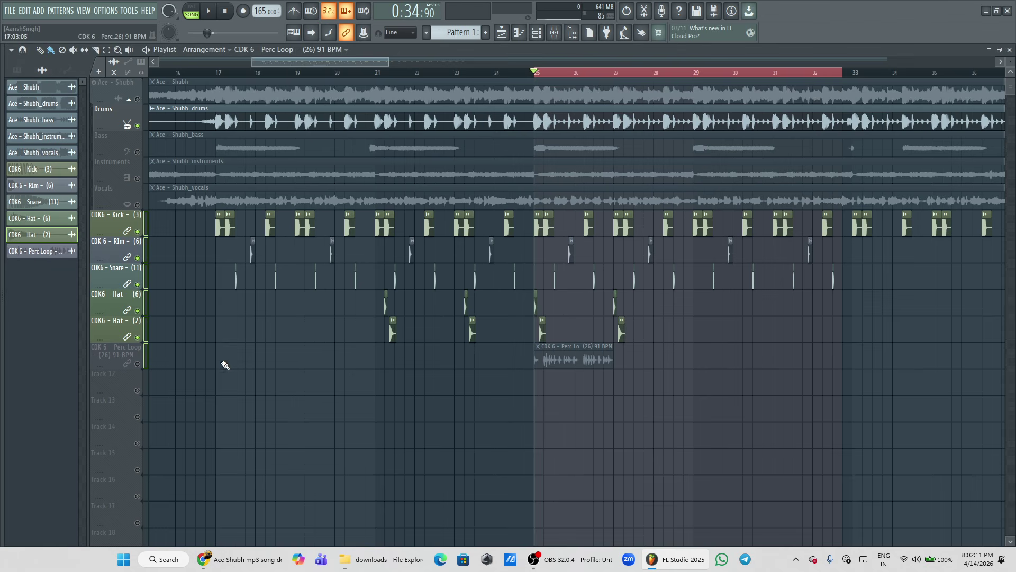
drag(619, 362, 810, 361)
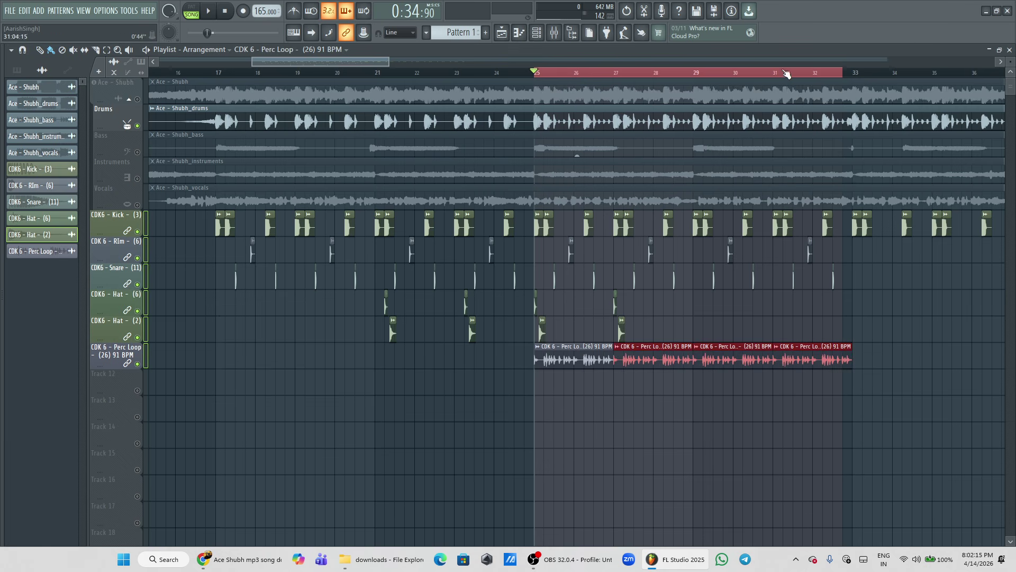
click(535, 74)
- Play the beat from bar 25 to check the percussion loop's timing against the drum stem
scroll(540, 77, up, 4)
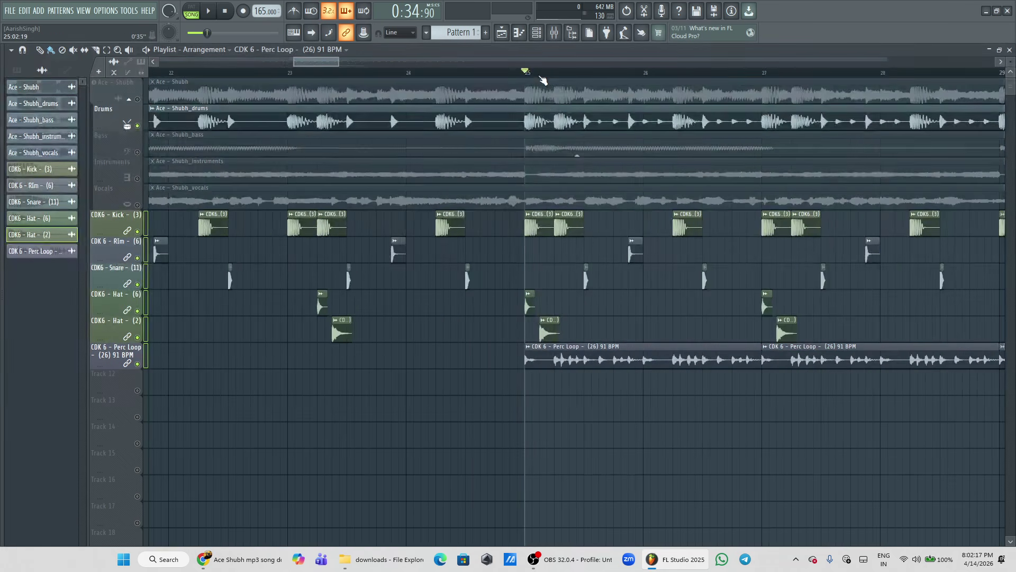
drag(337, 62, 366, 62)
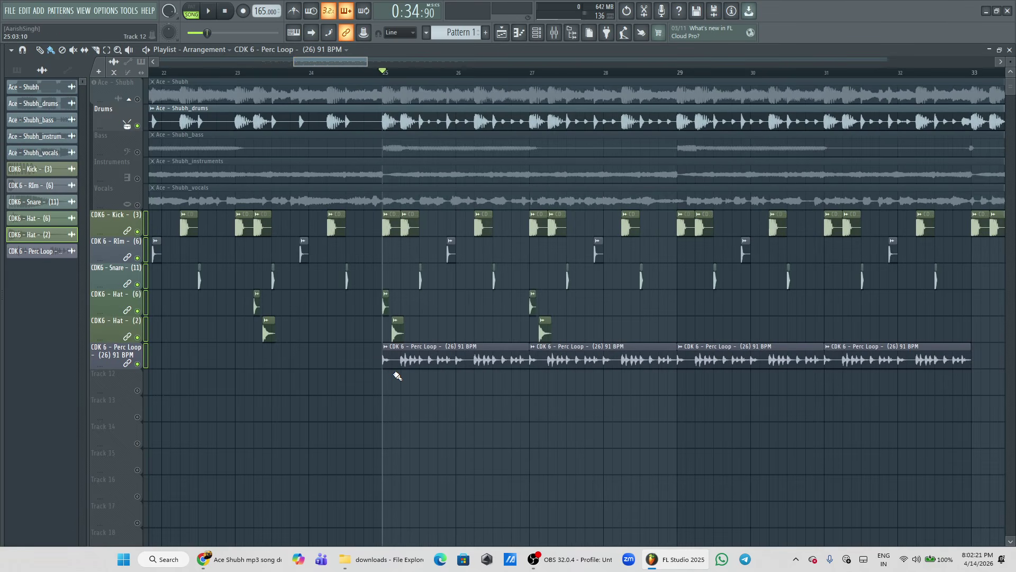
scroll(430, 78, up, 4)
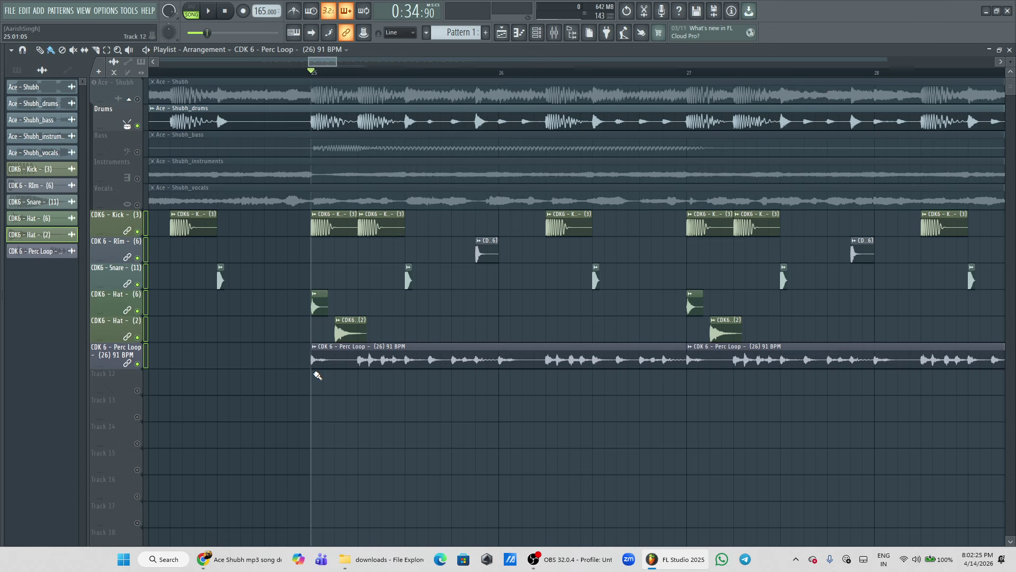
key(space)
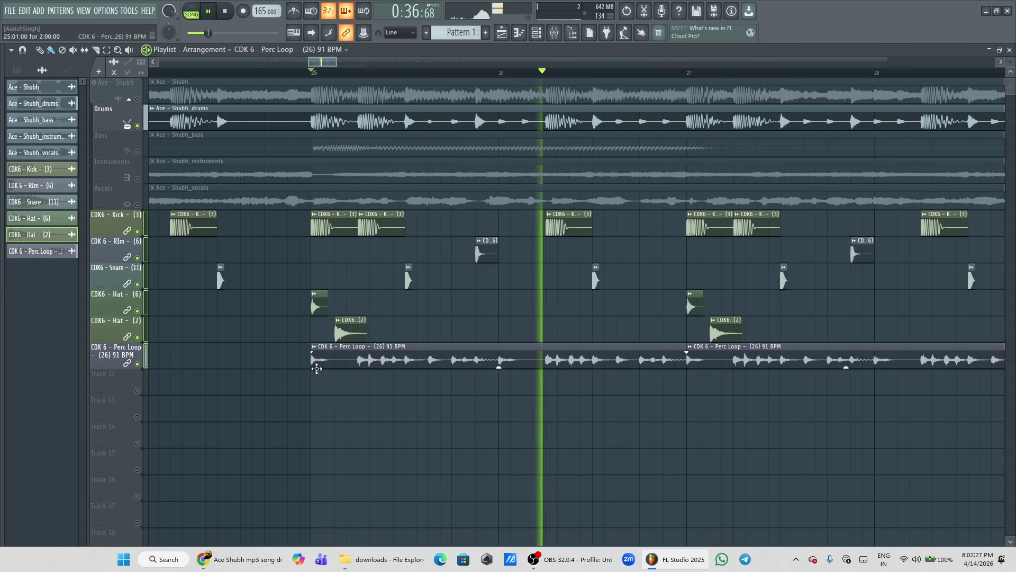
key(space)
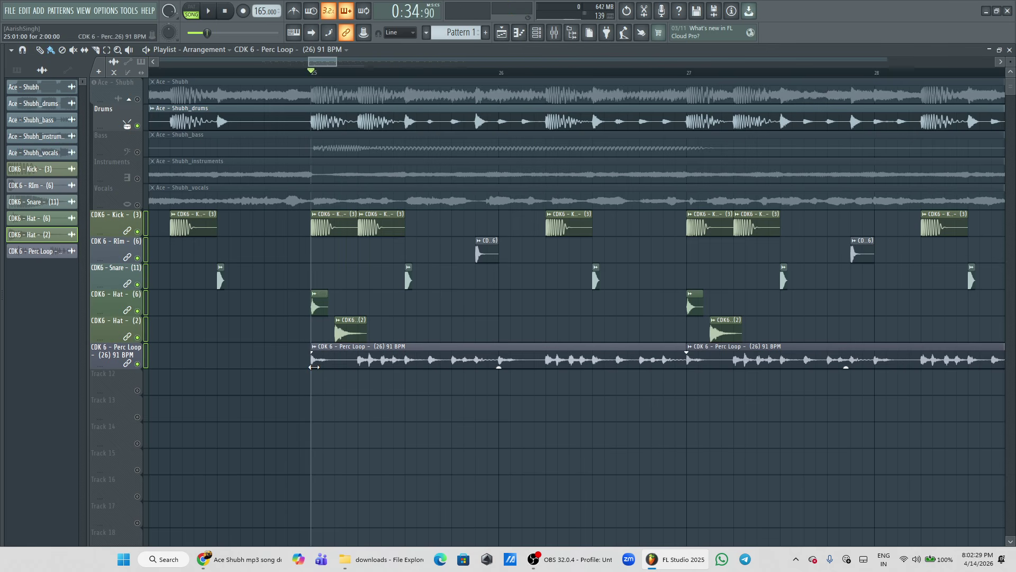
- Trim the first percussion loop clip to start at step 7 of bar 25, cut out steps 9 to 10, and play the result
drag(314, 367, 382, 369)
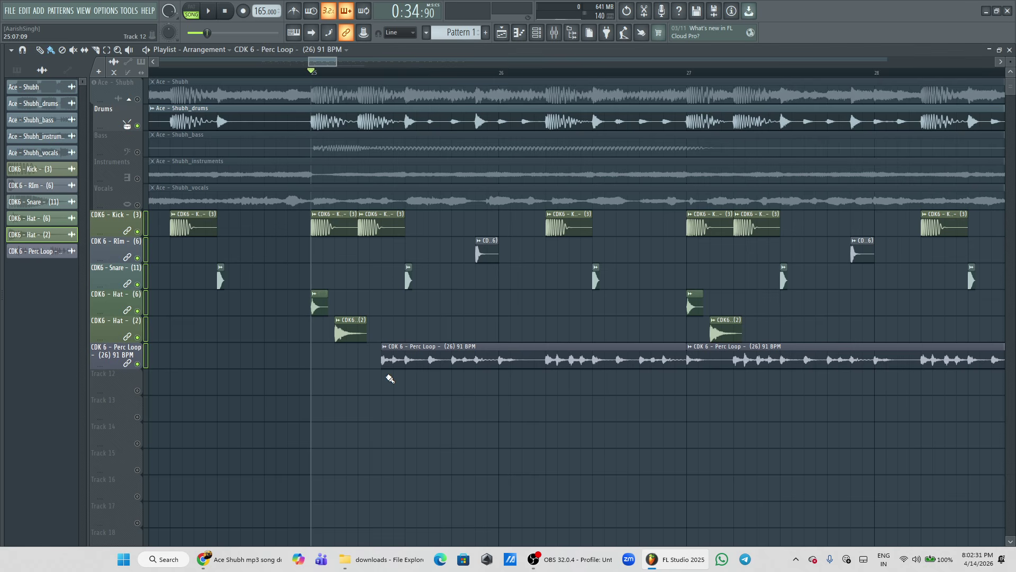
click(406, 363)
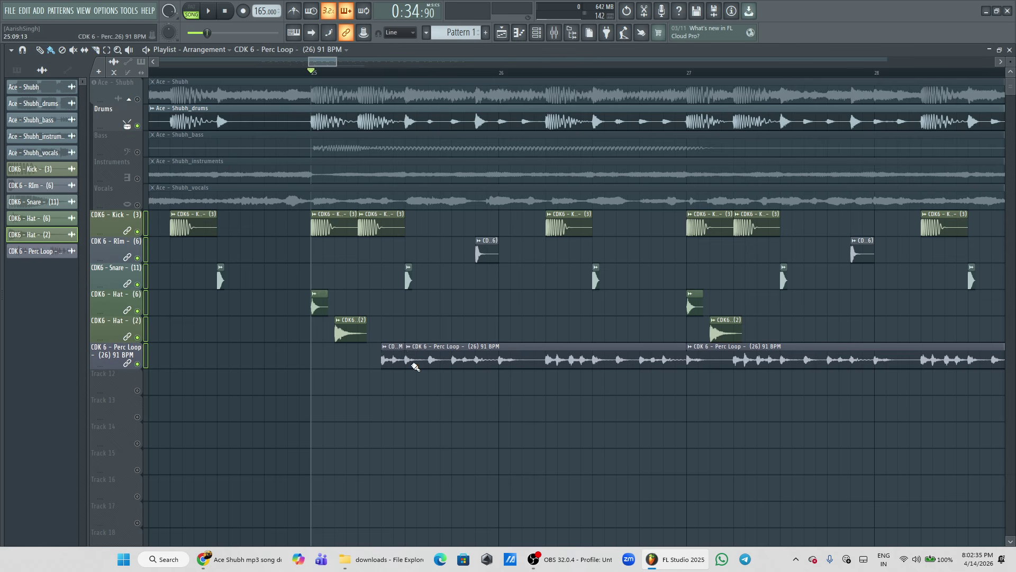
drag(406, 365, 429, 365)
key(c)
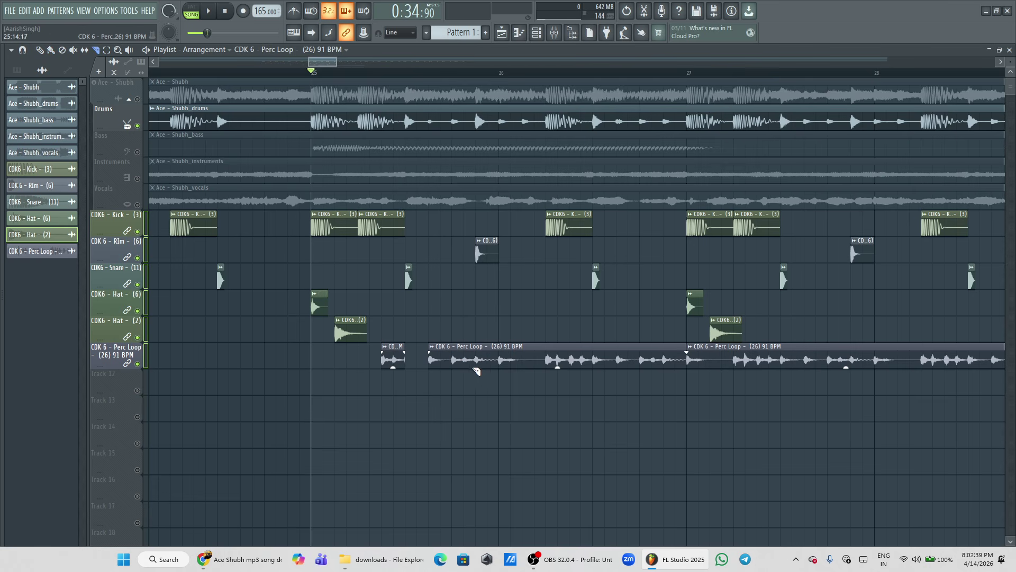
key(space)
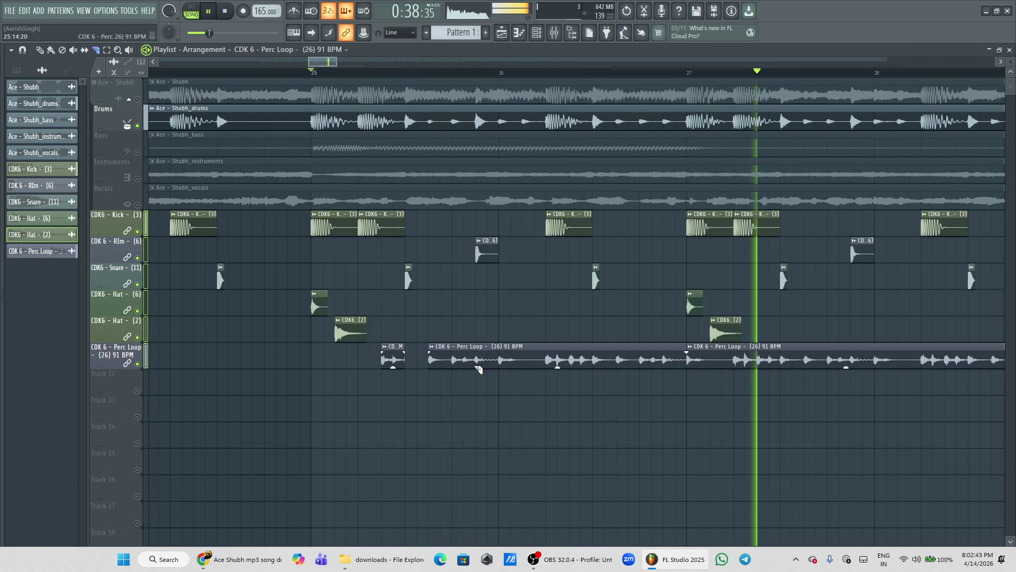
key(space)
- Slice the rest of the first percussion loop, removing step 13 of bar 25 and steps 5 to 6 and 9 to 10 of bar 26
click(456, 365)
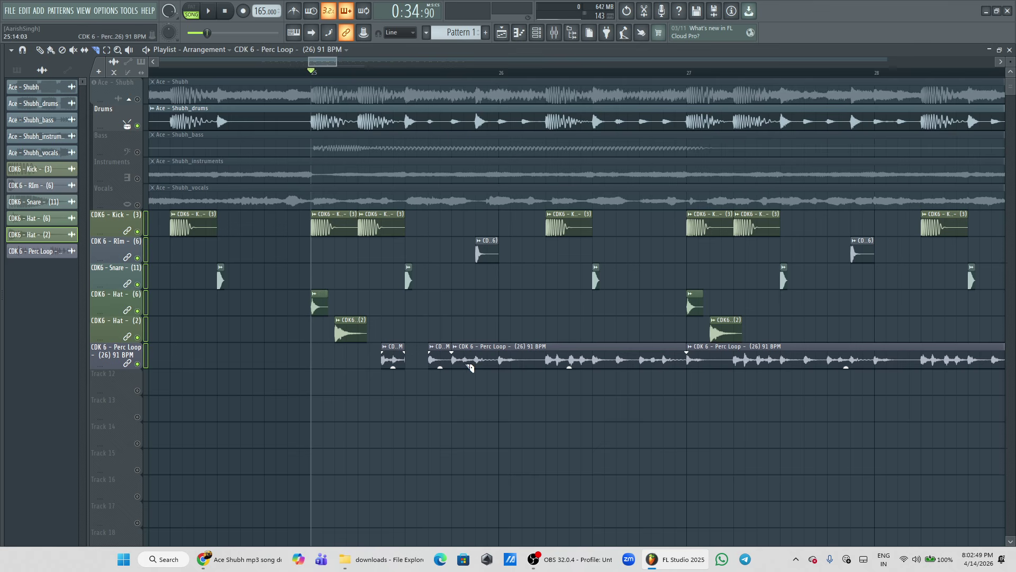
click(464, 365)
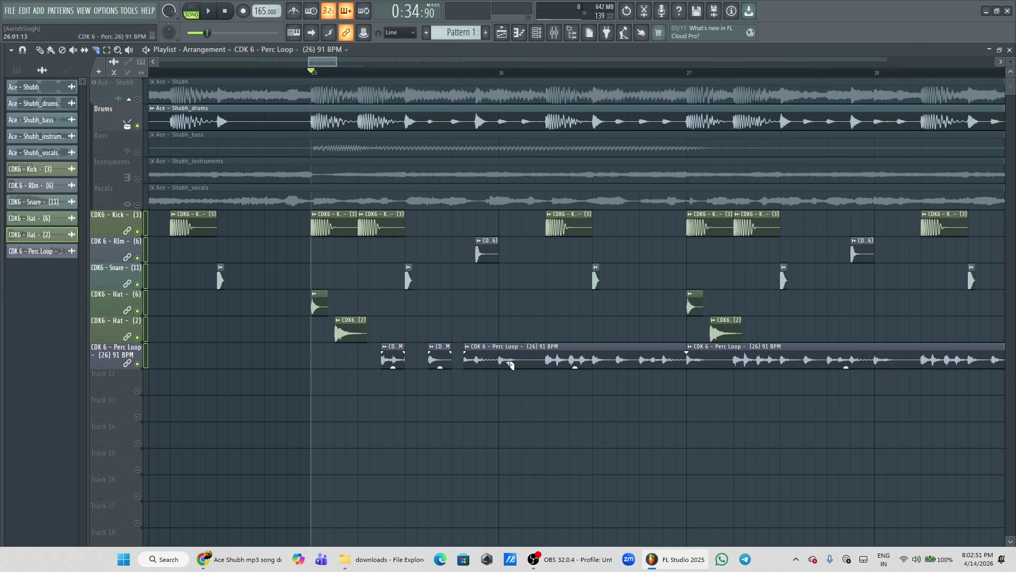
click(549, 363)
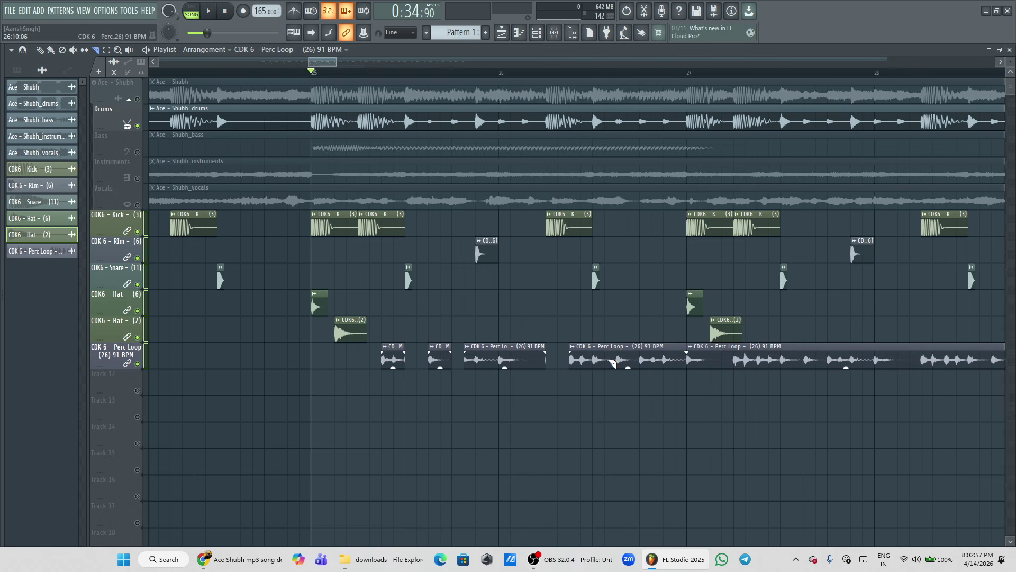
click(593, 359)
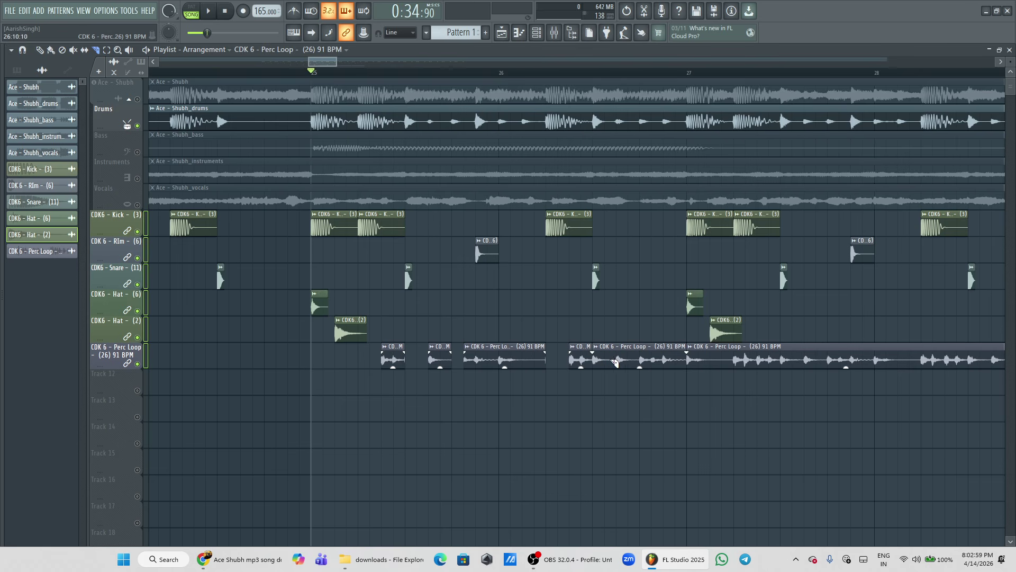
click(617, 362)
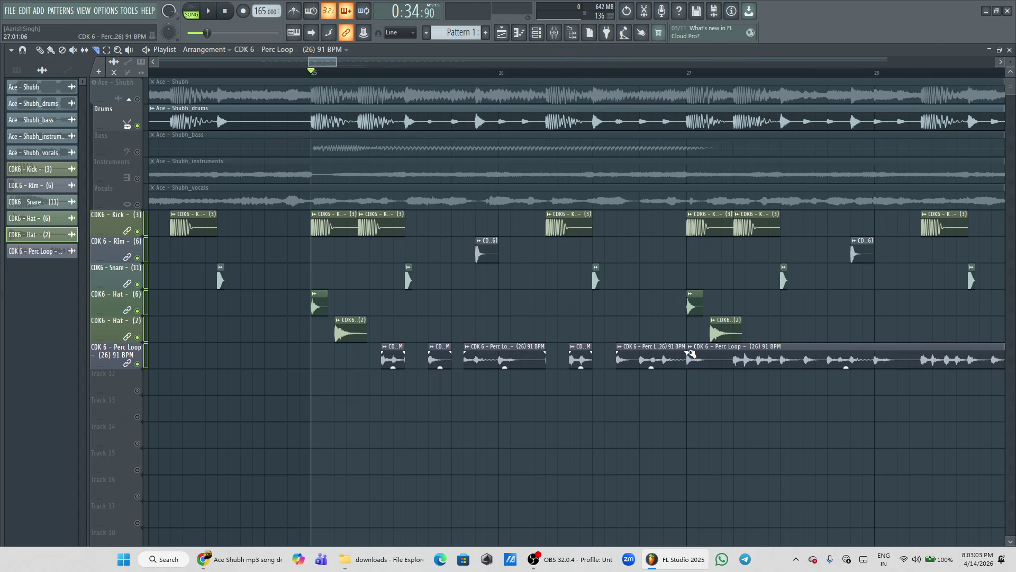
- Delete the uncut percussion loops from bar 27 onward and repeat the chopped two-bar pattern through bar 38
right_click(724, 360)
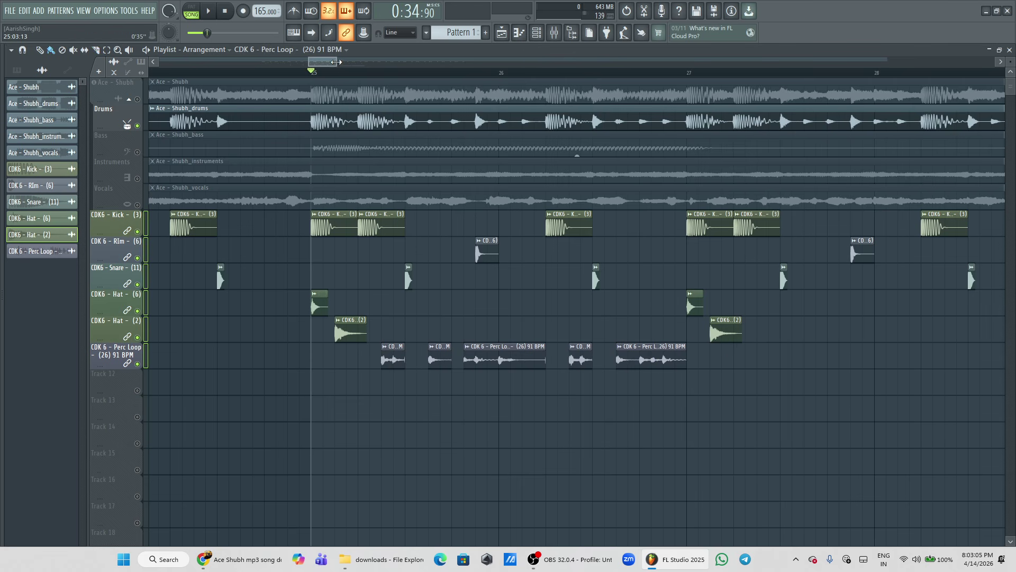
drag(336, 63, 369, 63)
right_click(587, 360)
mouse_move(435, 362)
mouse_down()
mouse_move(264, 361)
mouse_move(440, 373)
mouse_up()
mouse_move(632, 343)
mouse_down()
mouse_move(318, 390)
mouse_move(265, 370)
mouse_move(681, 357)
mouse_move(616, 358)
mouse_up()
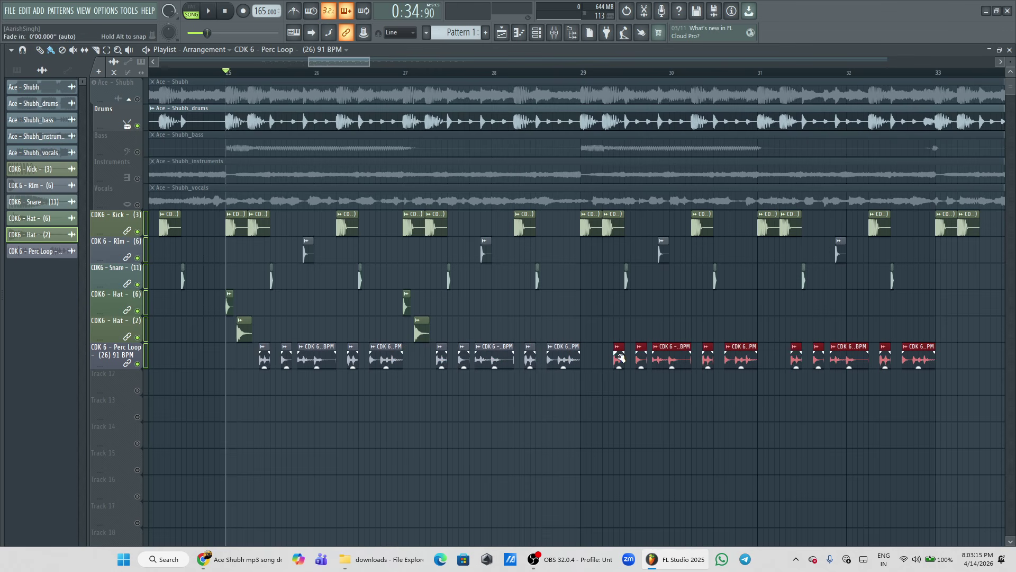
drag(367, 65, 403, 64)
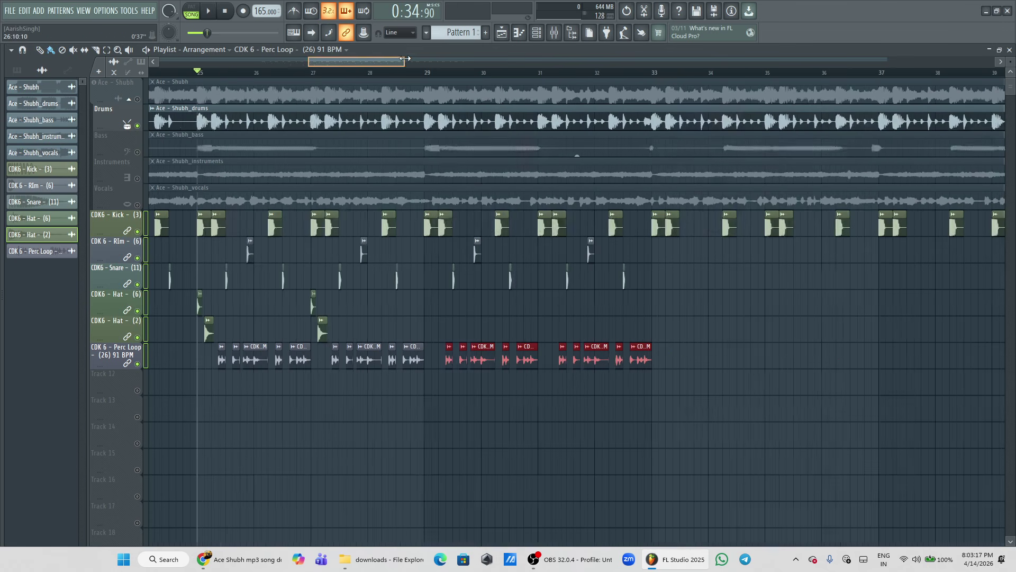
drag(679, 343, 210, 368)
mouse_move(410, 360)
shift+mouse_down()
mouse_move(832, 356)
mouse_move(863, 364)
shift+mouse_up()
- Play the beat from bar 25 and set the percussion loop's channel volume to 29%
key(space)
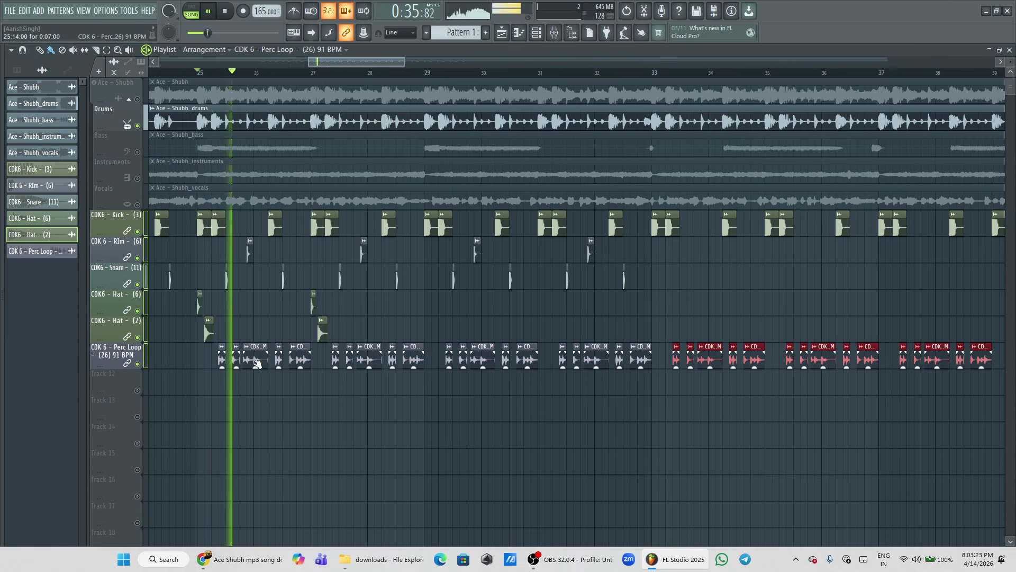
double_click(260, 365)
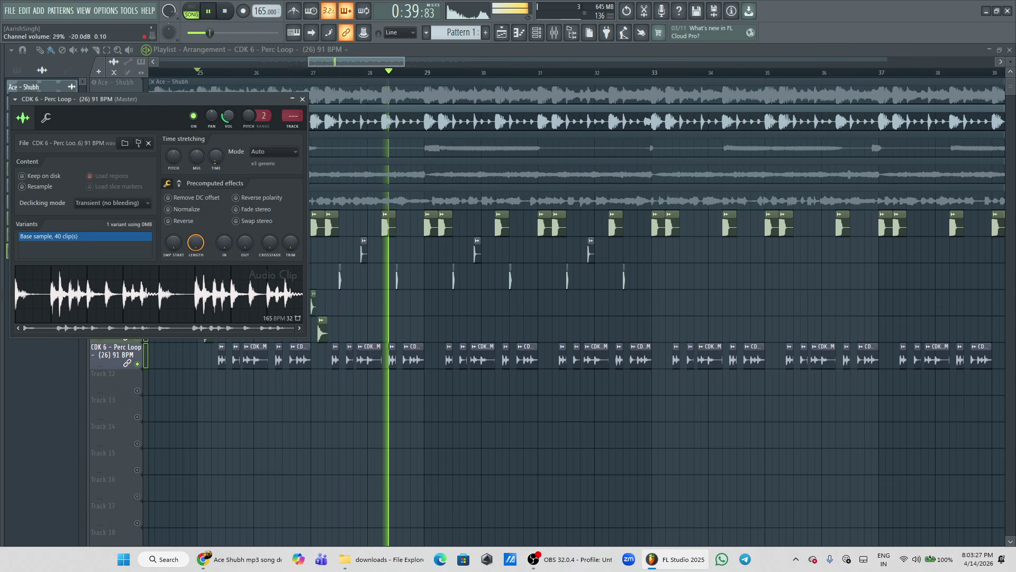
key(Escape)
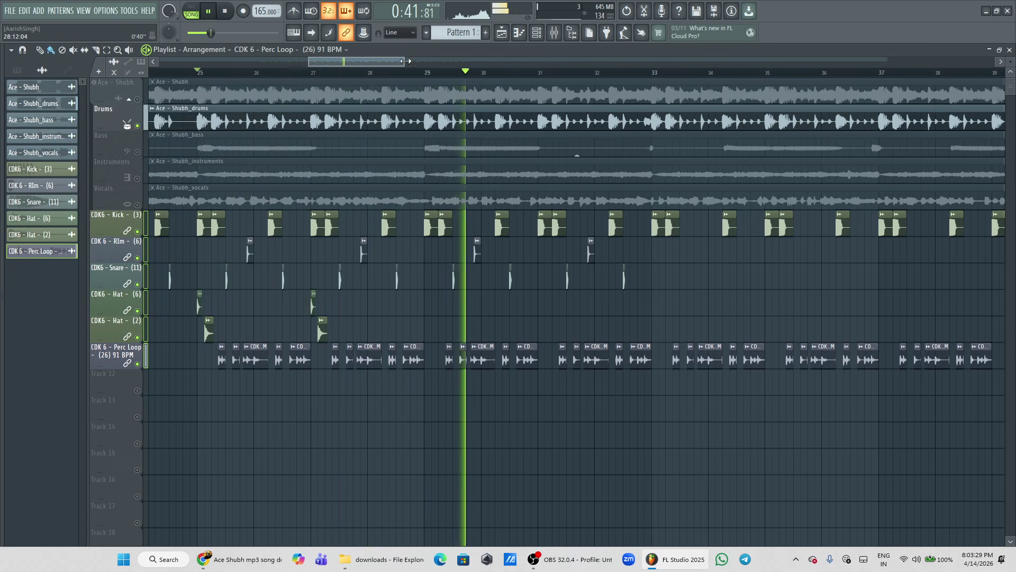
drag(405, 61, 353, 61)
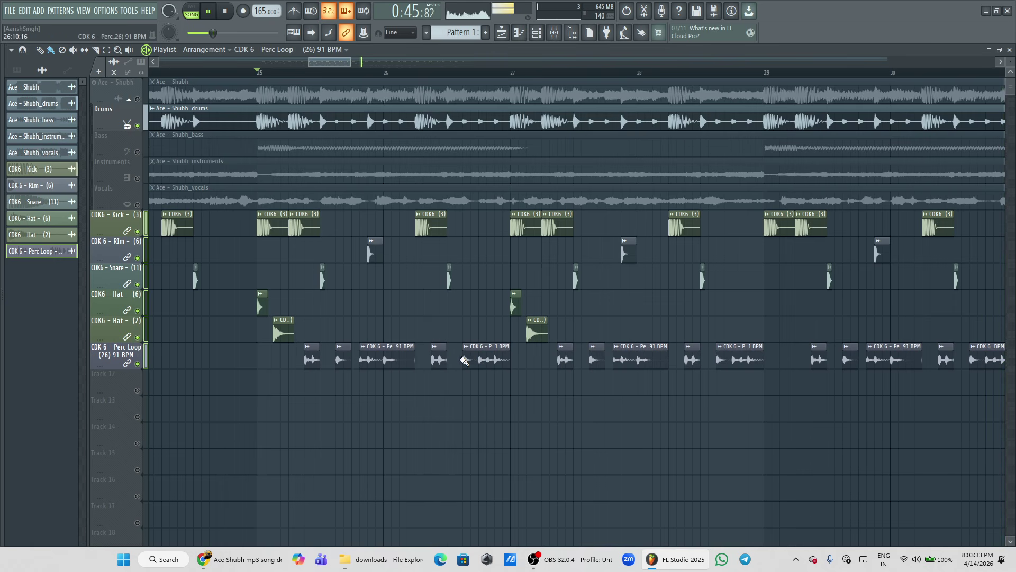
key(space)
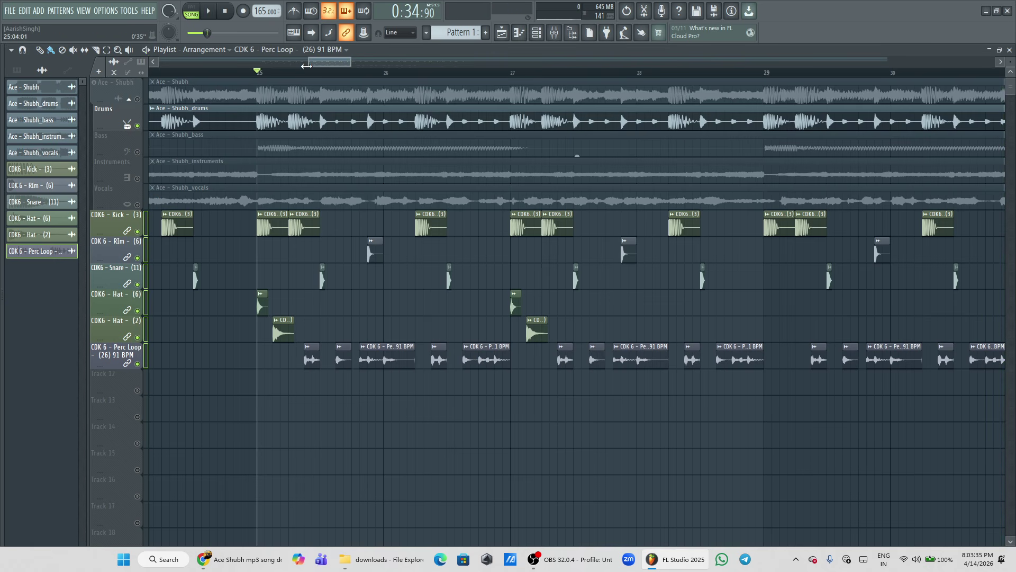
- Preview CDK6 hats up to Hat (9) in the Cymbals folder of Capital Drum Kit Vol.6 and replay the beat for comparison
drag(350, 60, 365, 71)
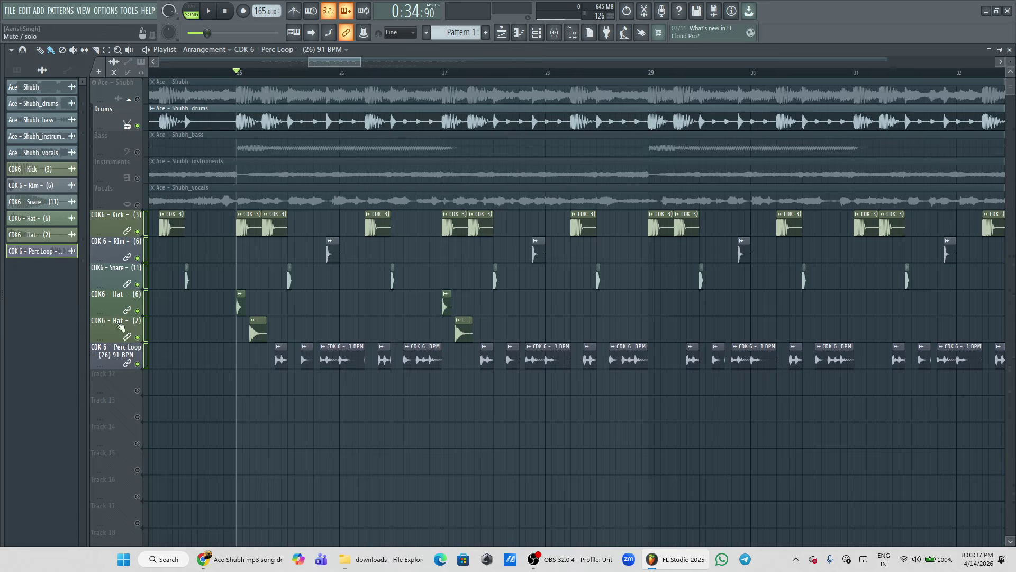
key(alt+F8)
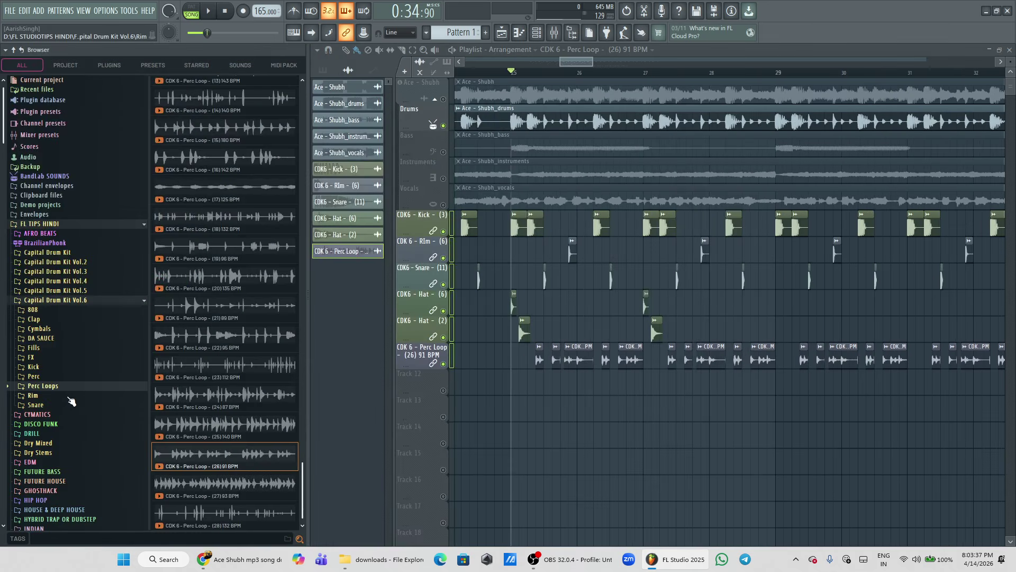
click(48, 332)
drag(209, 247, 186, 343)
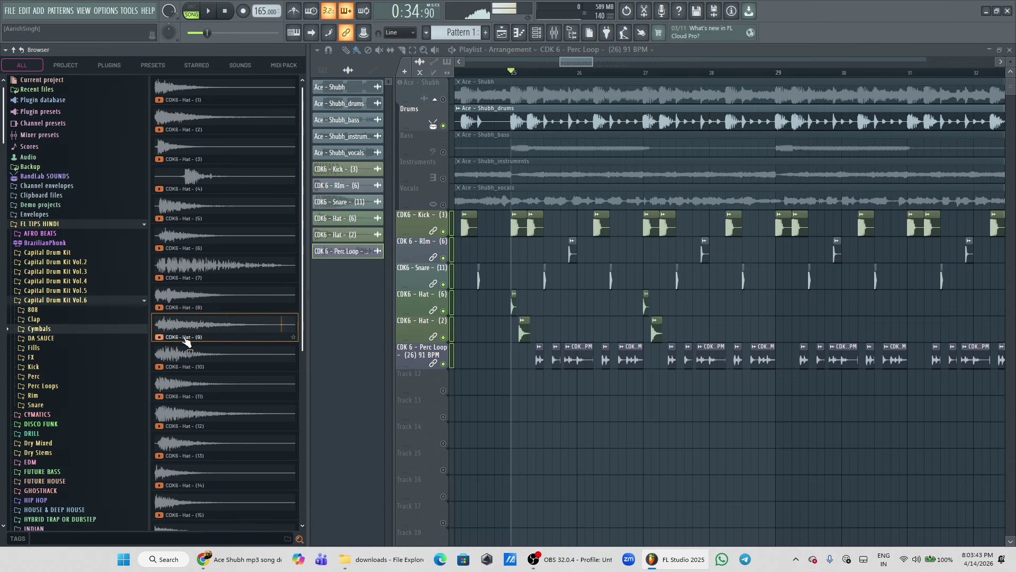
key(space)
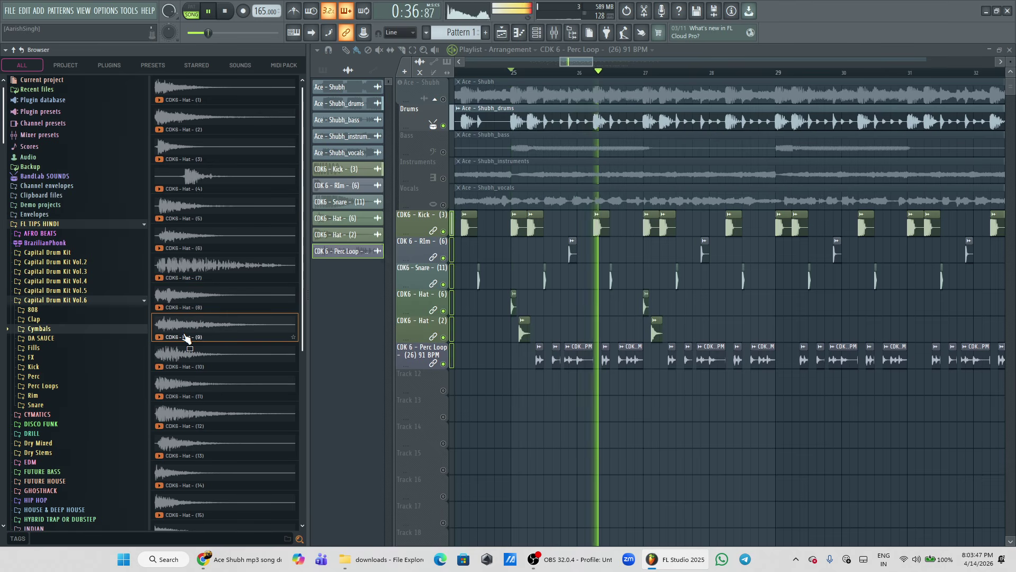
key(space)
- Audition the remaining hats and open hats in the Cymbals folder, and compare them with the first few hats
click(191, 363)
click(190, 381)
click(195, 408)
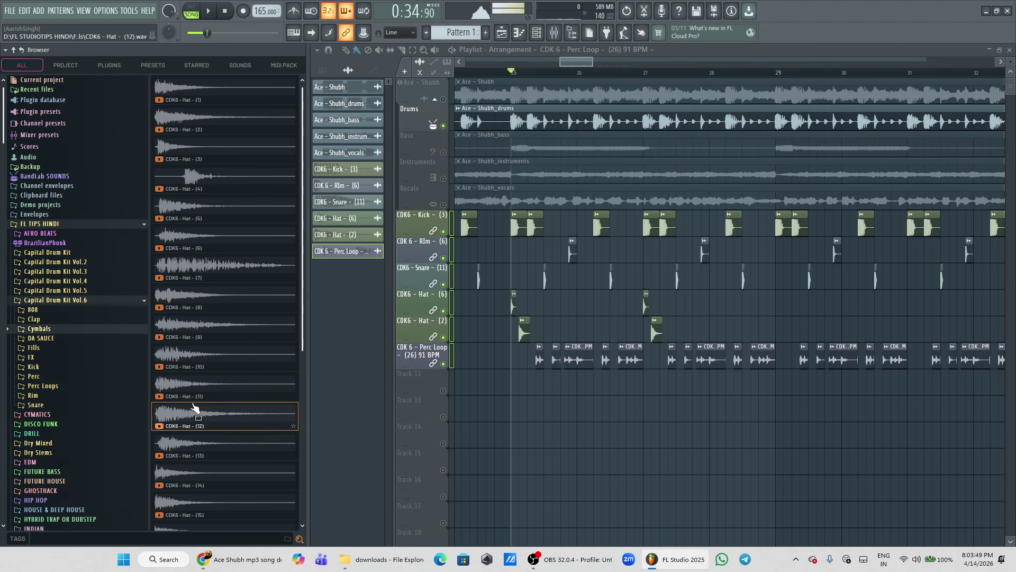
click(188, 450)
click(191, 479)
scroll(192, 480, down, 2)
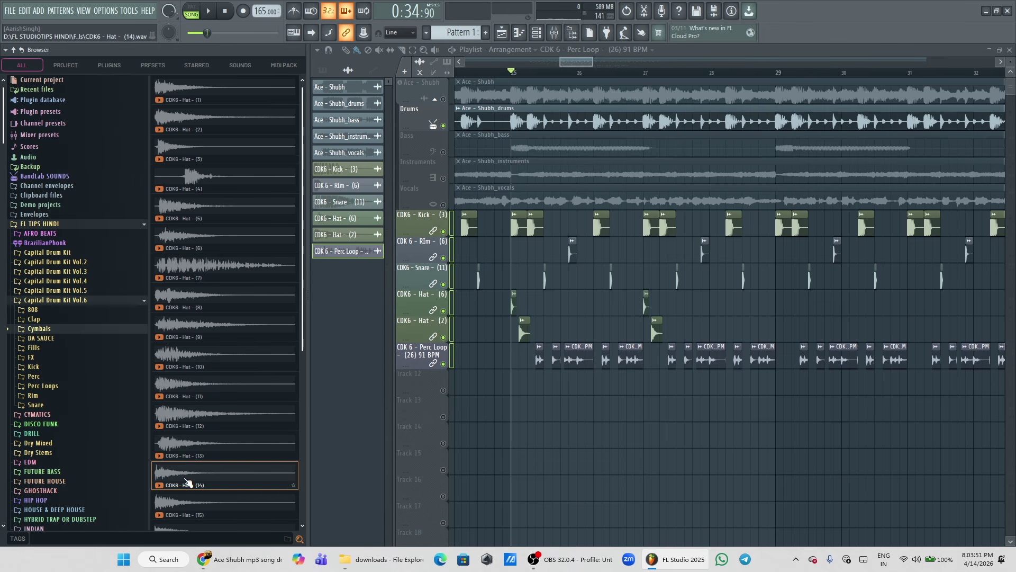
click(198, 469)
click(192, 448)
scroll(194, 450, down, 4)
click(195, 451)
click(210, 488)
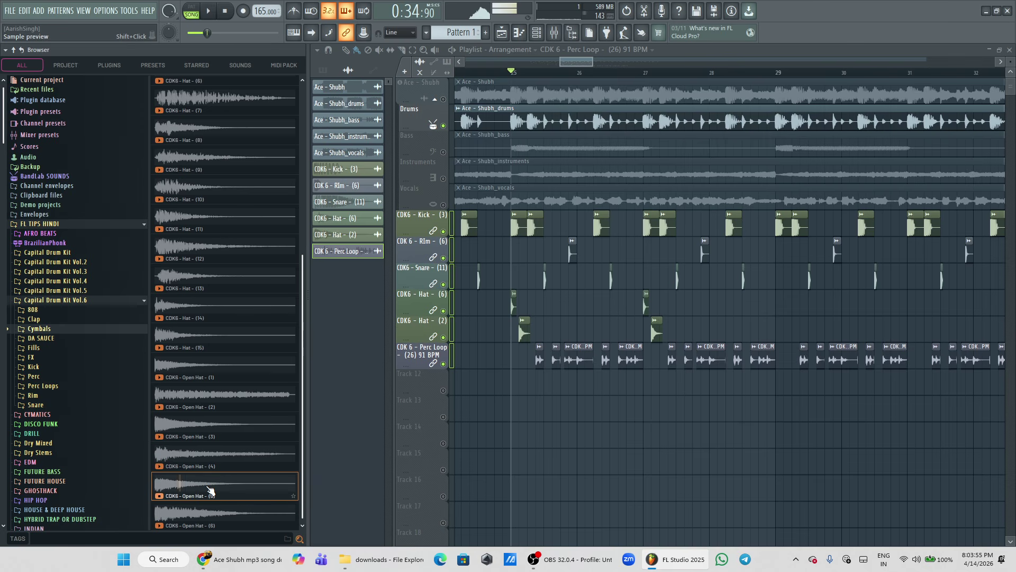
click(238, 188)
click(213, 168)
scroll(212, 180, up, 3)
click(212, 166)
click(199, 106)
scroll(197, 107, up, 1)
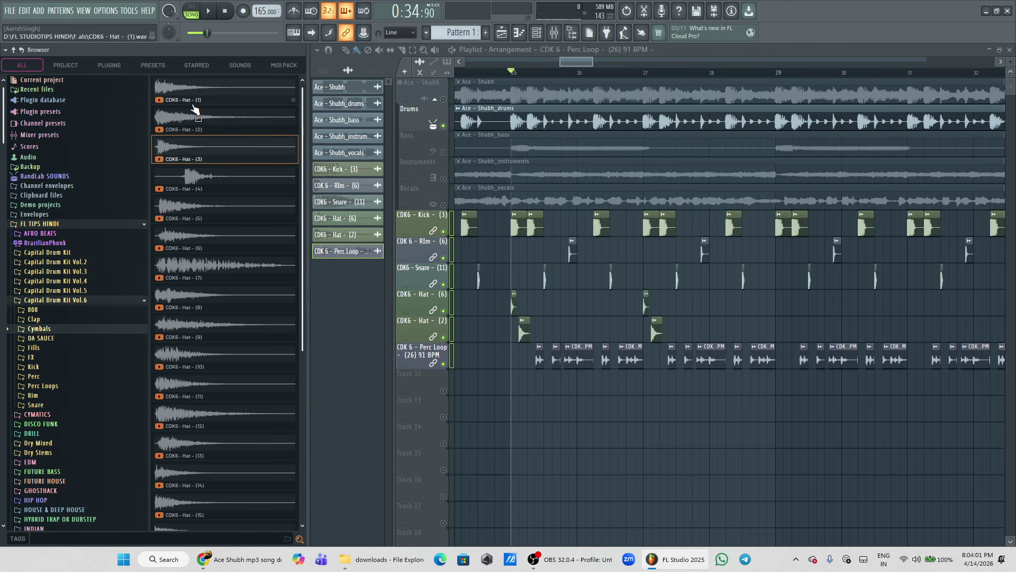
click(199, 127)
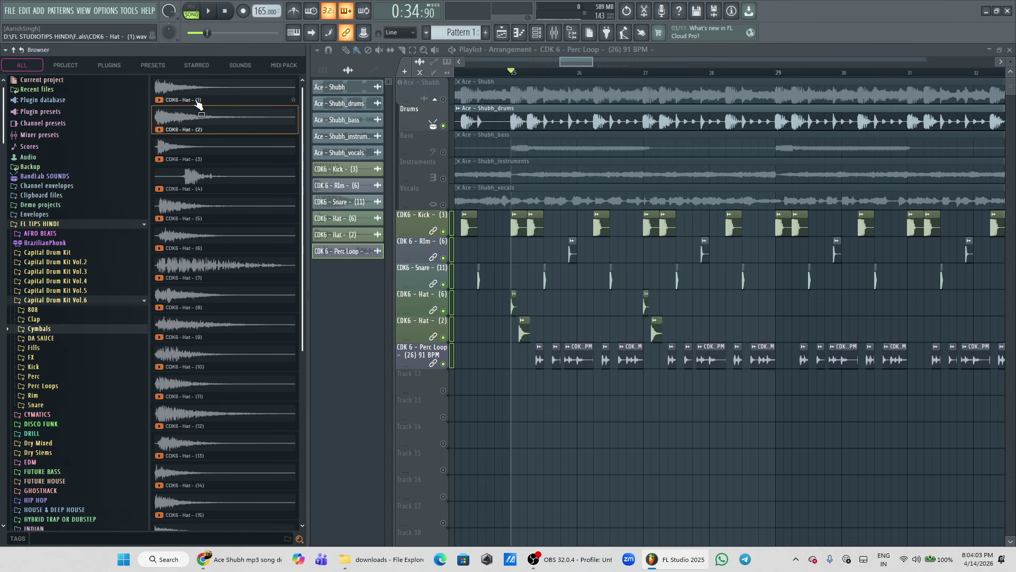
- Add another CDK6 - Hat (2) clip on track 12 at bar 25, unmuted, and play it with the beat
drag(200, 118, 428, 380)
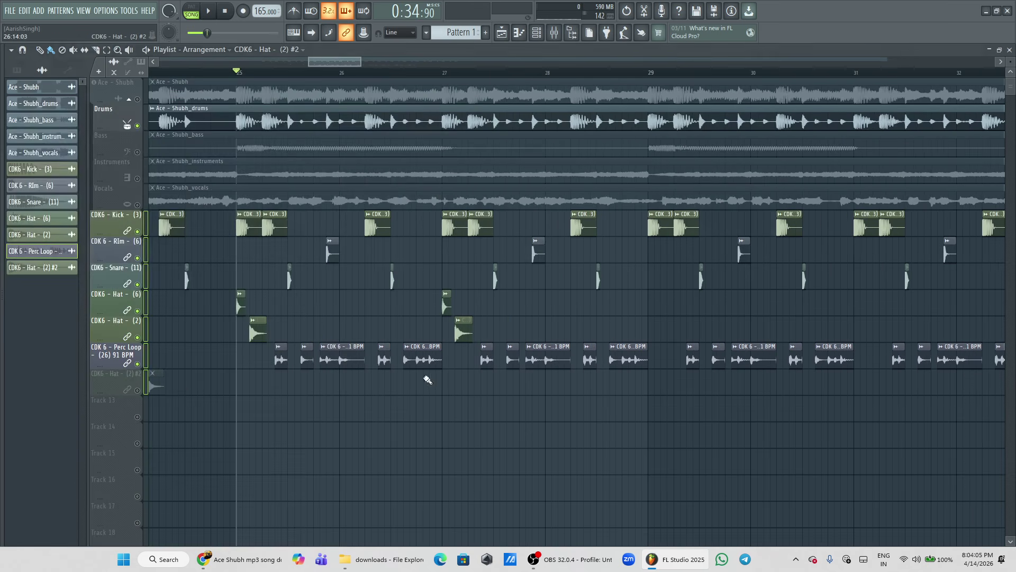
drag(154, 386, 255, 392)
click(248, 392)
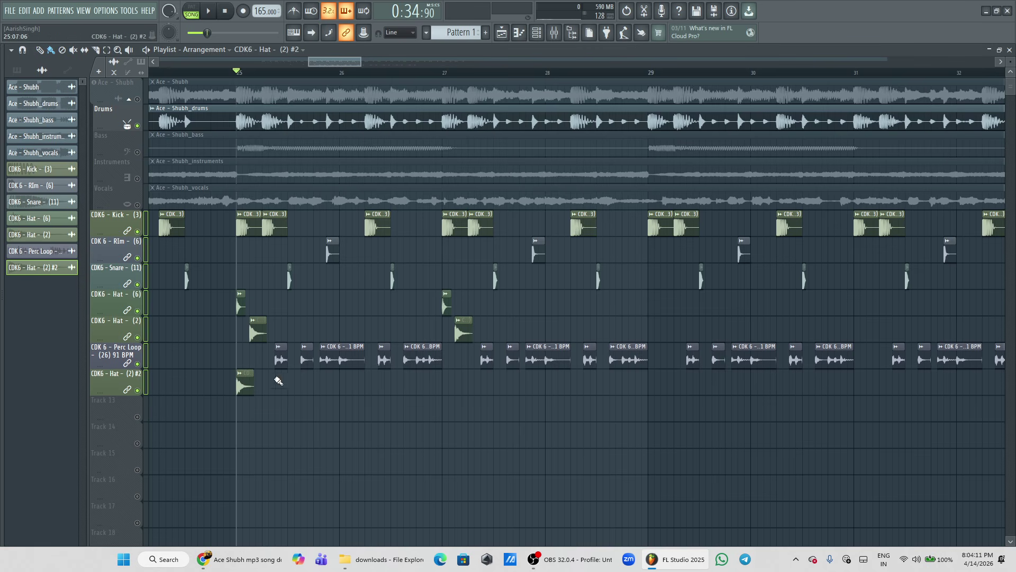
drag(361, 60, 328, 60)
key(space)
key(space)
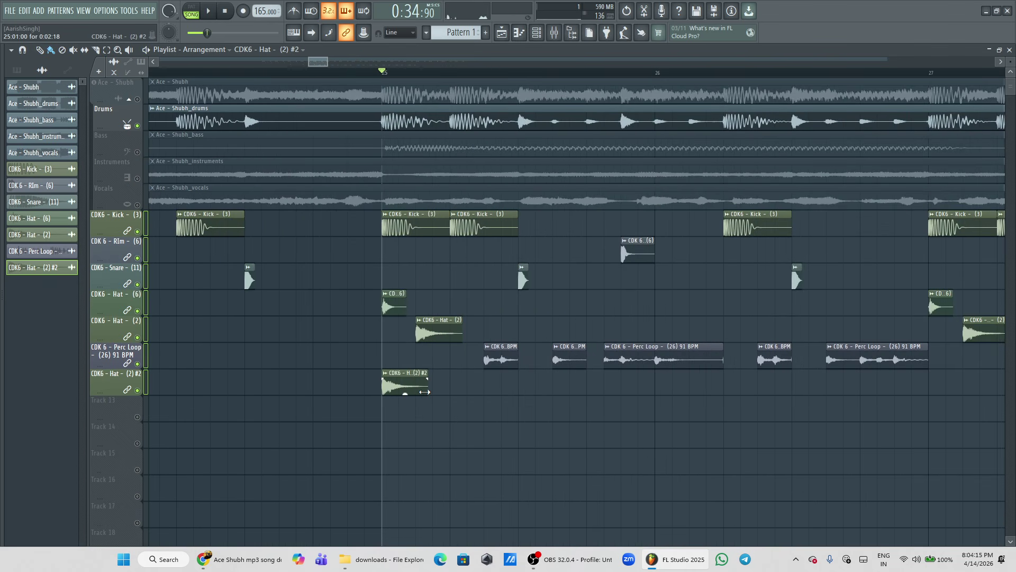
- Trim the new hat clip on track 12 to two steps long and play it
mouse_move(401, 394)
mouse_down()
mouse_move(594, 400)
mouse_move(401, 389)
mouse_move(600, 386)
mouse_move(416, 384)
mouse_up()
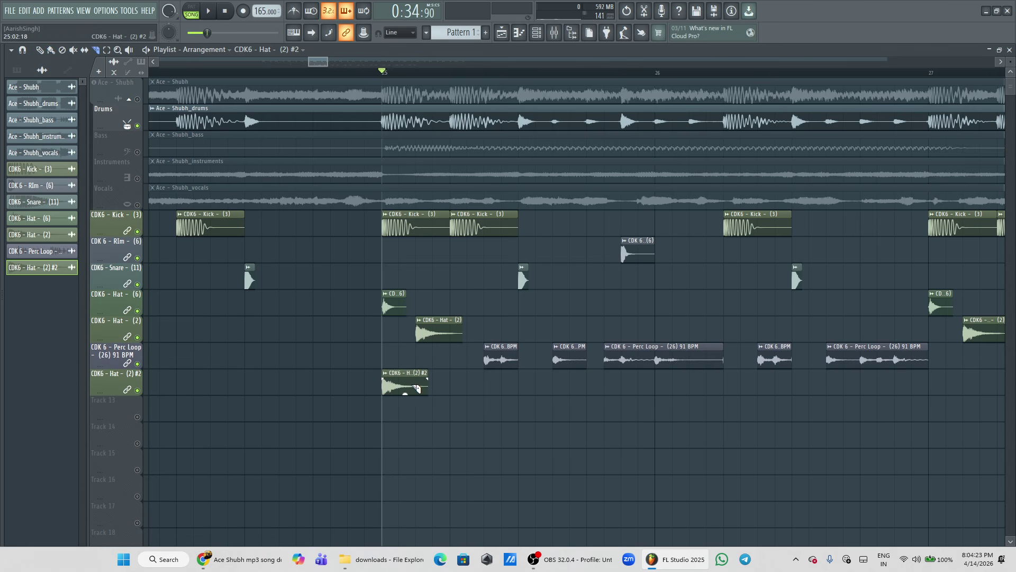
key(space)
key(space)
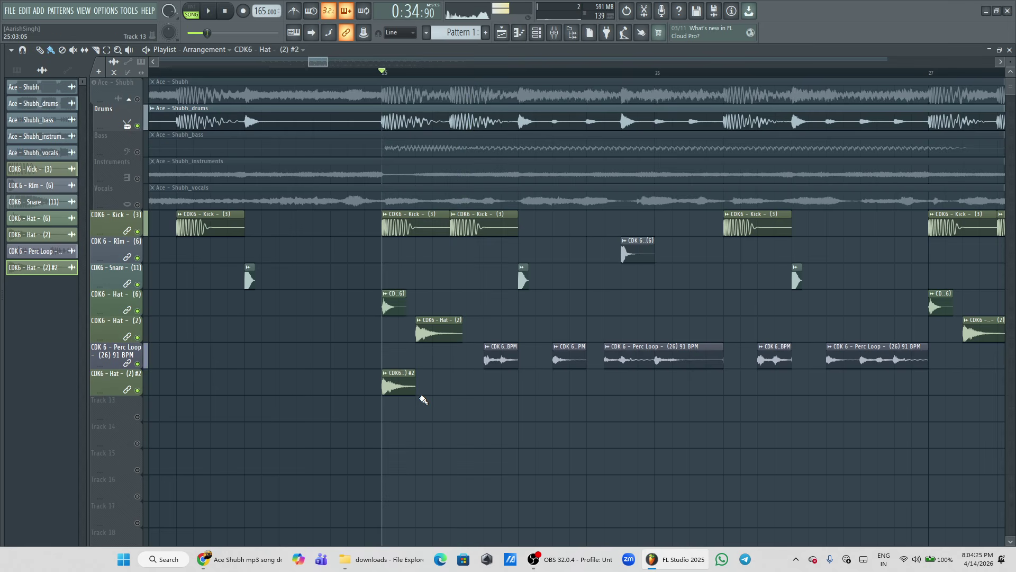
- Repeat the trimmed hat clip every two steps on track 12 from bar 25 through bar 34, checking playback along the way
mouse_move(419, 393)
mouse_down()
mouse_move(617, 386)
mouse_move(431, 393)
mouse_move(517, 391)
mouse_up()
click(421, 389)
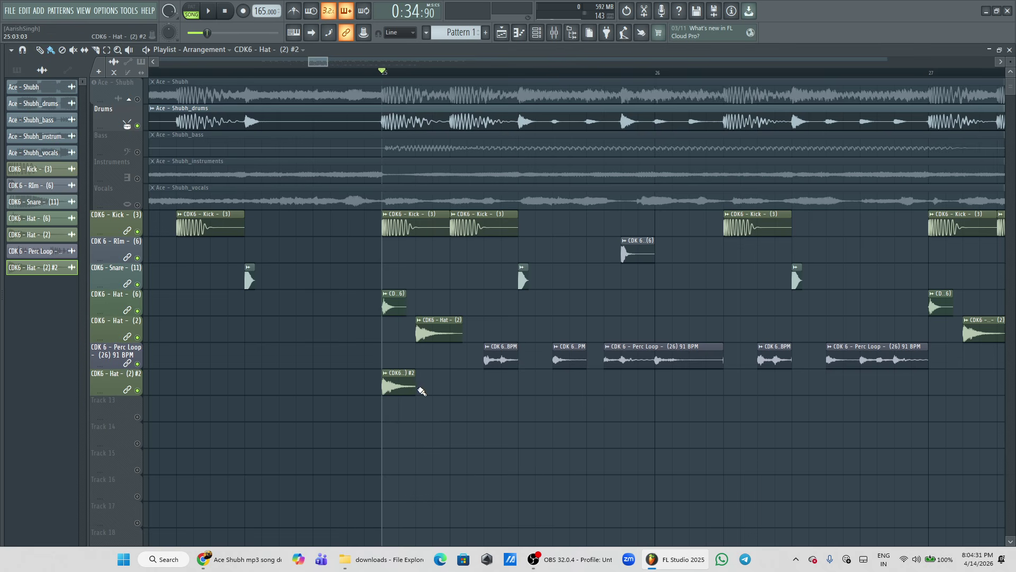
drag(421, 391, 677, 390)
key(space)
key(space)
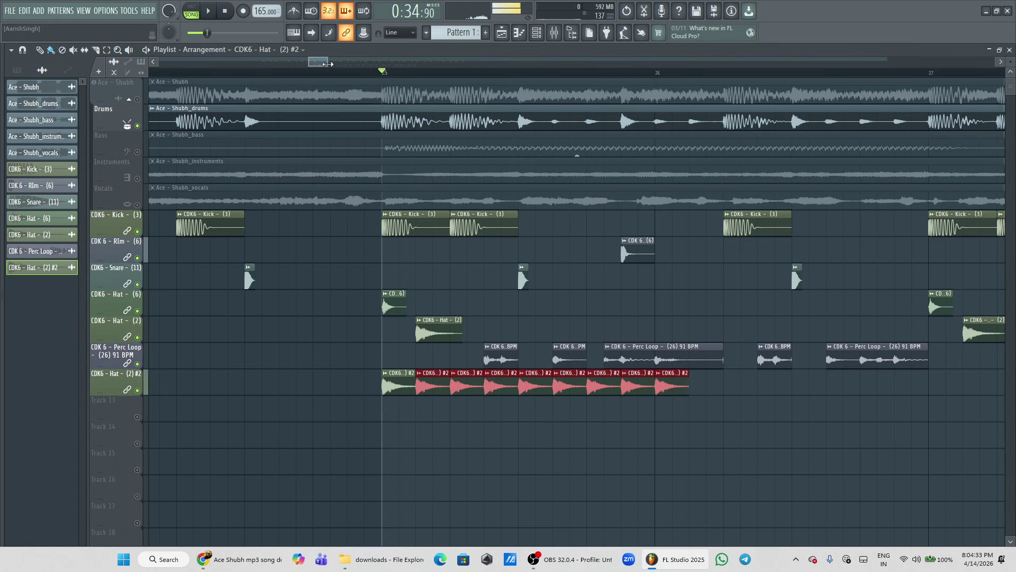
drag(328, 63, 379, 63)
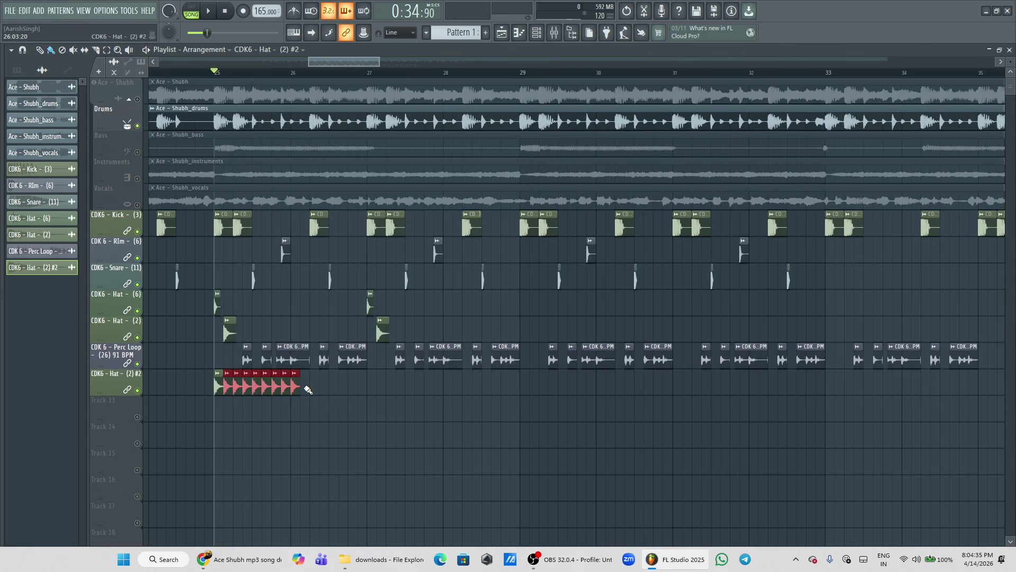
drag(305, 392, 967, 402)
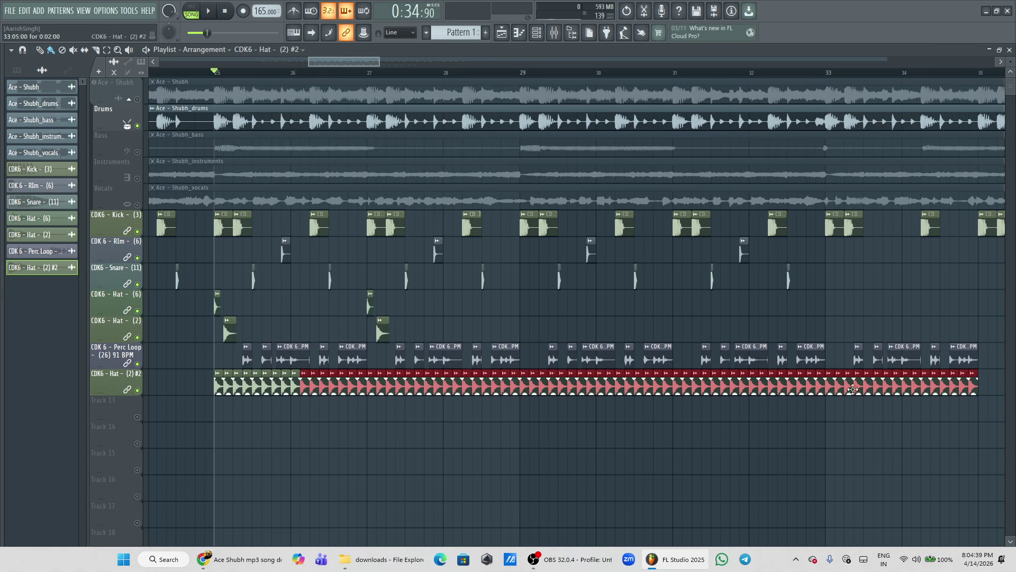
- Replace the hat sample on track 12 with CDK6 - Hat (5) and play it with the beat
key(alt+F8)
click(172, 219)
key(space)
key(alt+F8)
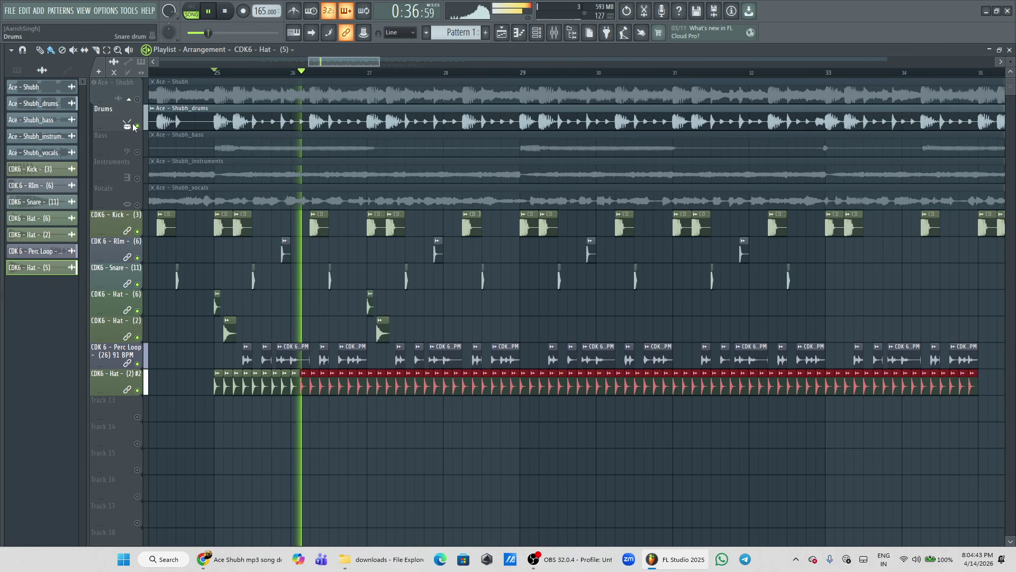
drag(379, 61, 309, 60)
key(space)
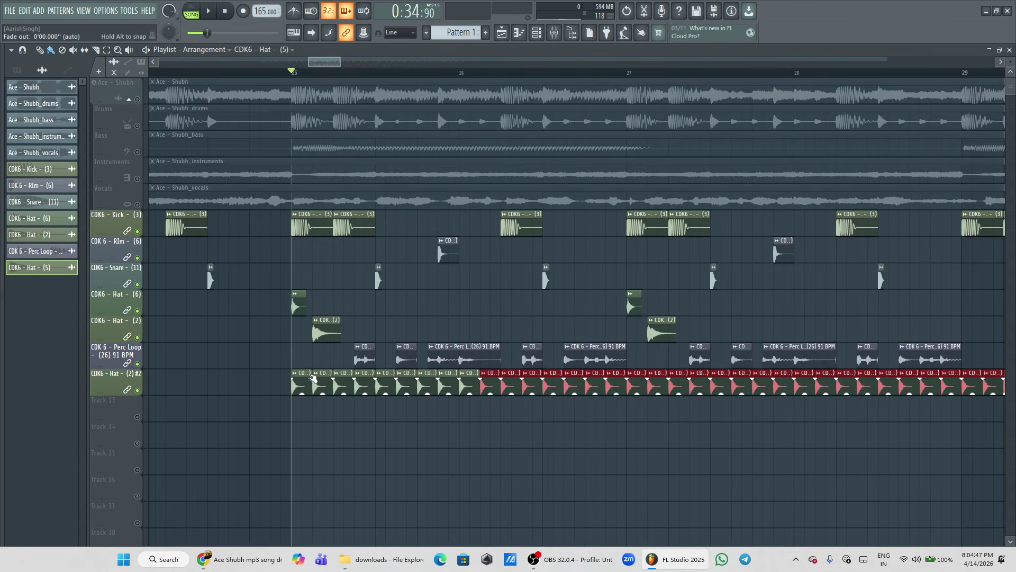
- Trim the first hat clip on track 12 to one step, add another one-step hat right after it, and play with the drum stem unmuted
right_click(298, 376)
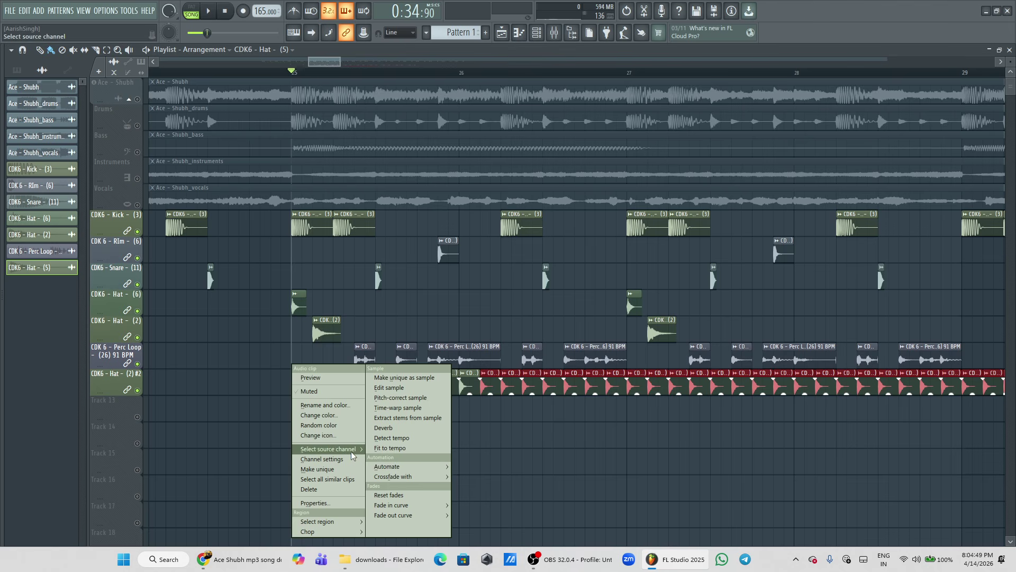
click(339, 481)
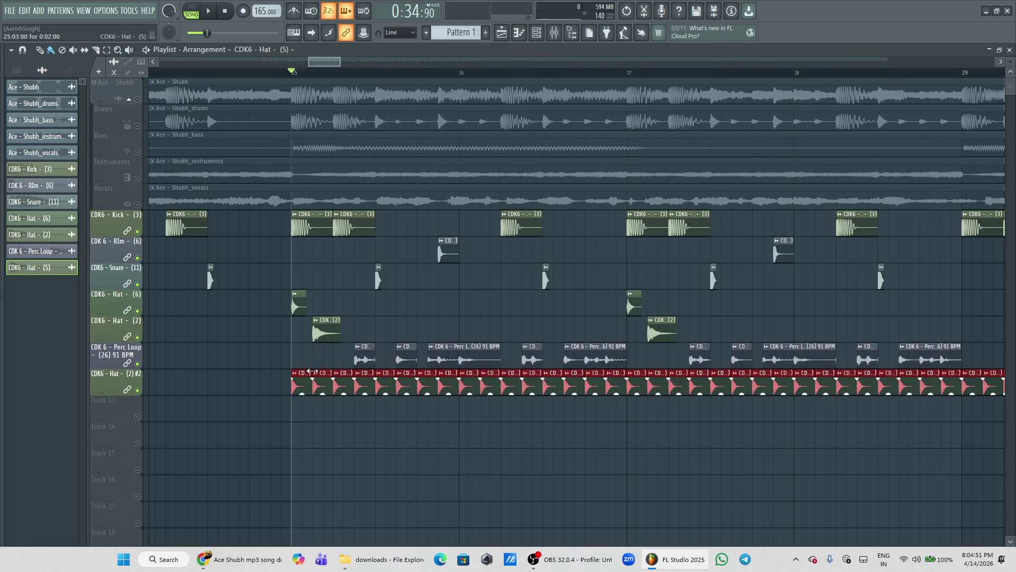
click(307, 362)
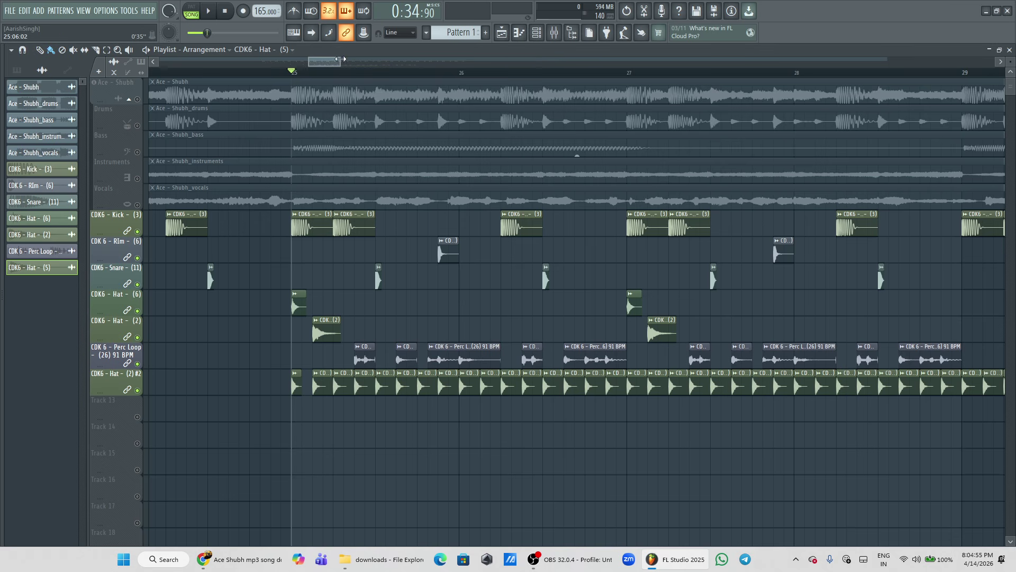
click(139, 125)
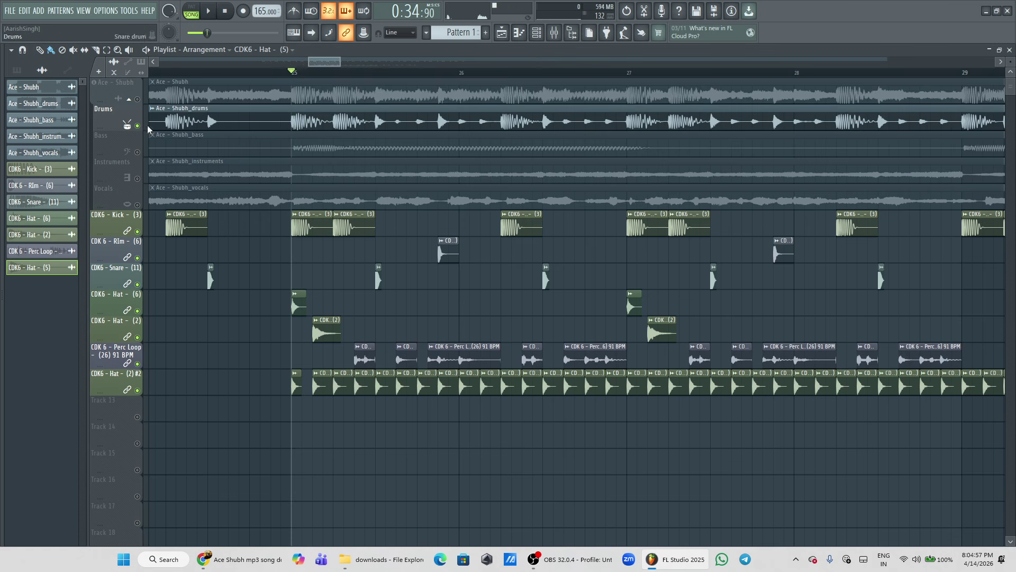
drag(340, 62, 317, 63)
click(492, 385)
key(space)
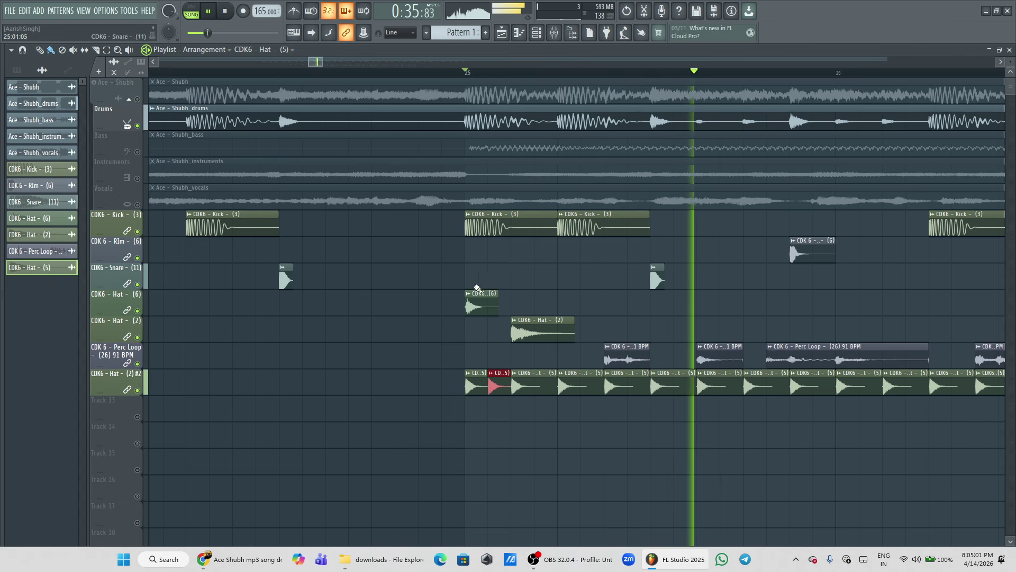
drag(324, 63, 370, 62)
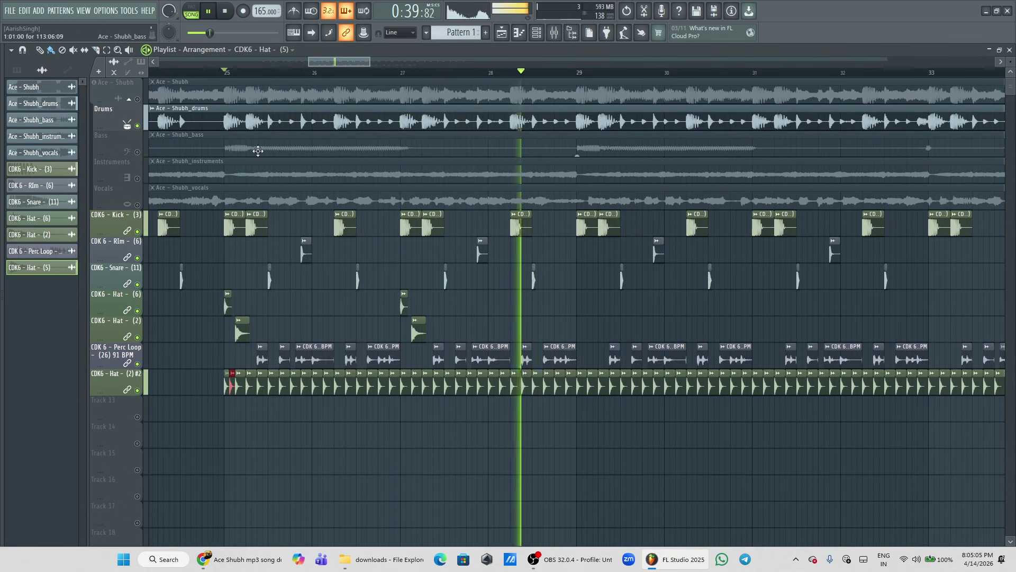
key(space)
- Mute the drum stem and play the recreated beat on its own from bar 25
click(139, 126)
drag(369, 62, 421, 62)
key(space)
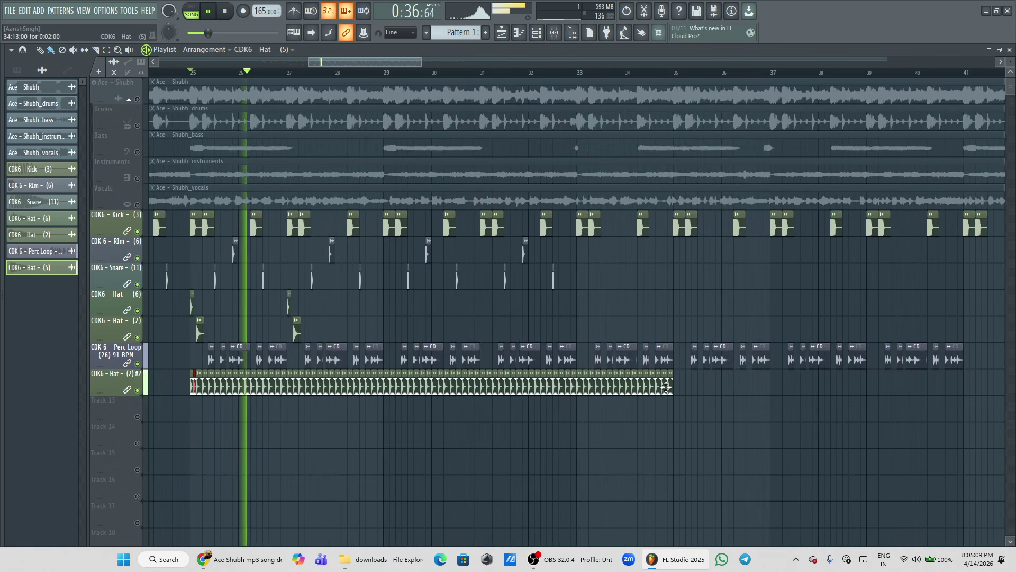
drag(683, 395, 223, 369)
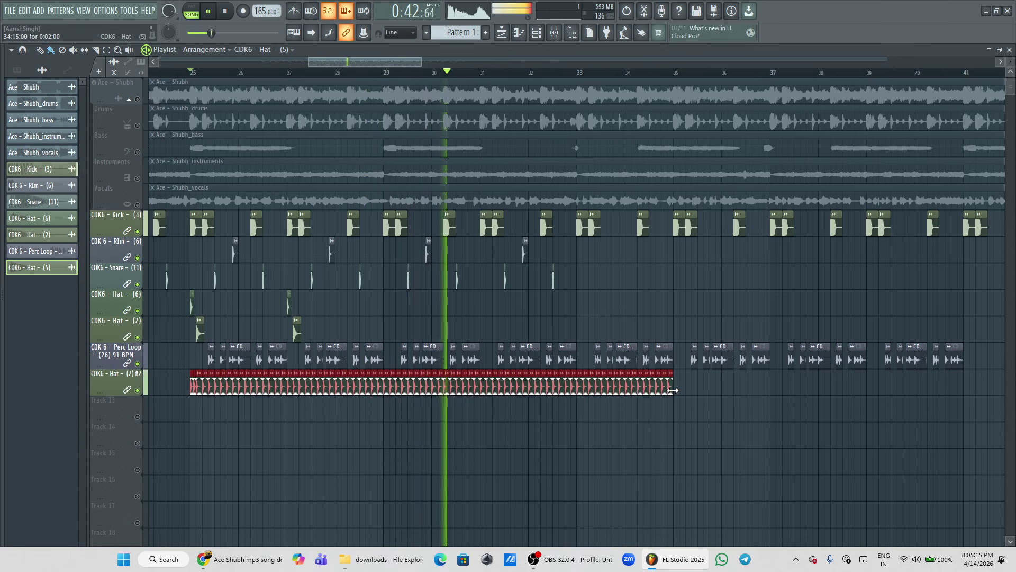
mouse_move(674, 386)
mouse_down()
mouse_move(729, 395)
mouse_move(676, 390)
mouse_up()
key(space)
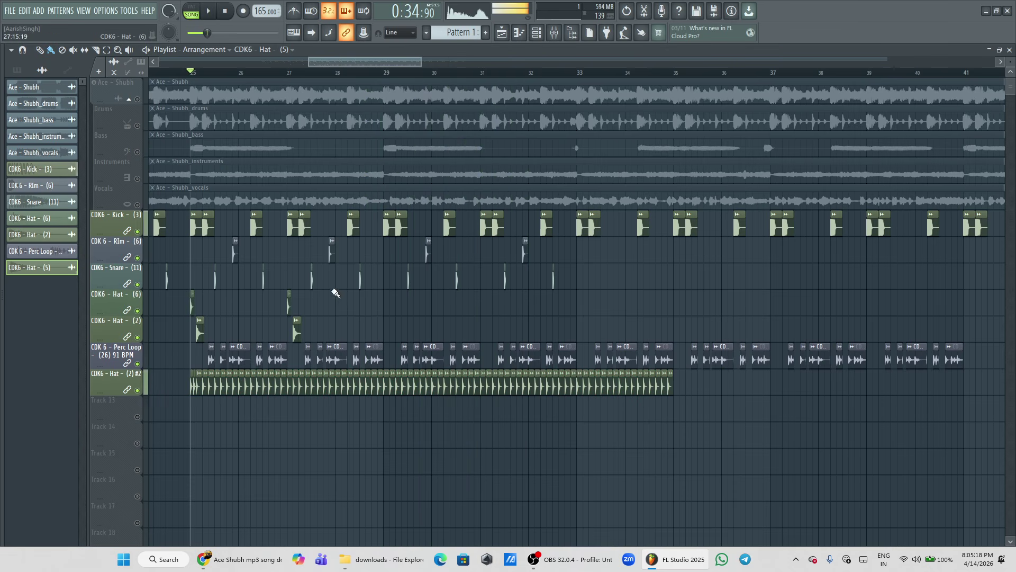
- Unmute the vocals stem and the bass stem in turn, playing each with the beat from the second beat of bar 24
click(138, 206)
drag(309, 62, 289, 62)
click(280, 73)
key(space)
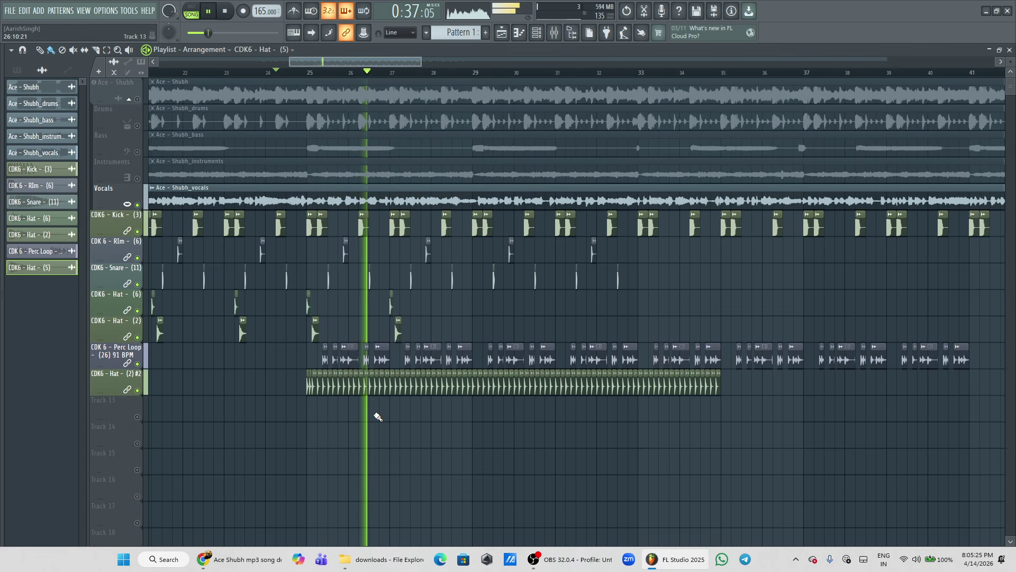
key(space)
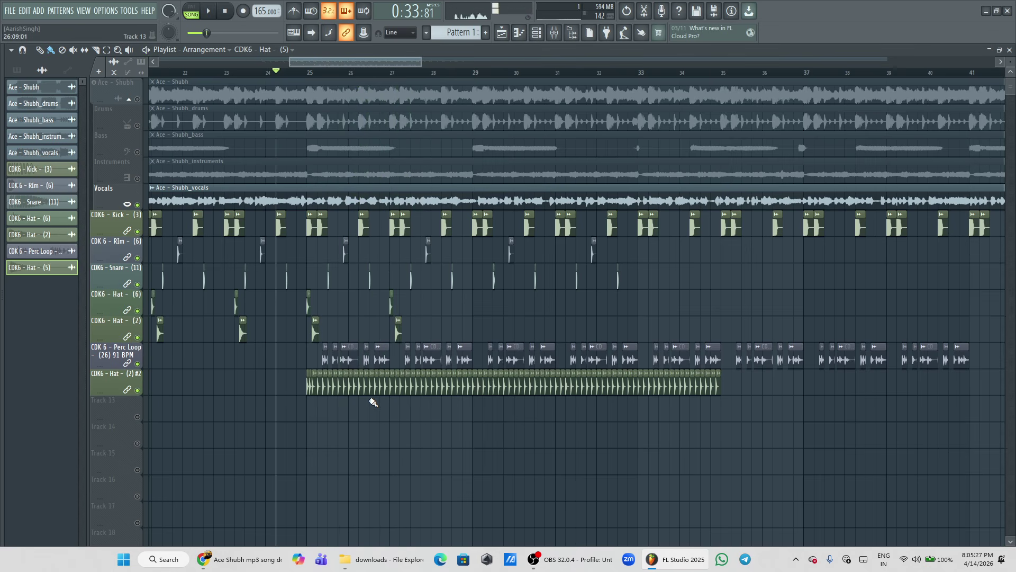
scroll(311, 77, up, 3)
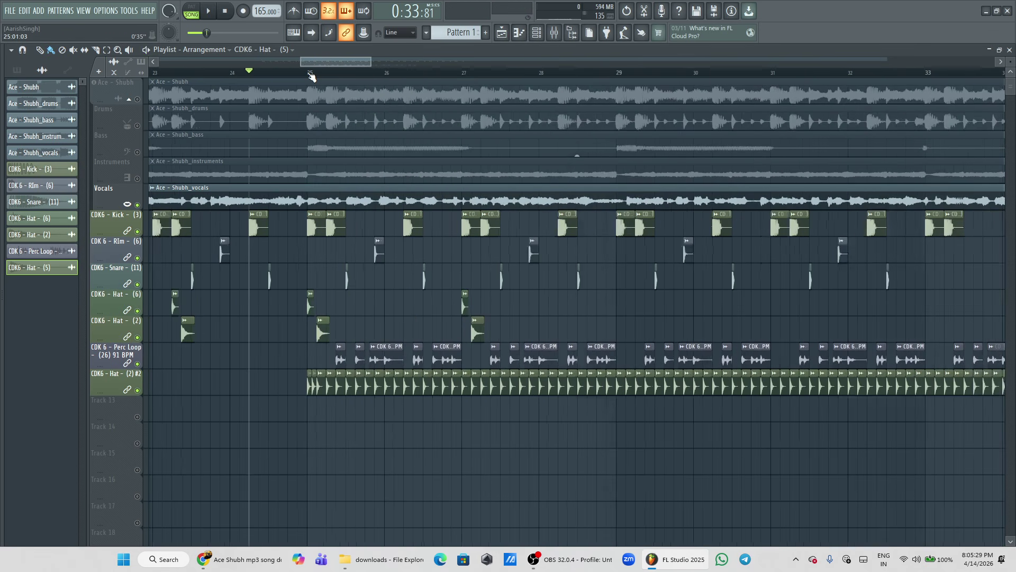
click(137, 151)
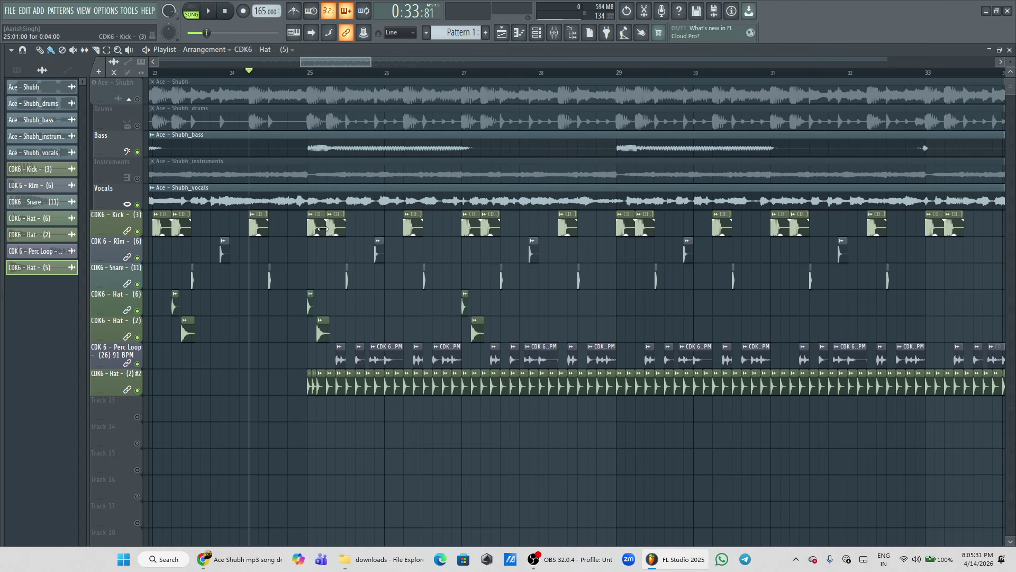
key(space)
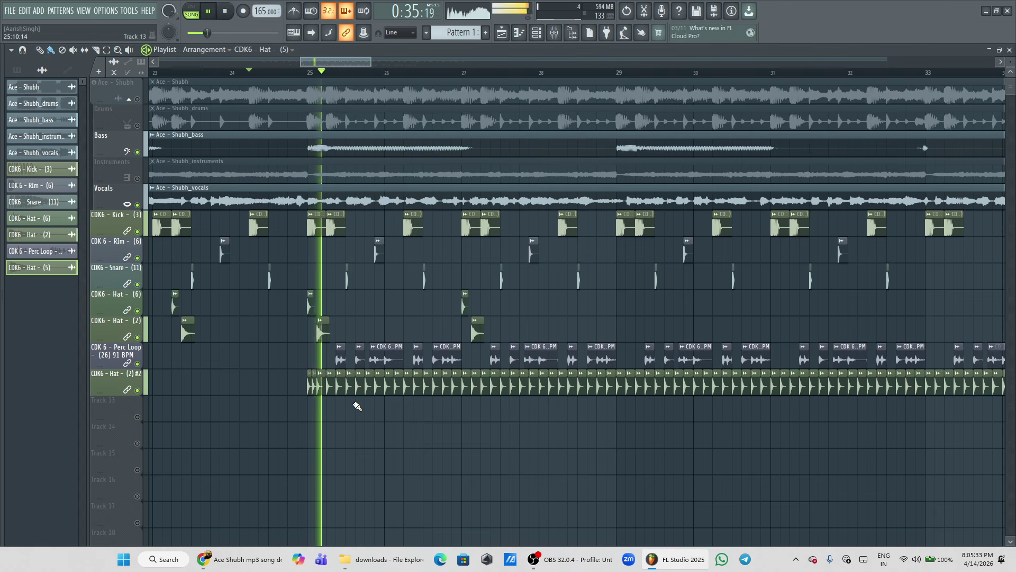
key(space)
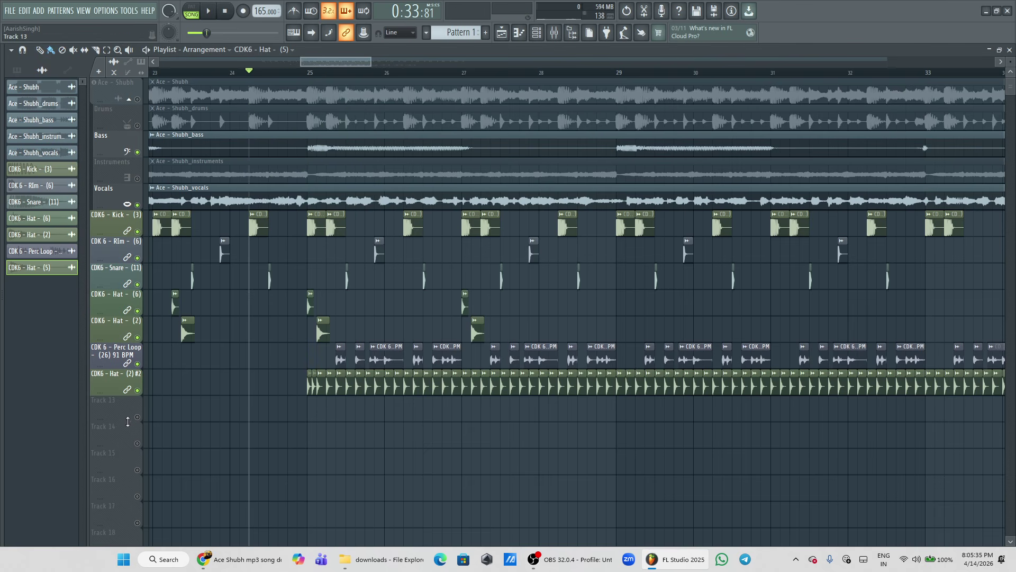
- Audition CDK6 - 808 - DRIFTZ from the Capital Drum Kit Vol.6 808 folder and place it on track 13 at bar 25
key(alt+F8)
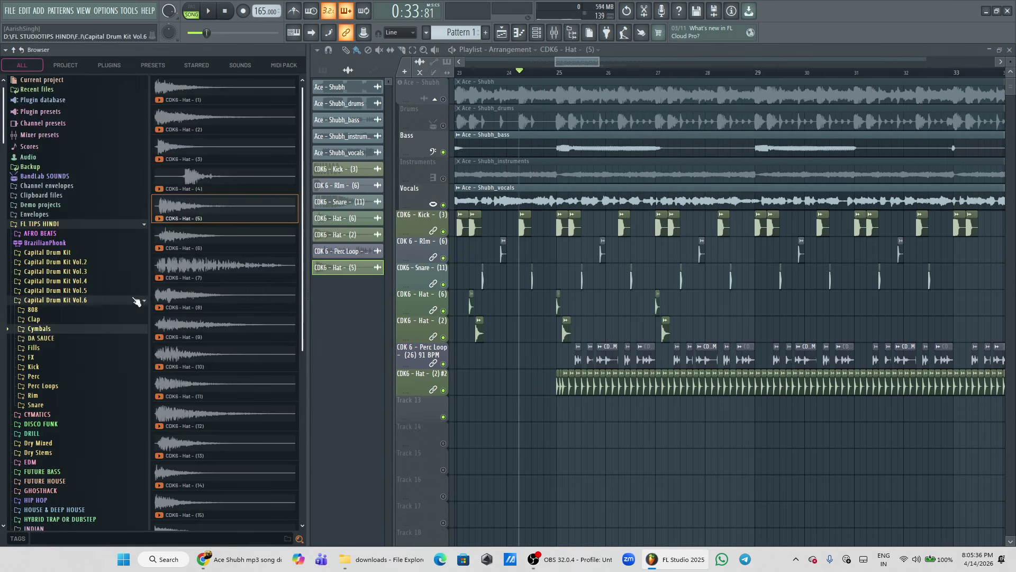
click(48, 310)
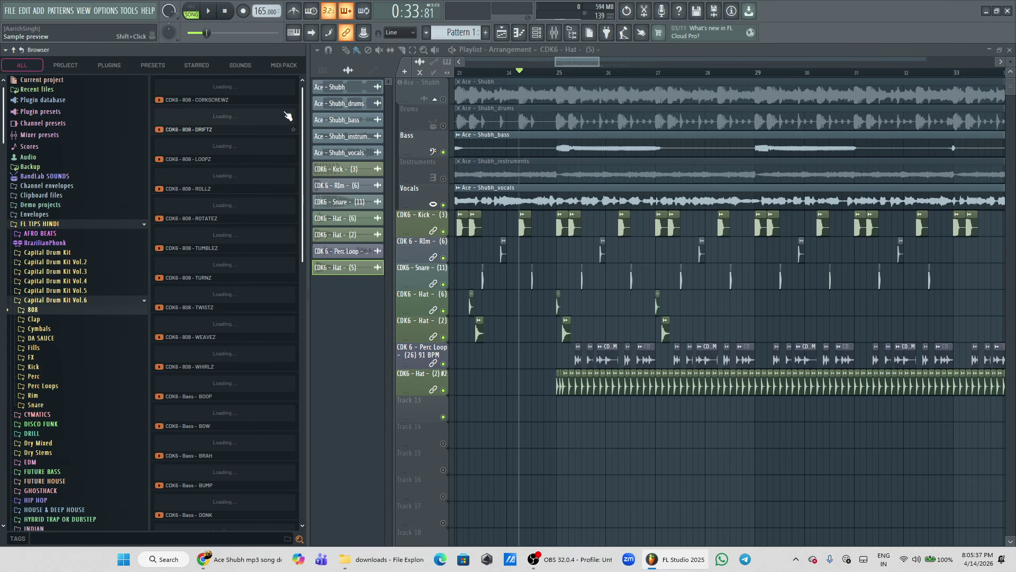
click(217, 134)
drag(214, 135, 419, 418)
drag(223, 416, 378, 418)
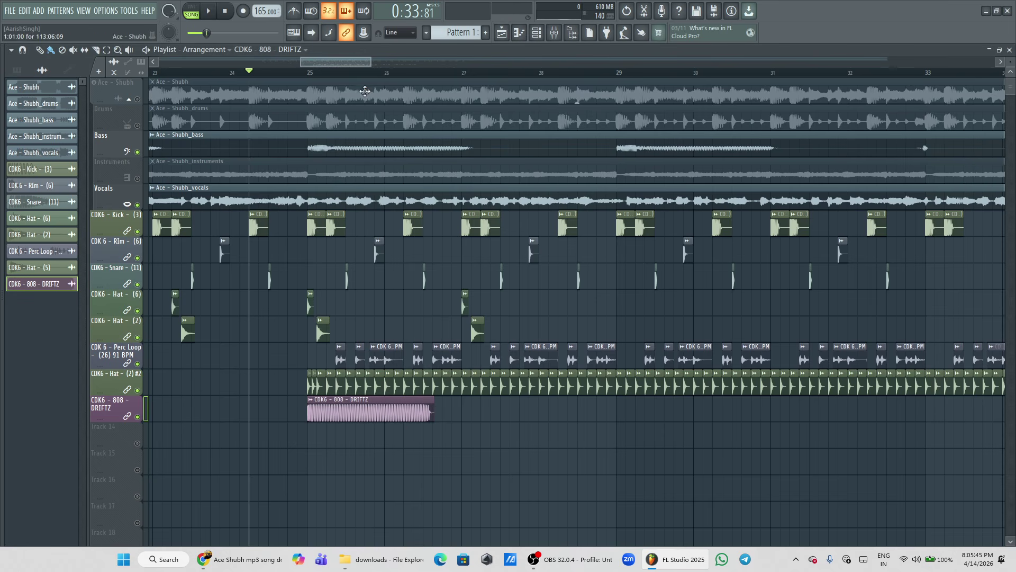
- Trim the 808 clip at bar 25 to four steps so it ends at the second kick, leaving no extra copy
scroll(370, 76, up, 5)
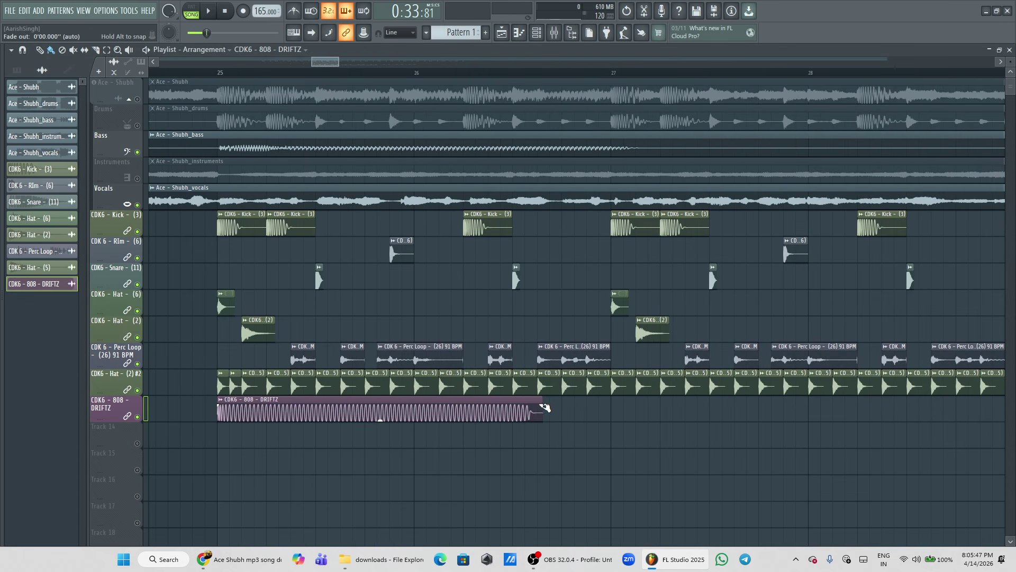
drag(541, 398, 273, 419)
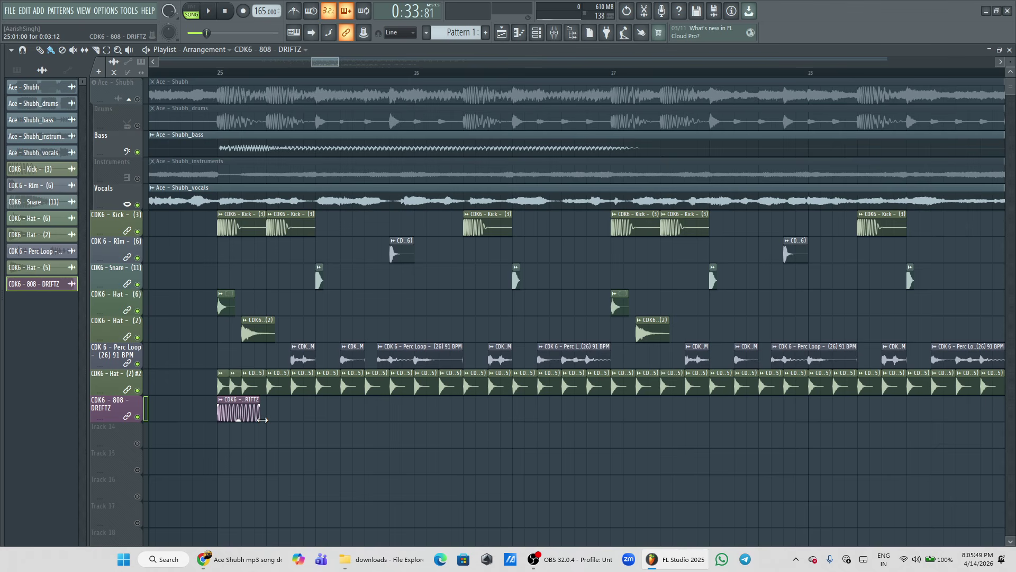
click(265, 418)
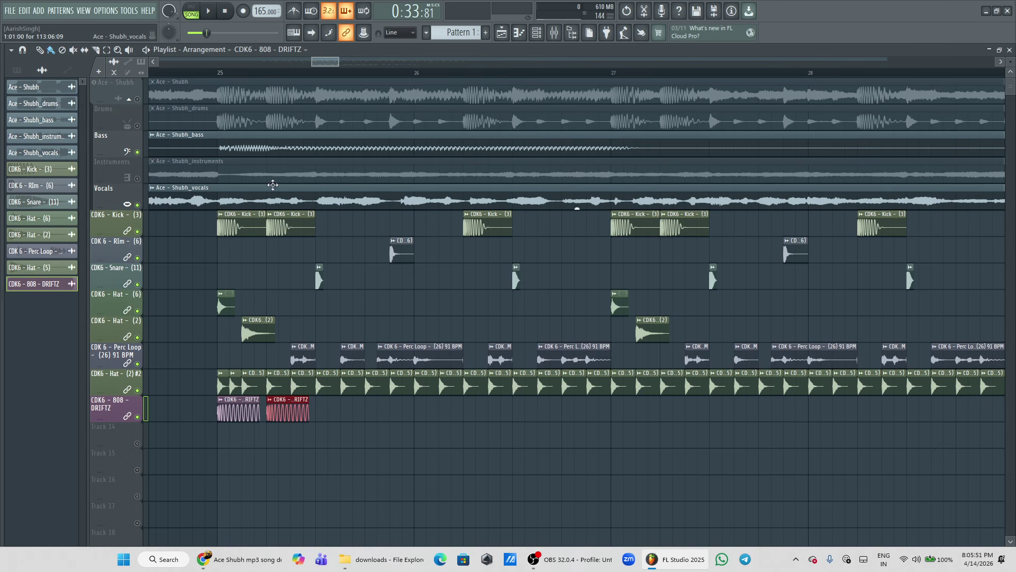
scroll(295, 76, up, 2)
right_click(287, 416)
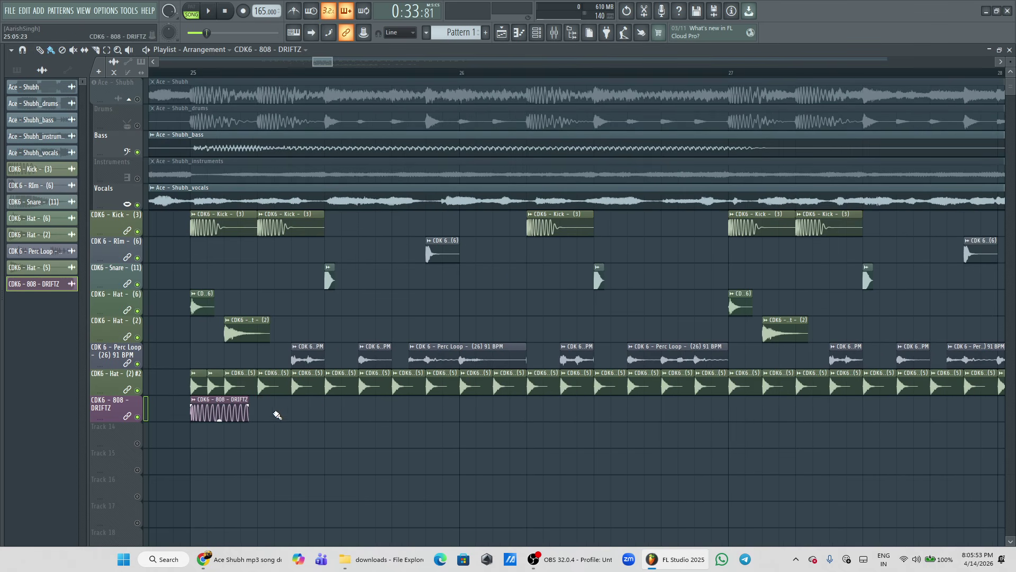
drag(250, 402, 263, 418)
- Add a one-bar 808 clip from the second kick of bar 25 and another from the bar 26 kick up to bar 27
click(299, 415)
drag(320, 400, 508, 414)
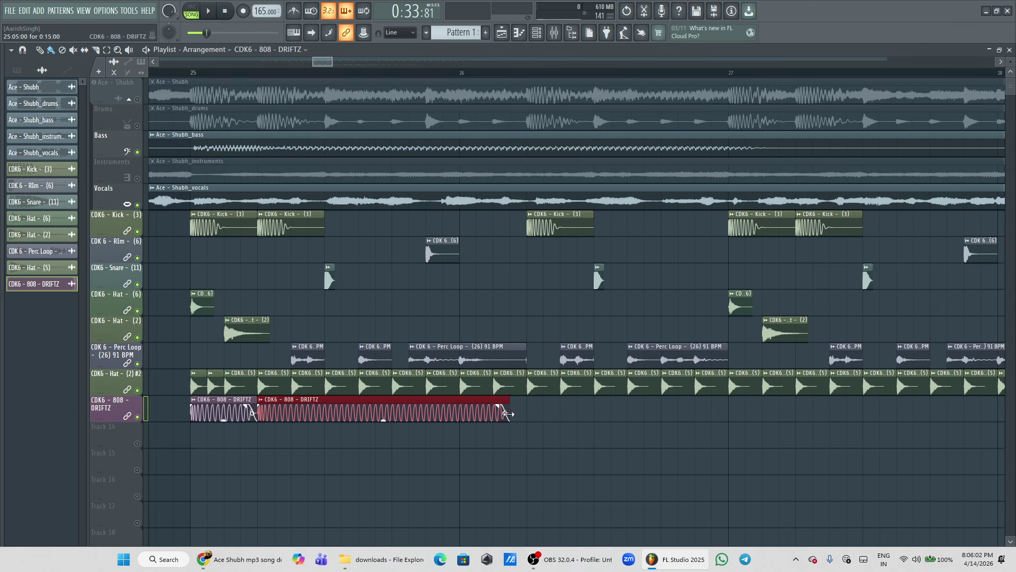
click(534, 413)
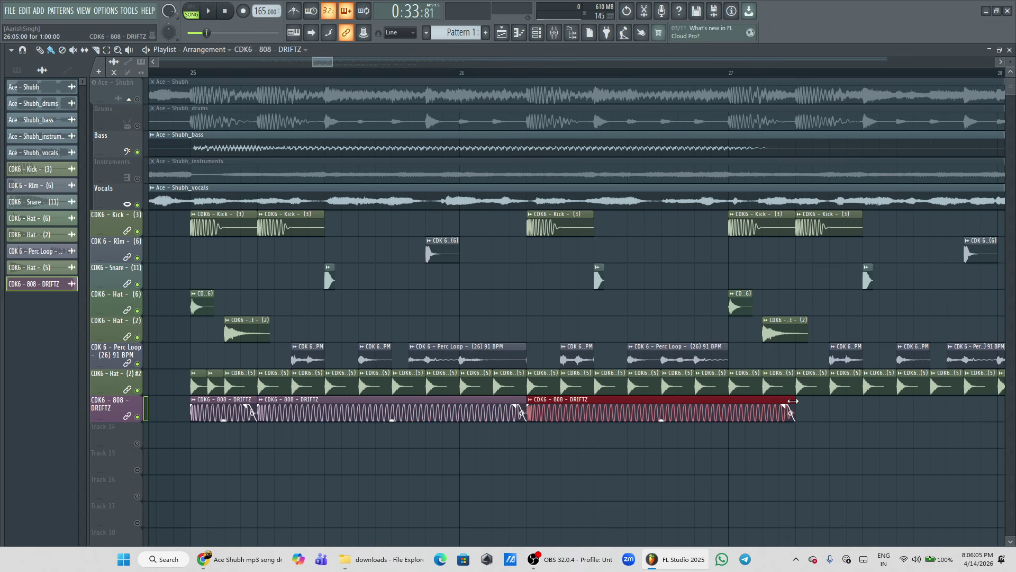
drag(331, 64, 393, 66)
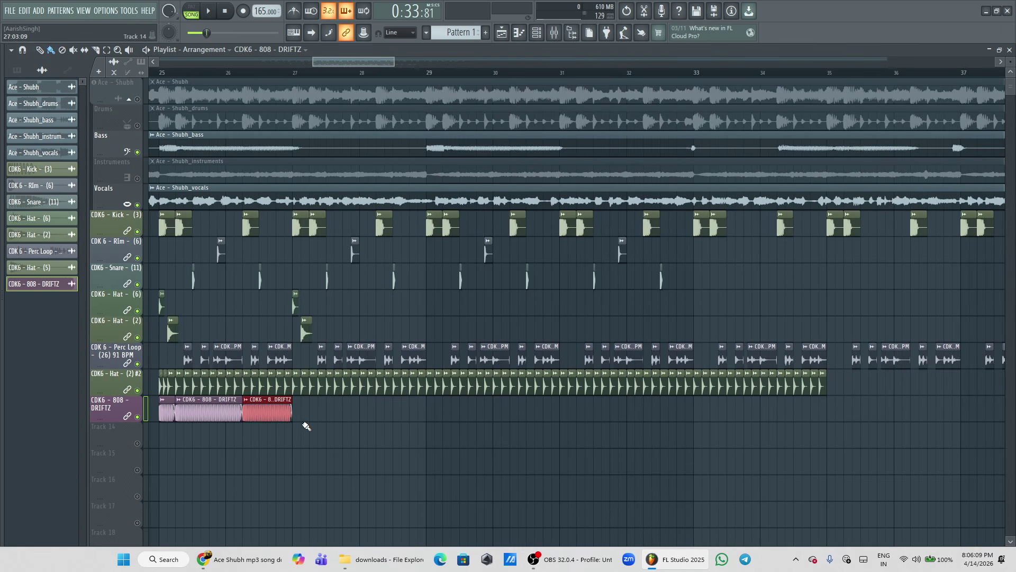
- Copy the three-clip 808 phrase to bars 29, 31 and 35 on track 13, and play it with the bass stem muted
drag(296, 409, 433, 431)
drag(582, 403, 567, 418)
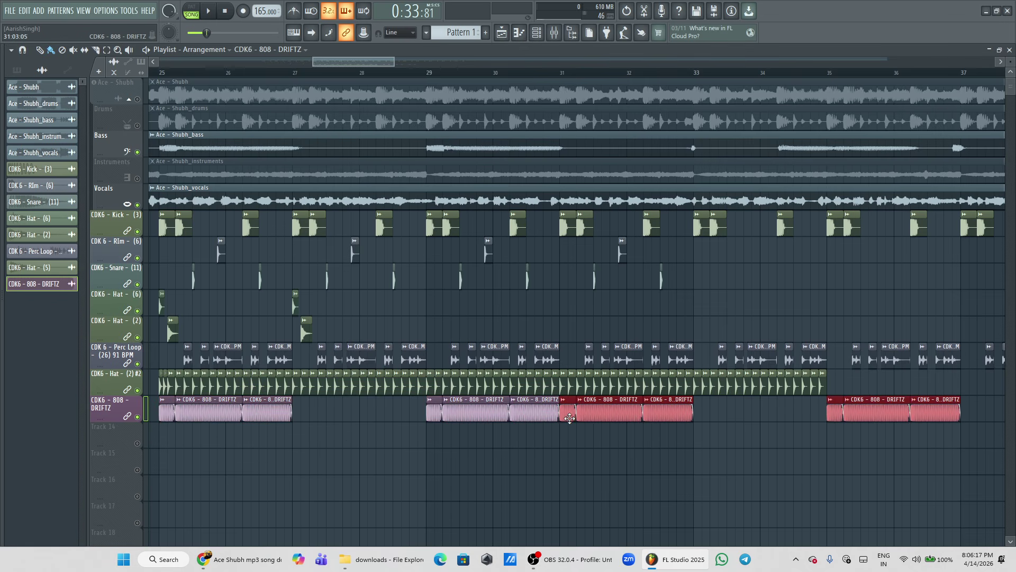
key(space)
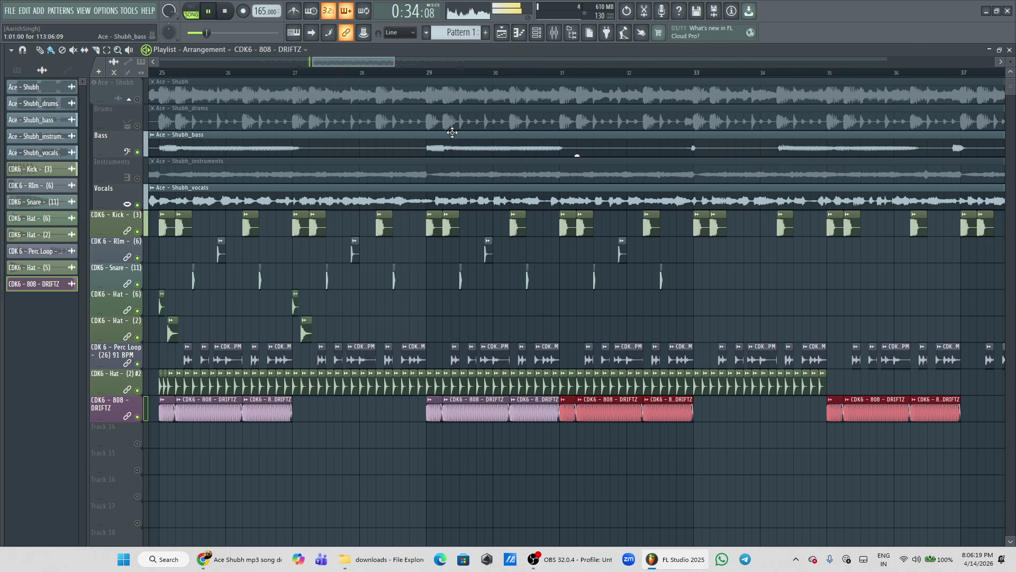
drag(373, 62, 483, 62)
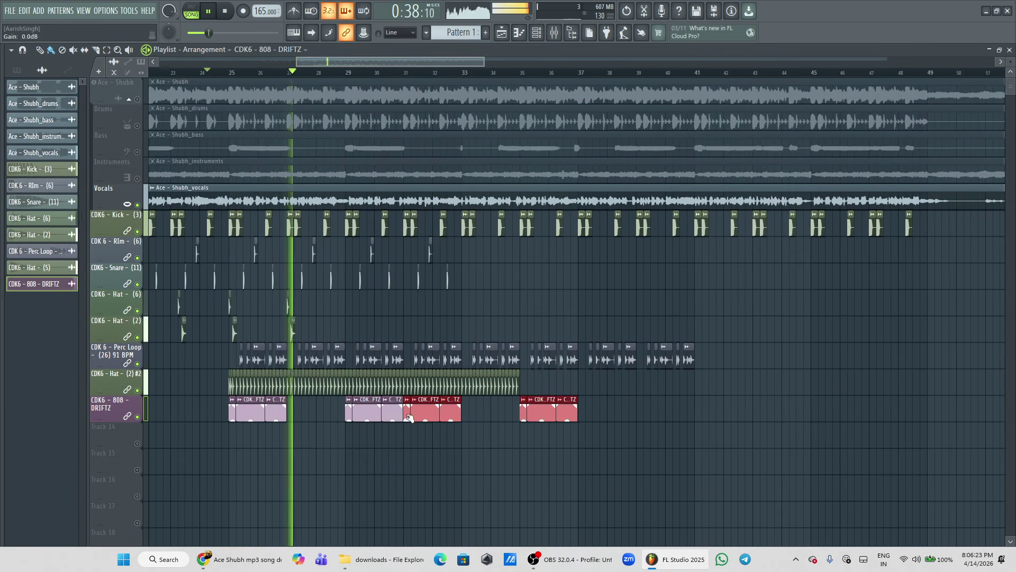
- Stop playback, set the 808 DRIFTZ channel's volume to 58%, and check its miscellaneous settings before returning to the sample view
double_click(425, 411)
key(space)
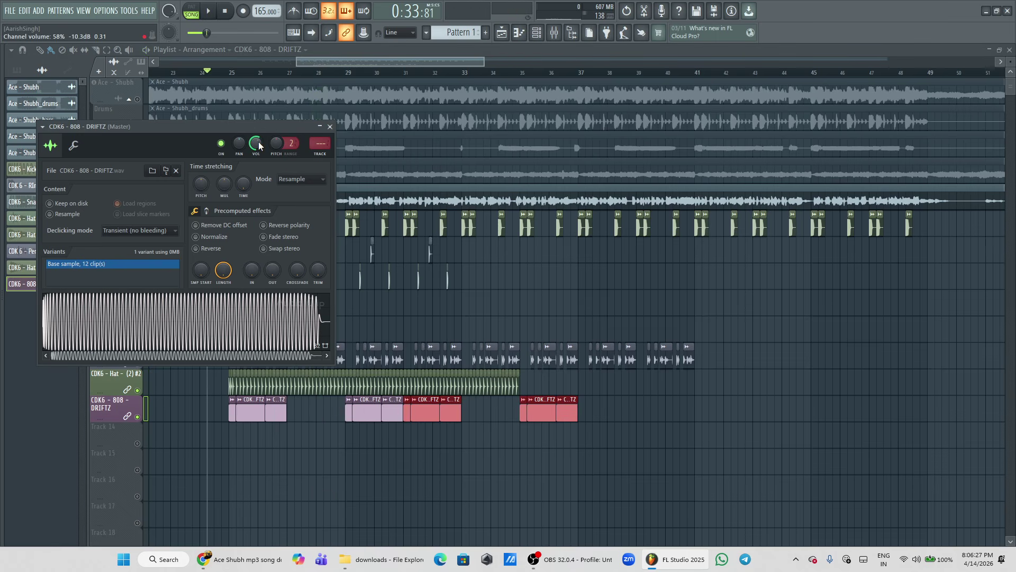
click(75, 149)
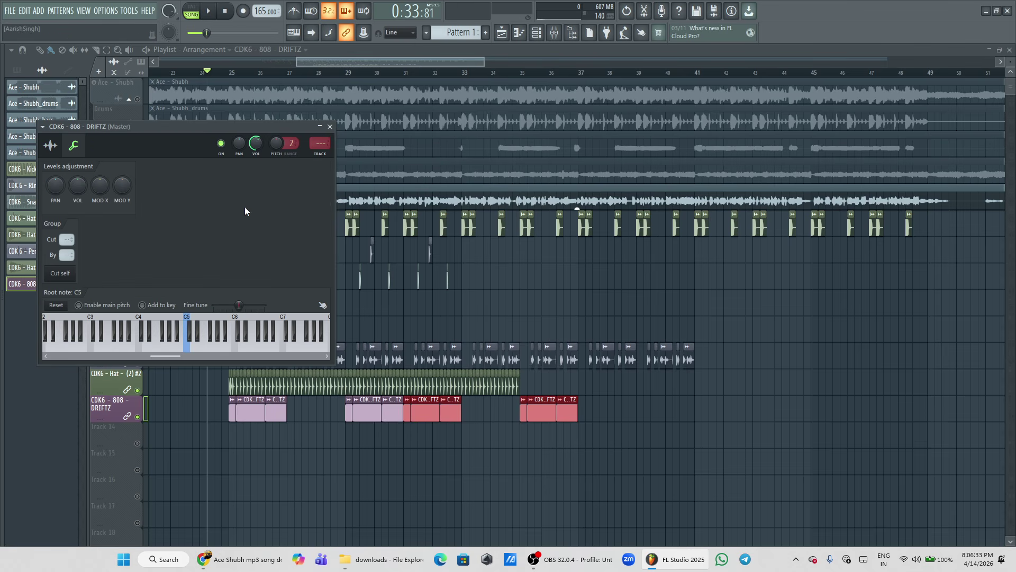
click(51, 146)
- Open the 808 DRIFTZ sample in the audio editor, run pitch region detection on it and close the editor
right_click(147, 314)
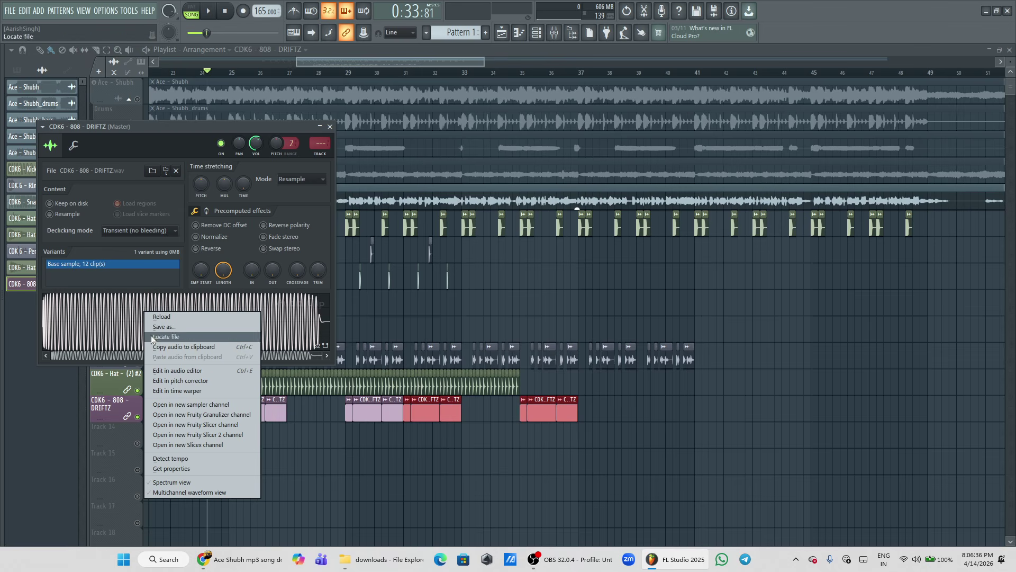
click(181, 372)
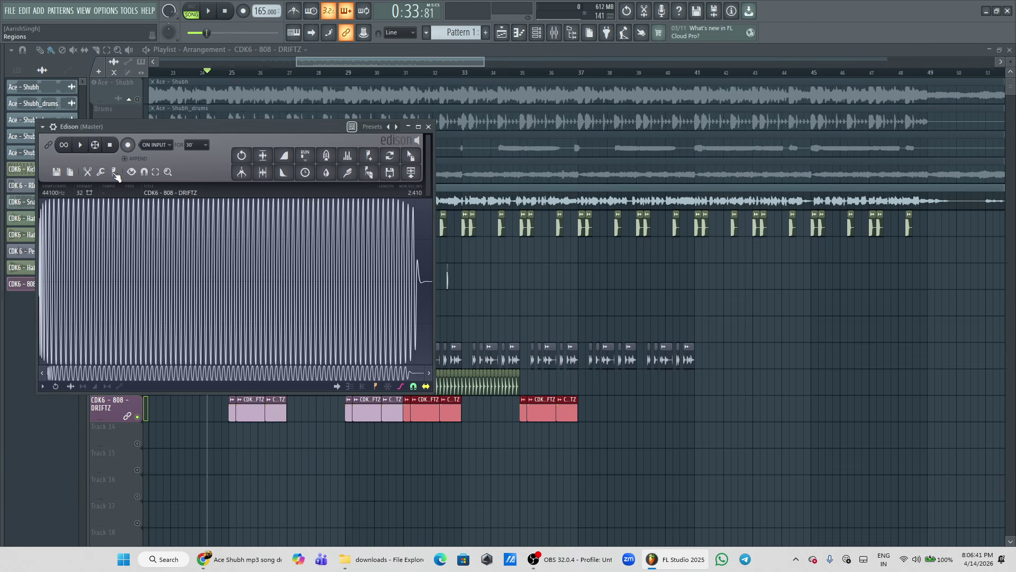
click(113, 172)
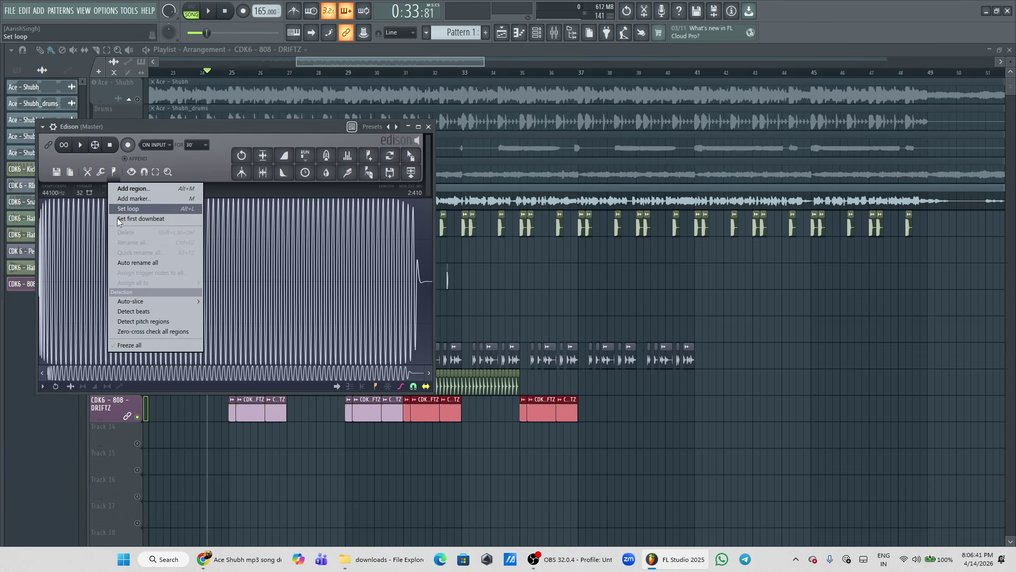
click(179, 321)
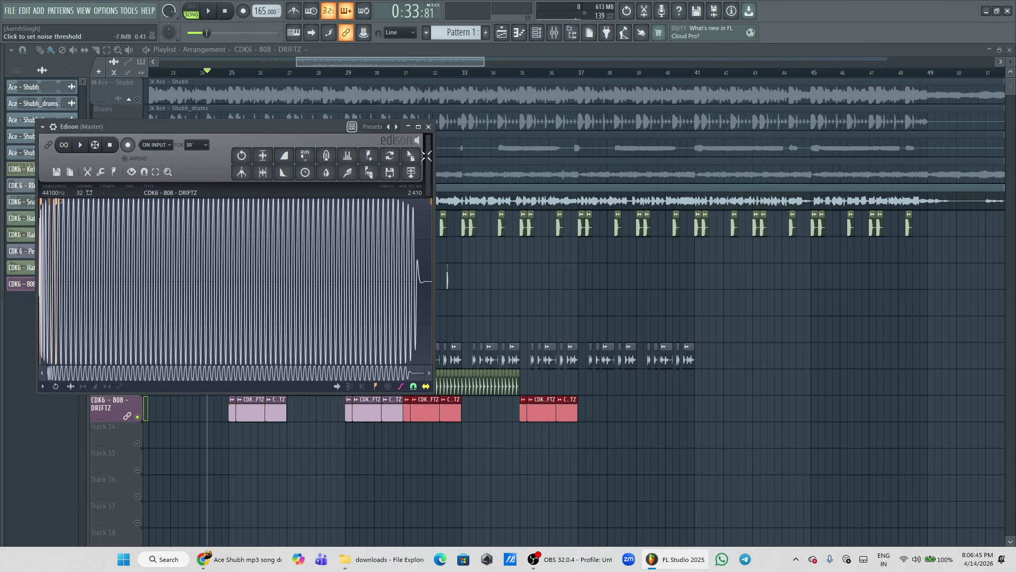
click(429, 127)
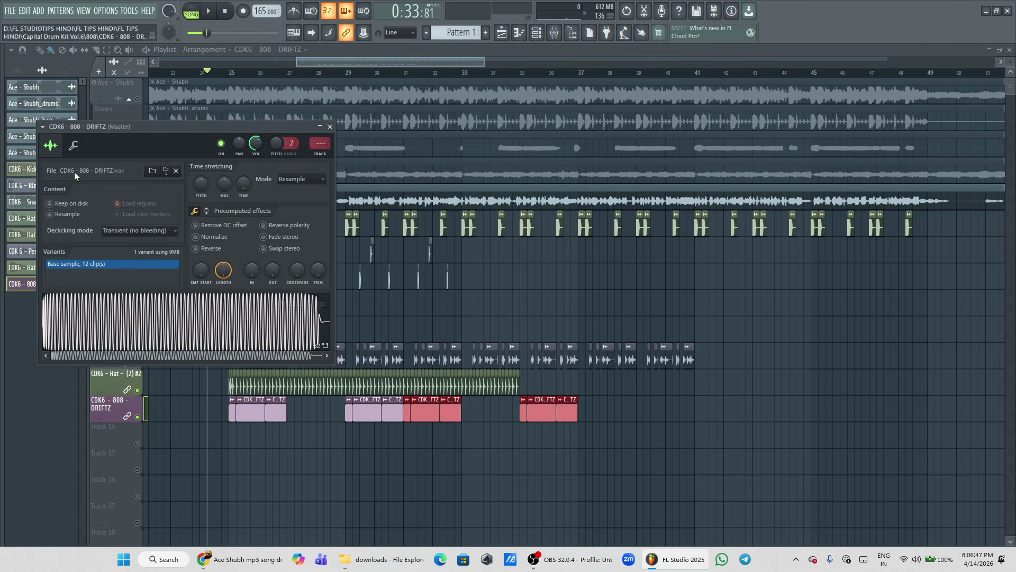
- Lower the 808 DRIFTZ pitch shift to -267 cents, set its time-stretching mode to Stretch, and play the beat
click(74, 150)
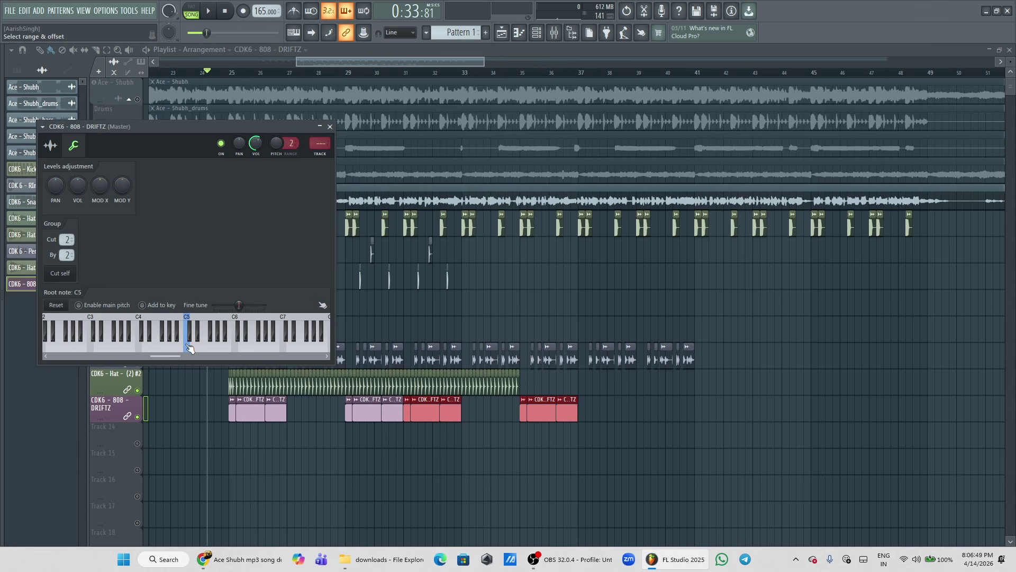
click(50, 145)
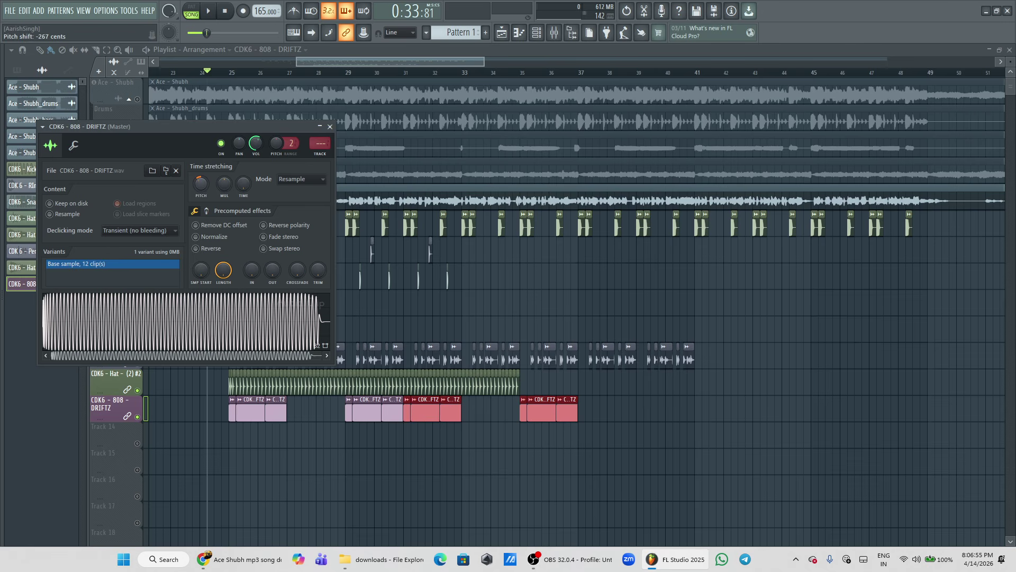
click(301, 179)
click(288, 189)
click(330, 127)
key(space)
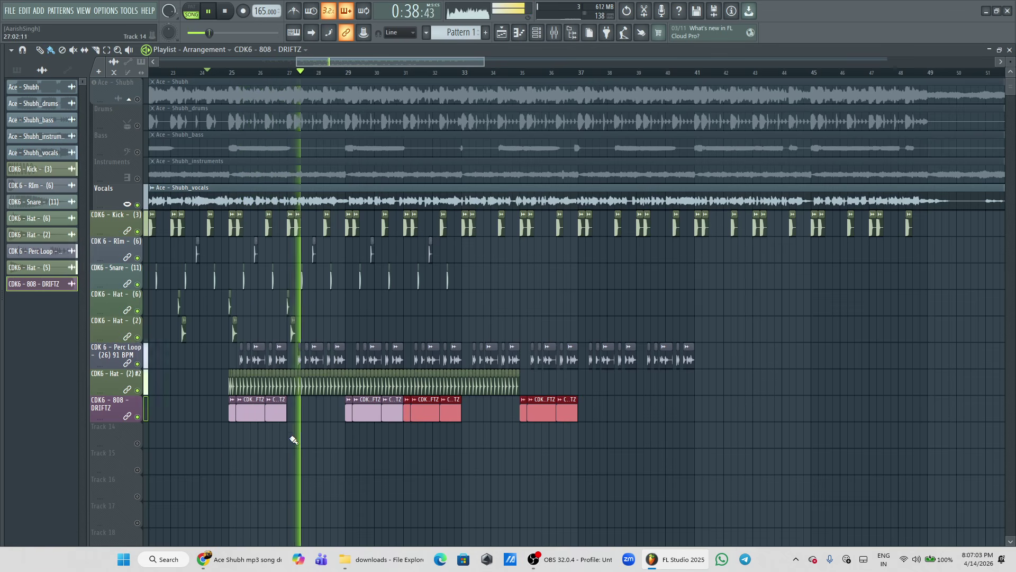
key(space)
- Reset the 808 DRIFTZ pitch shift, raise it above its original pitch, and play the 808 clips
click(274, 412)
double_click(274, 412)
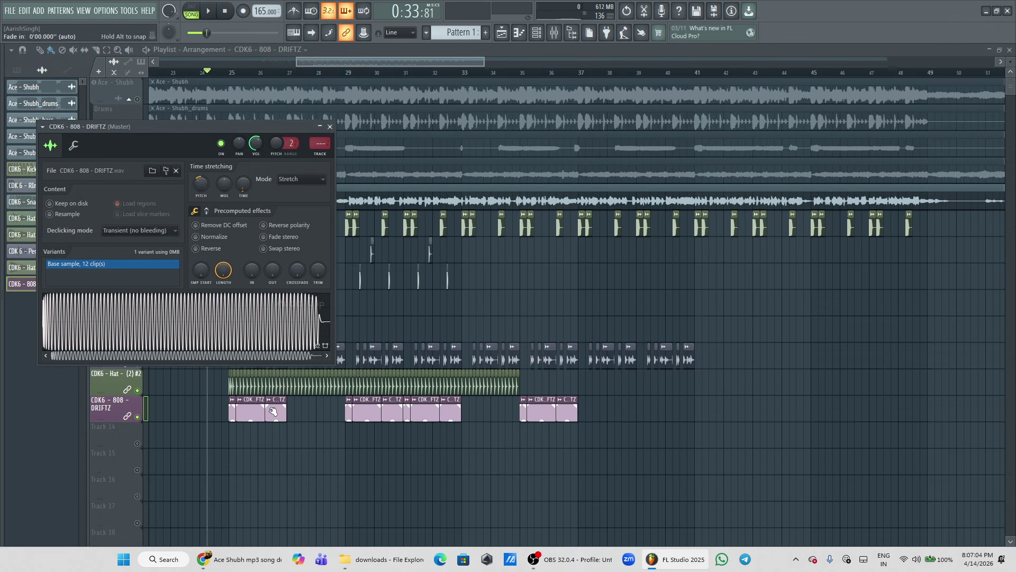
right_click(199, 184)
click(214, 199)
drag(230, 126, 383, 113)
click(227, 132)
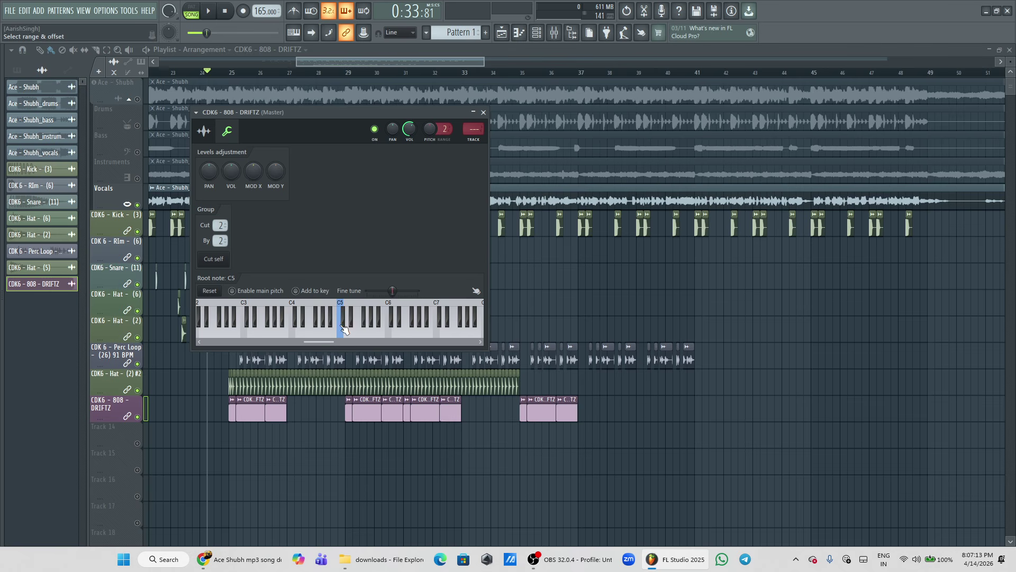
click(204, 130)
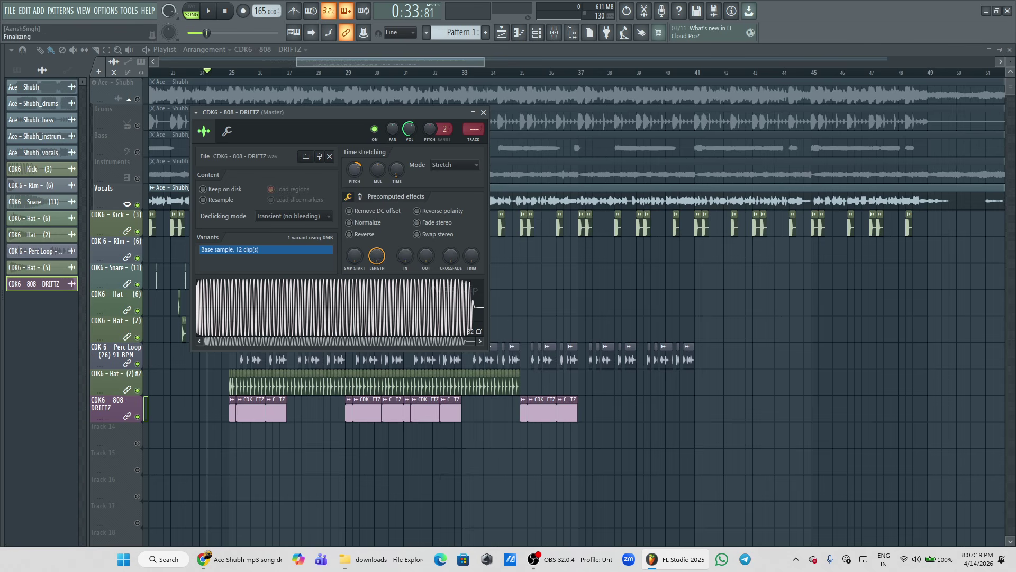
click(483, 112)
key(space)
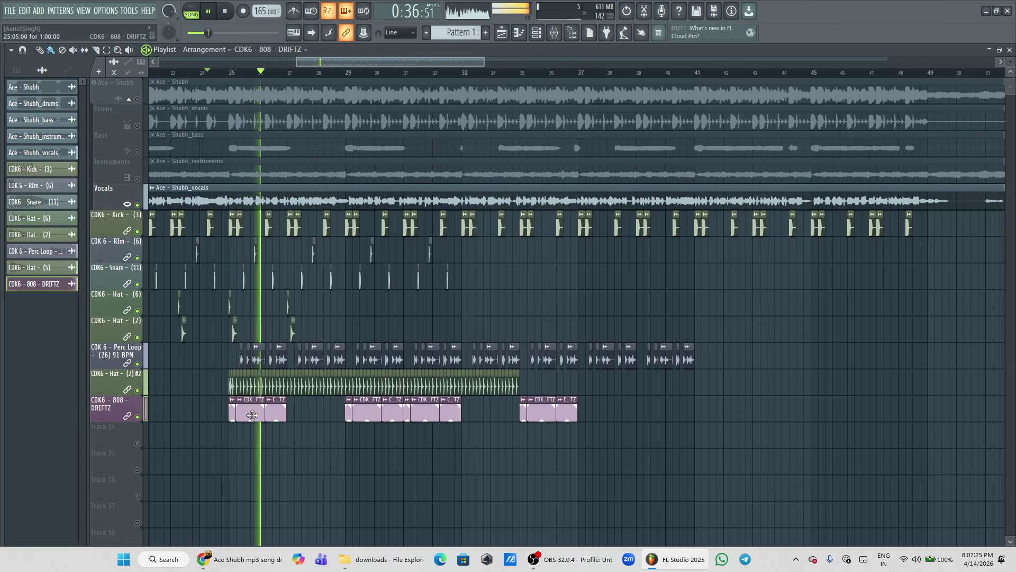
key(space)
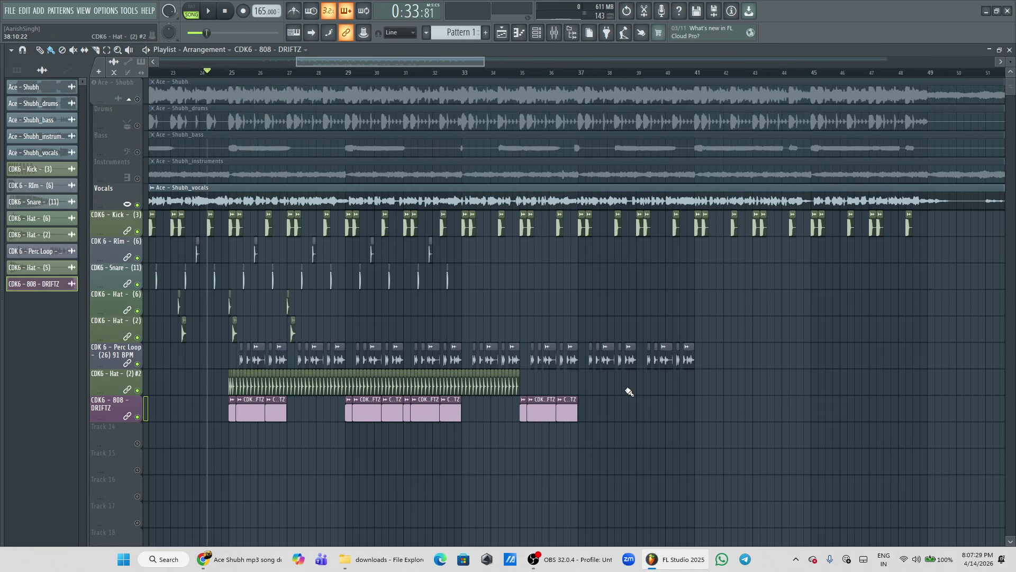
- Copy the continuous hat clips and all 808 clips on tracks 12 and 13 so the copies start at bar 37
drag(625, 371, 229, 474)
drag(251, 414, 604, 431)
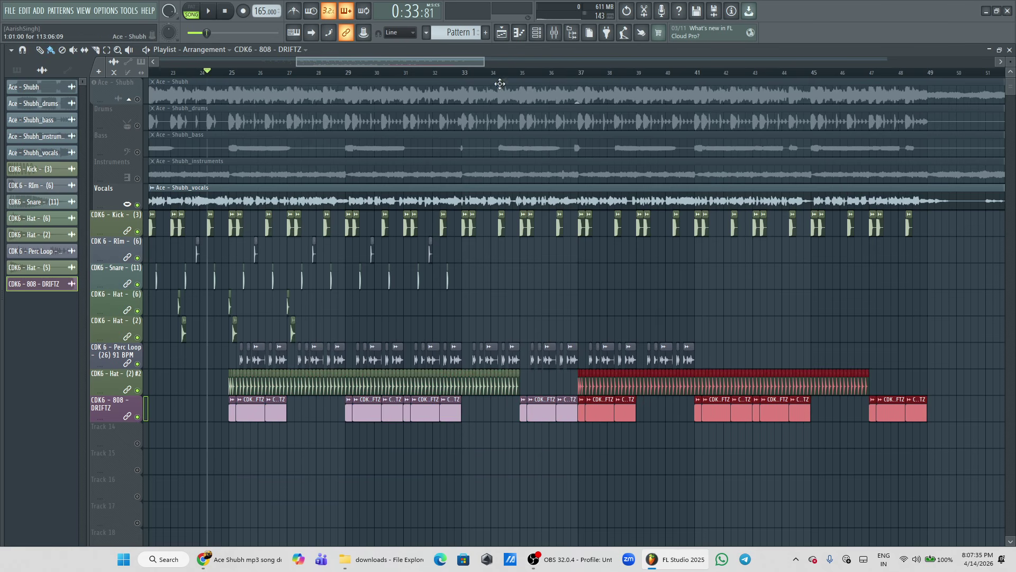
drag(481, 62, 517, 62)
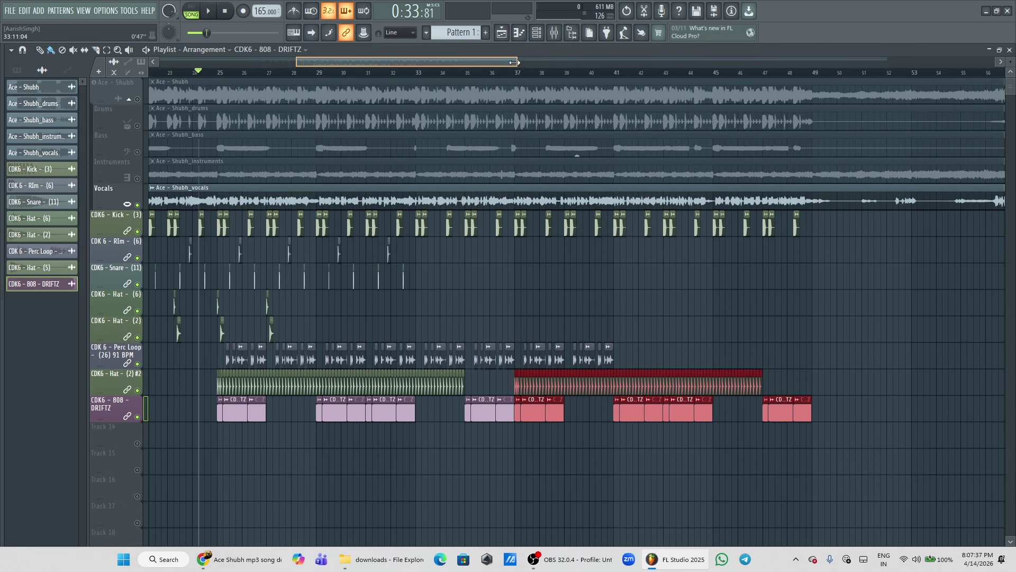
- Solo the Bass stem and play it from bar 25 to hear its notes
click(149, 153)
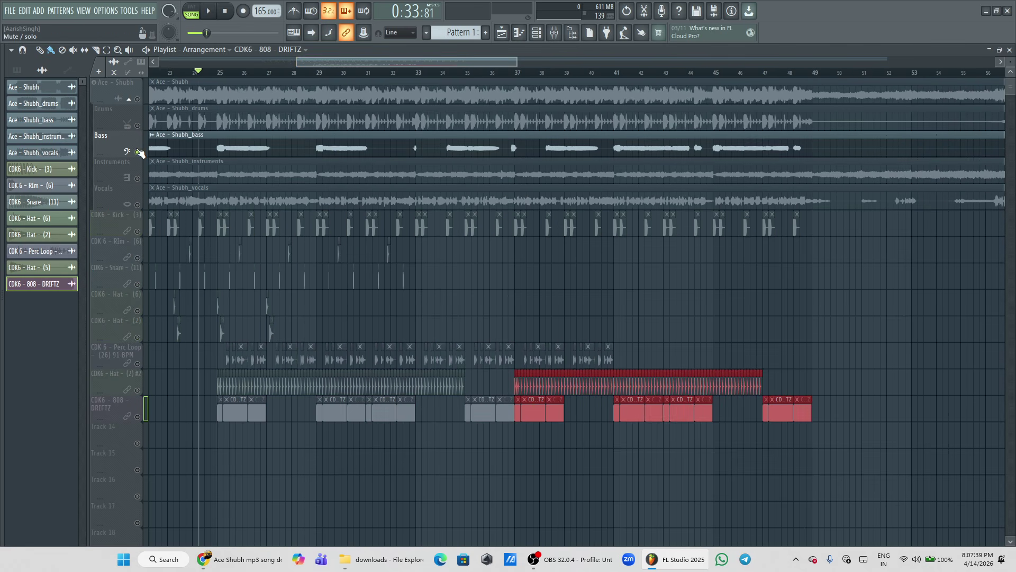
scroll(216, 78, up, 3)
click(216, 74)
key(space)
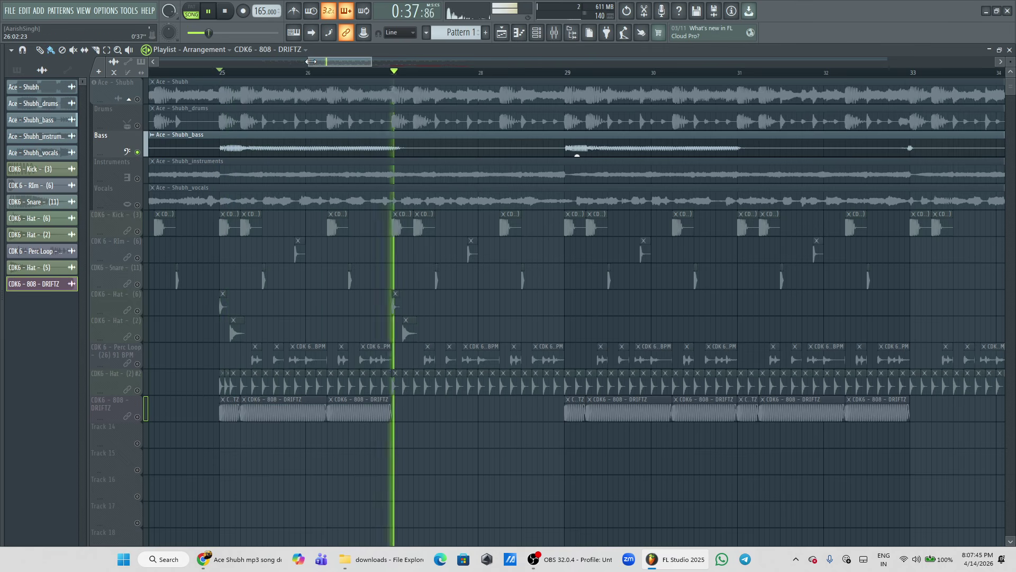
drag(311, 62, 291, 62)
key(space)
key(space)
key(space)
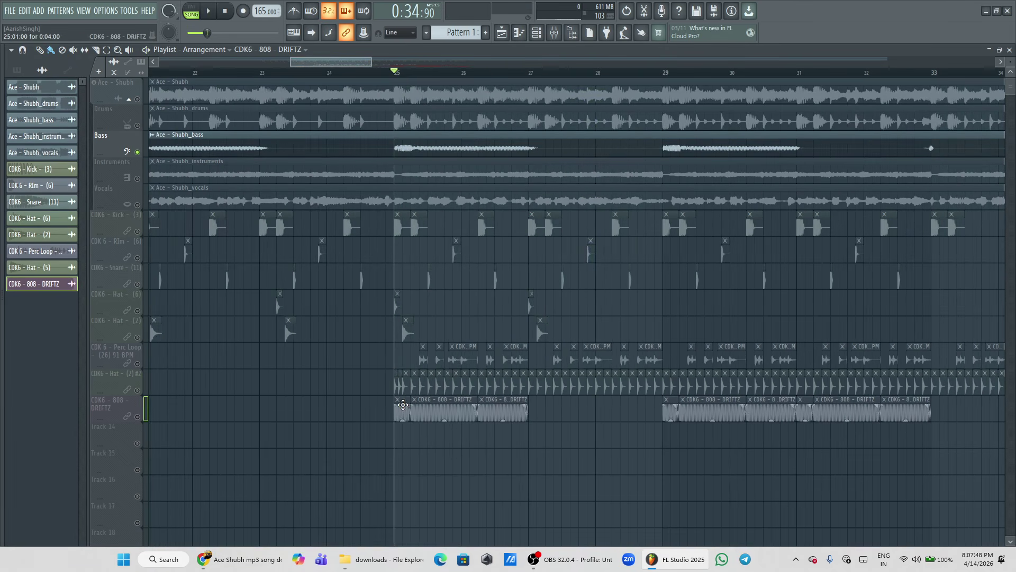
- Unmute the 808 track alongside the Bass stem and check the 808 channel's miscellaneous settings
click(138, 414)
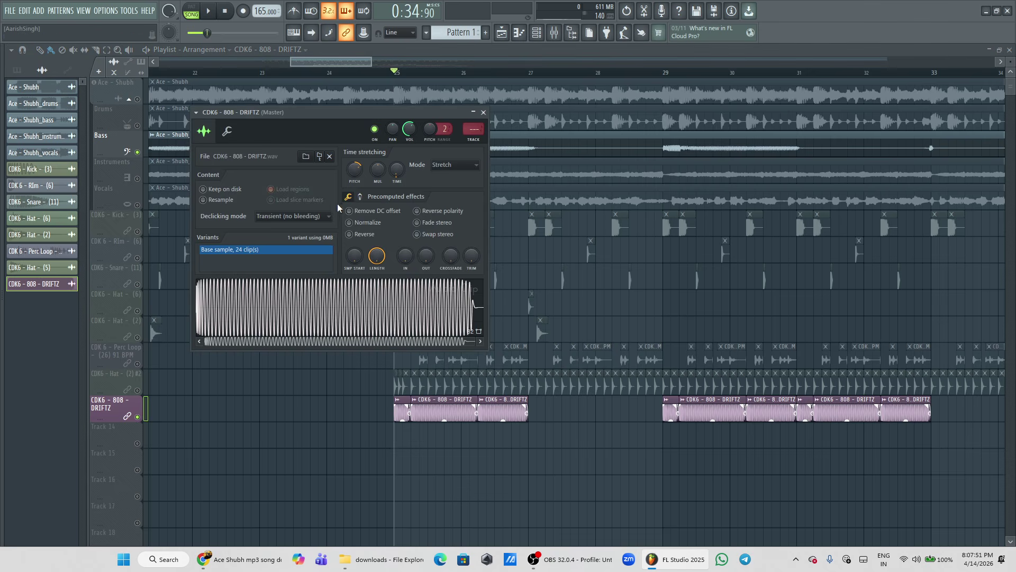
click(228, 132)
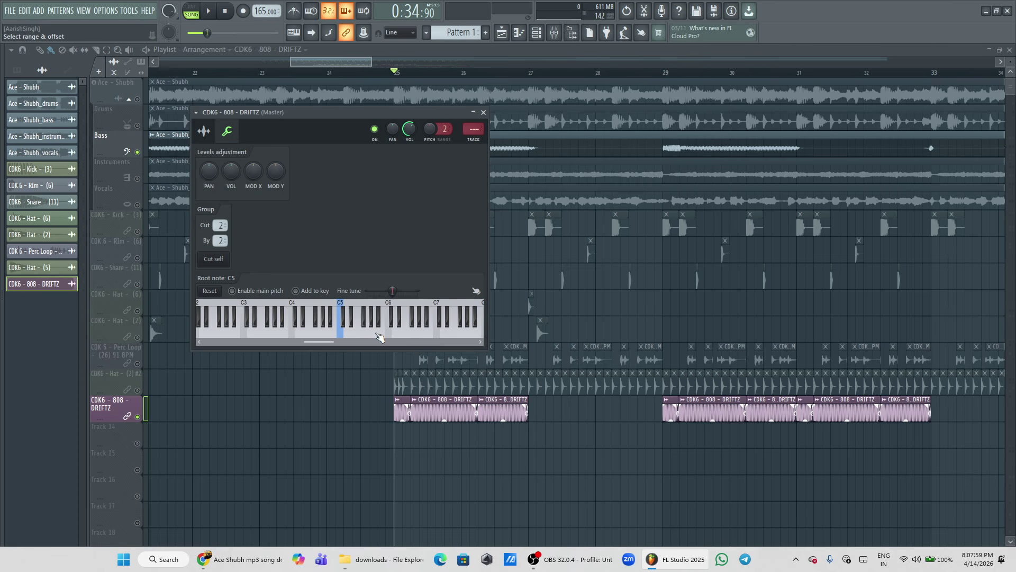
click(204, 131)
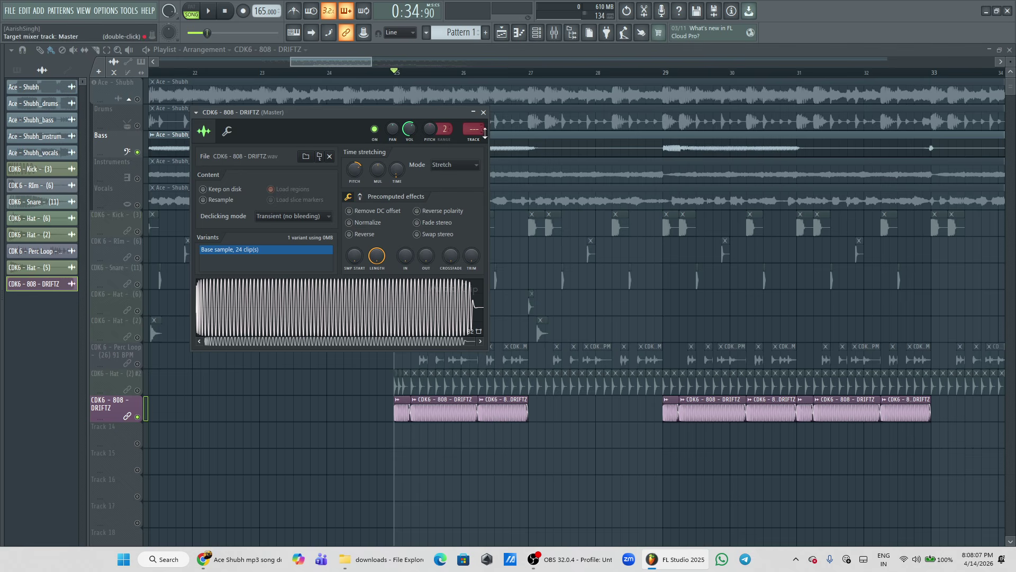
click(484, 112)
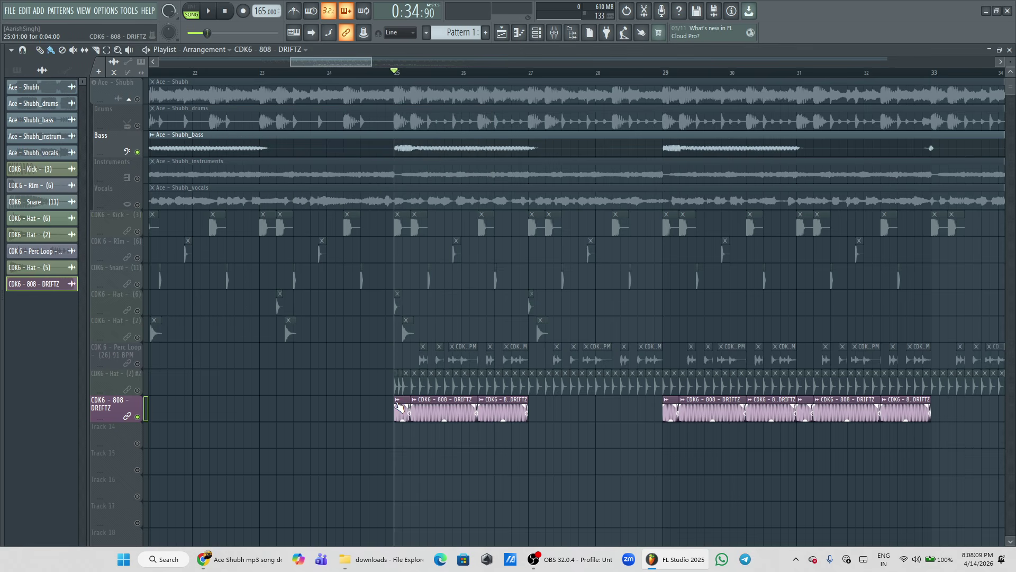
- Make the short 808 clip at bar 25 unique, set its pitch shift to +900 cents, and audition it
click(398, 405)
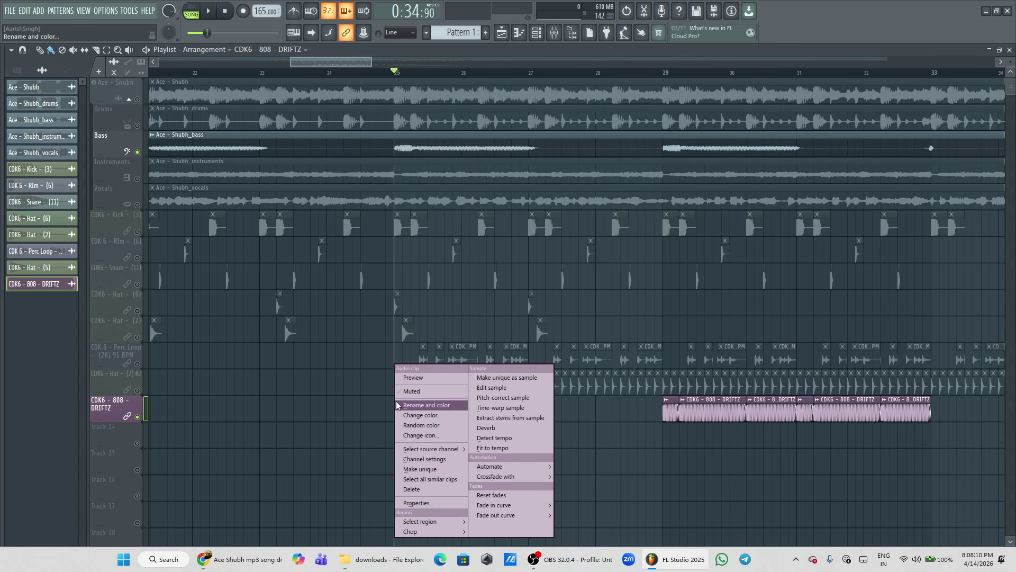
click(431, 470)
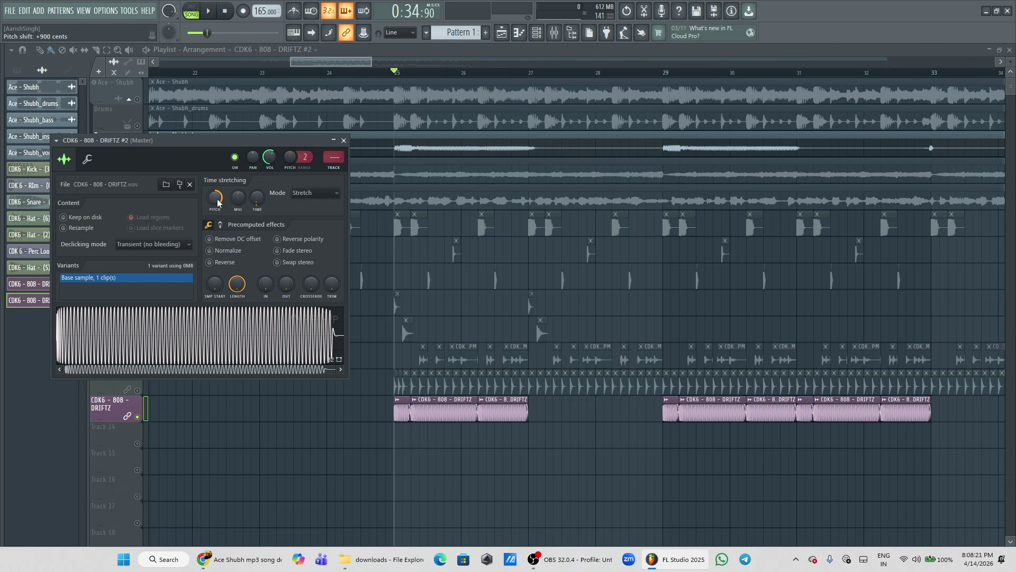
click(344, 140)
key(space)
key(space)
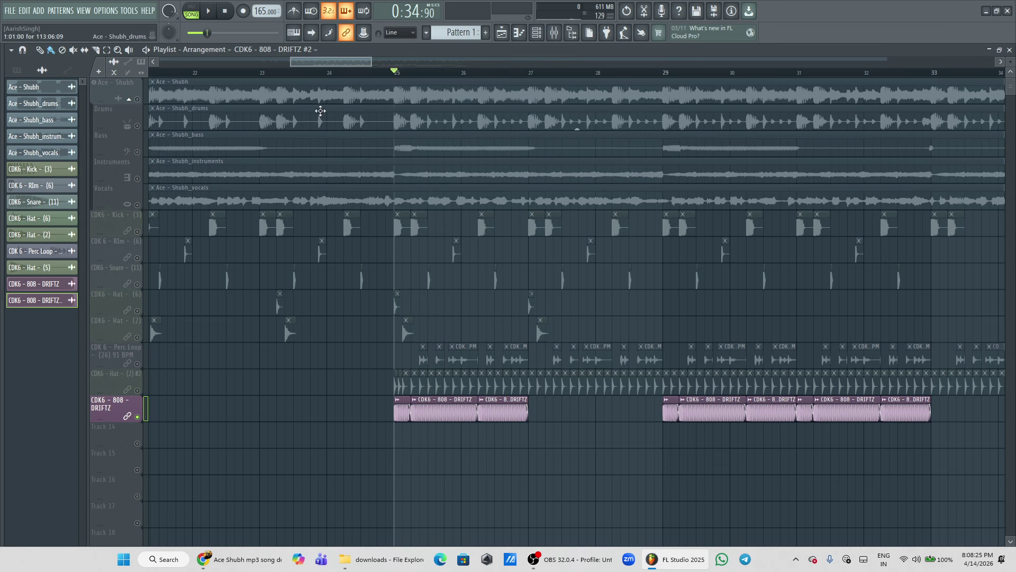
- Turn all stem and sample tracks in the playlist back on
drag(369, 59, 486, 60)
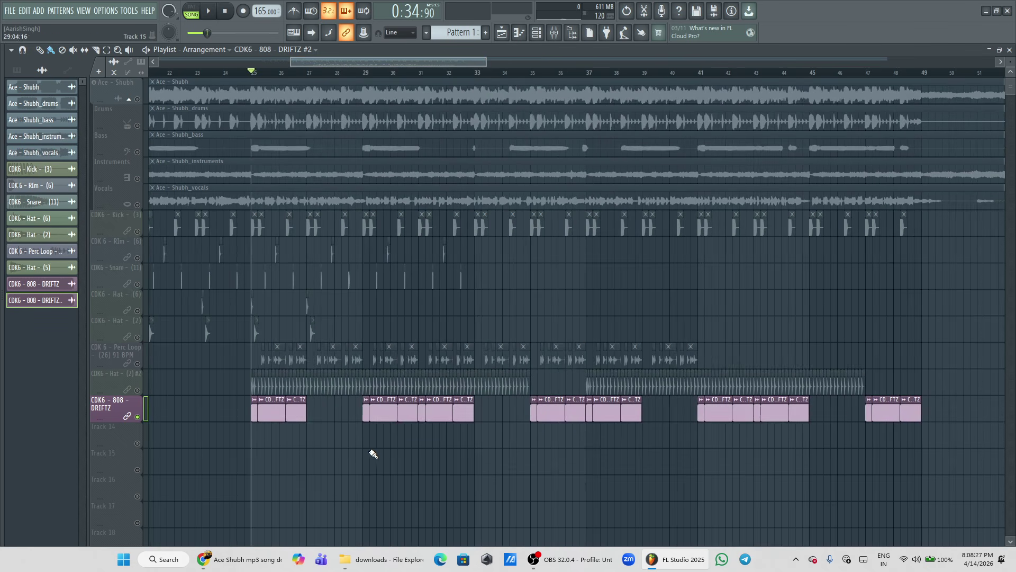
click(139, 390)
click(137, 364)
click(138, 338)
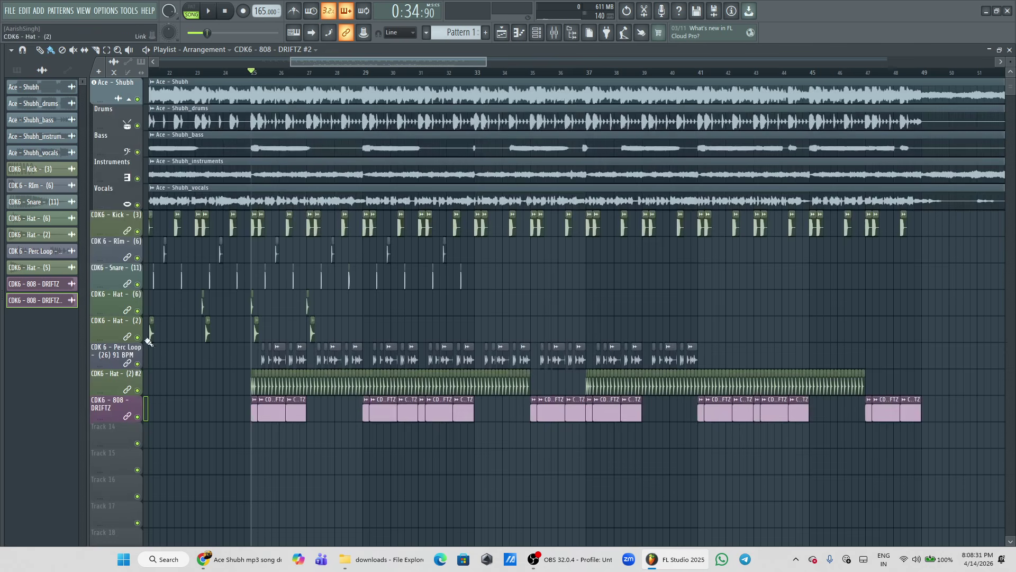
- Copy all rim, snare and short hat clips on tracks 7 to 10 sixteen bars further along the timeline
drag(292, 61, 224, 61)
drag(631, 243, 221, 342)
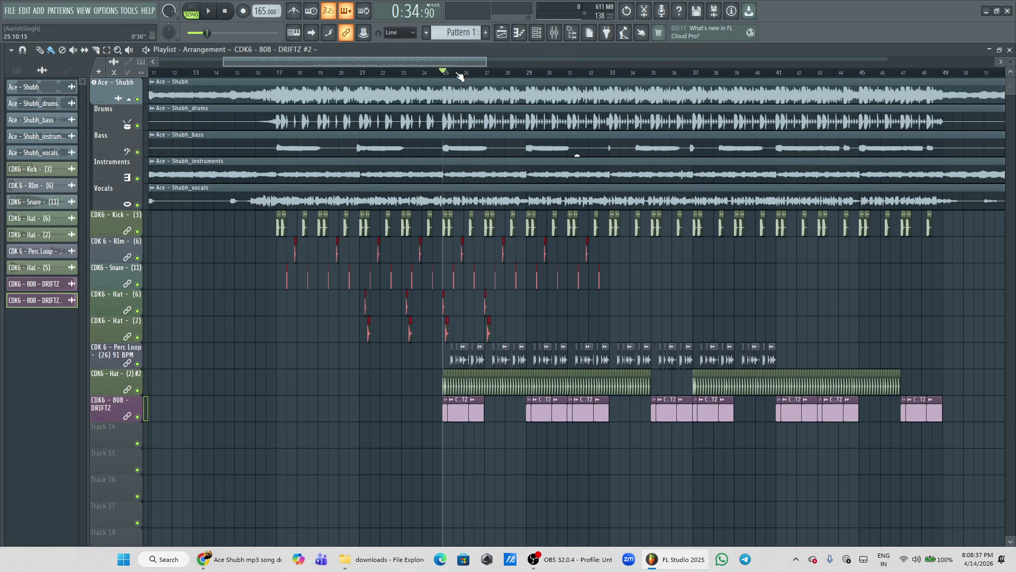
scroll(455, 77, up, 3)
drag(520, 282, 914, 250)
- Copy the four-bar percussion loop phrase at bar 37 to bars 41 and 45 on track 11
drag(435, 62, 476, 68)
drag(639, 357, 528, 366)
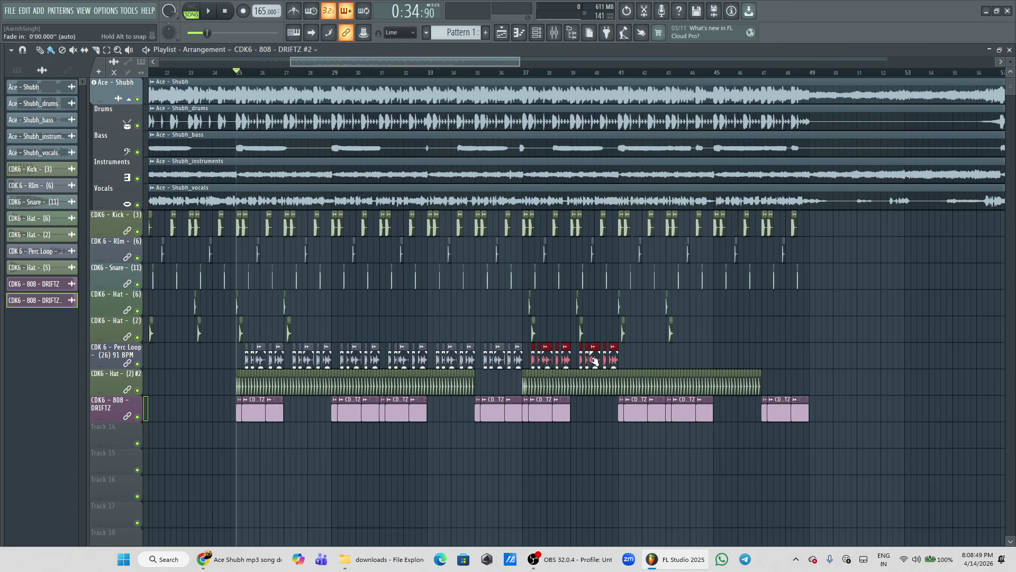
drag(595, 361, 785, 356)
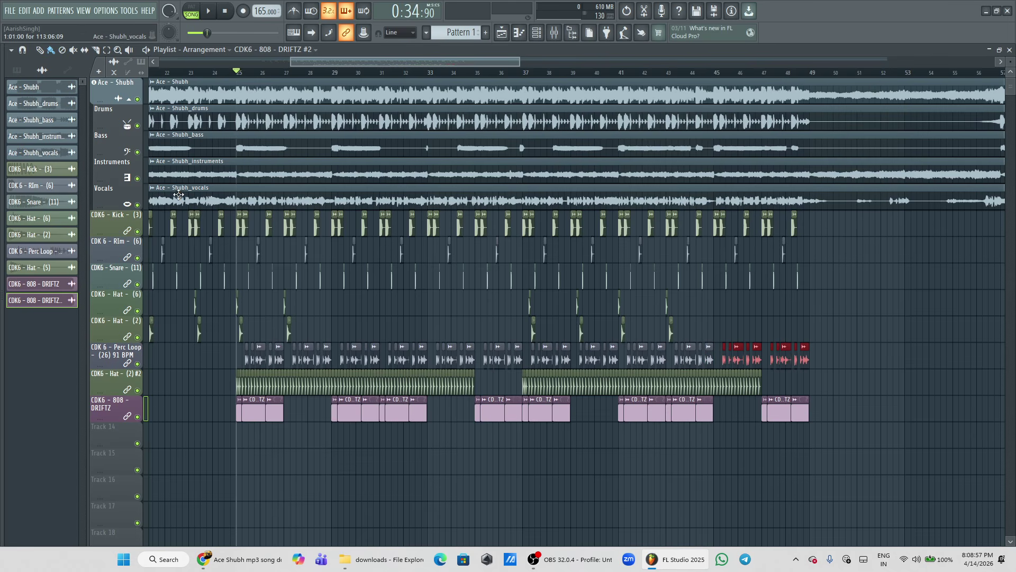
- Mute the original song and its four stem tracks, and play the recreated beat from bar 25
click(138, 204)
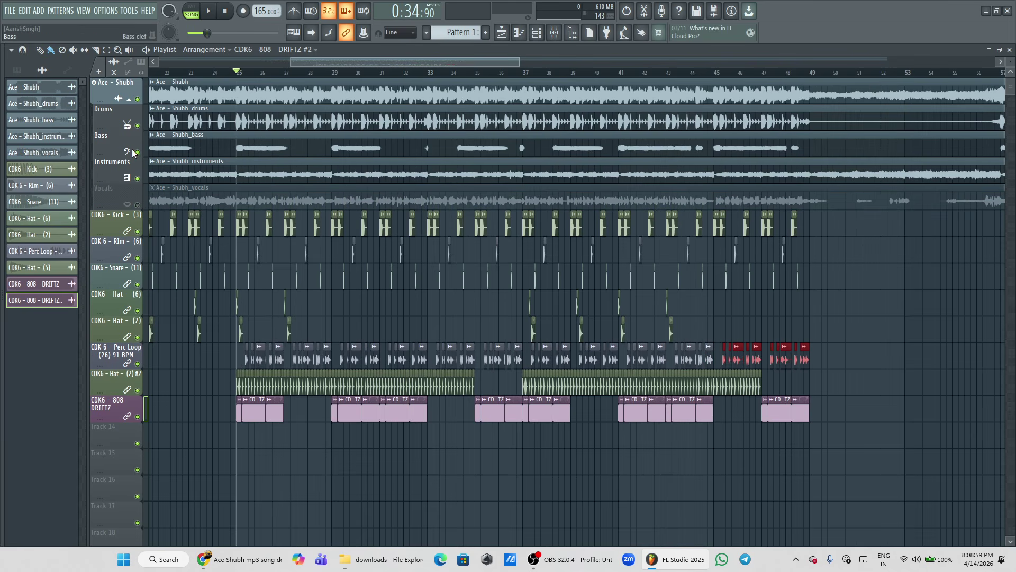
click(139, 205)
drag(138, 205, 137, 99)
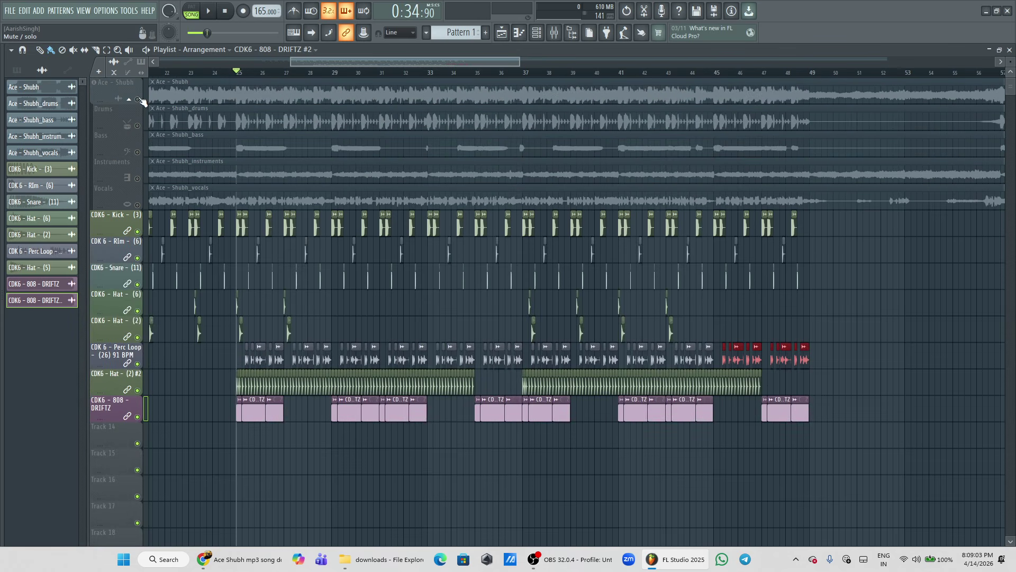
key(space)
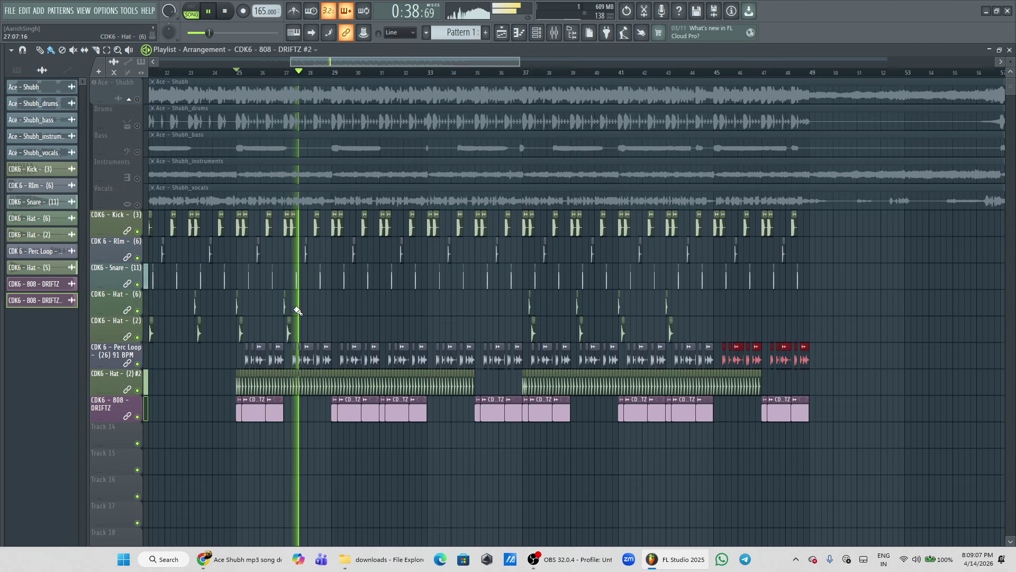
key(space)
- Solo the Instruments stem track
drag(385, 59, 332, 58)
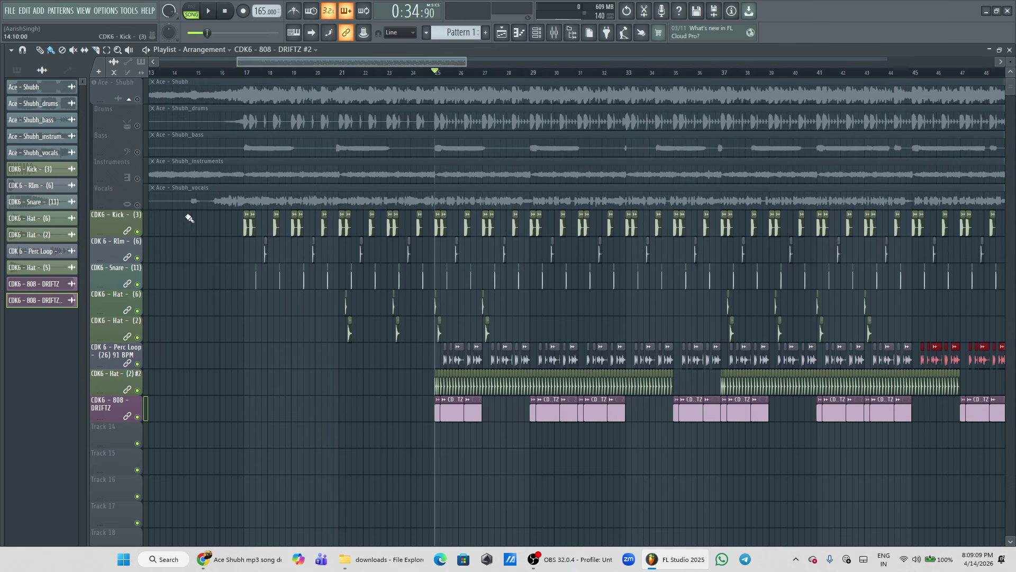
right_click(137, 179)
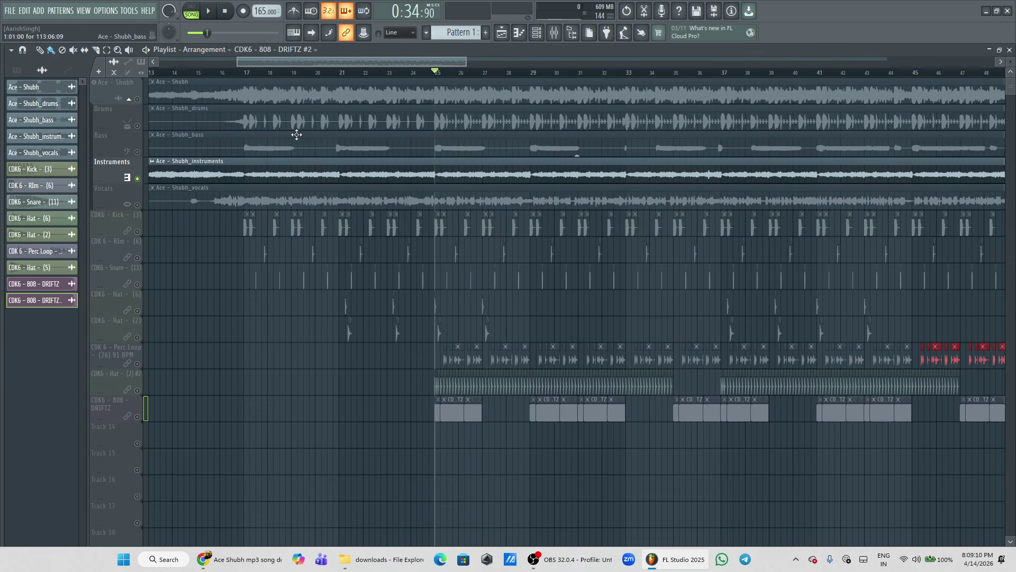
- Play the soloed Instruments stem from the start of the song
click(245, 74)
drag(245, 62, 154, 48)
click(167, 77)
key(space)
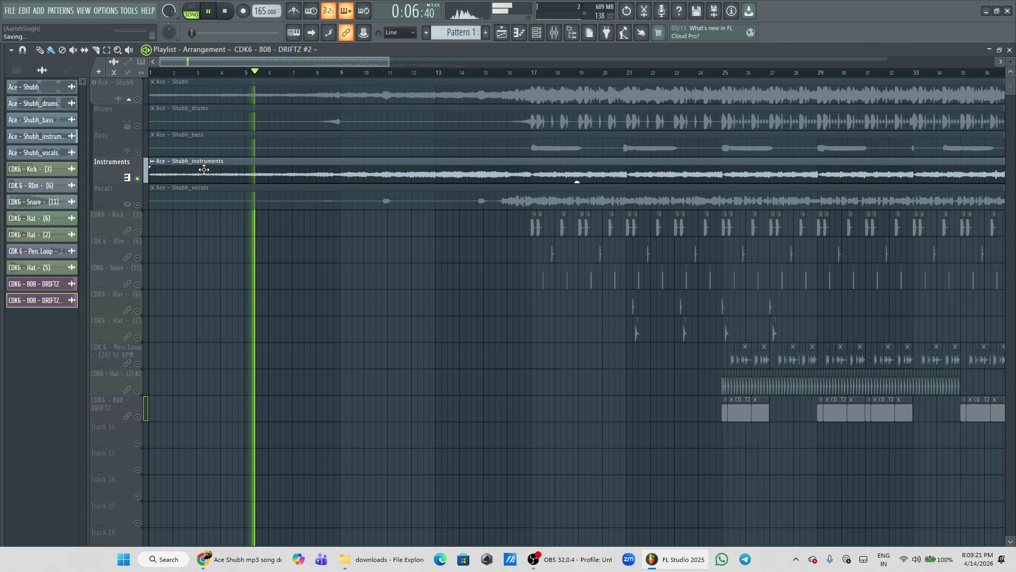
key(space)
- Add a FLEX instrument channel and load the Violas Staccato preset from the Essential Strings library
drag(386, 57, 450, 58)
click(536, 33)
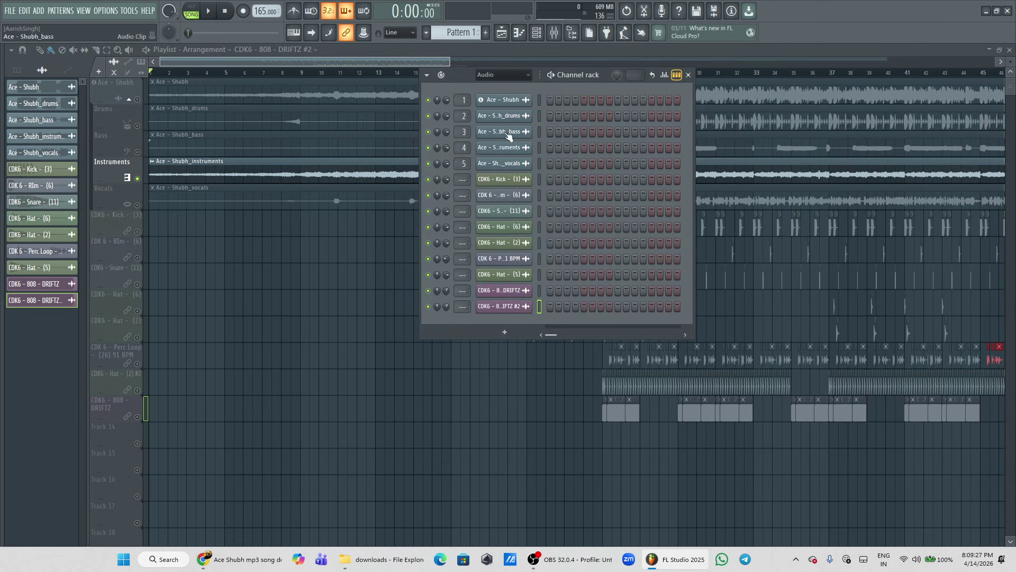
click(506, 335)
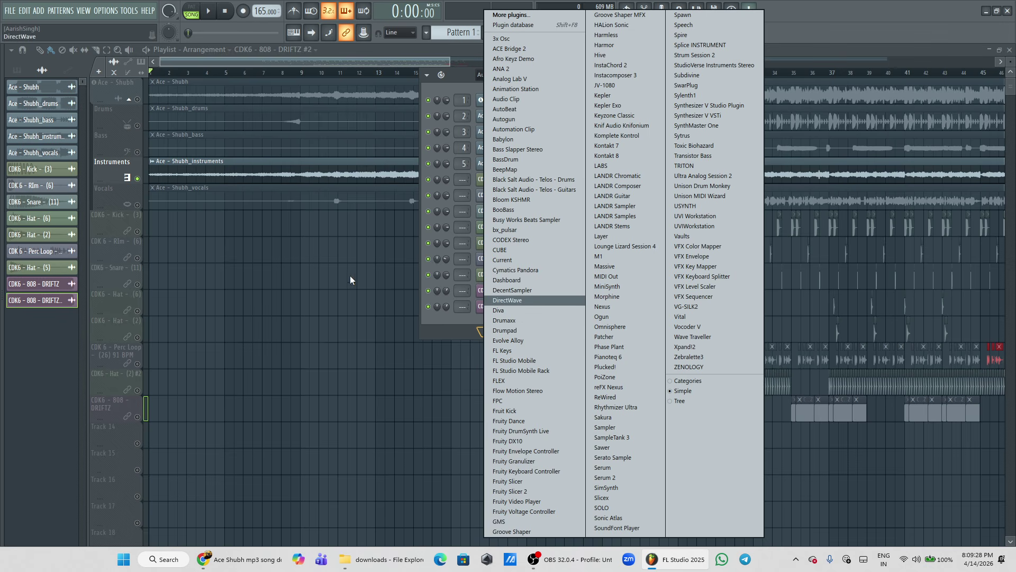
click(512, 380)
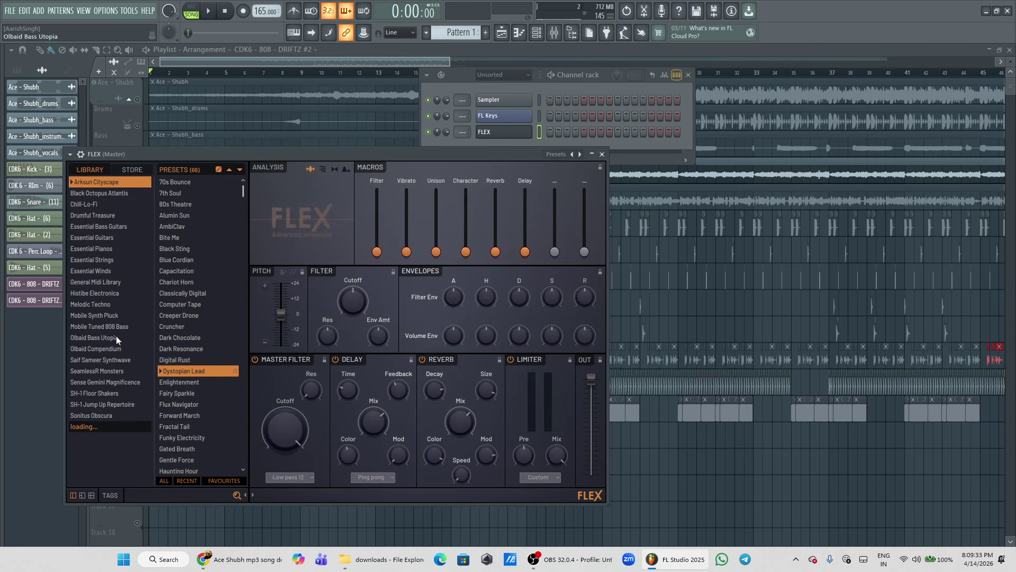
click(106, 262)
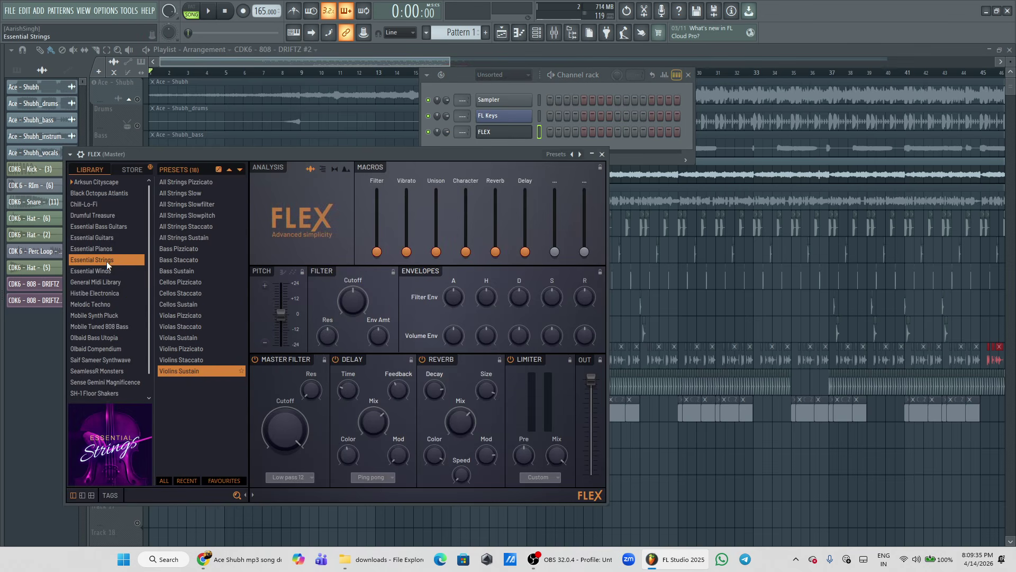
click(186, 248)
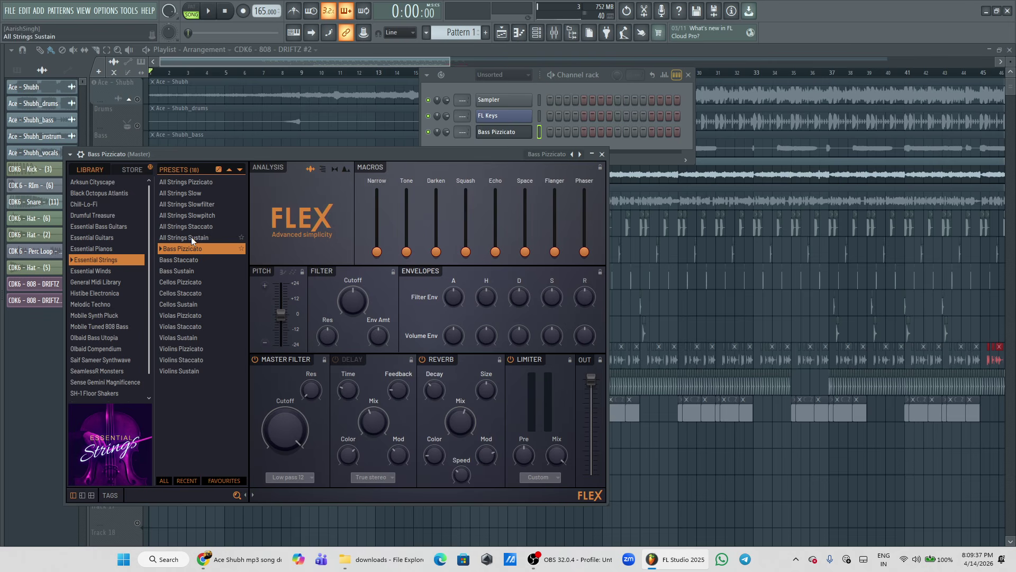
click(188, 327)
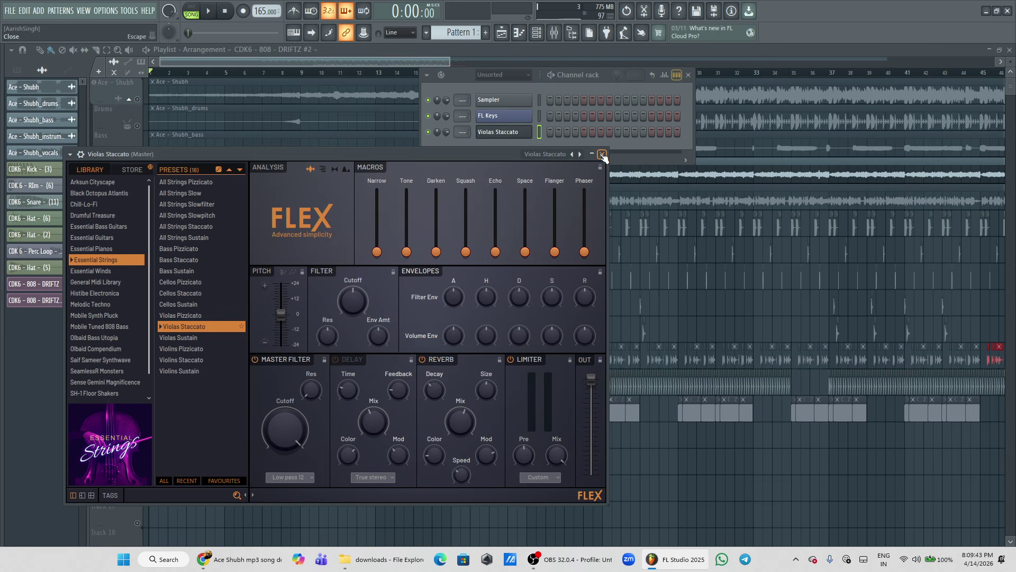
click(602, 155)
- Set the Violas Staccato piano roll's scale to A Minor Natural and place an A5 note at bar 1
right_click(527, 132)
click(546, 141)
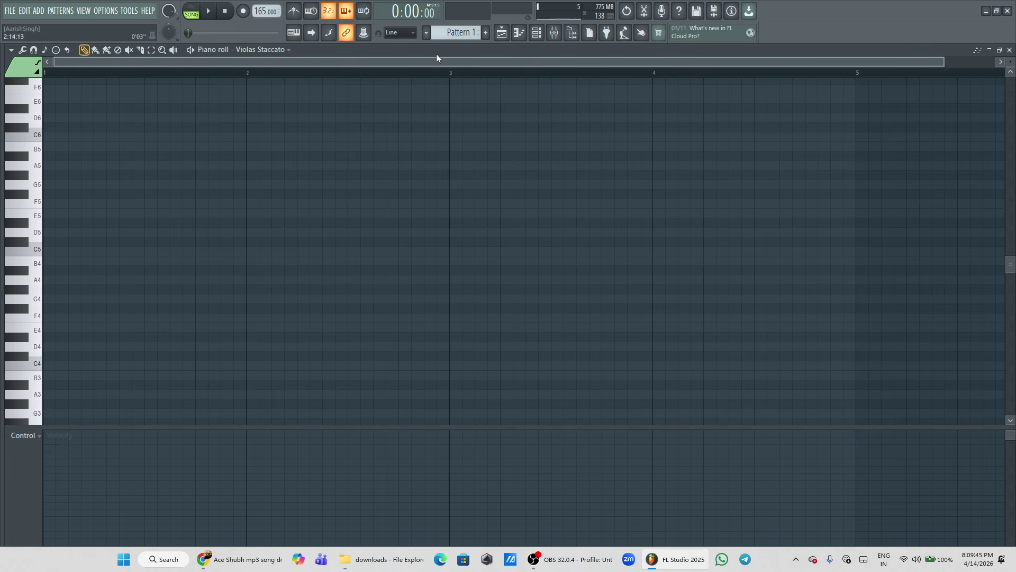
click(45, 51)
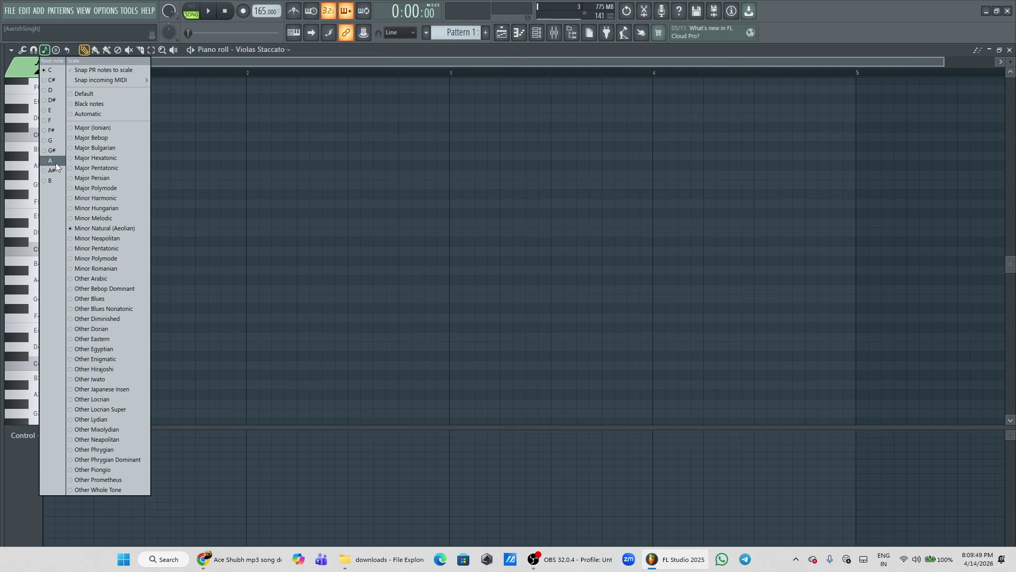
click(51, 161)
click(49, 168)
key(space)
key(space)
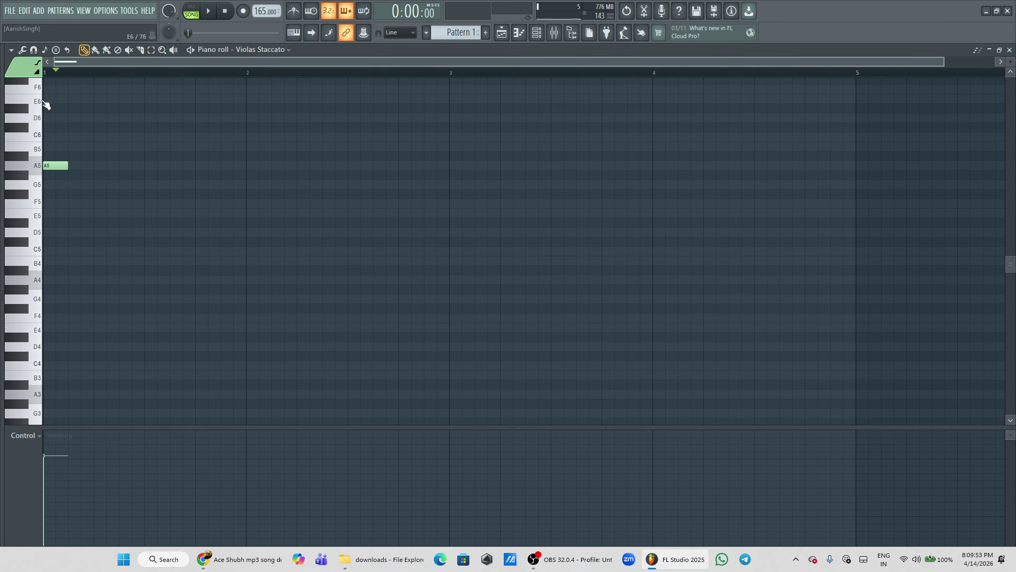
- Place Pattern 1 at bar 1 on Track 14 and audition its A5 note against the Instruments stem
click(502, 32)
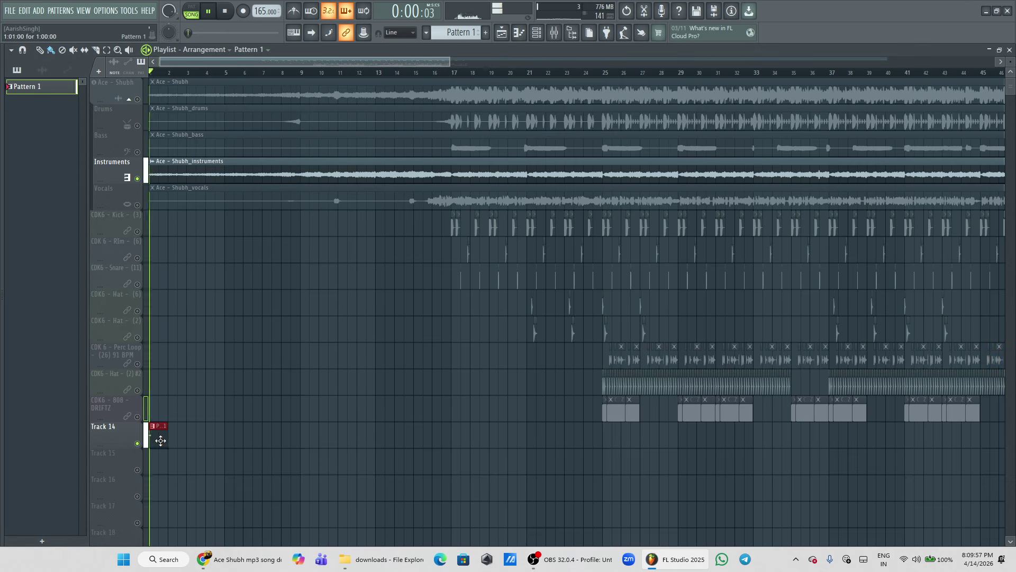
double_click(159, 437)
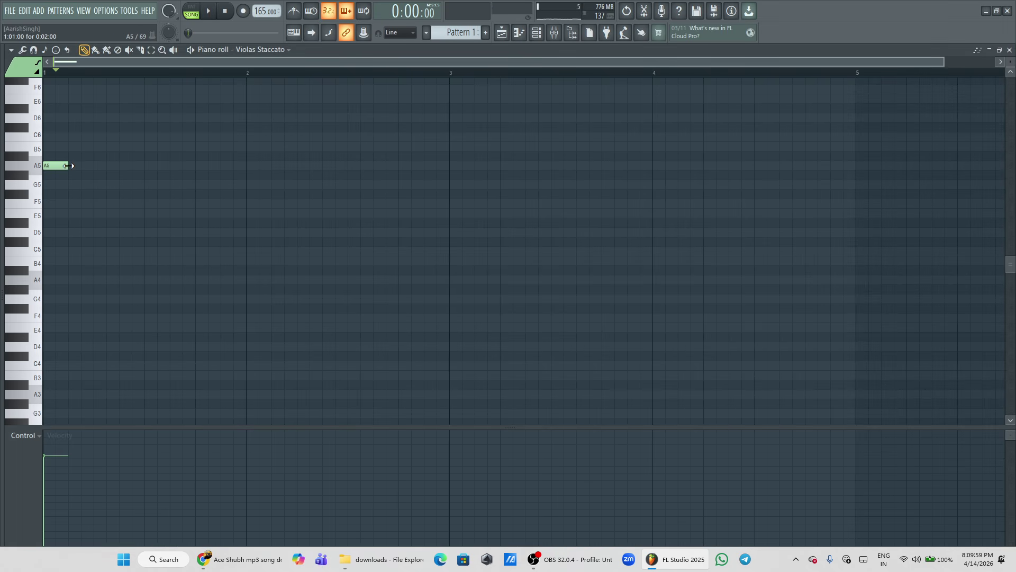
key(space)
key(space)
key(space)
- Add G5, F5 and E5 notes on beats 2, 3 and 4 of bar 1 and play the phrase
click(98, 184)
click(148, 203)
click(199, 213)
key(space)
key(space)
- Extend the four notes to one beat each, repeat the descending phrase in bars 2 to 4 and play it
drag(273, 124, 74, 274)
drag(67, 168, 269, 174)
drag(289, 169, 668, 176)
key(space)
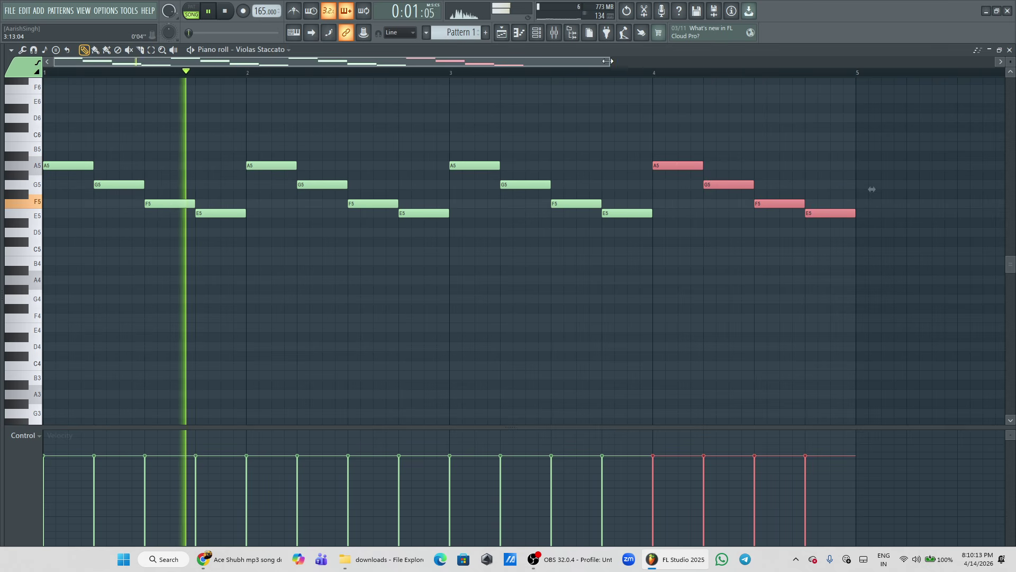
scroll(722, 89, down, 1)
- Clone the Violas Staccato channel and load the All Strings Sustain preset in the clone
key(F6)
key(space)
right_click(513, 138)
click(555, 244)
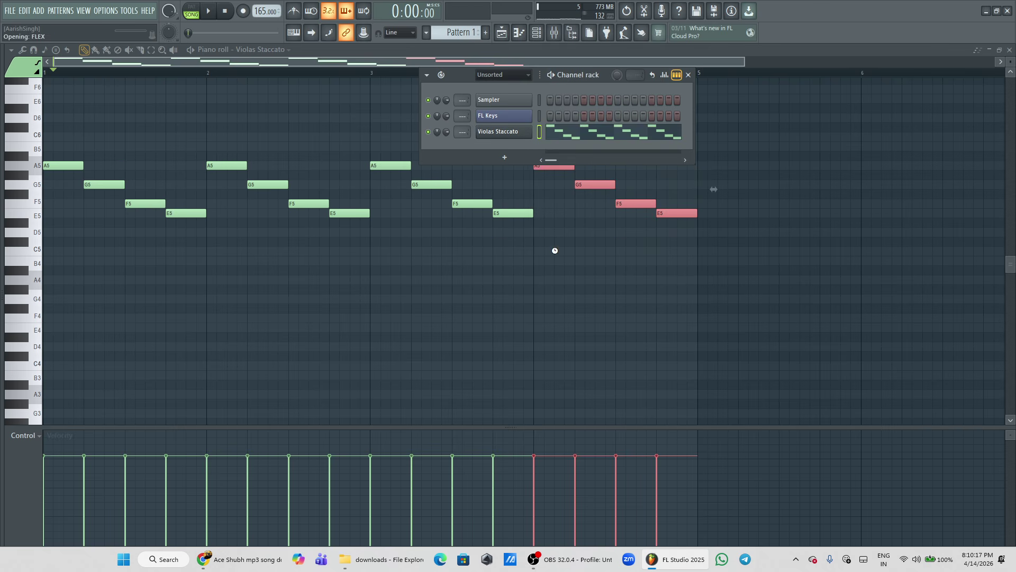
click(509, 149)
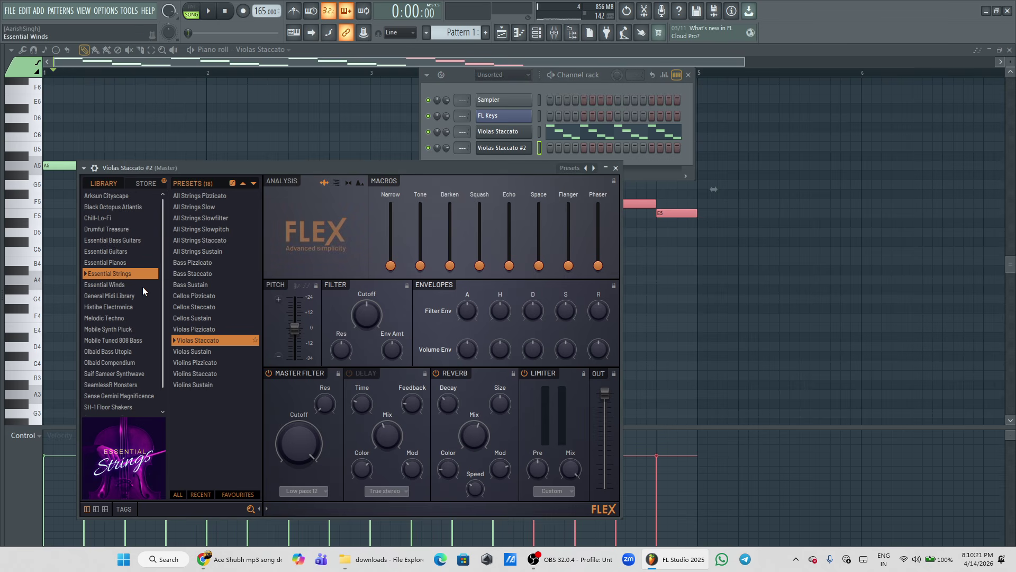
click(220, 253)
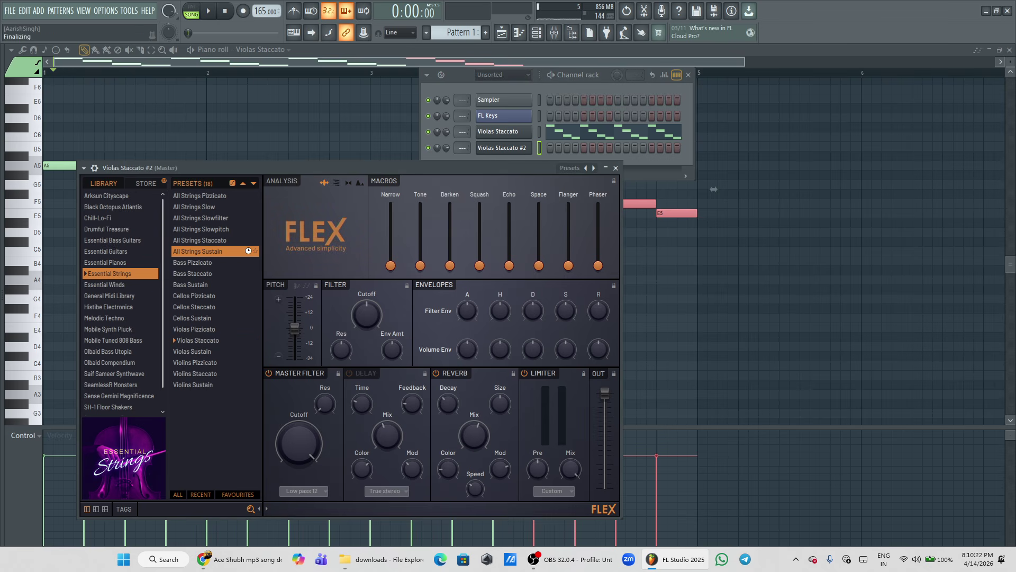
click(615, 167)
- Copy the Violas Staccato notes into the All Strings Sustain channel and play both layers
click(541, 132)
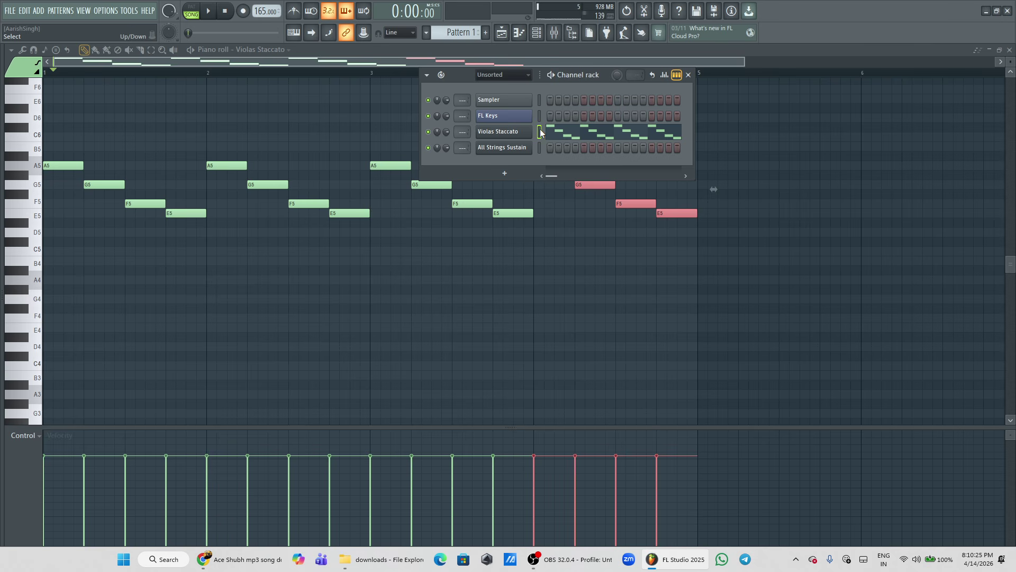
key(ctrl+c)
click(539, 147)
key(ctrl+v)
key(space)
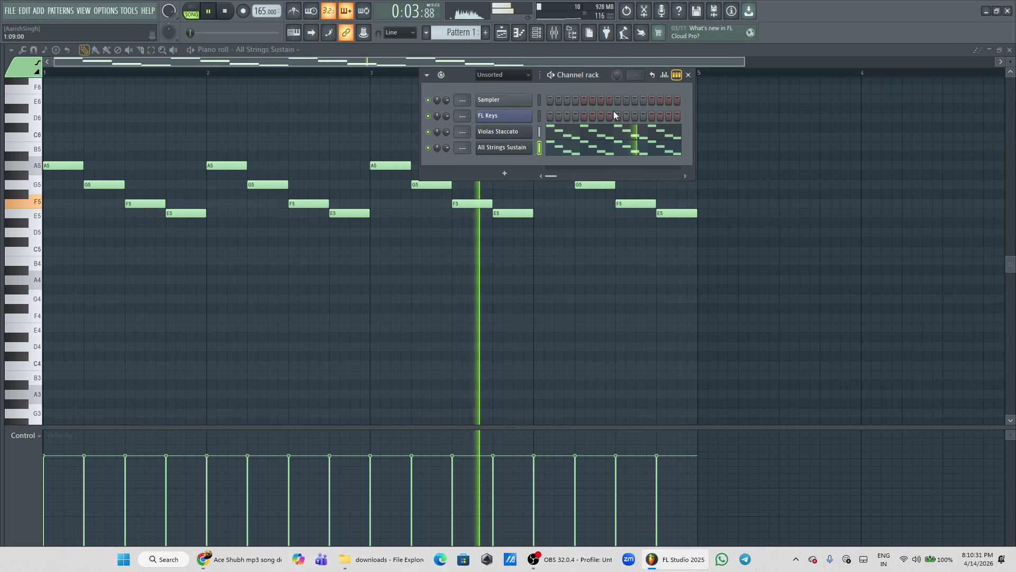
key(space)
- Clone the All Strings Sustain channel, filter its presets by the Pad type and load Choir Aahs
right_click(511, 149)
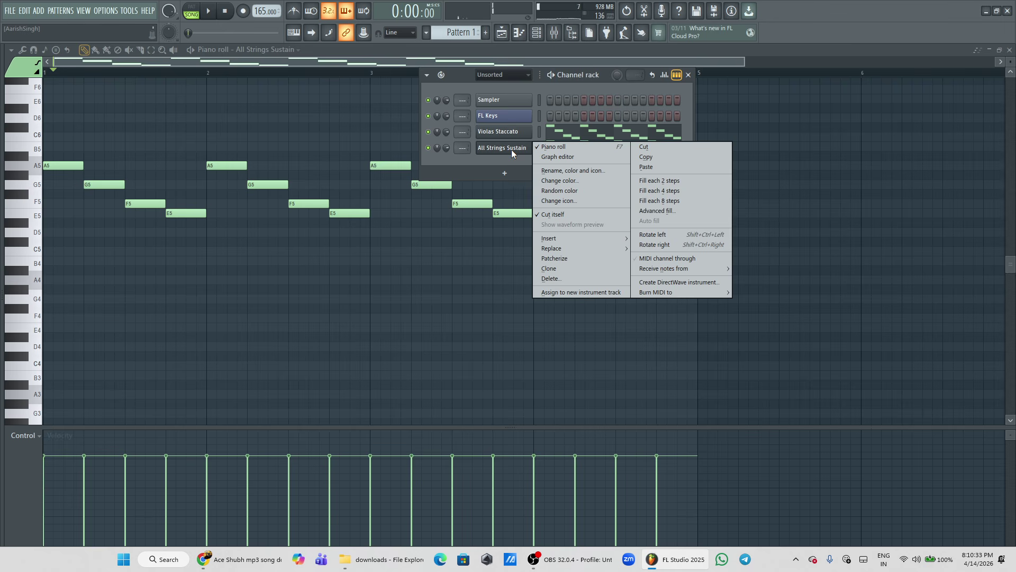
click(554, 259)
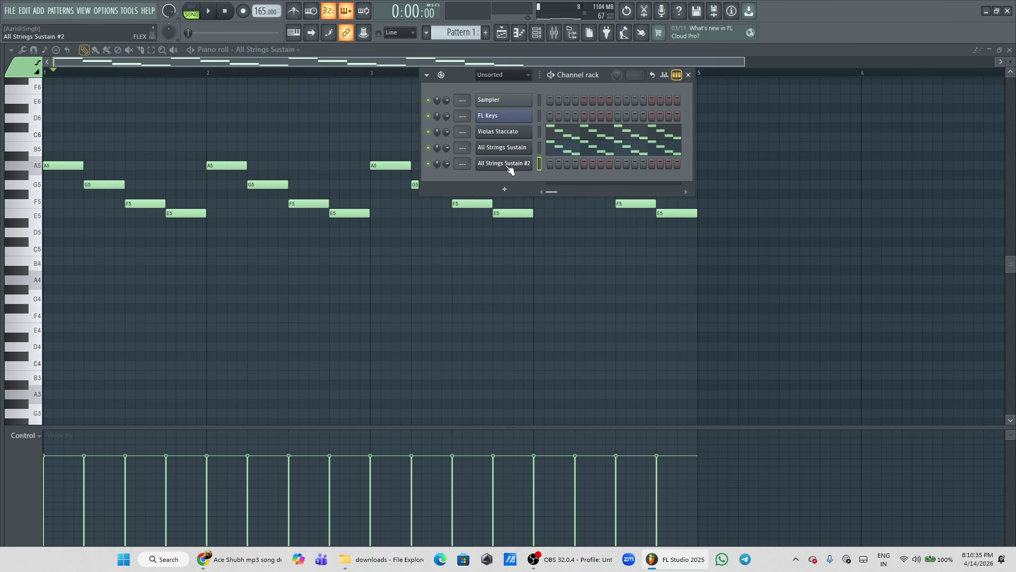
click(189, 510)
click(142, 523)
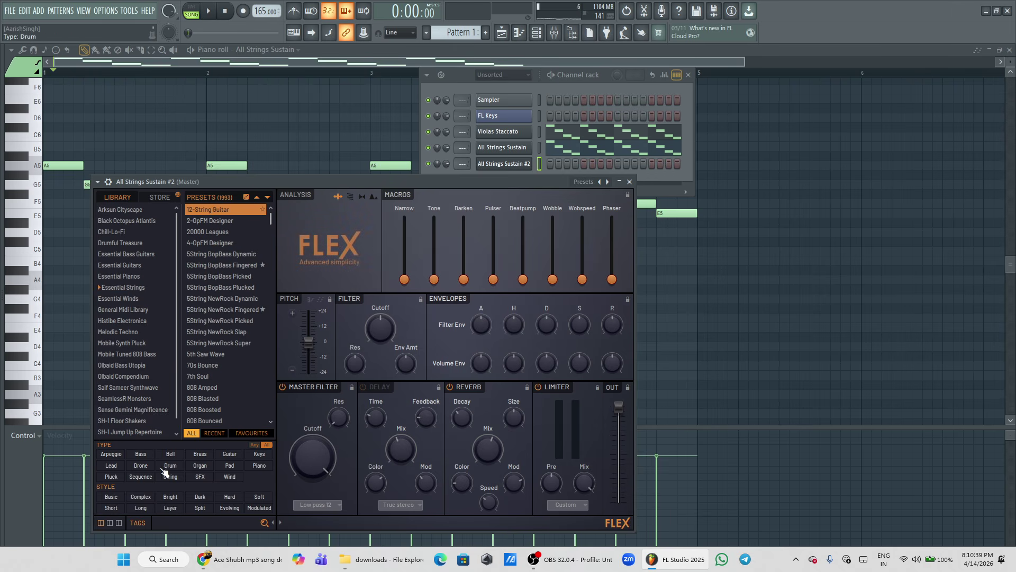
click(229, 466)
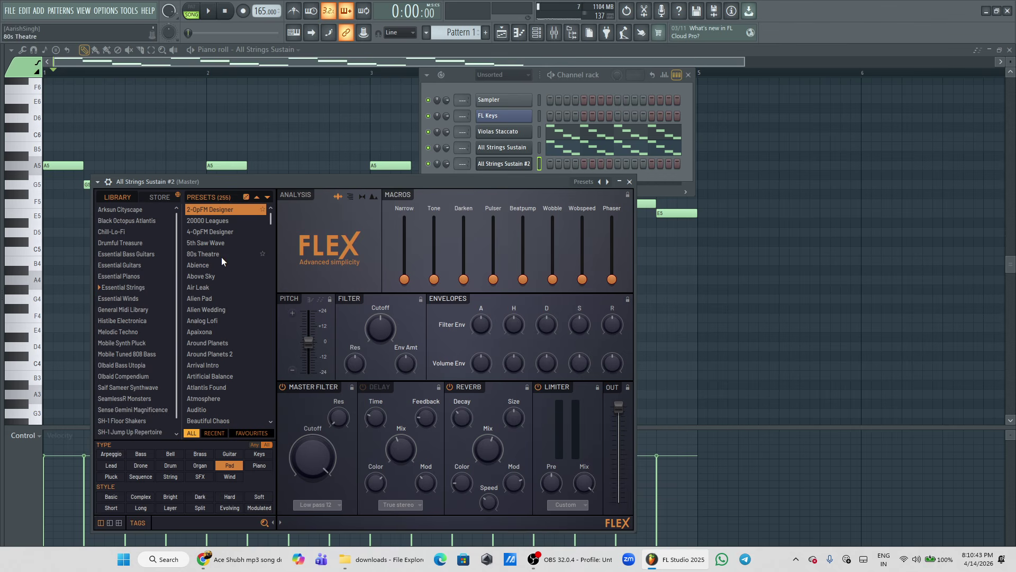
scroll(221, 256, down, 5)
scroll(213, 346, down, 8)
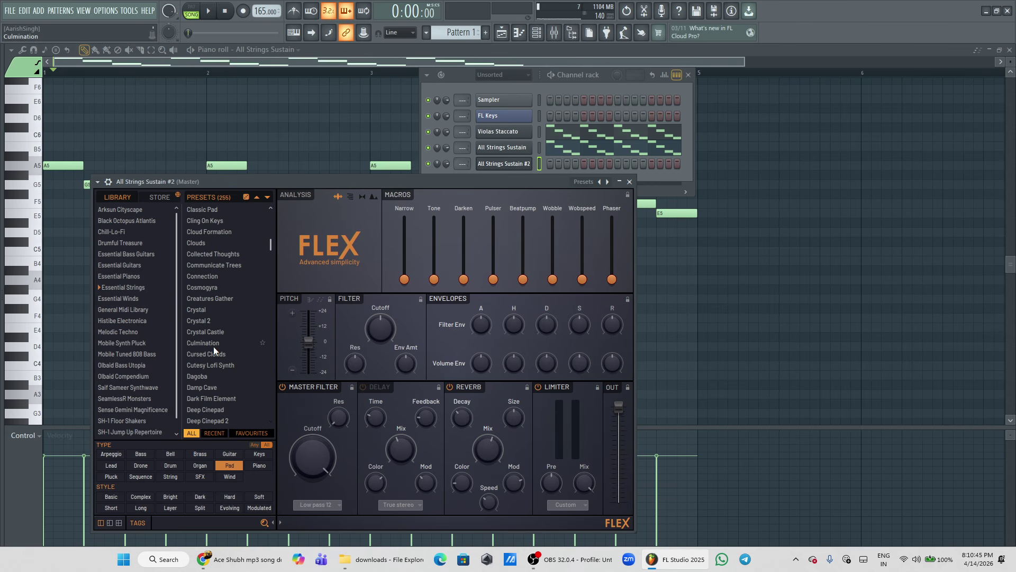
scroll(214, 346, down, 4)
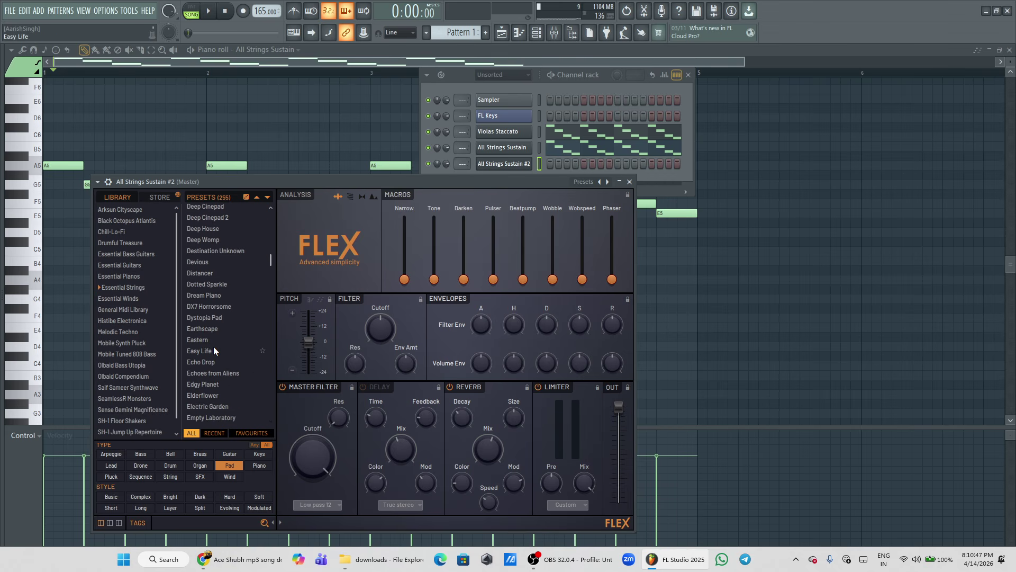
scroll(214, 346, up, 15)
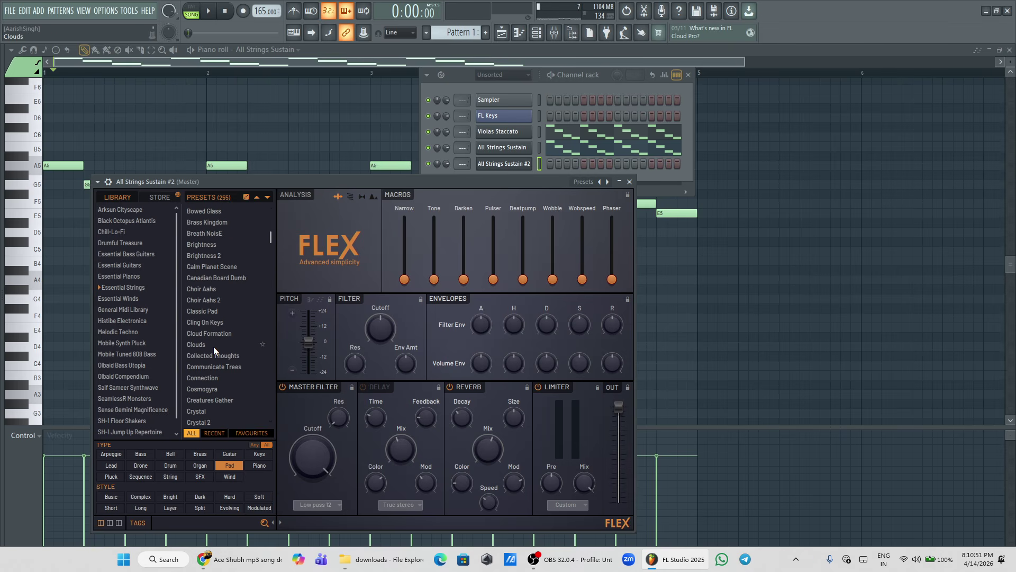
click(217, 289)
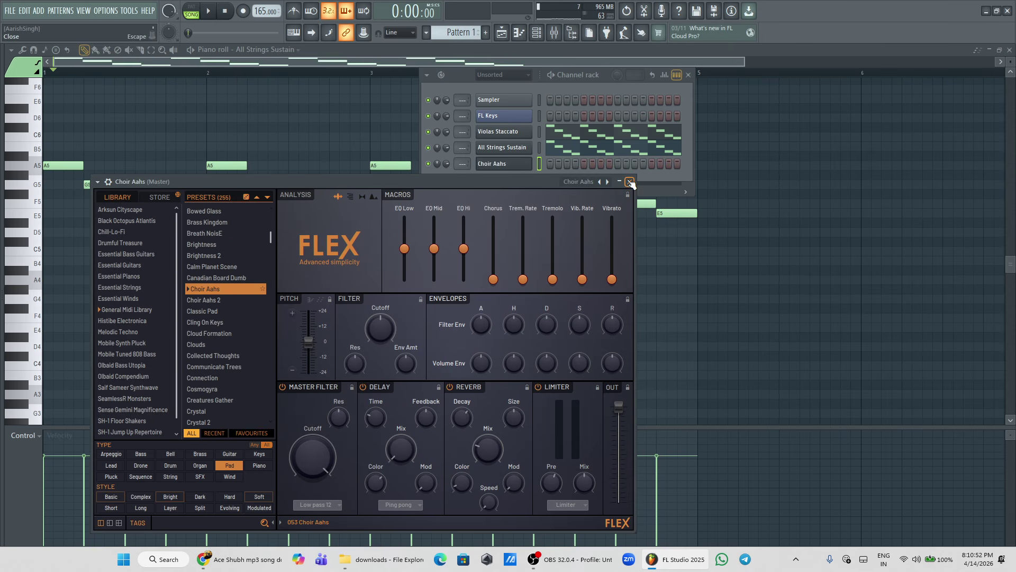
click(630, 182)
- Copy the All Strings Sustain notes into Choir Aahs and lower the Violas Staccato channel volume to about 35% during playback
key(ctrl+a)
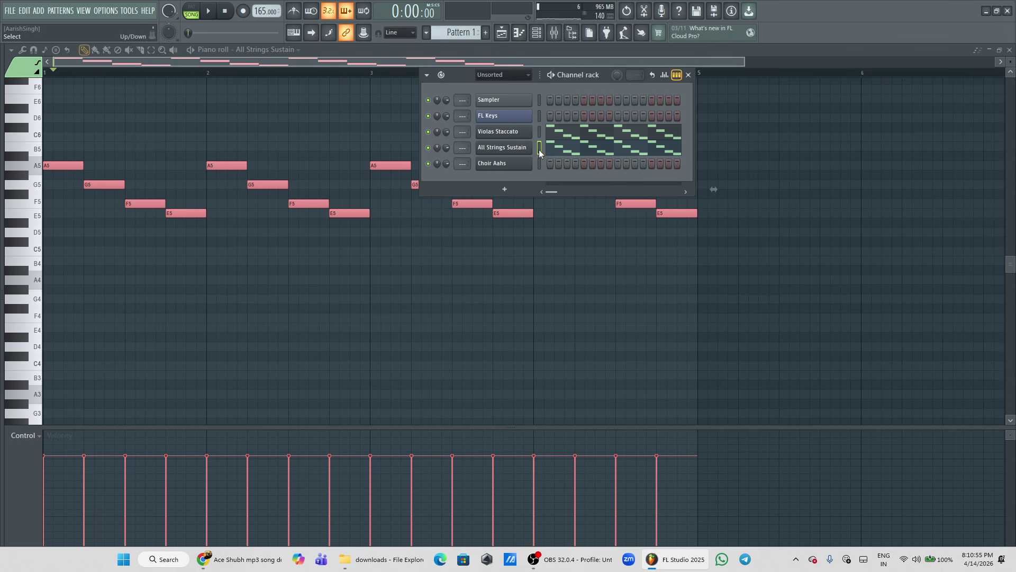
key(ctrl+v)
key(space)
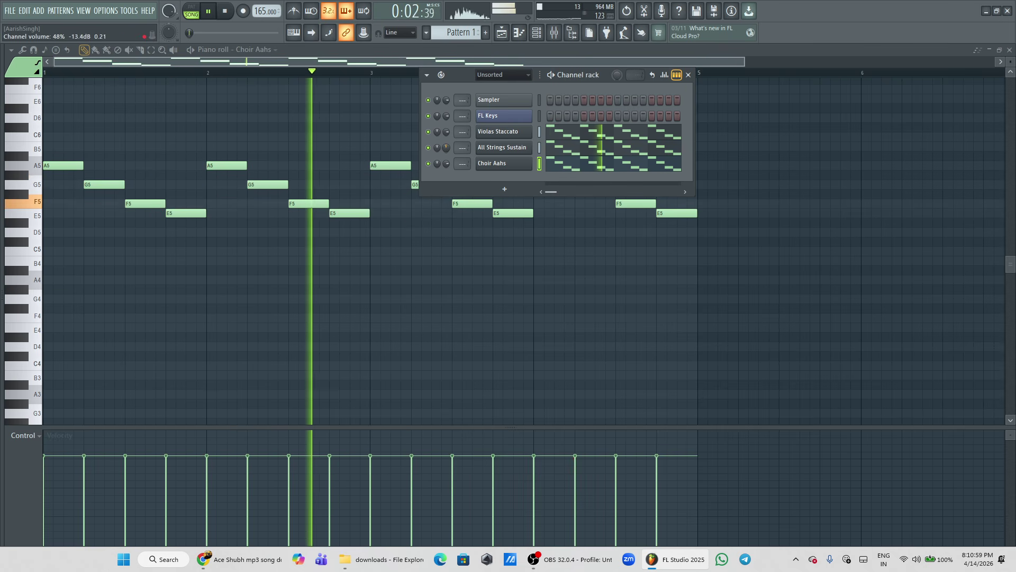
drag(447, 131, 446, 136)
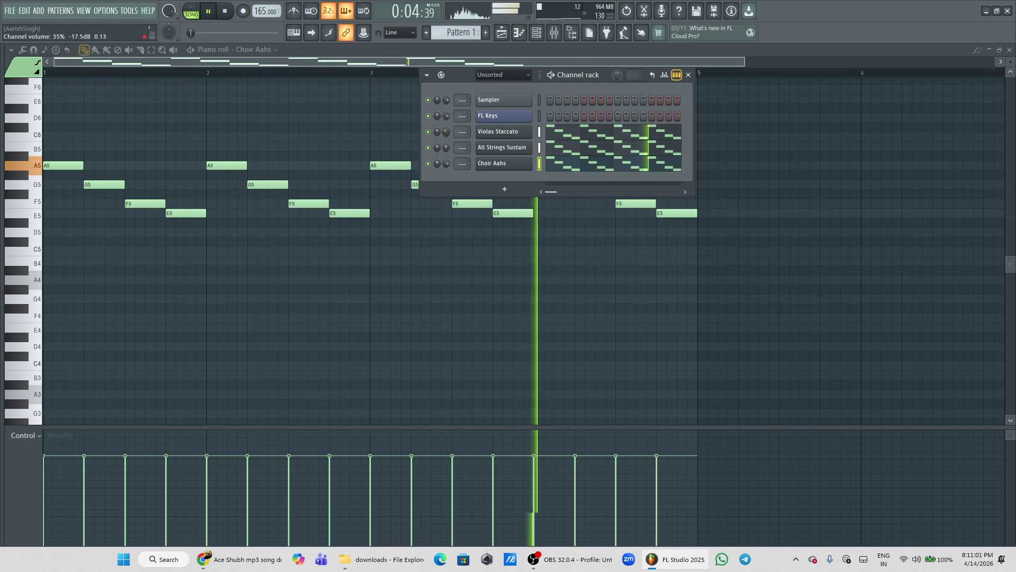
click(689, 74)
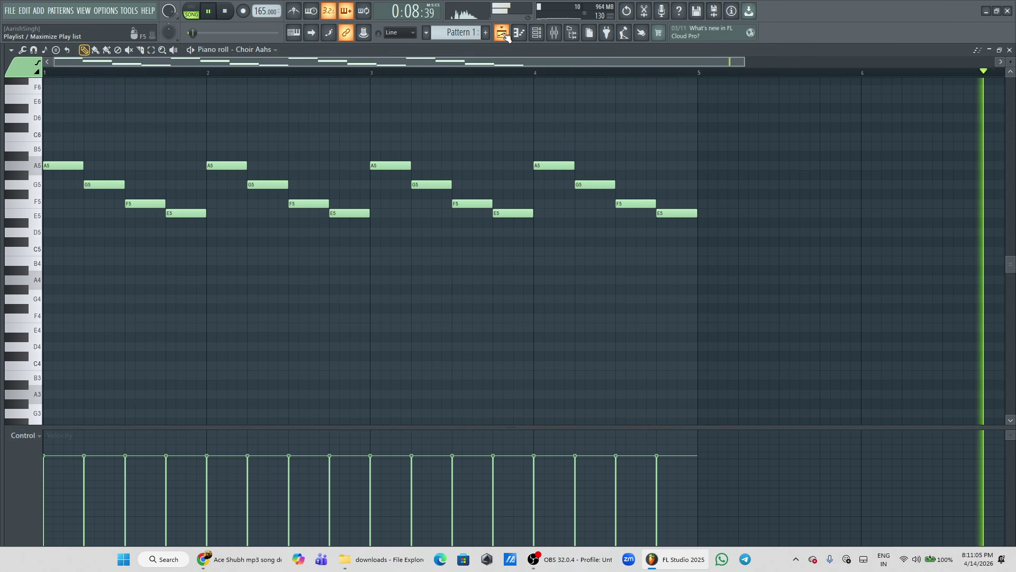
- Repeat the four-bar Pattern 1 clip at bars 5, 9 and 13 on Track 14 and play from bar 9
click(502, 33)
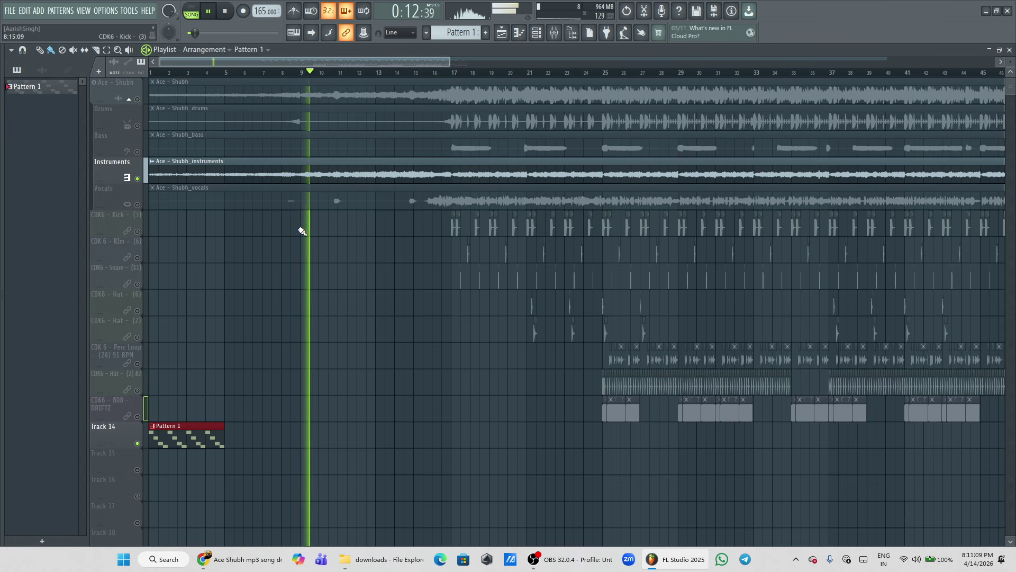
mouse_move(229, 447)
mouse_down()
mouse_move(553, 440)
mouse_move(422, 285)
mouse_up()
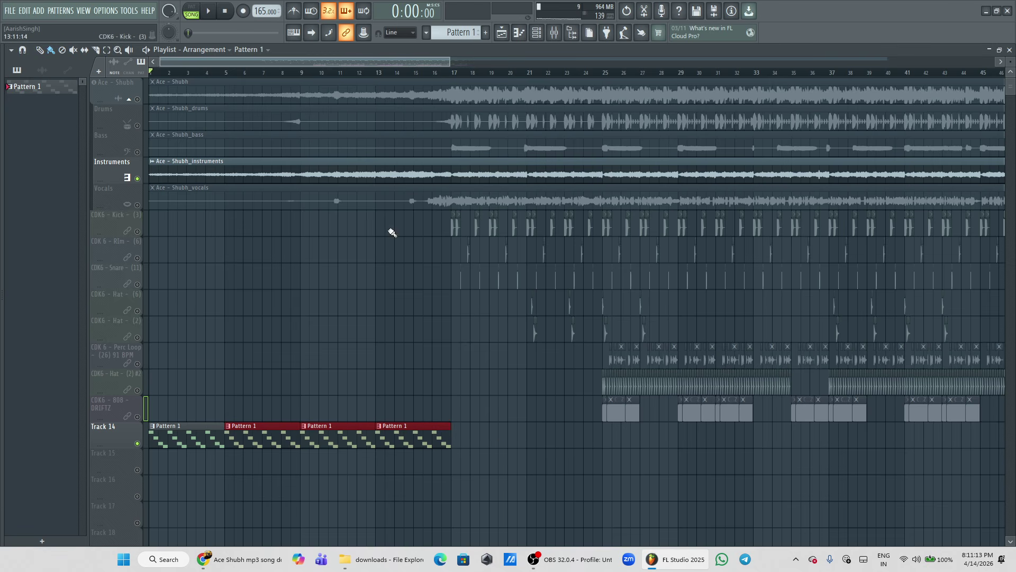
key(space)
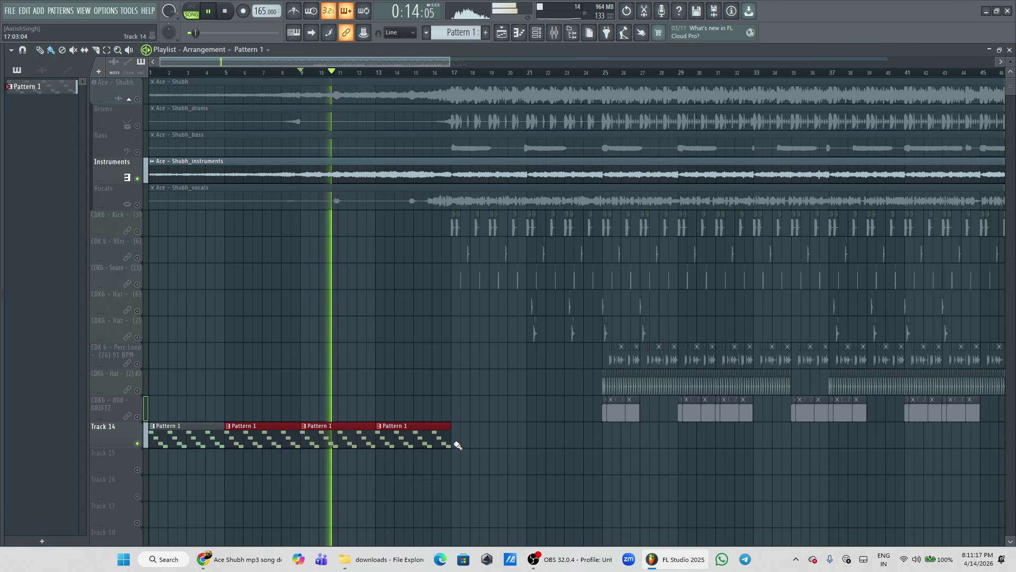
key(space)
- Mute the Instruments stem and consolidate the Pattern 1 clips at bars 9 and 13 into one audio clip
click(138, 179)
drag(467, 424, 342, 444)
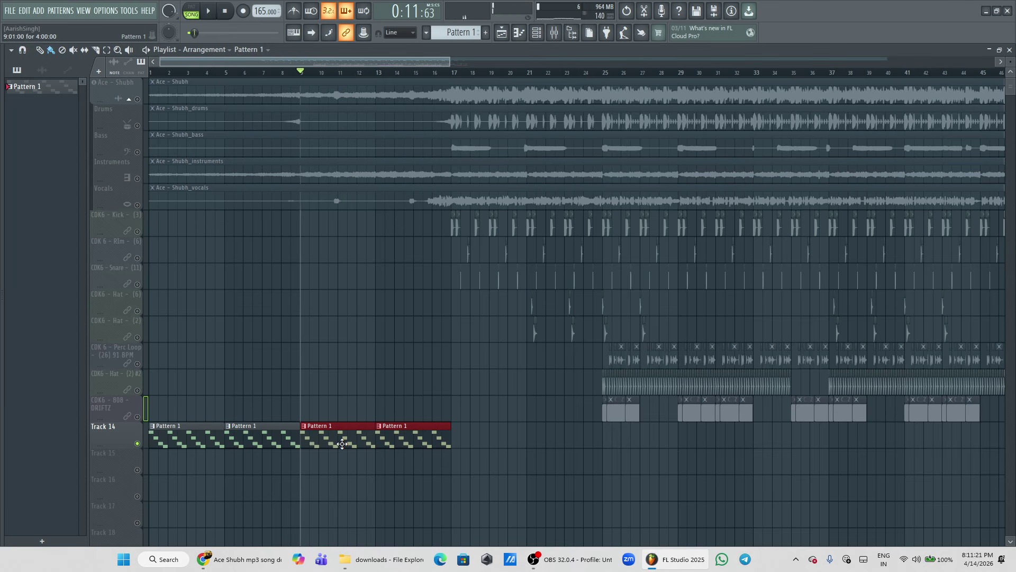
key(ctrl+alt+c)
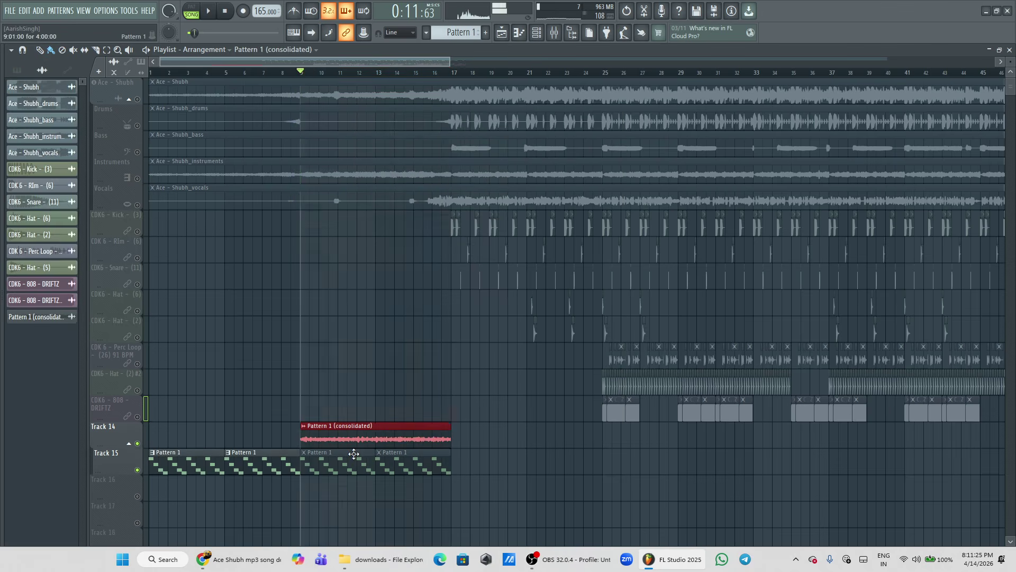
- Move the consolidated Pattern 1 clip to Track 15 in place of the muted originals and stretch it to 16 bars
right_click(358, 462)
right_click(427, 473)
drag(358, 439, 356, 475)
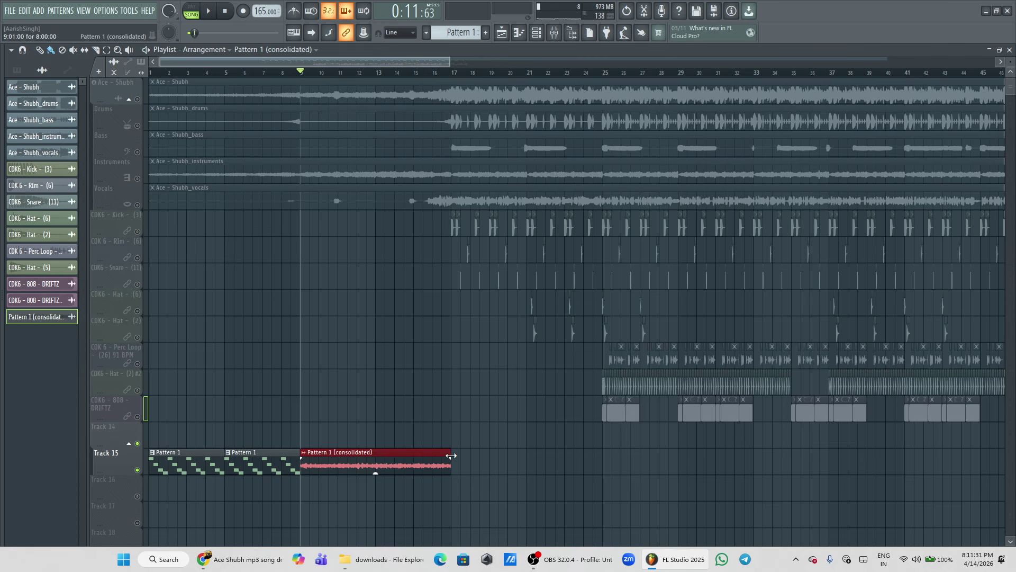
drag(451, 456, 585, 472)
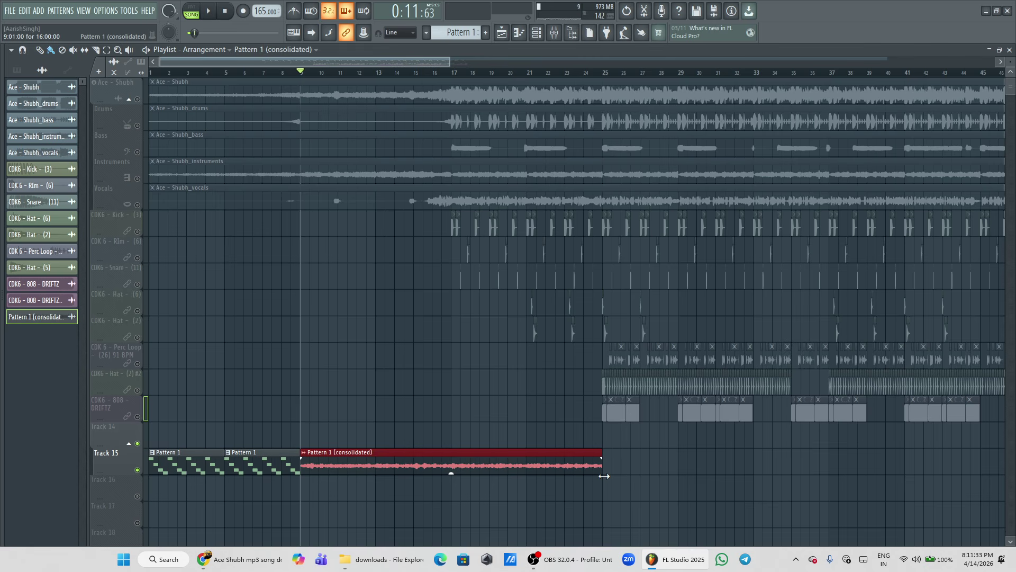
- Try the Stretch and Stretch Pro time-stretching modes on the consolidated Pattern 1 clip during playback
double_click(415, 464)
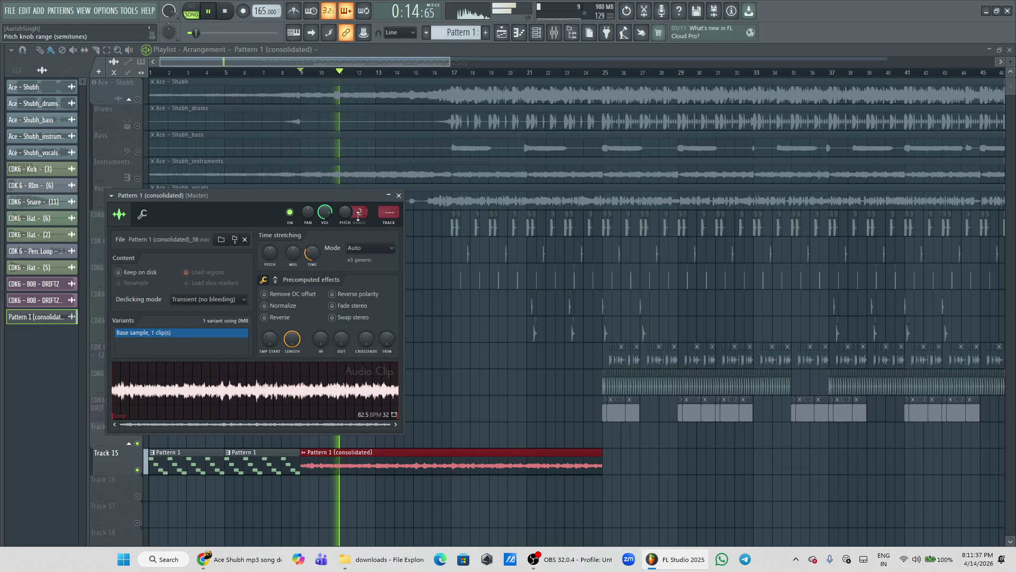
click(370, 248)
click(371, 281)
click(369, 248)
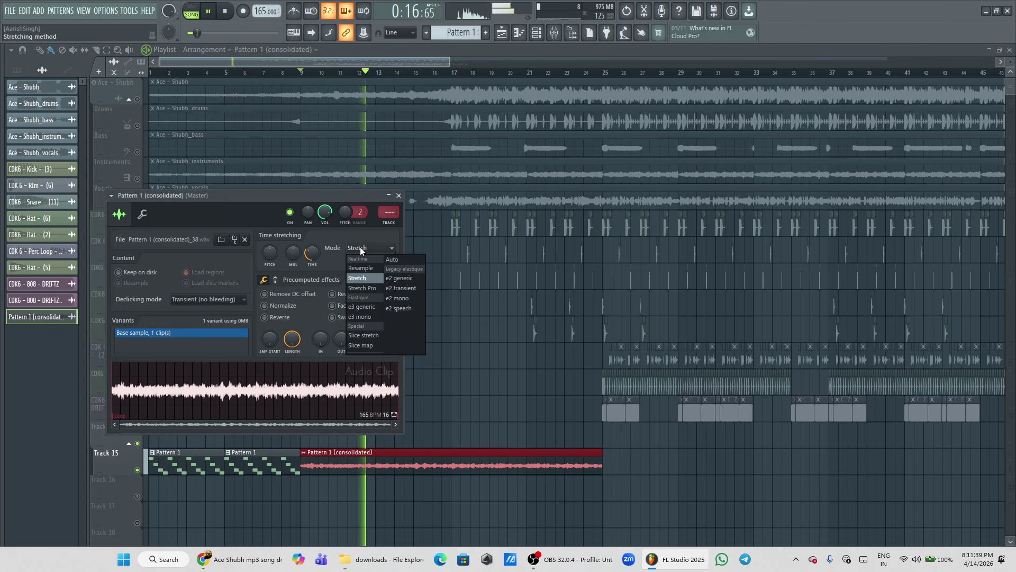
click(357, 288)
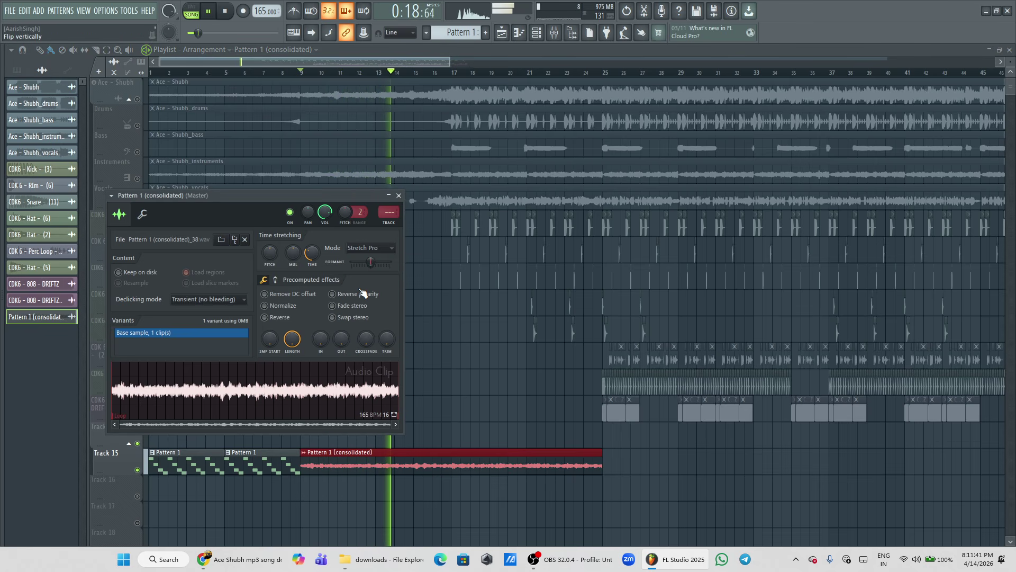
click(400, 195)
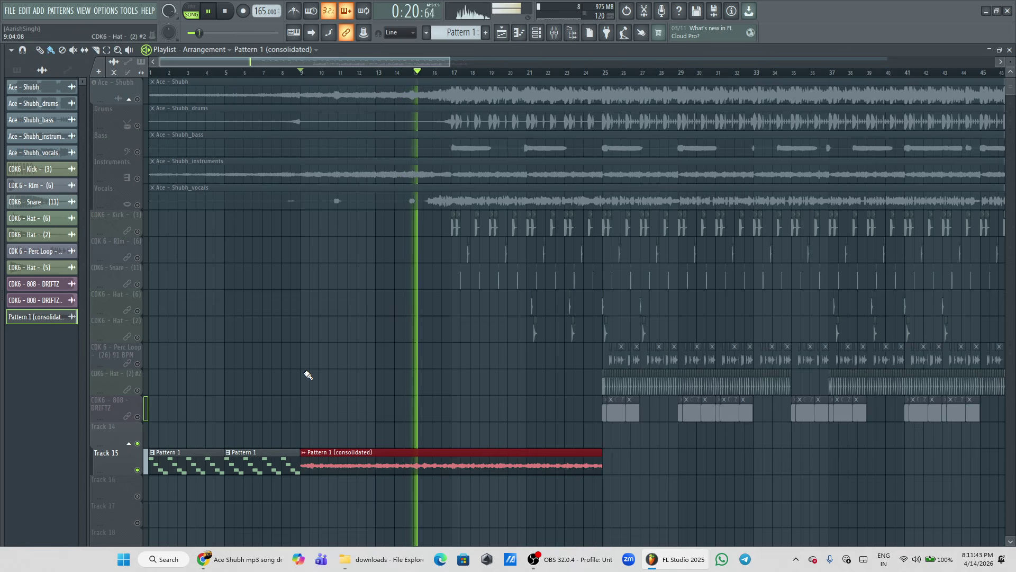
key(space)
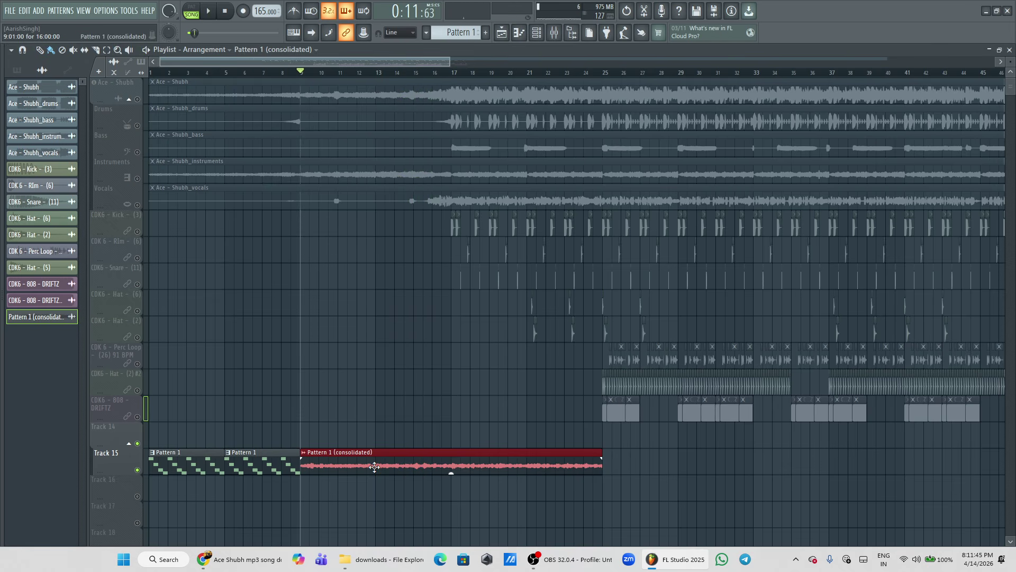
- Undo and redo the consolidated clip's move and stretch, and replay it from bar 9
key(ctrl+z)
key(ctrl+z)
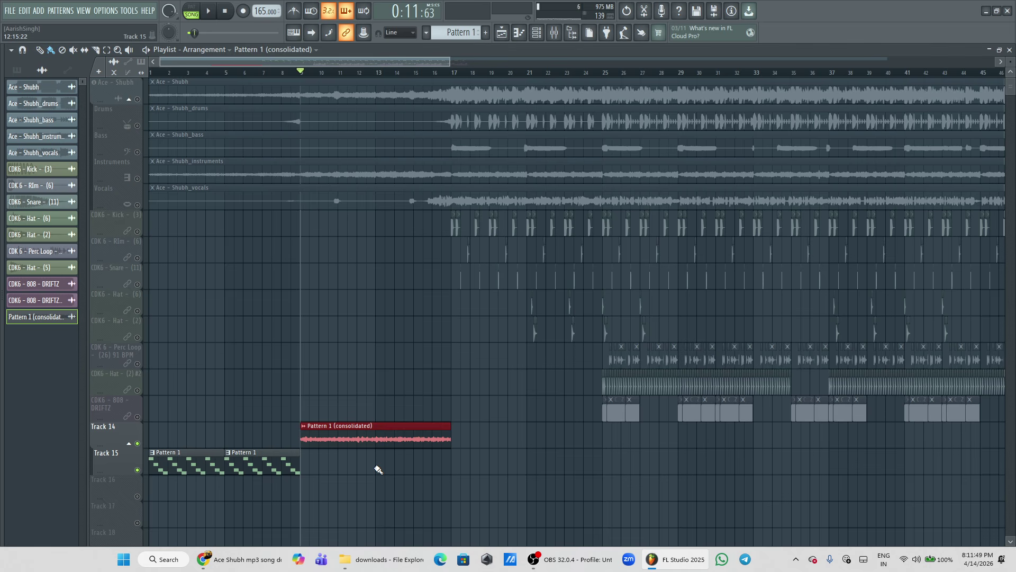
key(ctrl+y)
key(ctrl+y)
key(space)
- Set the stretched clip's mode to Stretch Pro, lower its formant slightly and stop playback
double_click(466, 465)
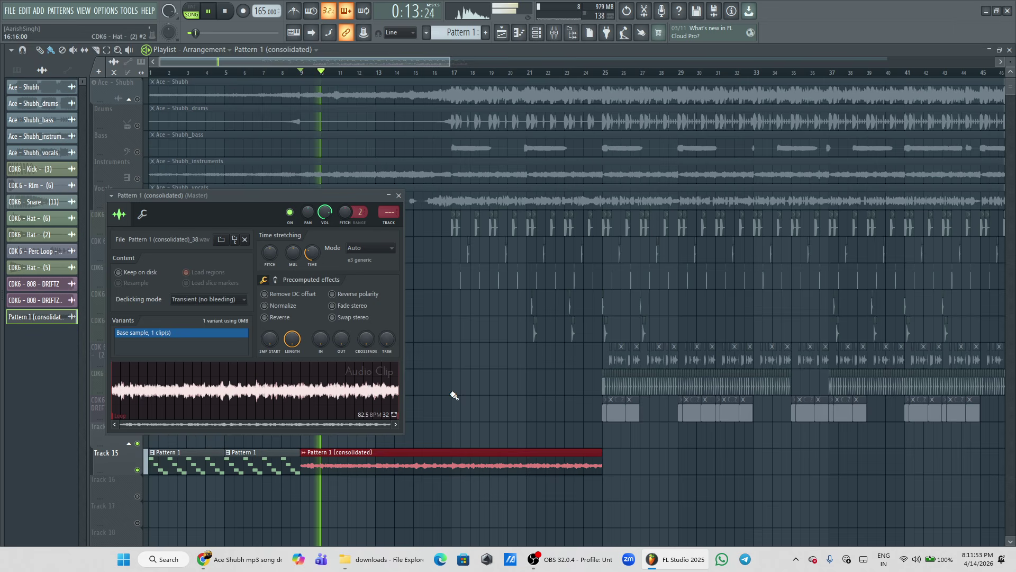
click(370, 248)
click(369, 287)
mouse_move(371, 262)
mouse_down()
mouse_move(354, 264)
mouse_move(369, 262)
mouse_up()
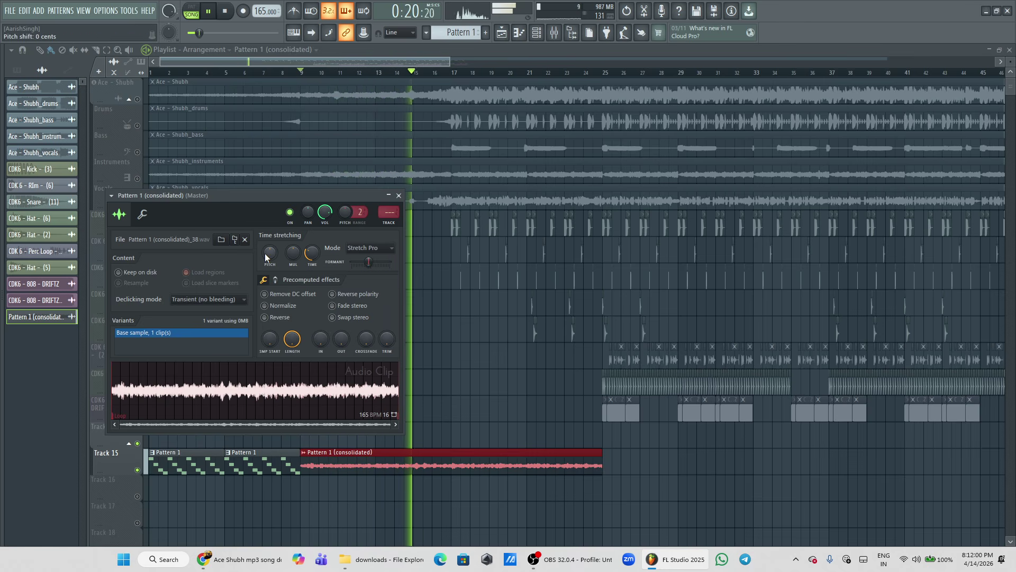
click(399, 196)
key(space)
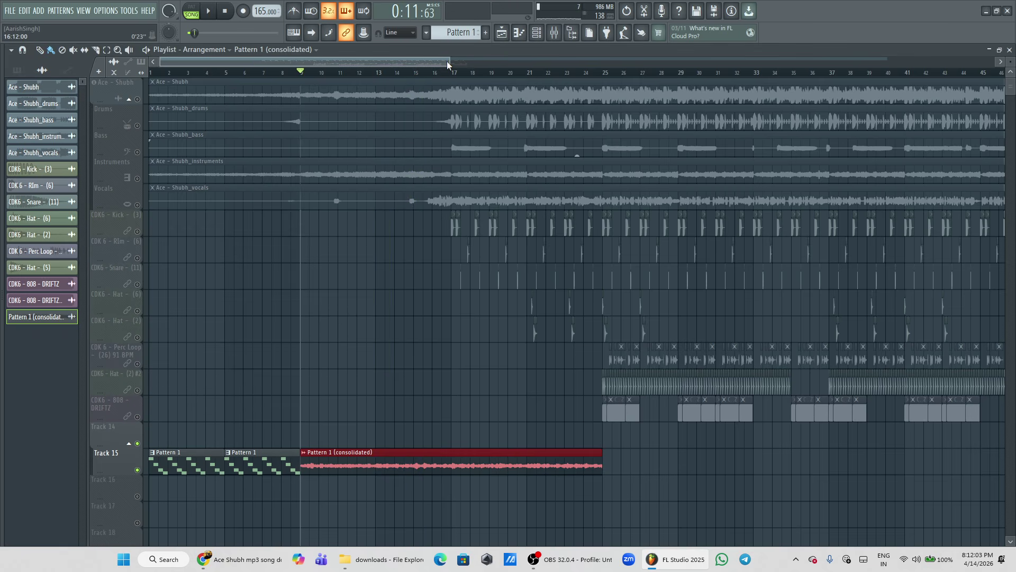
- Undo the clip stretch, move and consolidation to restore the Pattern 1 clips on Track 14
drag(448, 64, 468, 65)
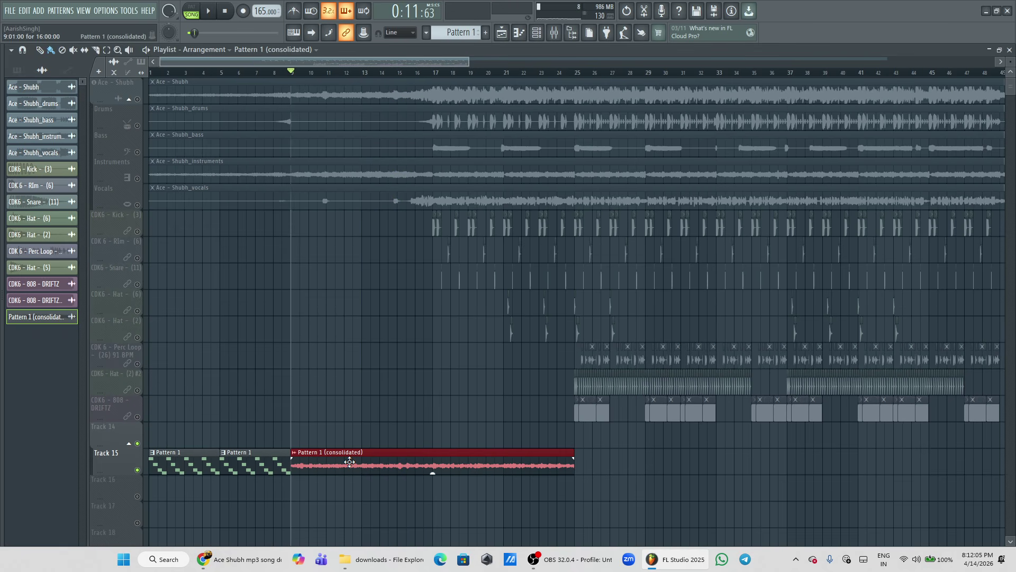
key(ctrl+z)
key(ctrl+z)
key(ctrl+z)
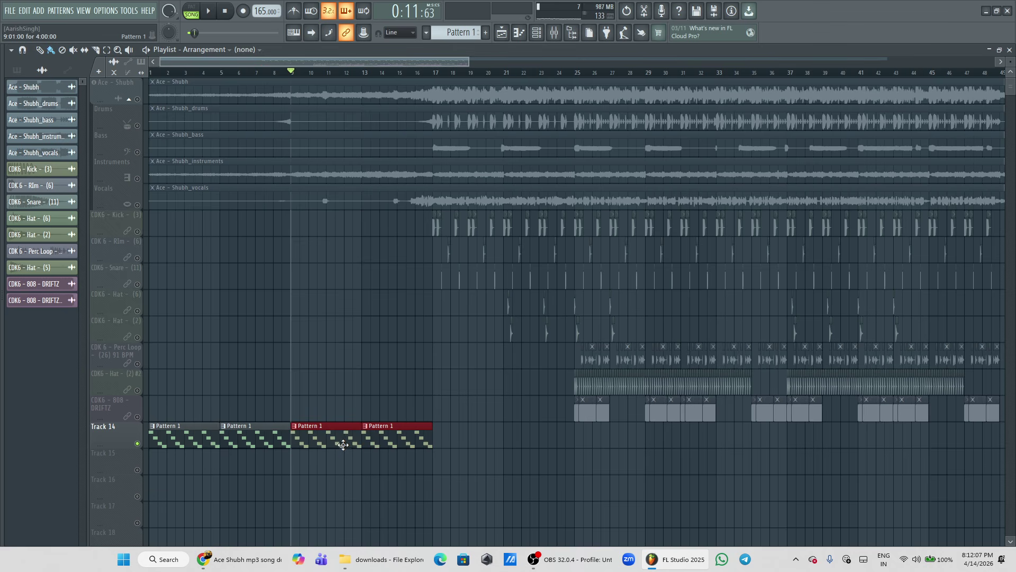
- Show the unsorted channels and route Violas Staccato, All Strings Sustain and Choir Aahs to mixer tracks 6 to 8
click(557, 33)
click(537, 34)
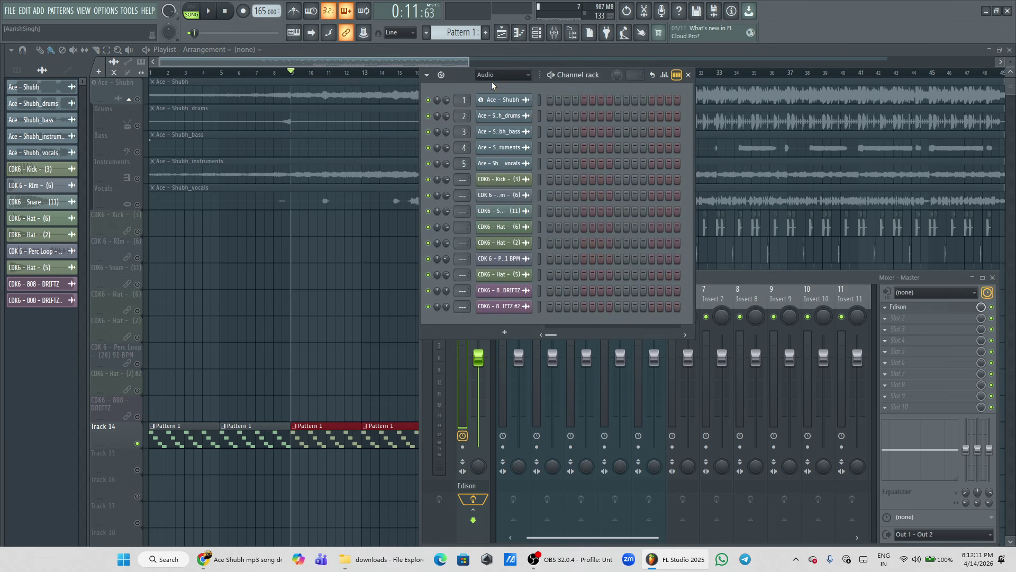
click(503, 109)
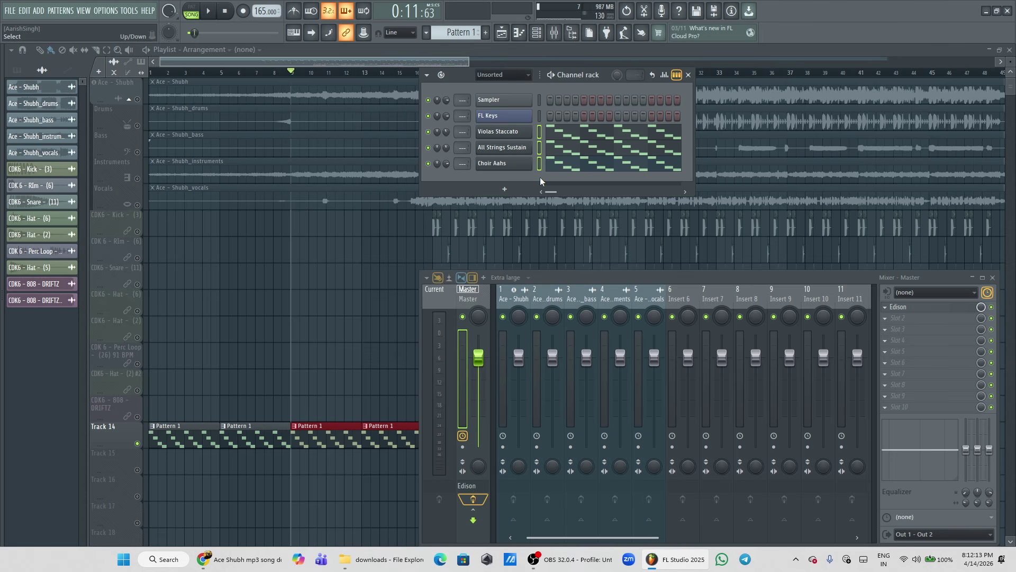
key(ctrl+l)
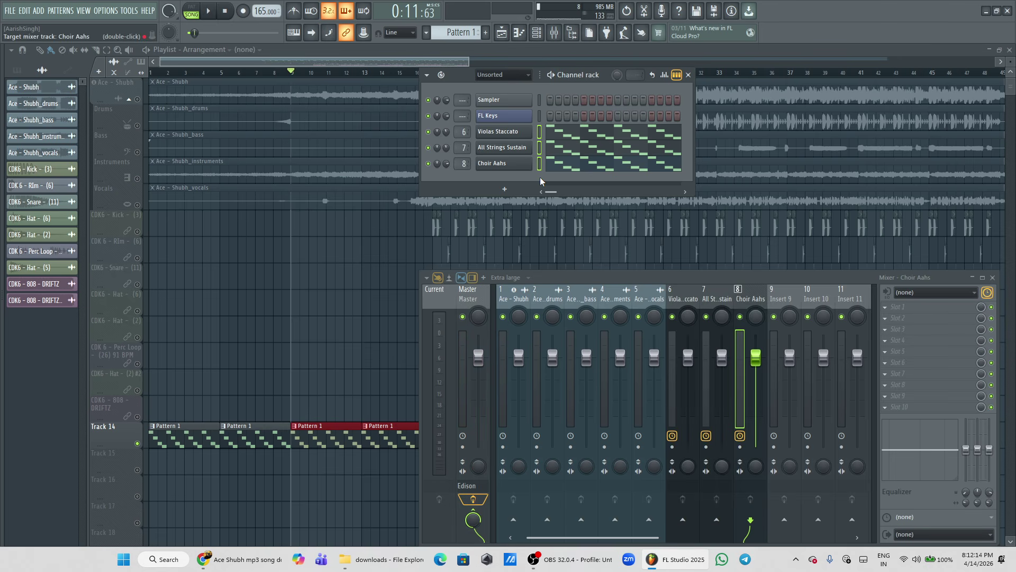
- Reset the channel volumes of All Strings Sustain, Violas Staccato and Choir Aahs
right_click(447, 148)
click(465, 152)
right_click(446, 131)
click(465, 136)
right_click(446, 162)
click(465, 166)
- Transpose the Violas Staccato notes up one octave and return to the playlist
click(558, 137)
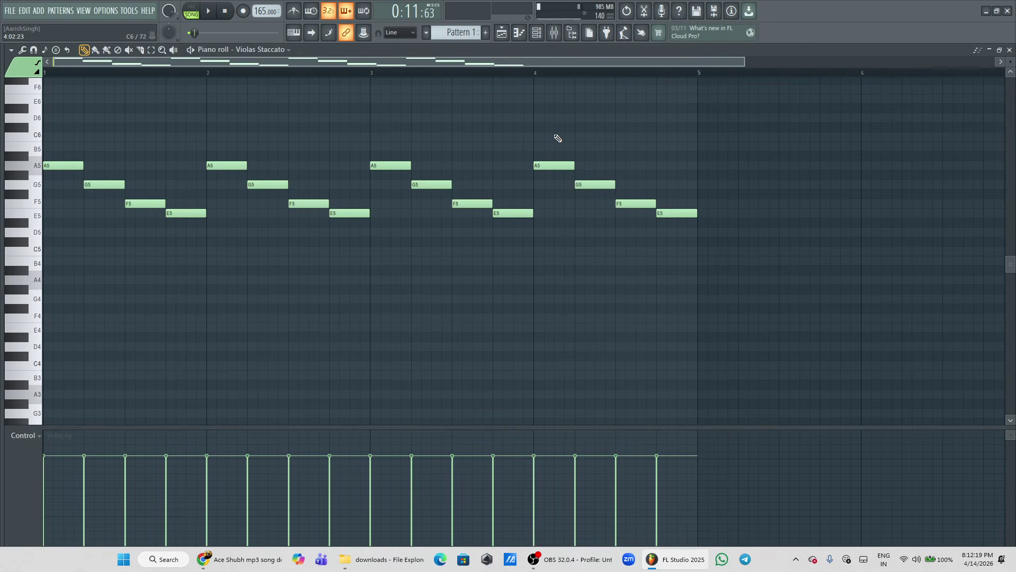
key(ctrl+Up)
click(509, 33)
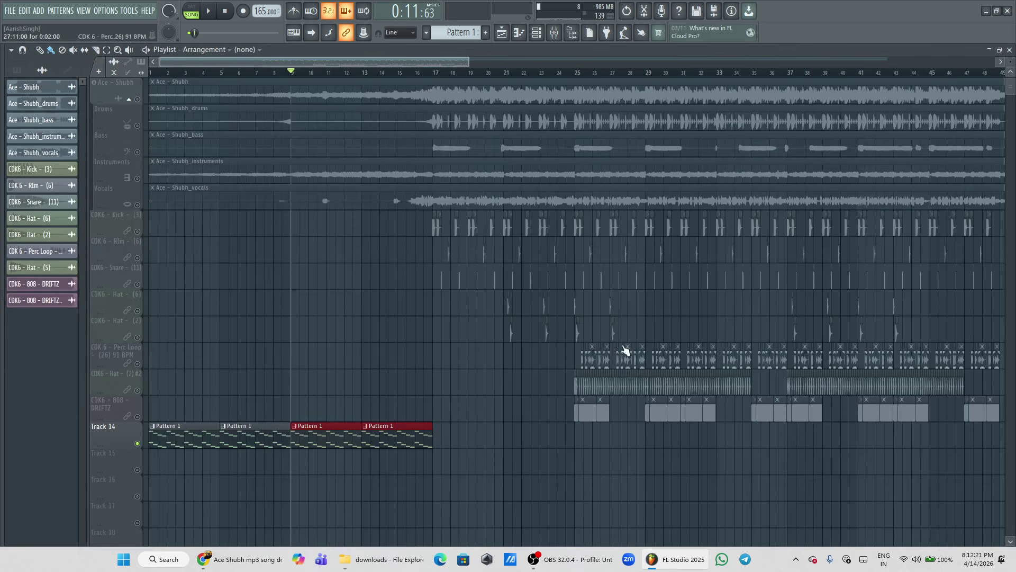
- Route the Violas Staccato, All Strings Sustain and Choir Aahs mixer tracks only to Insert 9
click(554, 35)
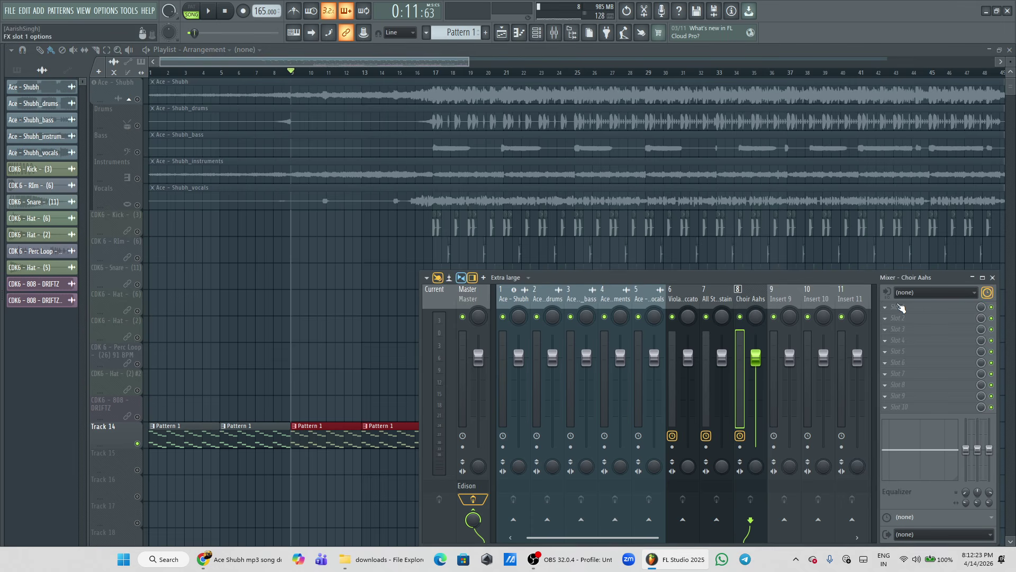
drag(695, 300, 742, 301)
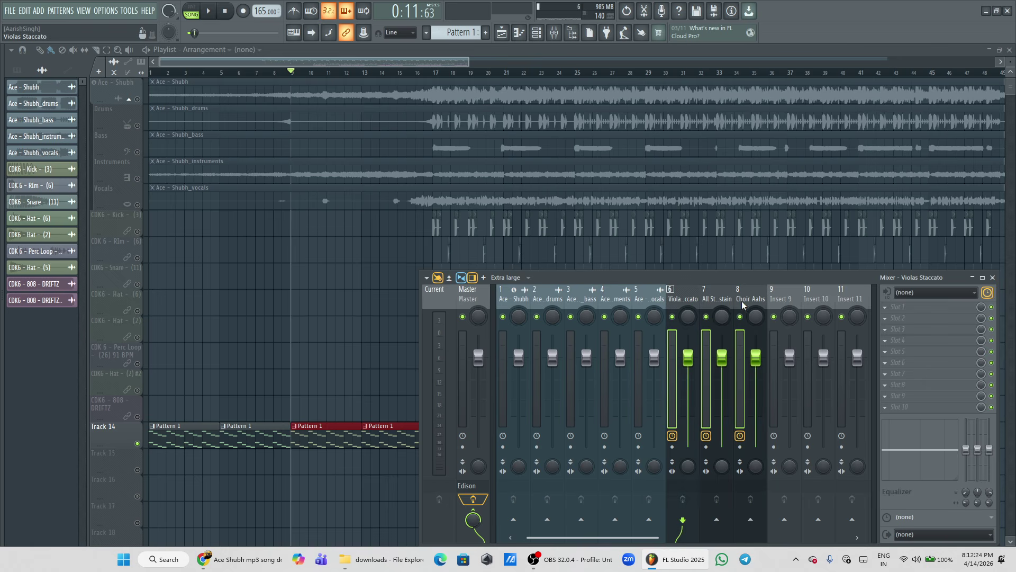
right_click(785, 520)
click(819, 509)
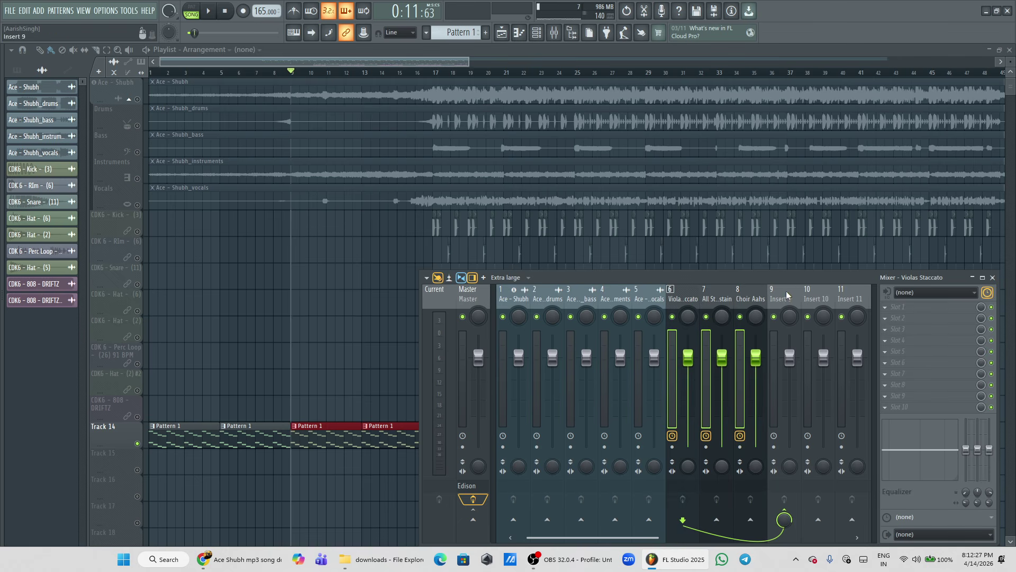
- Load HalfTime in the first effect slot of Insert 9 and play the arrangement from bar 9
click(907, 306)
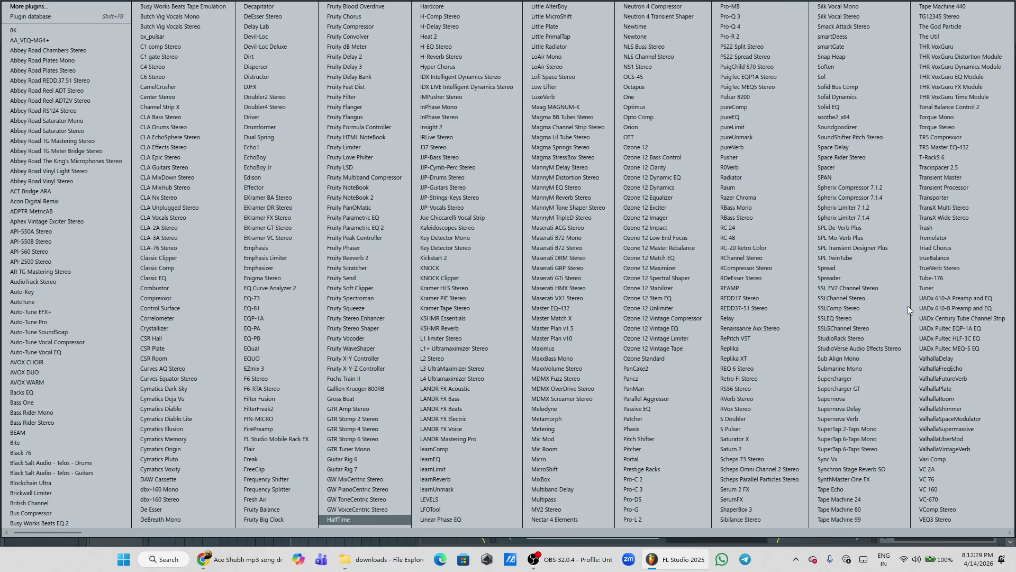
key(Return)
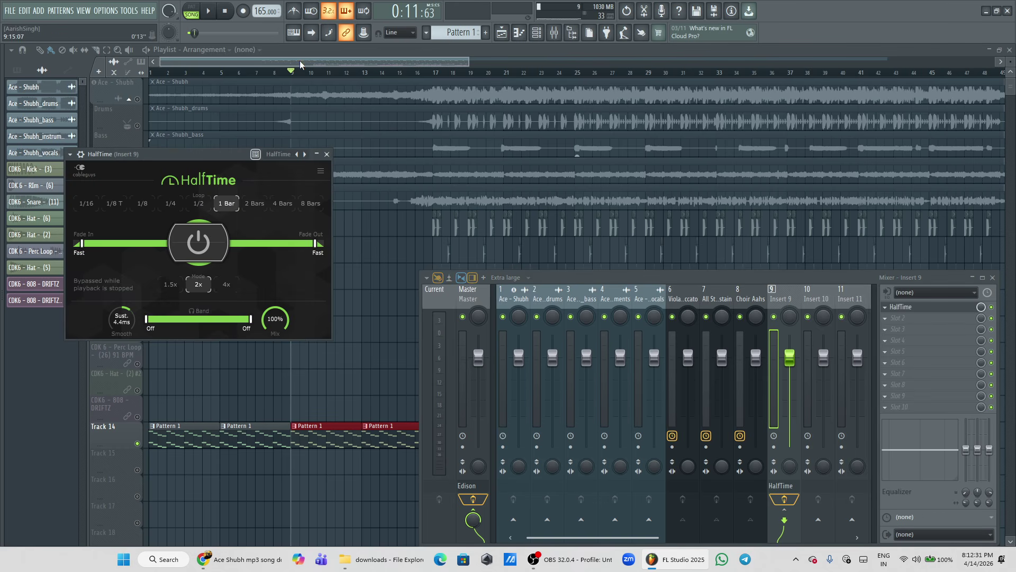
click(300, 65)
key(space)
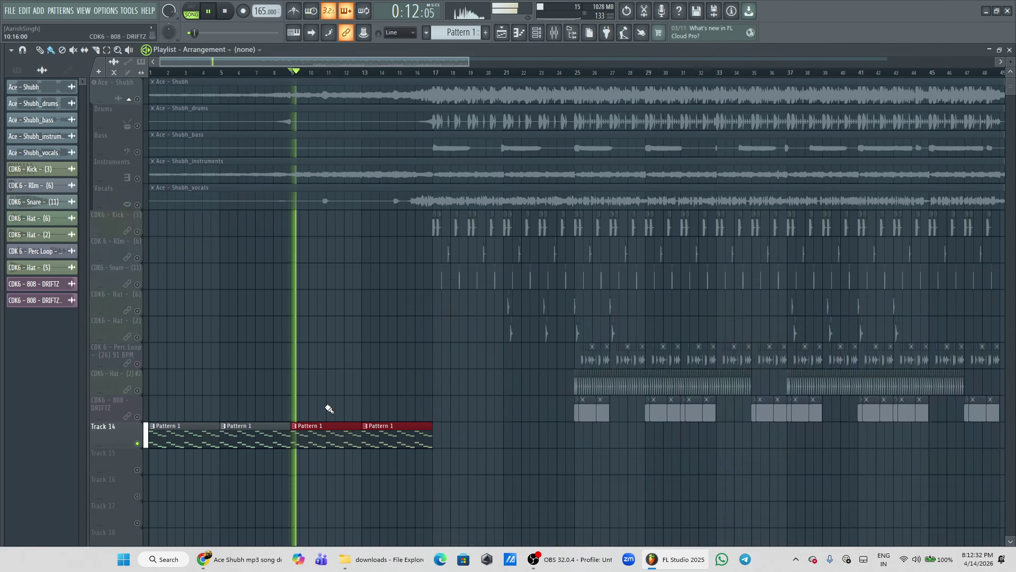
- Reopen the HalfTime settings on Insert 9 from the mixer while the melody plays
double_click(323, 438)
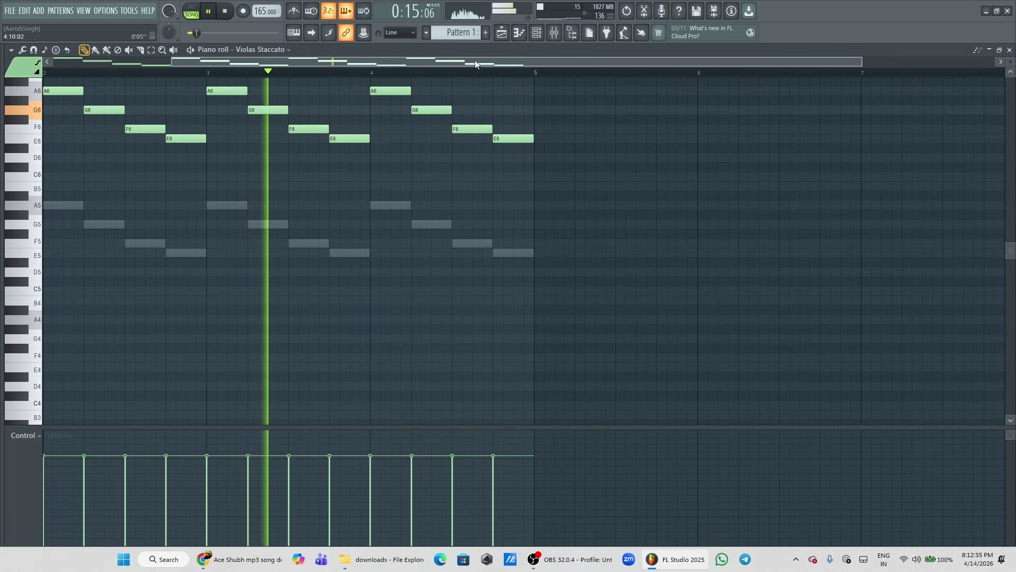
key(F6)
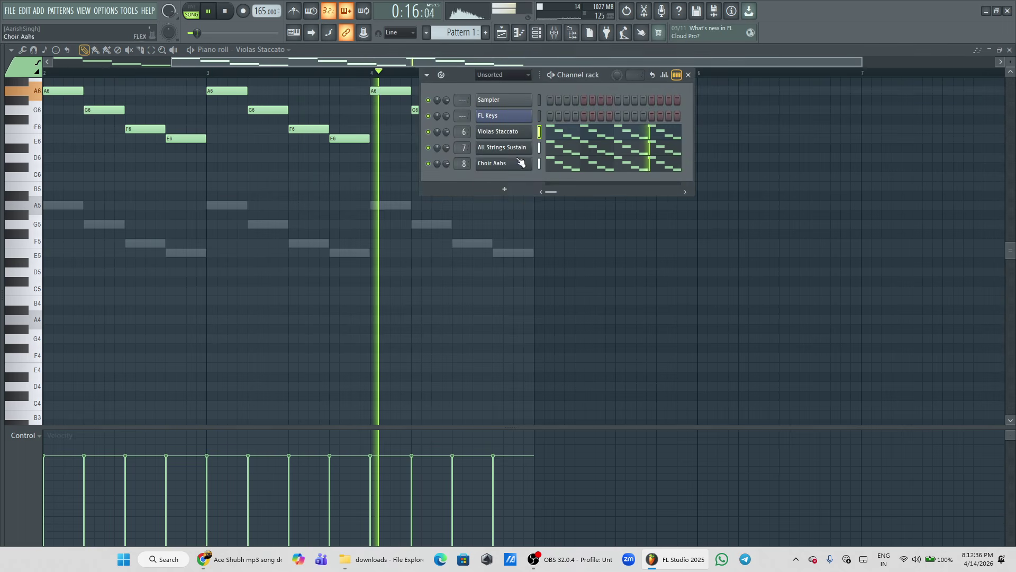
double_click(461, 144)
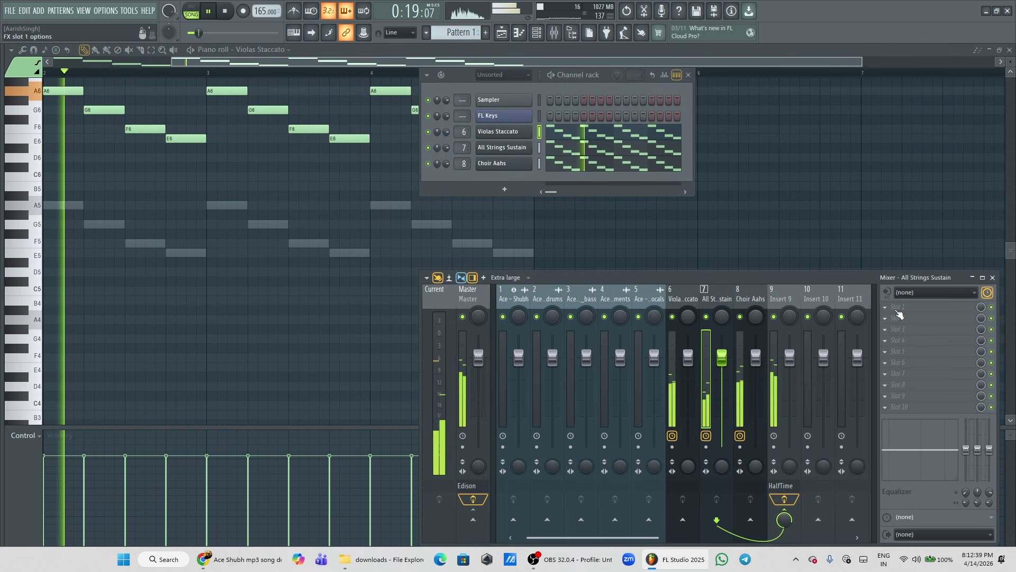
click(781, 486)
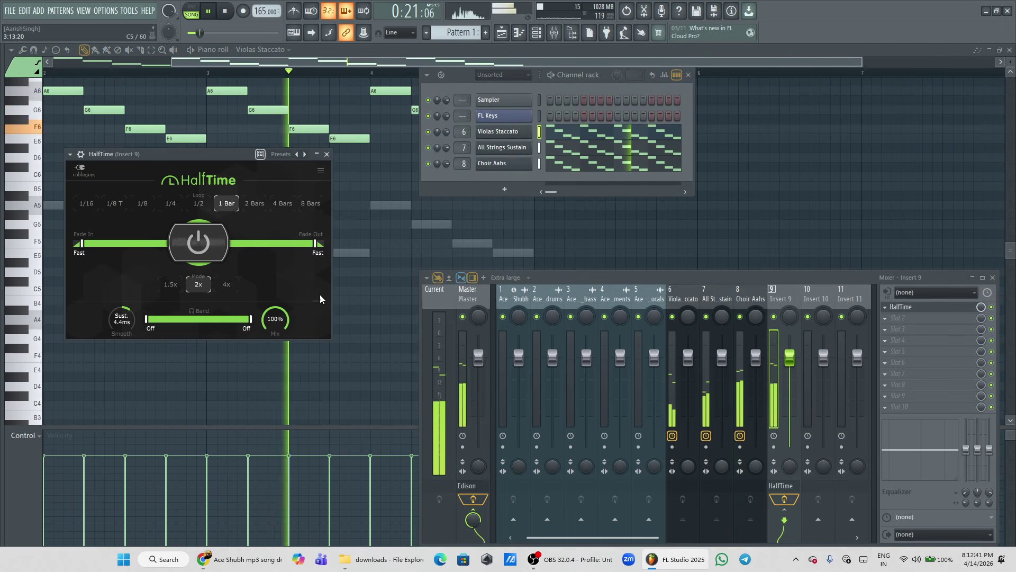
- Try HalfTime in 4x mode with the mix at 76%, 100% and 69%
drag(275, 318, 275, 331)
click(226, 285)
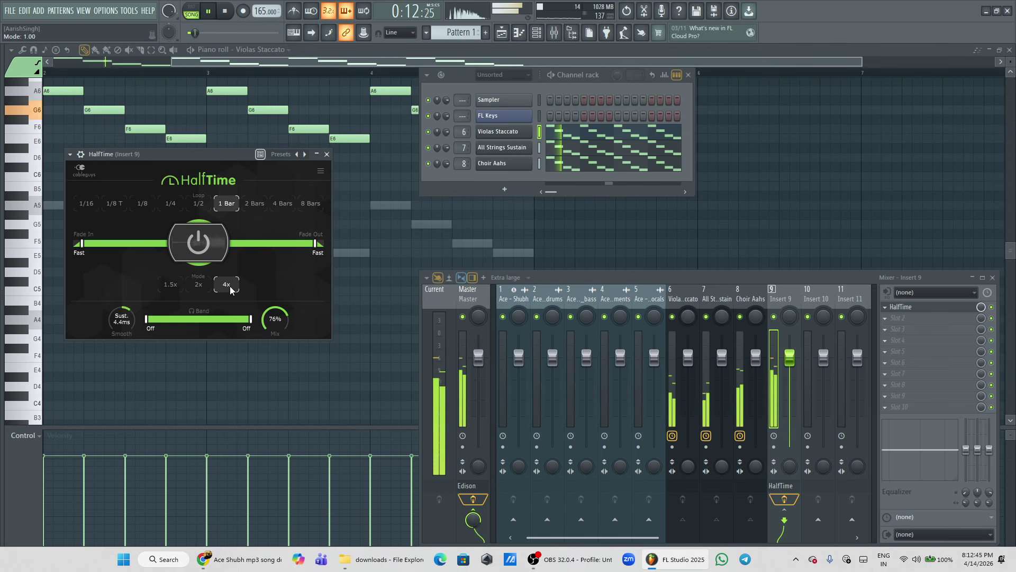
drag(275, 319, 271, 303)
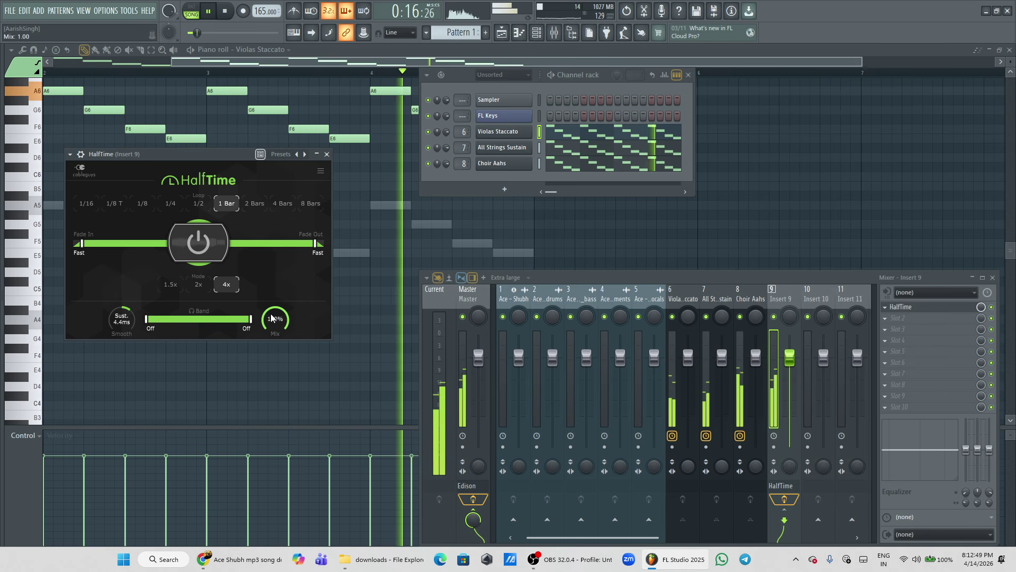
drag(271, 318, 271, 336)
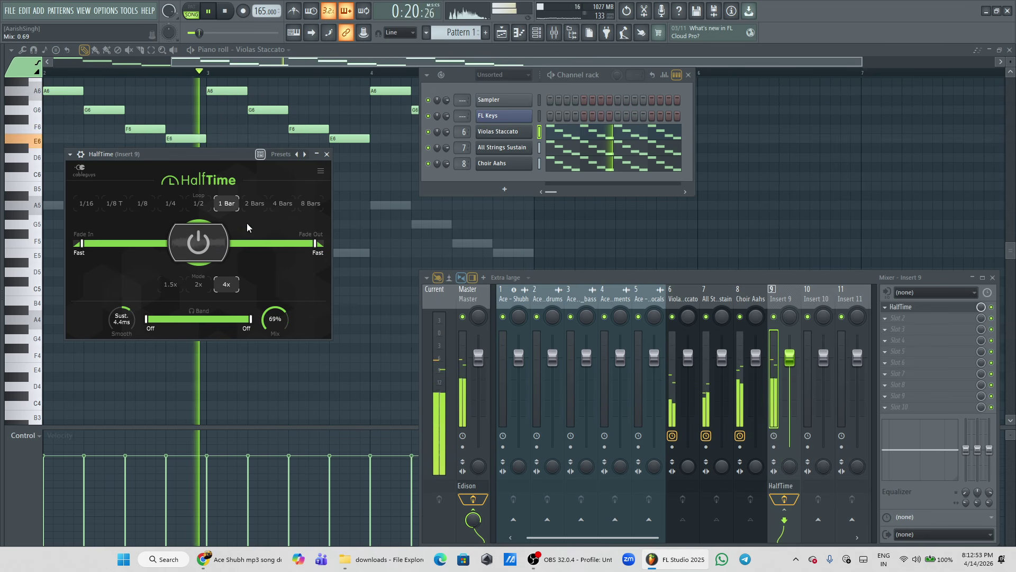
- Set HalfTime's loop to 2 Bars in 2x mode with a 99% mix and close the effect
click(255, 203)
drag(276, 320, 276, 301)
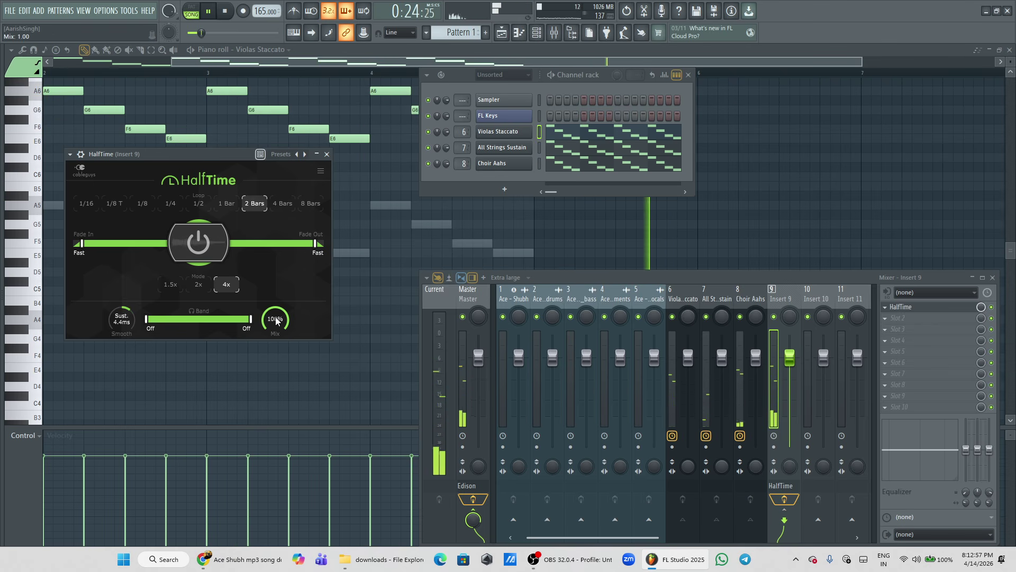
mouse_move(276, 320)
mouse_down()
mouse_move(276, 338)
mouse_move(267, 319)
mouse_up()
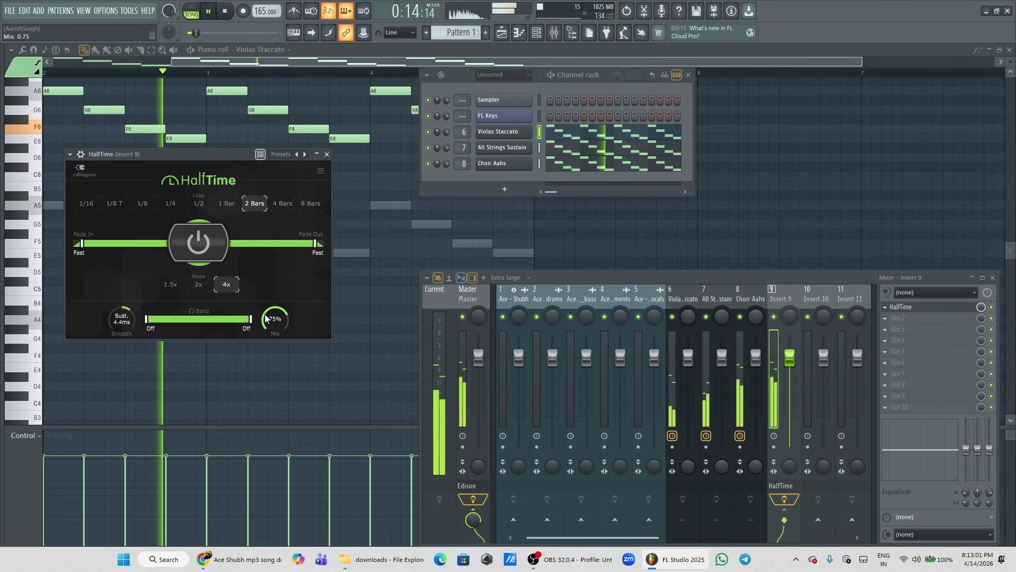
click(199, 285)
drag(275, 317, 275, 296)
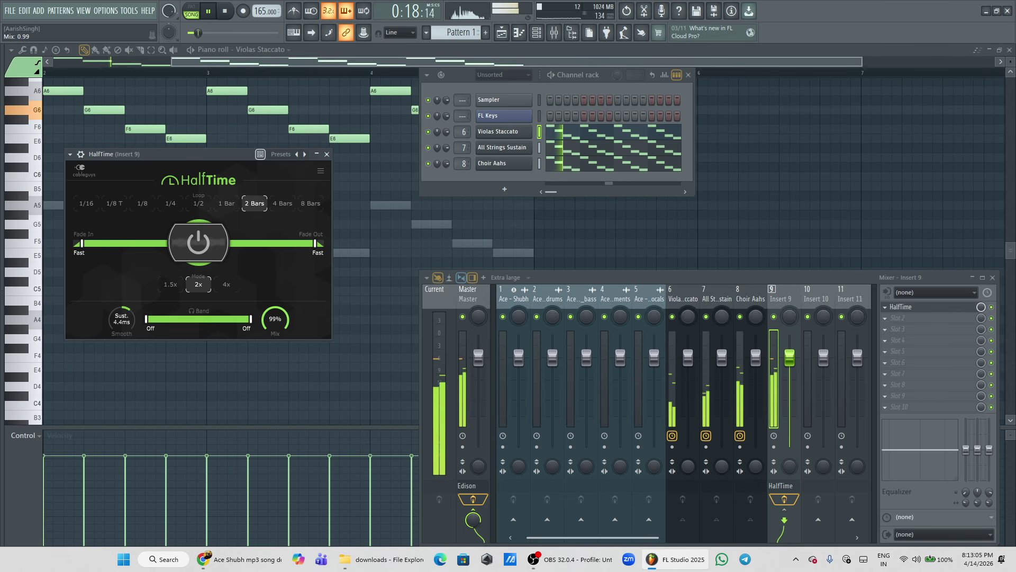
click(327, 154)
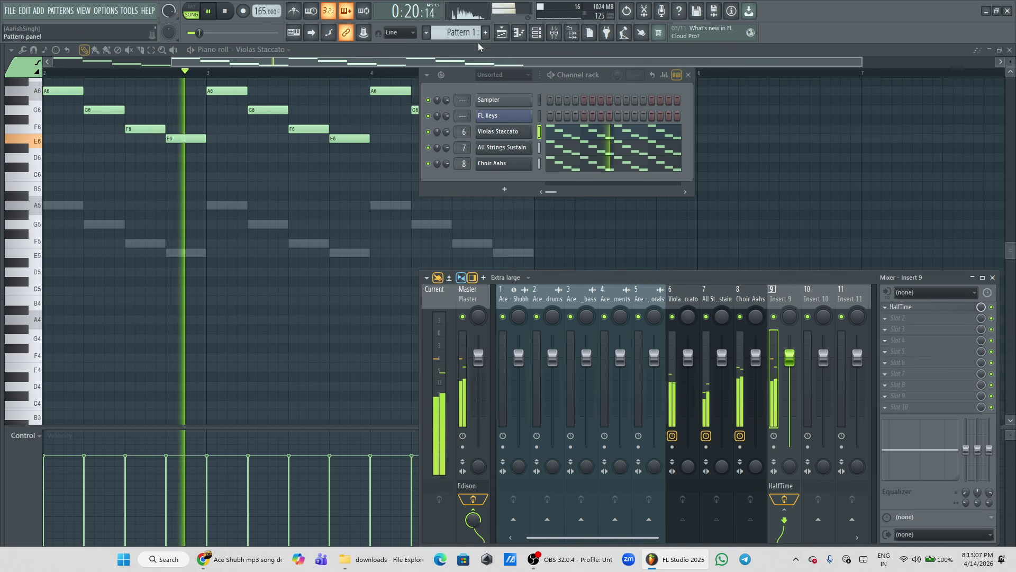
- Stop playback and repeat the Pattern 1 clips along Track 14 in the playlist until the song's end at bar 113
key(F5)
key(space)
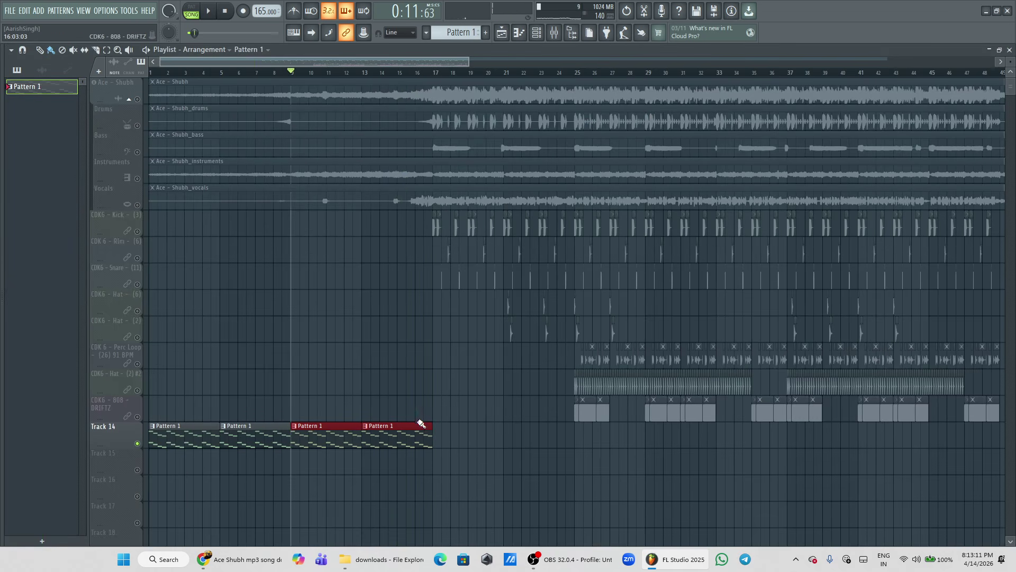
key(ctrl+b)
key(ctrl+b)
key(ctrl+b)
key(ctrl+b)
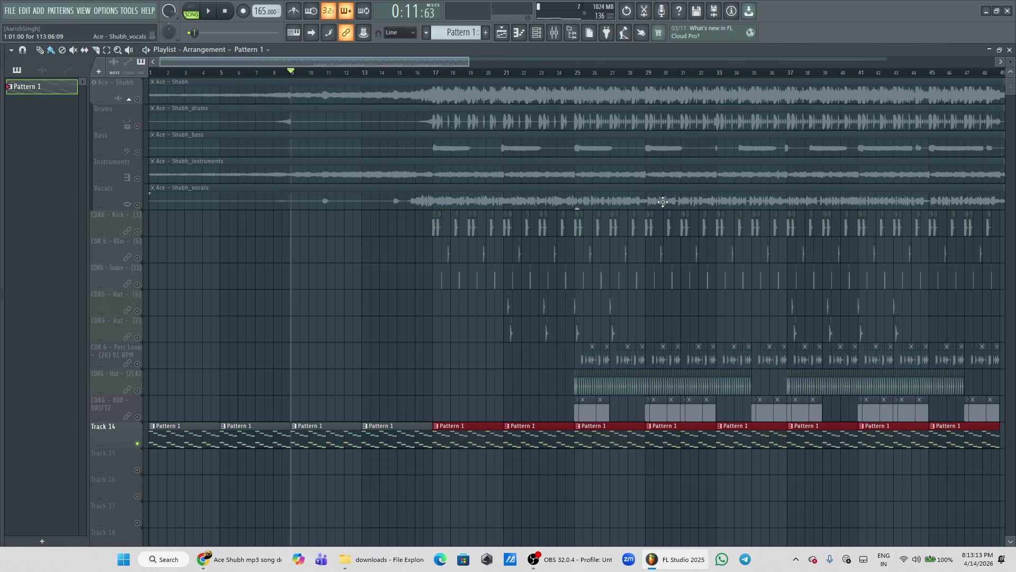
drag(467, 60, 728, 60)
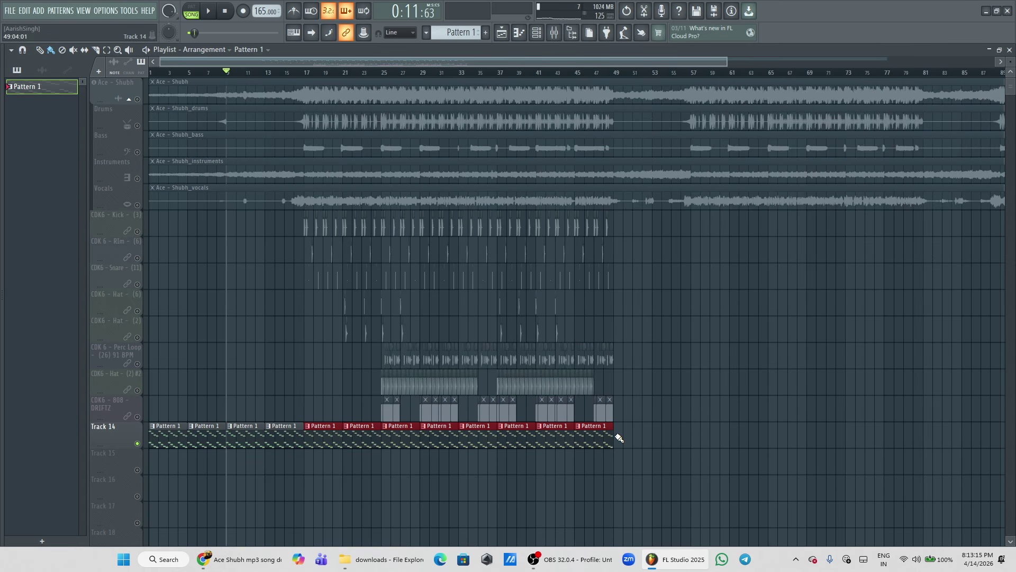
drag(619, 438, 1014, 446)
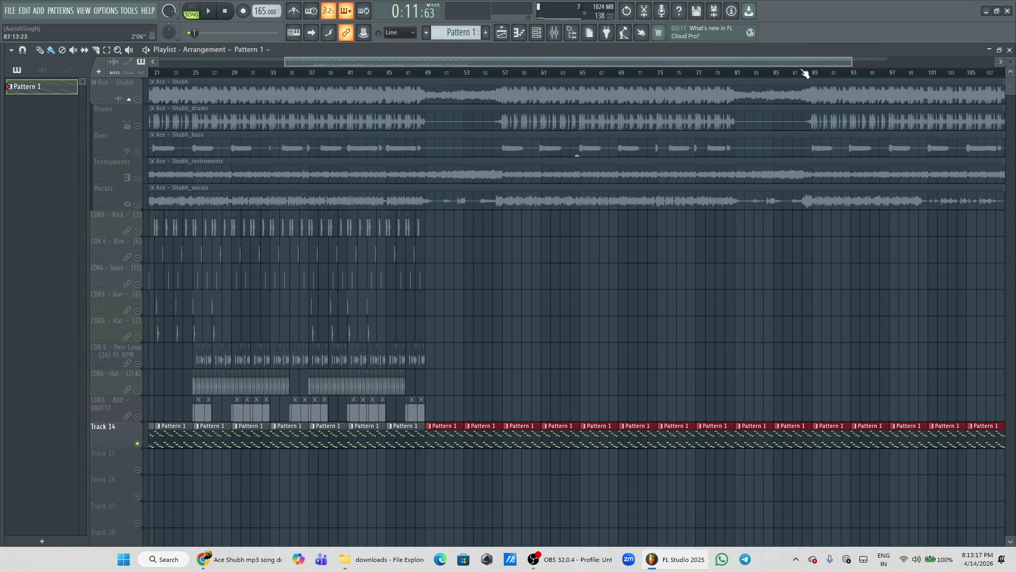
drag(858, 64, 888, 63)
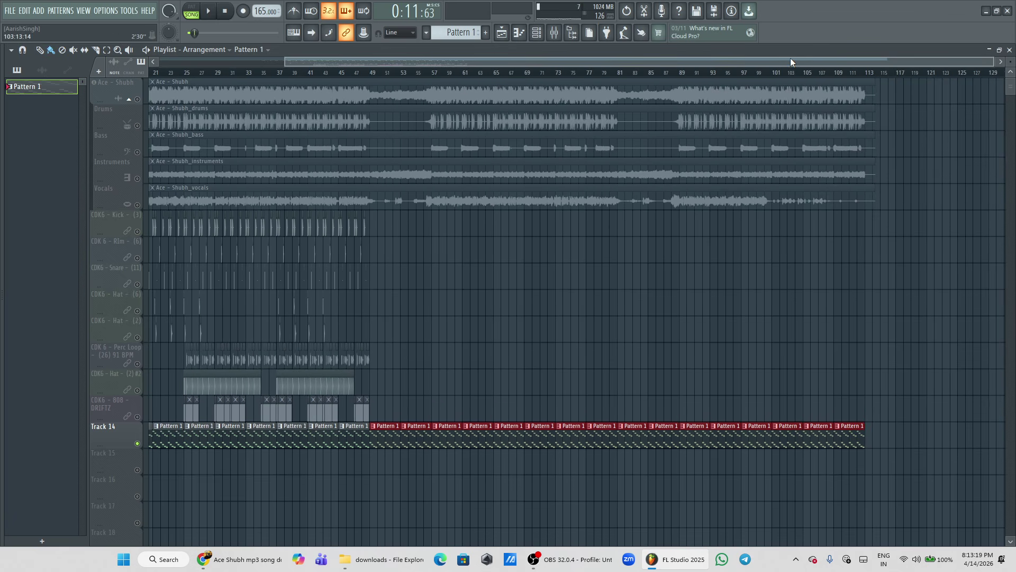
drag(791, 62, 457, 78)
- Select the drum and 808 clips, and audition the vocals with the Pattern 1 melody from bar 16
drag(545, 212, 246, 418)
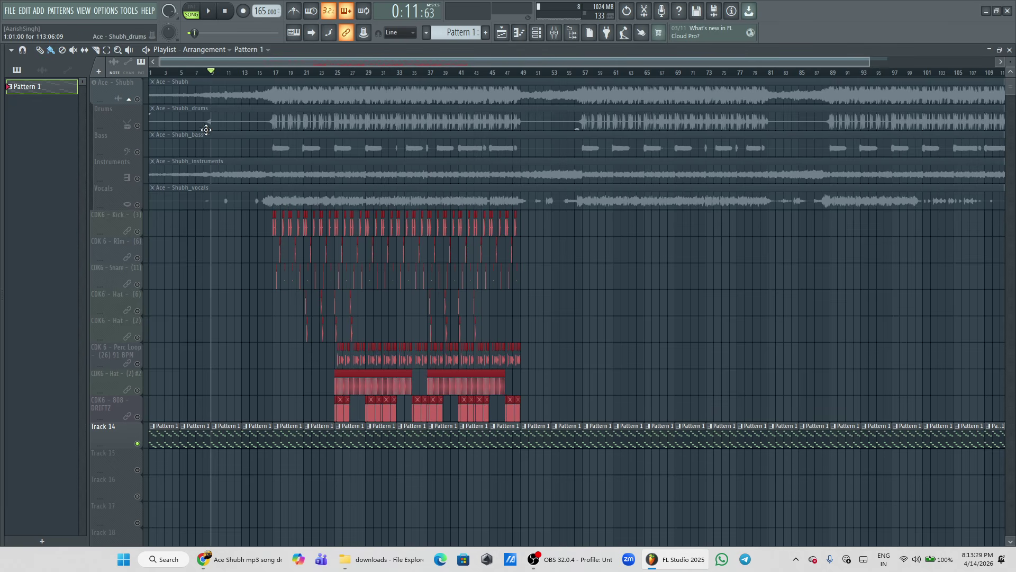
click(138, 205)
key(space)
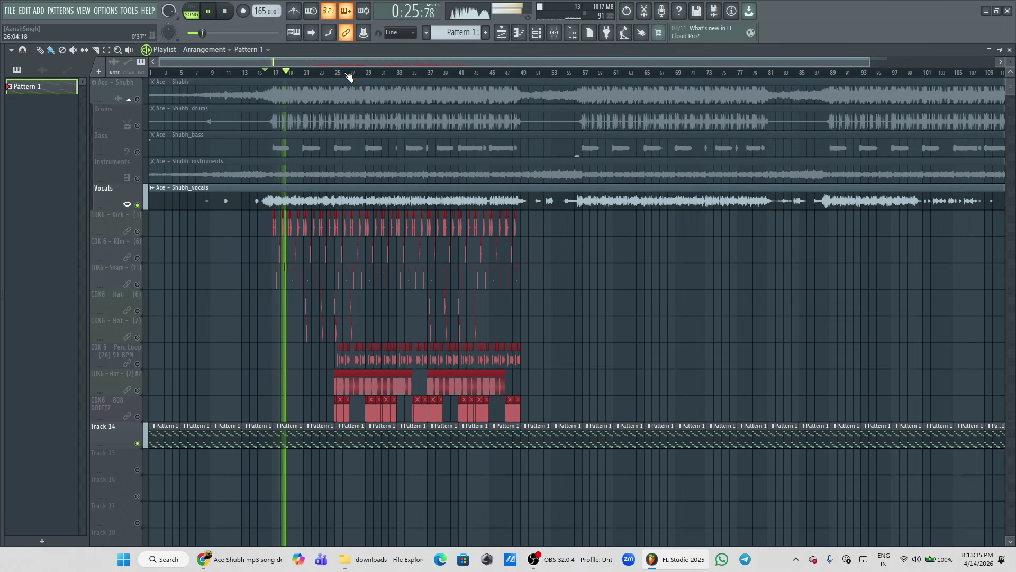
key(space)
scroll(348, 77, up, 2)
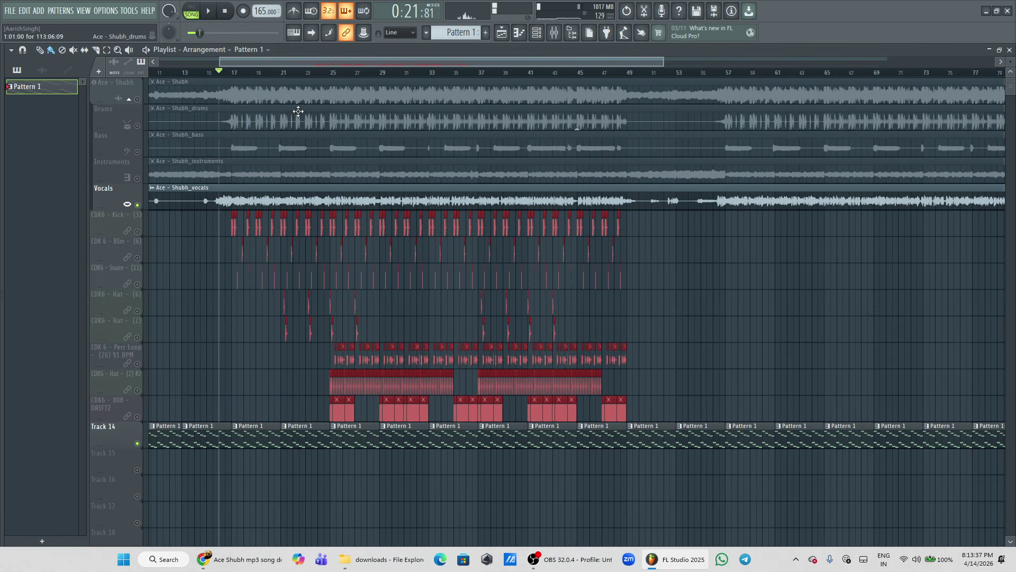
drag(349, 65, 326, 55)
key(space)
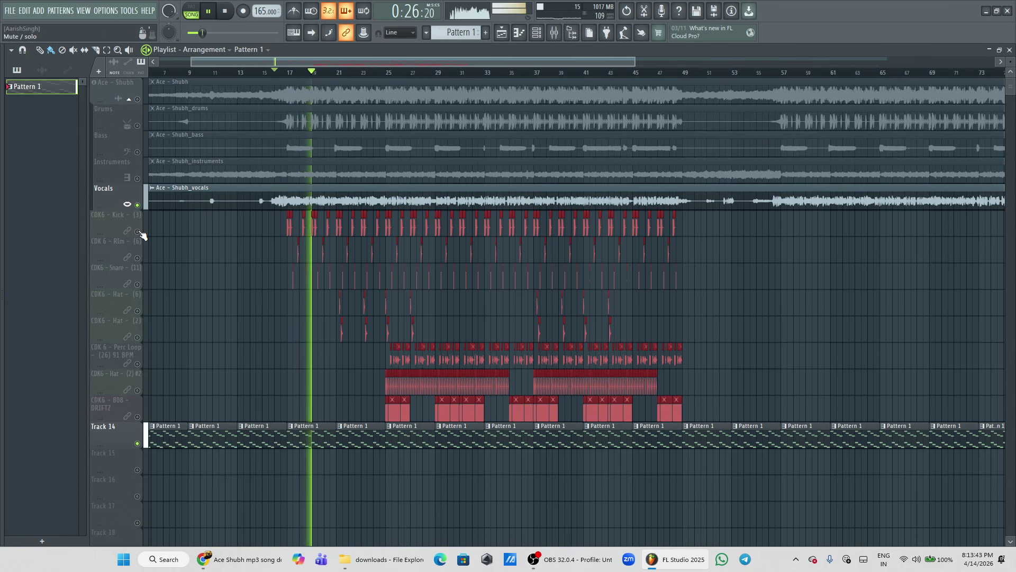
key(space)
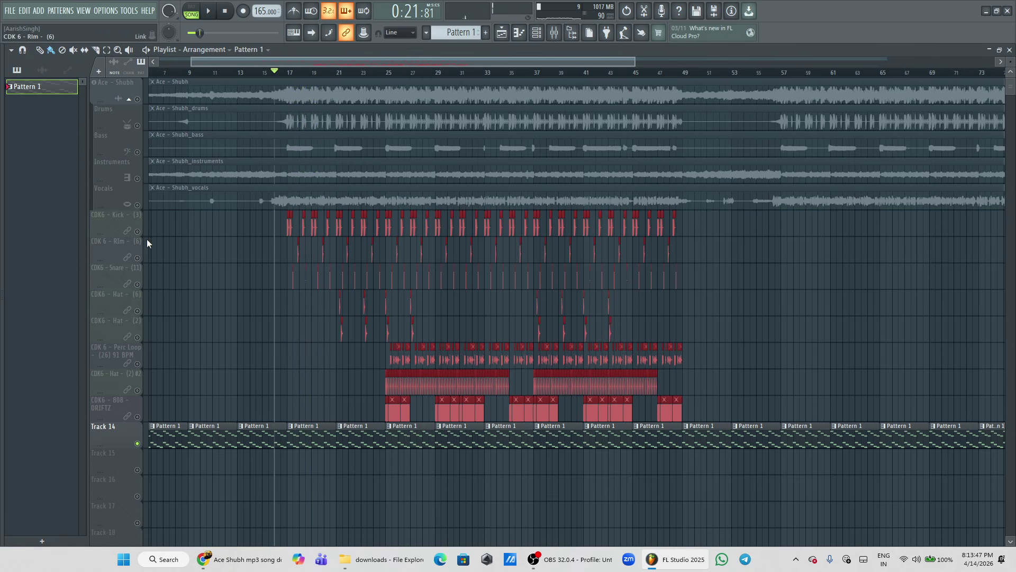
- Re-enable all playlist tracks and copy the 808 DRIFTZ clips of bars 25 to 32 to start at bar 17
ctrl+click(137, 443)
drag(712, 405, 401, 416)
drag(495, 416, 289, 411)
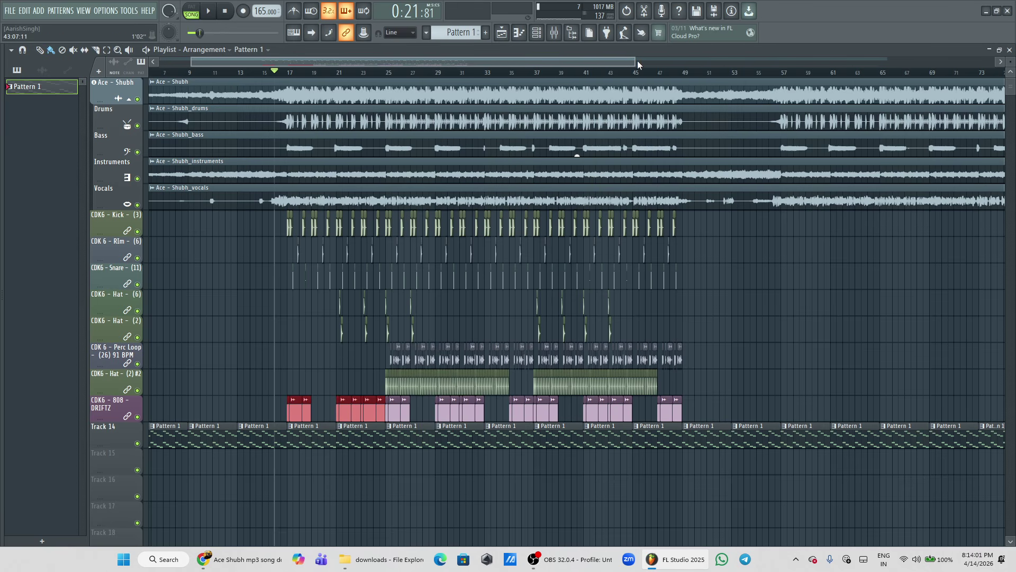
- Copy all drum and 808 clips of bars 17 to 48 to start at bar 57
drag(638, 63, 685, 75)
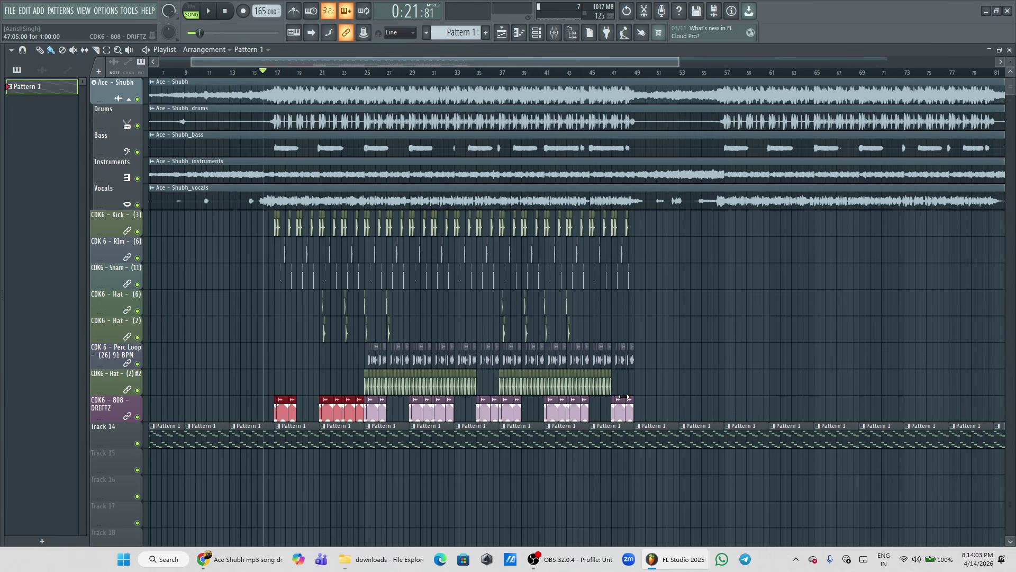
drag(687, 211, 734, 402)
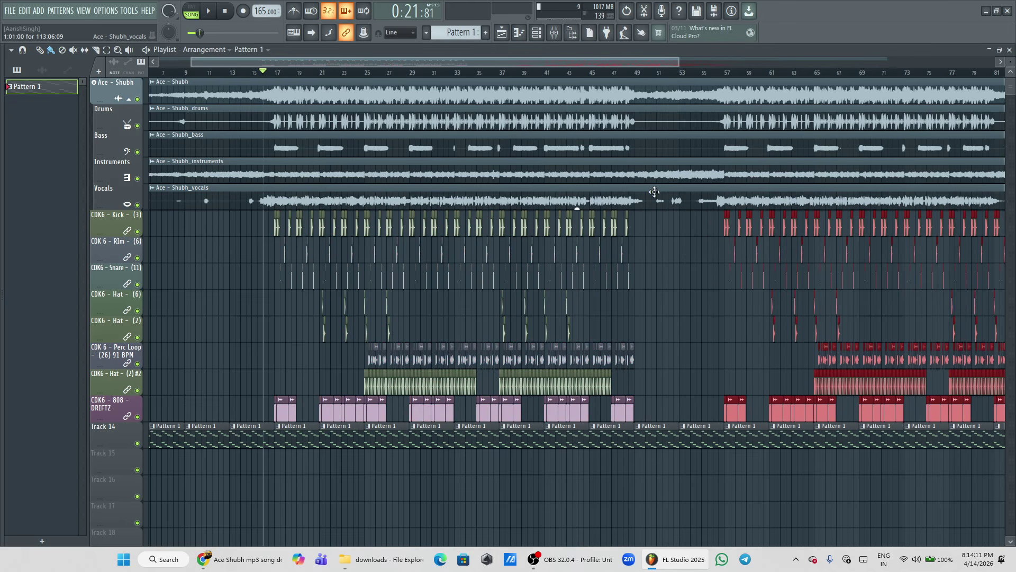
drag(679, 61, 902, 61)
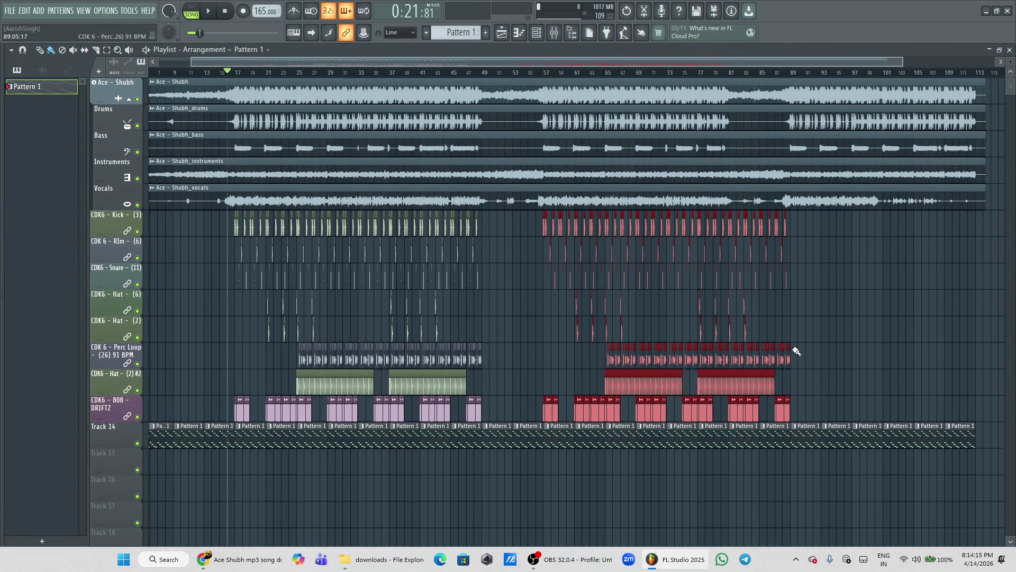
- Copy the second drum and 808 section to start at bar 89 and delete the copied material past bar 113
drag(819, 236, 551, 415)
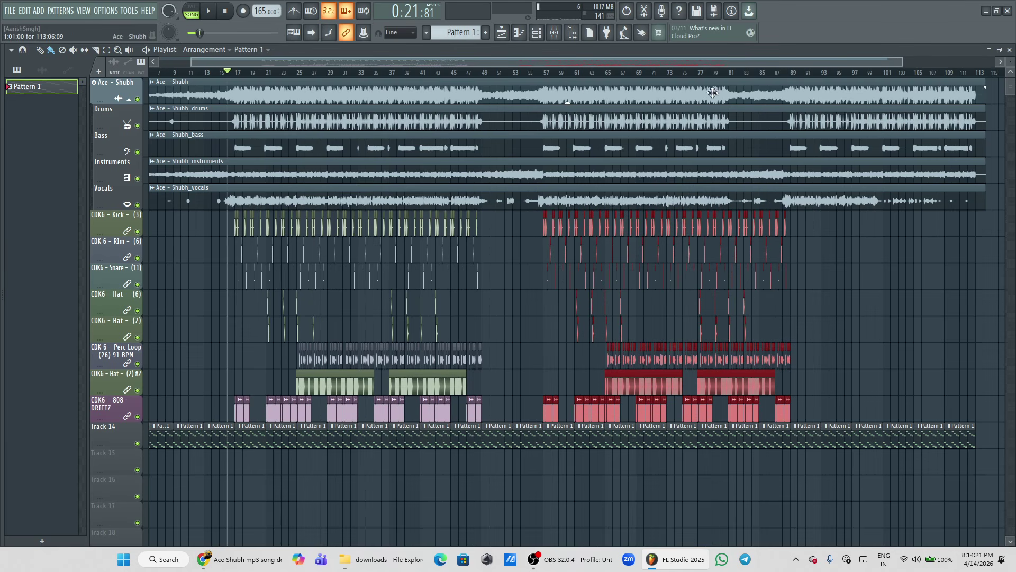
scroll(731, 77, up, 3)
scroll(725, 62, right, 1)
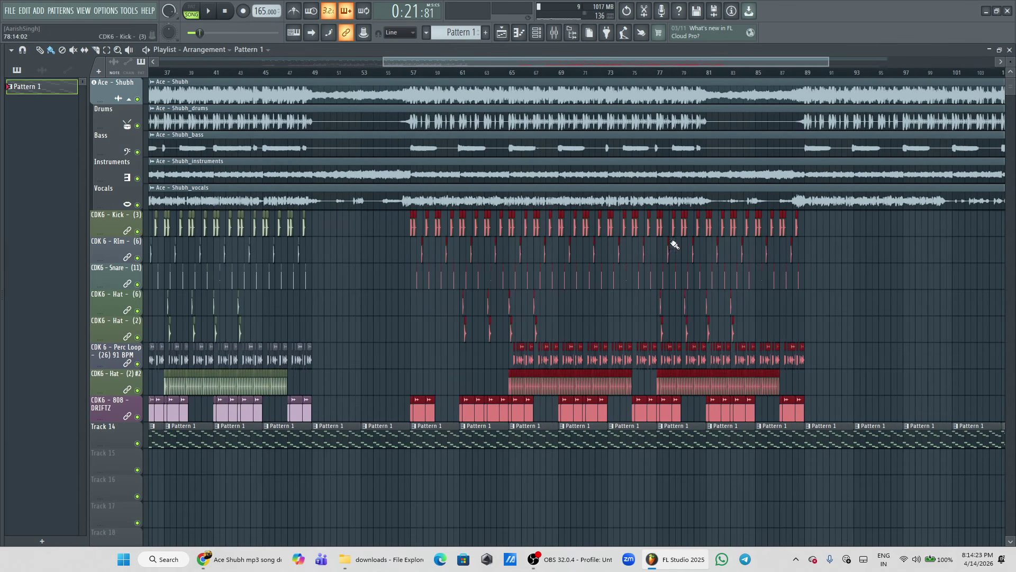
mouse_move(641, 416)
mouse_down()
mouse_move(974, 402)
mouse_move(962, 394)
mouse_move(915, 405)
mouse_move(901, 423)
mouse_up()
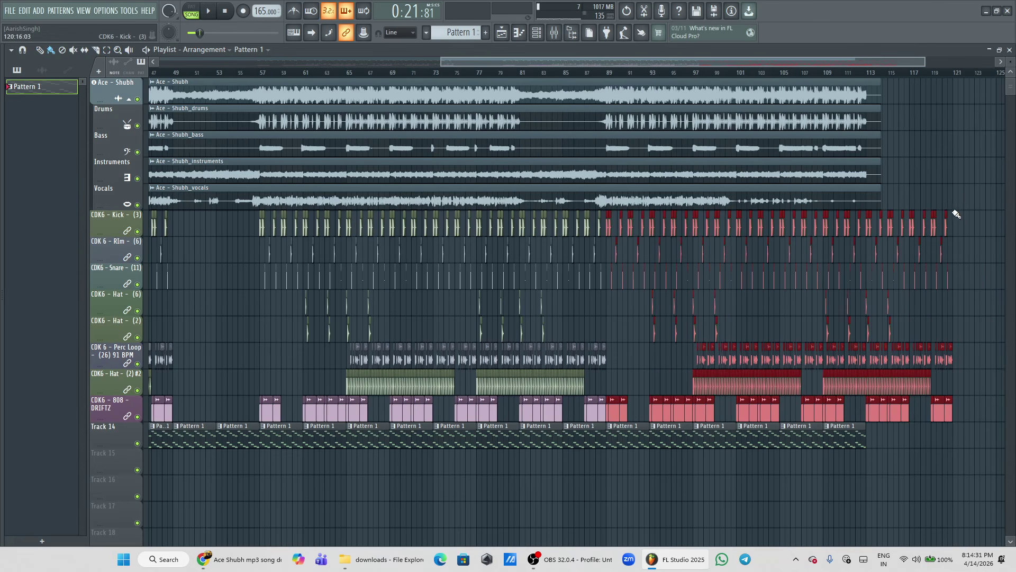
right_click(947, 220)
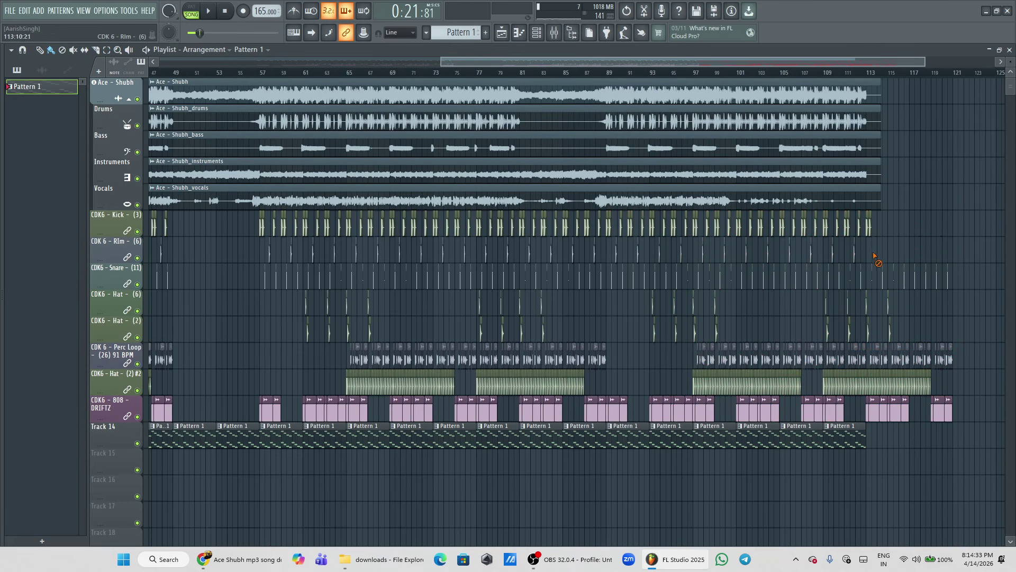
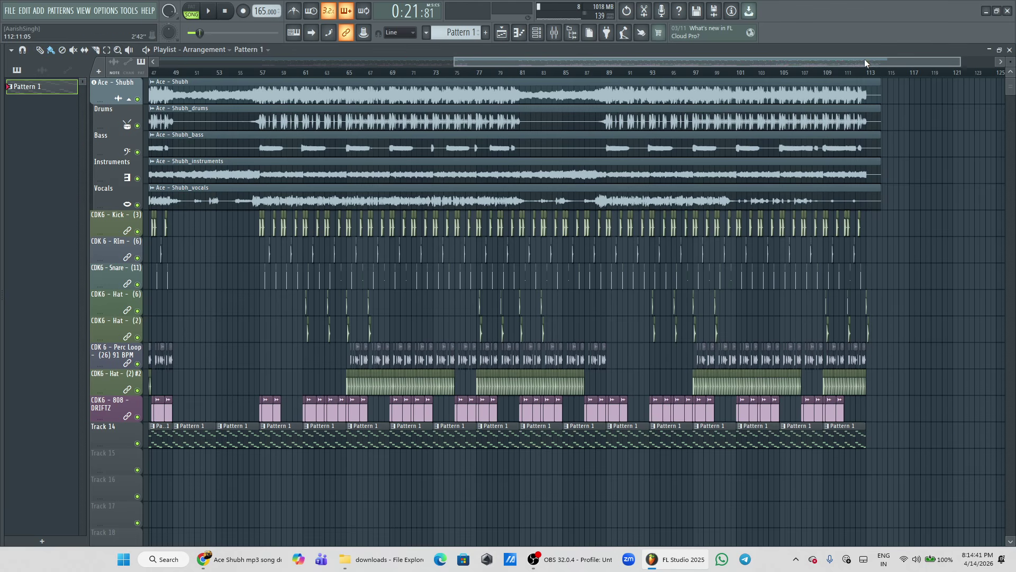
- Mute the full Ace - Shubh audio track and play the arrangement briefly from bar 1
drag(865, 63, 371, 63)
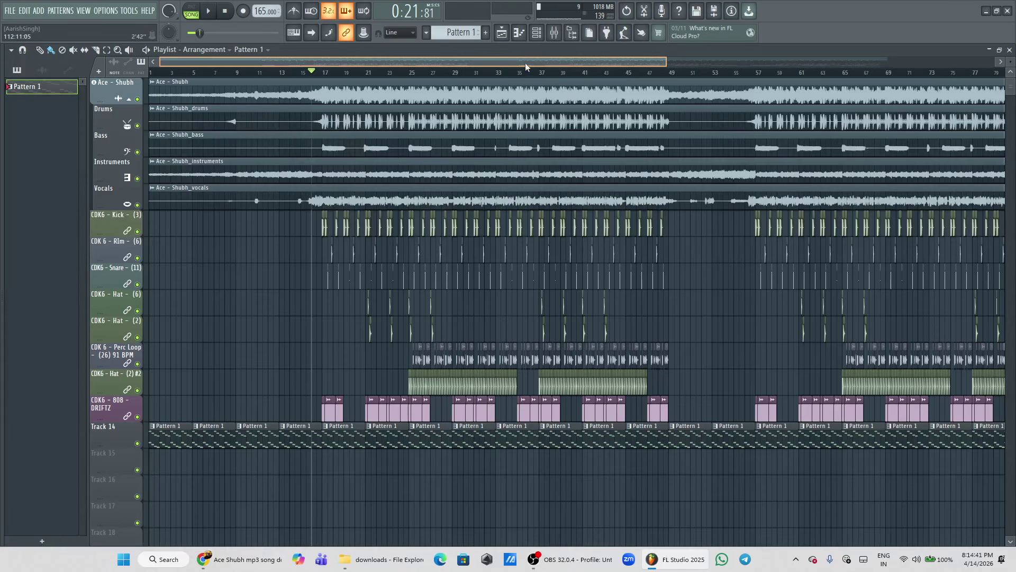
click(137, 99)
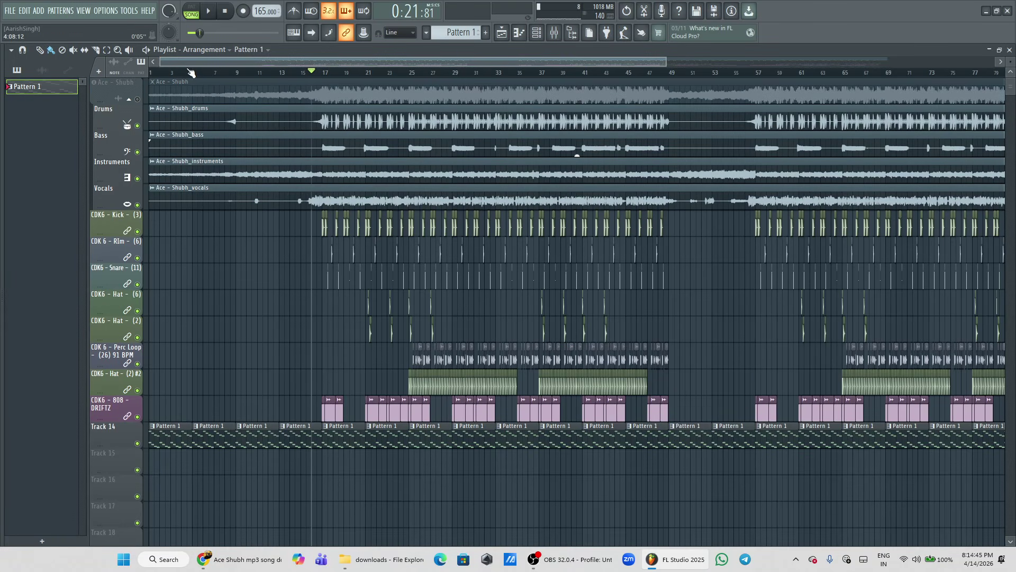
key(space)
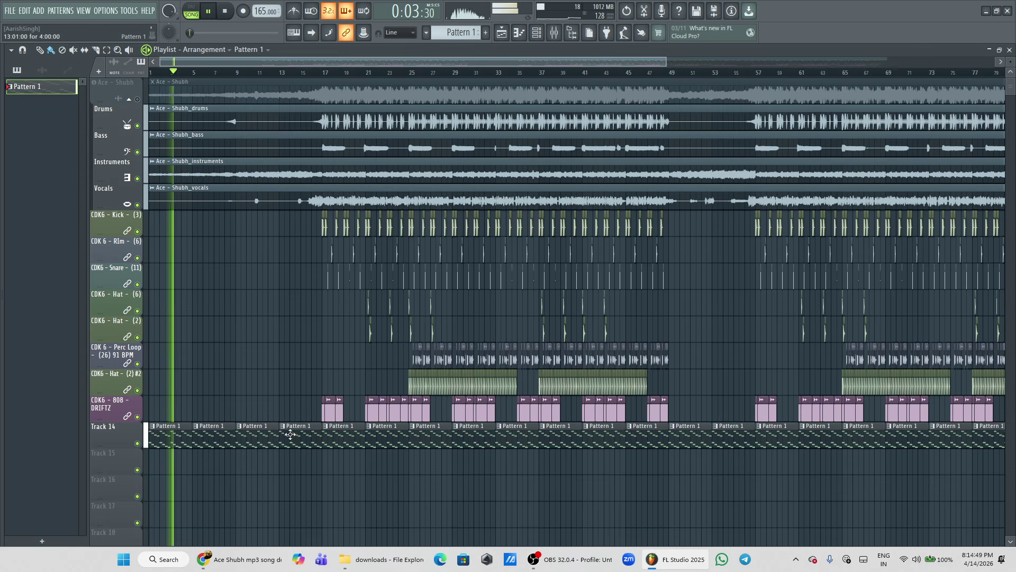
key(space)
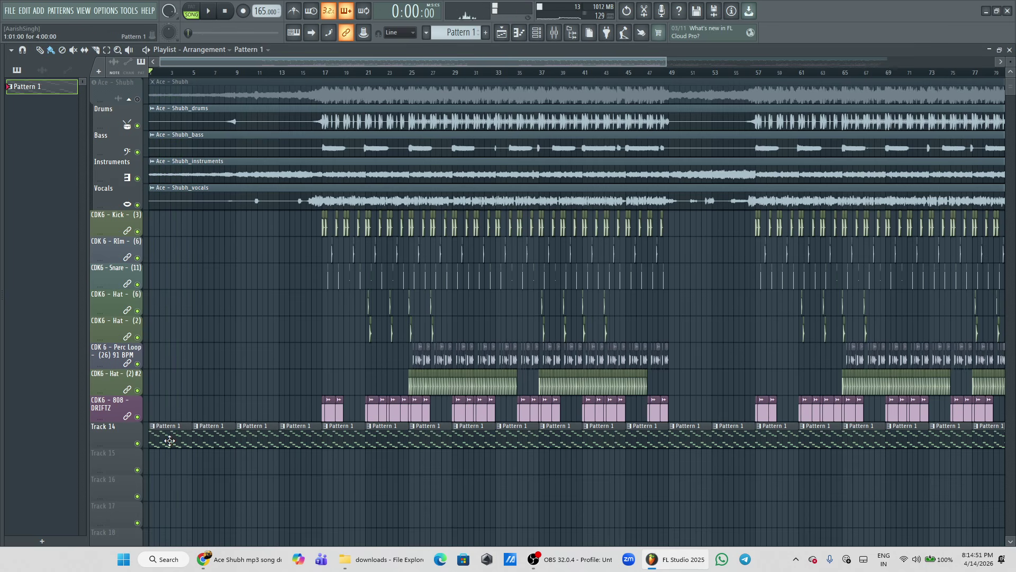
- Play from the start while varying Insert 9's HalfTime mix through 0%, 41% and 29%, with multilink enabled to capture the parameter
click(561, 35)
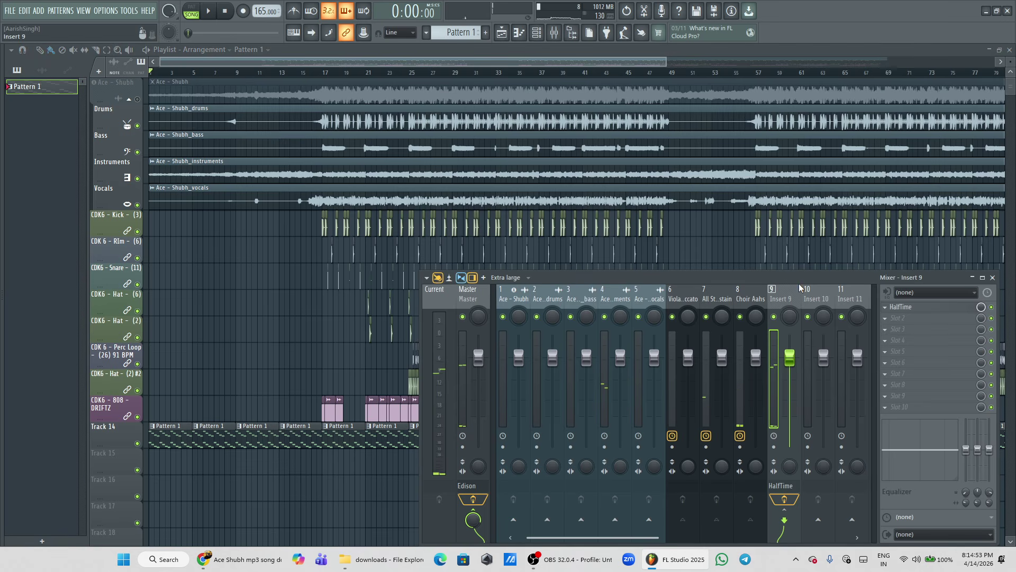
click(921, 308)
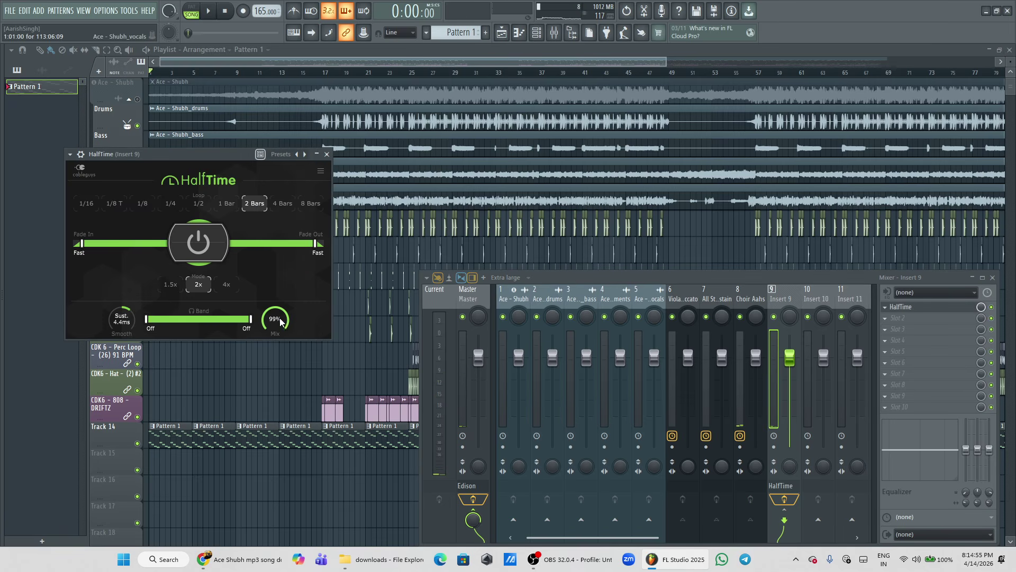
key(space)
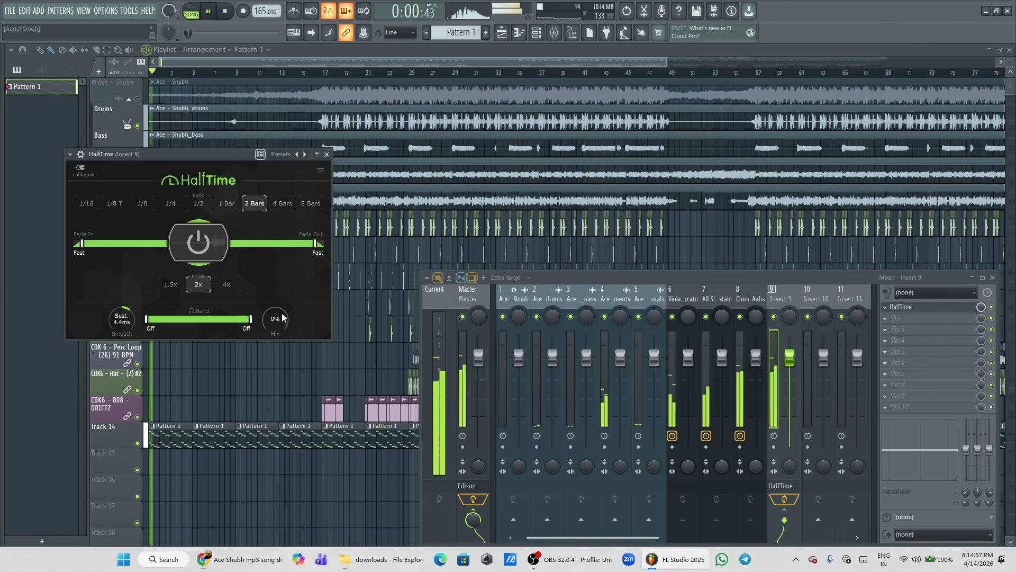
drag(282, 318, 282, 305)
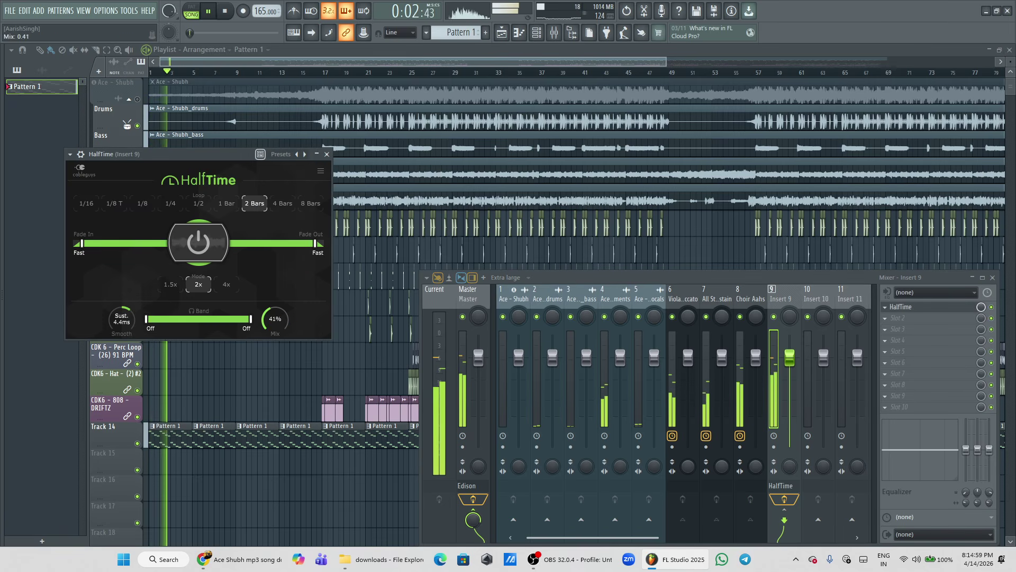
key(space)
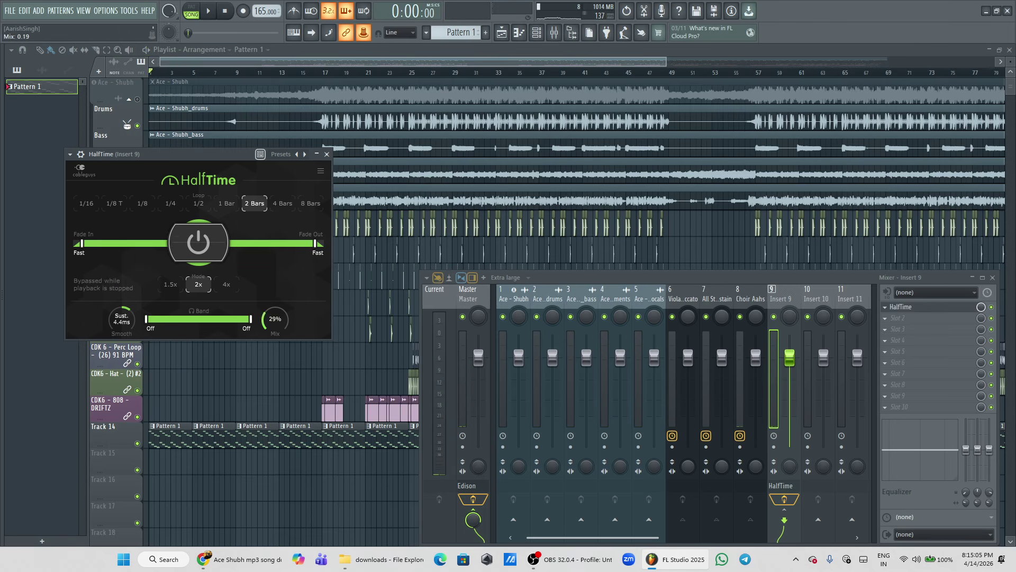
key(F12)
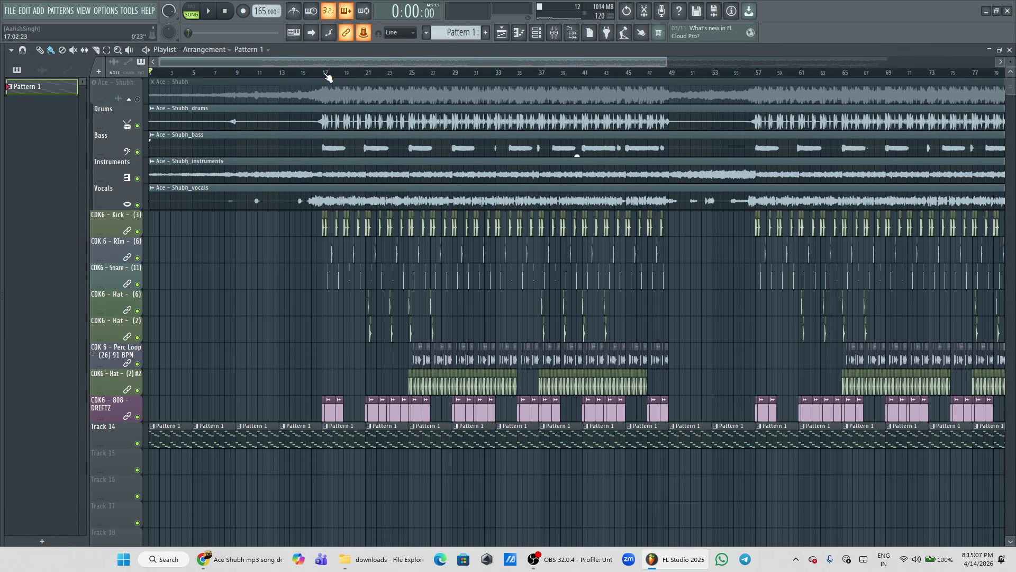
- Select bars 1 to 8 in the playlist and create an automation clip for the HalfTime mix on Insert 9
drag(328, 75, 149, 93)
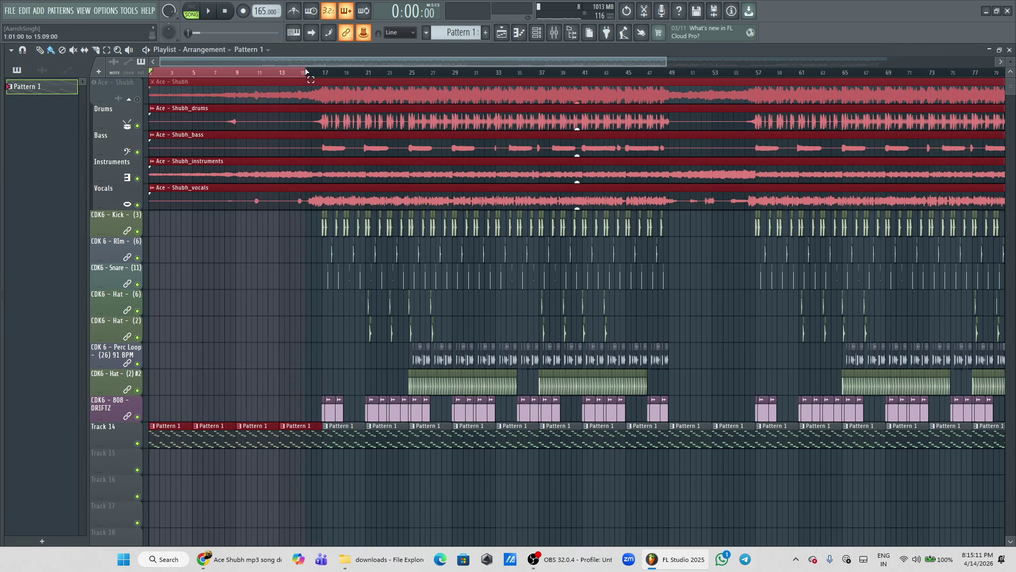
right_click(365, 34)
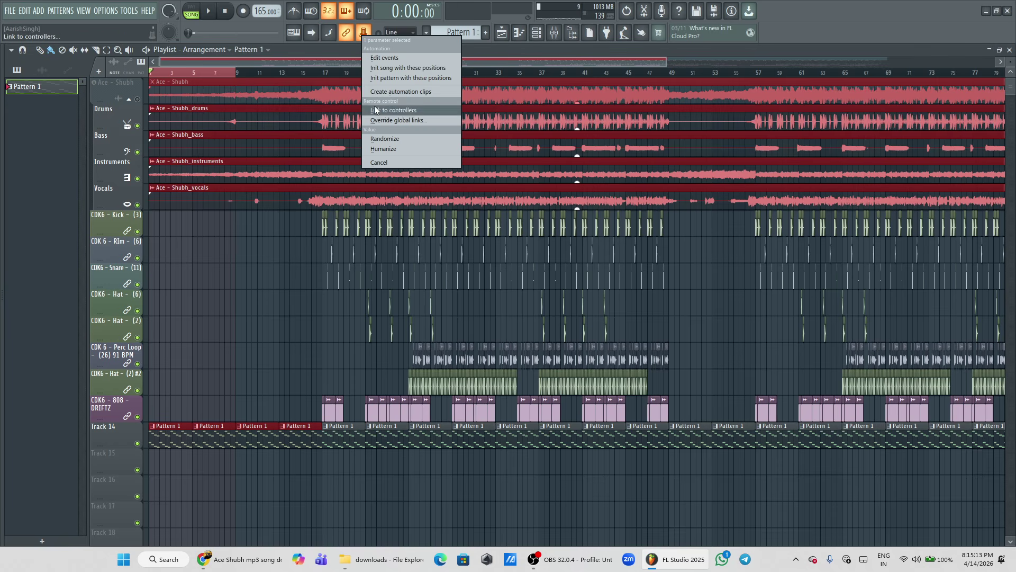
click(410, 92)
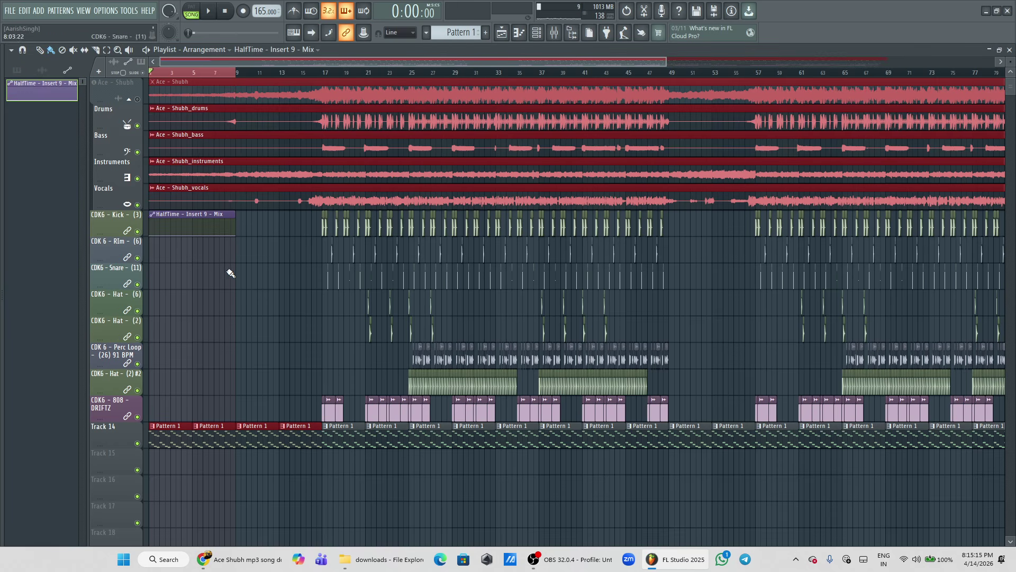
click(238, 236)
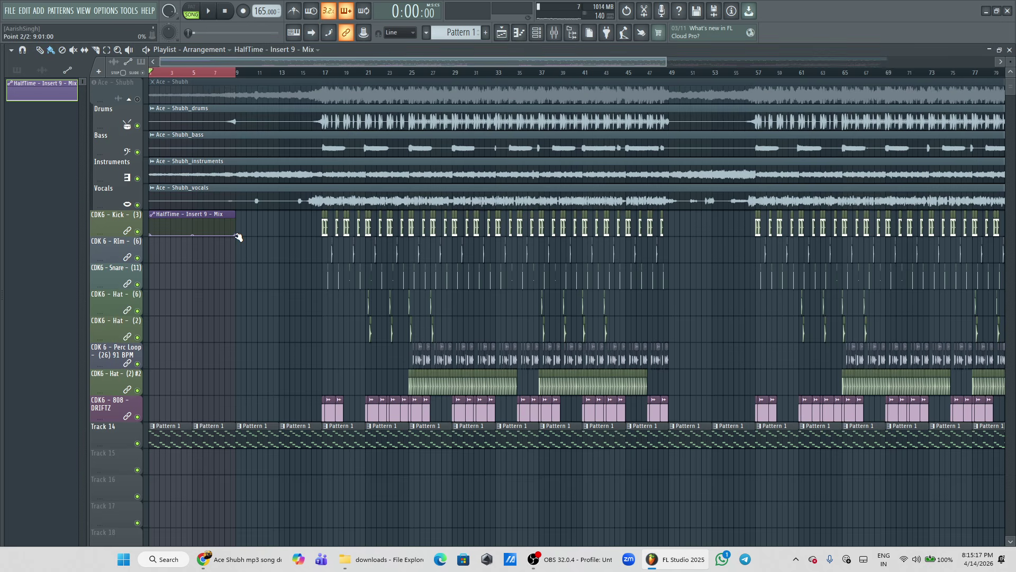
- Raise the end point of the HalfTime mix automation clip at bar 9 to maximum, curve the ramp slightly, and play it from the start
click(554, 34)
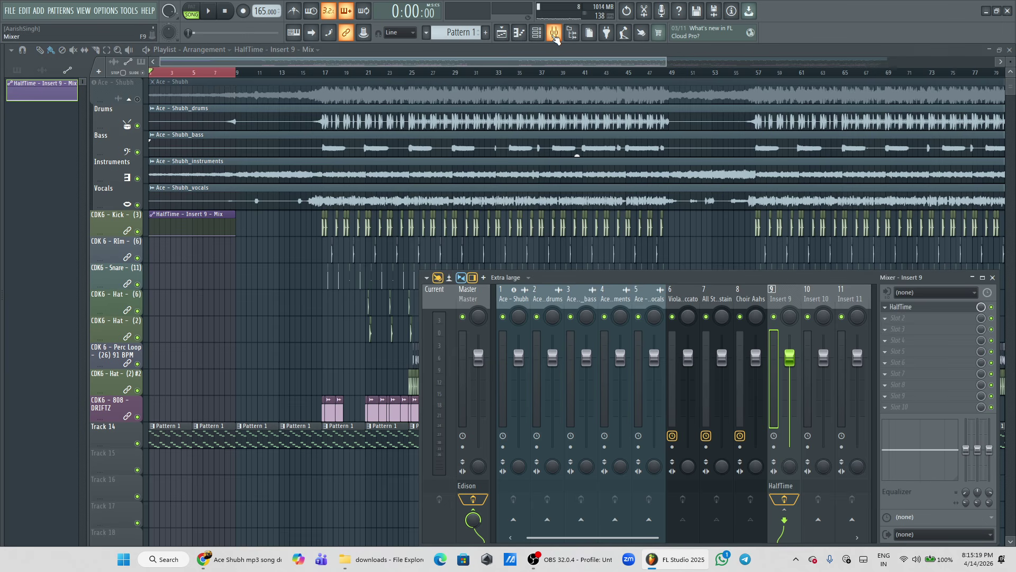
click(931, 308)
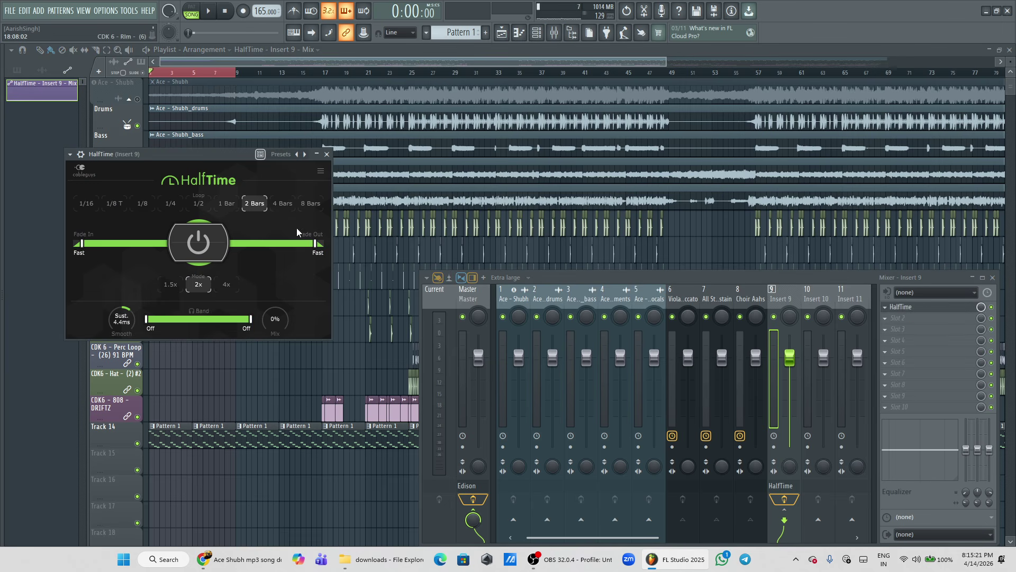
click(326, 154)
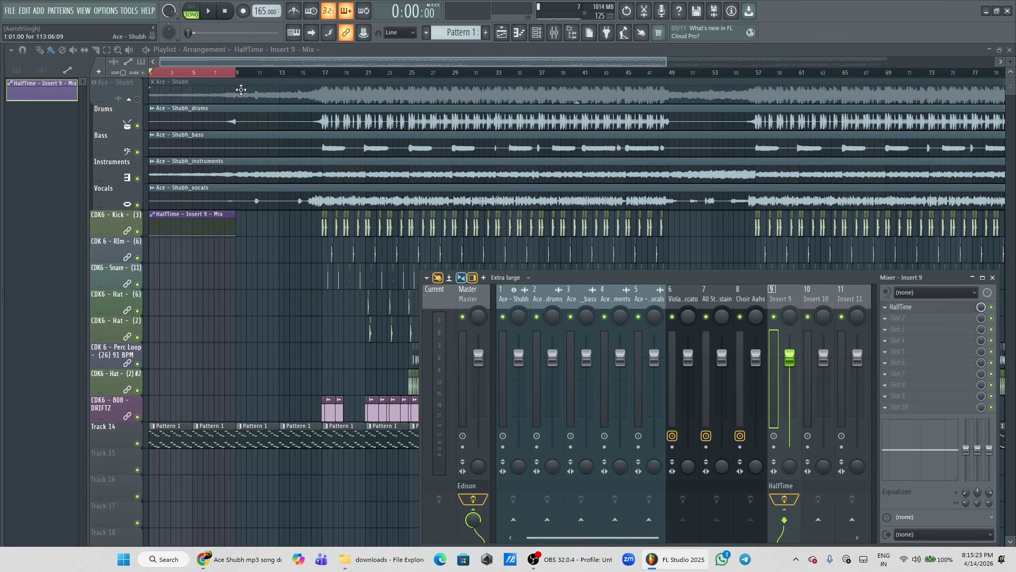
drag(238, 237, 238, 213)
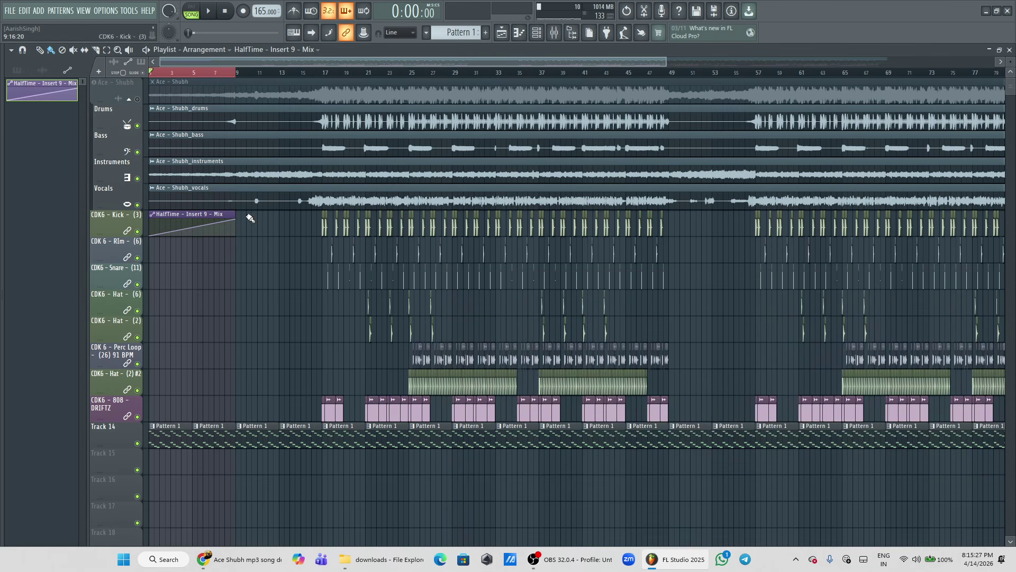
key(space)
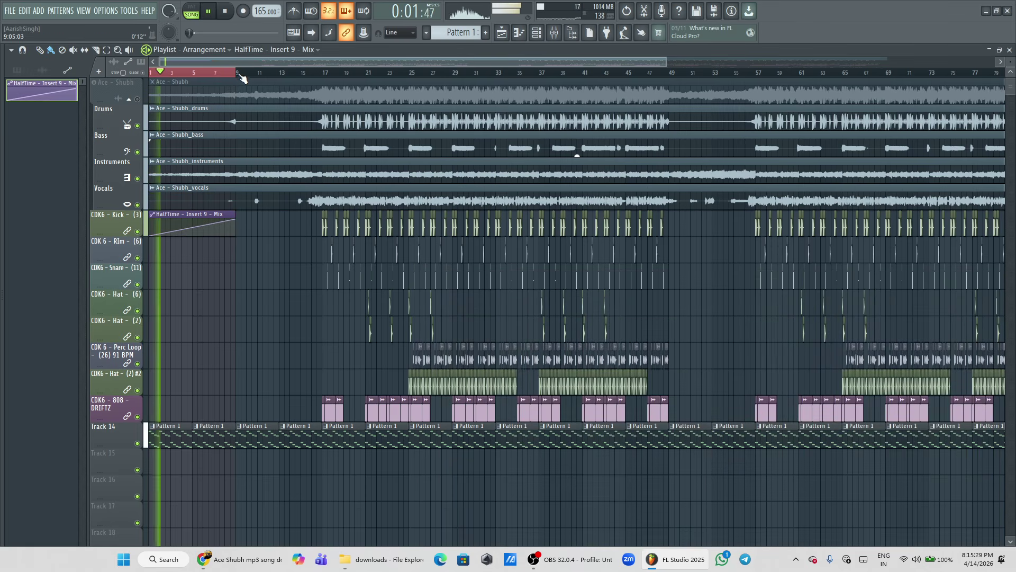
key(space)
key(space)
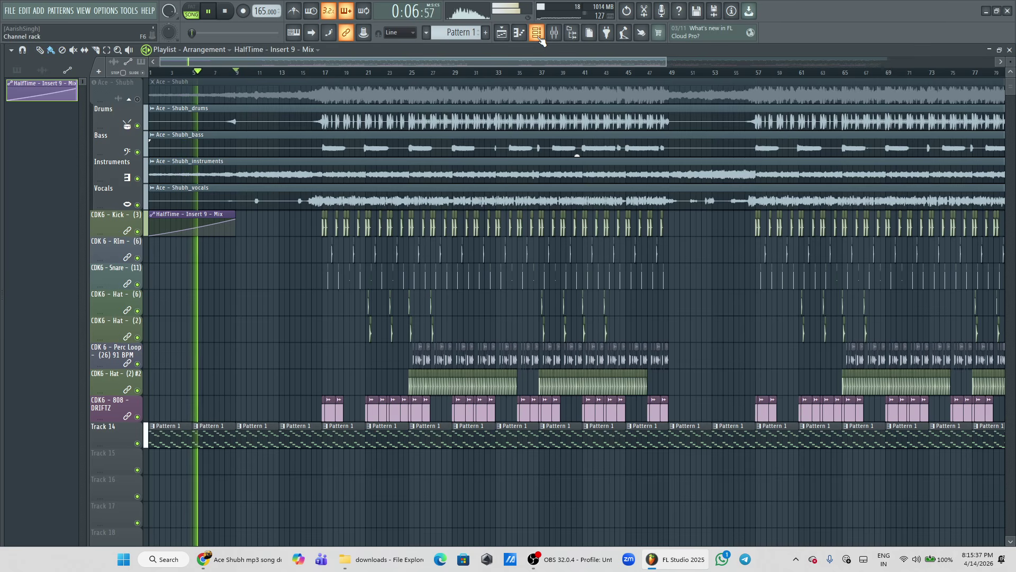
- Mute the instruments, bass and drums stems of Ace - Shubh during playback, keeping only the vocals stem active, and stop playback
click(137, 179)
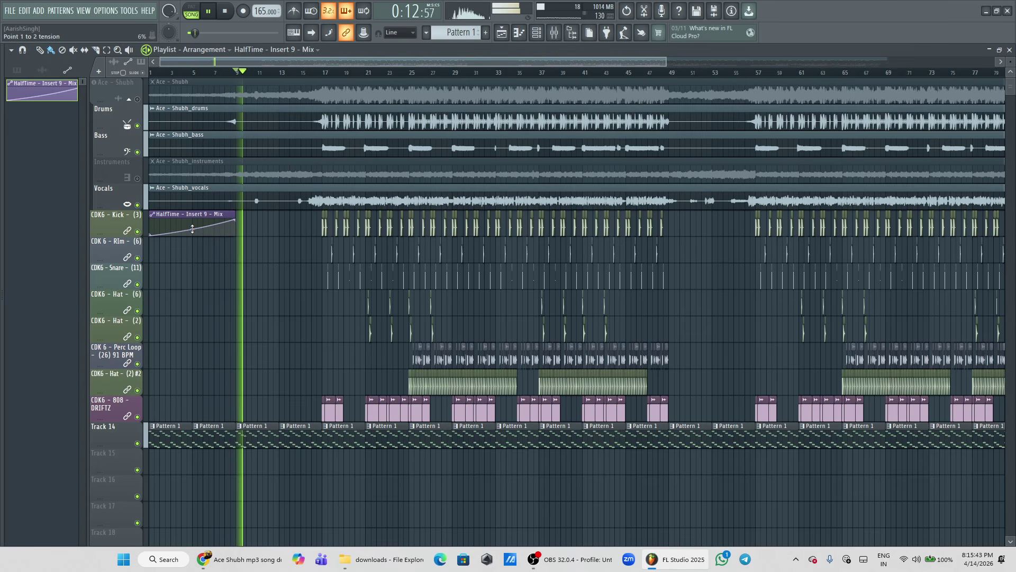
click(144, 181)
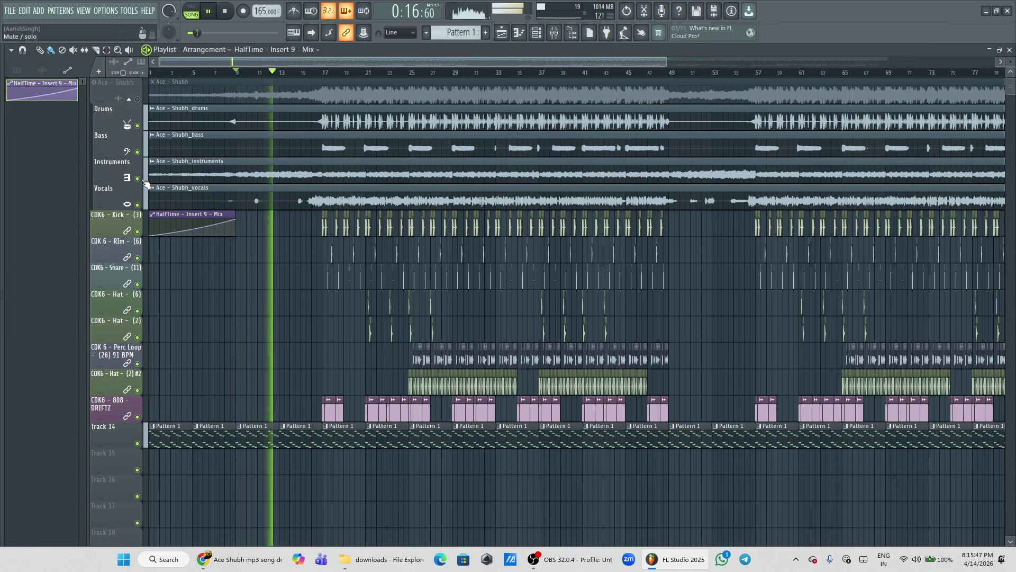
click(144, 181)
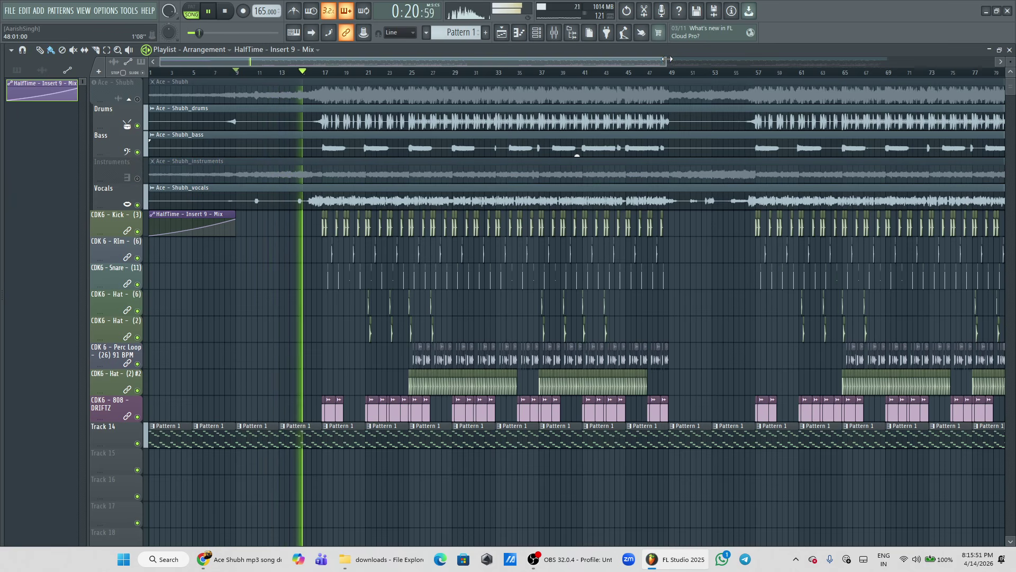
drag(667, 60, 680, 60)
drag(139, 144, 139, 132)
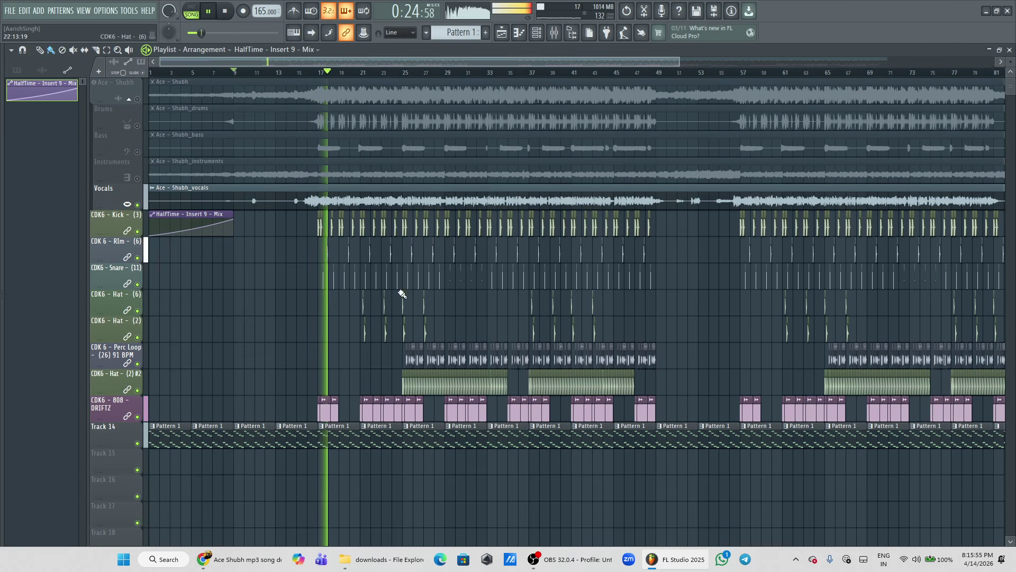
drag(680, 60, 750, 60)
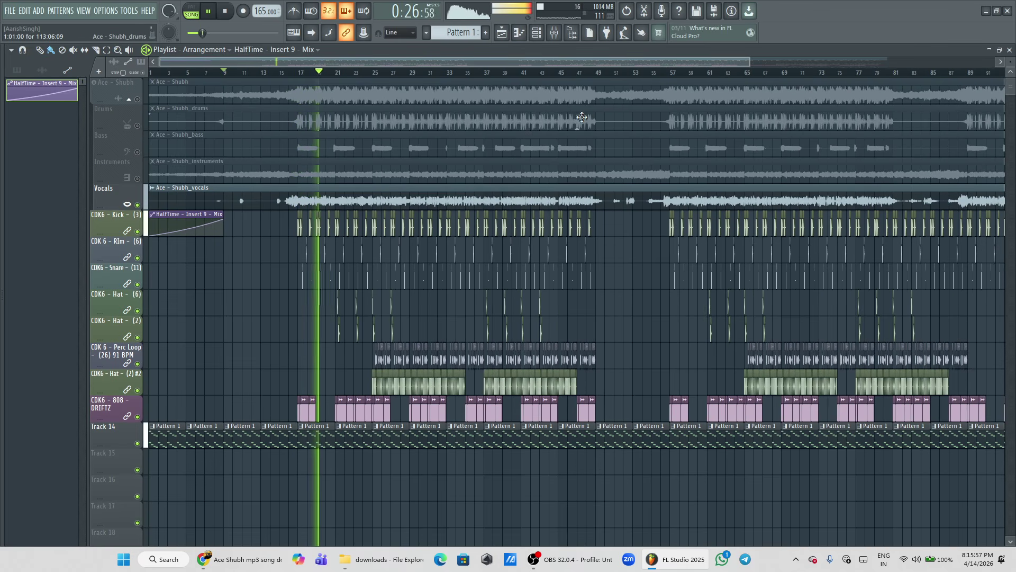
key(F6)
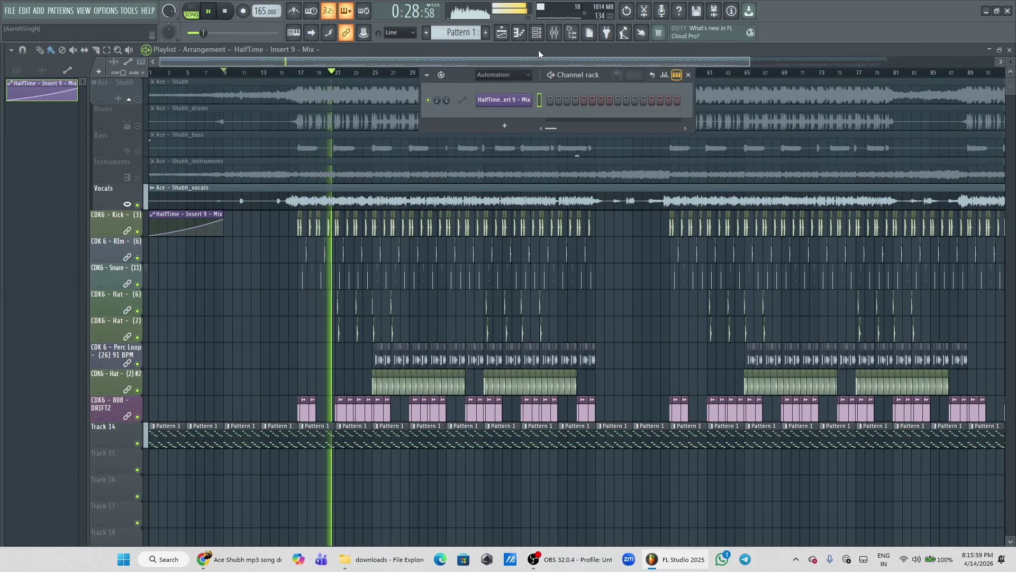
key(space)
key(F6)
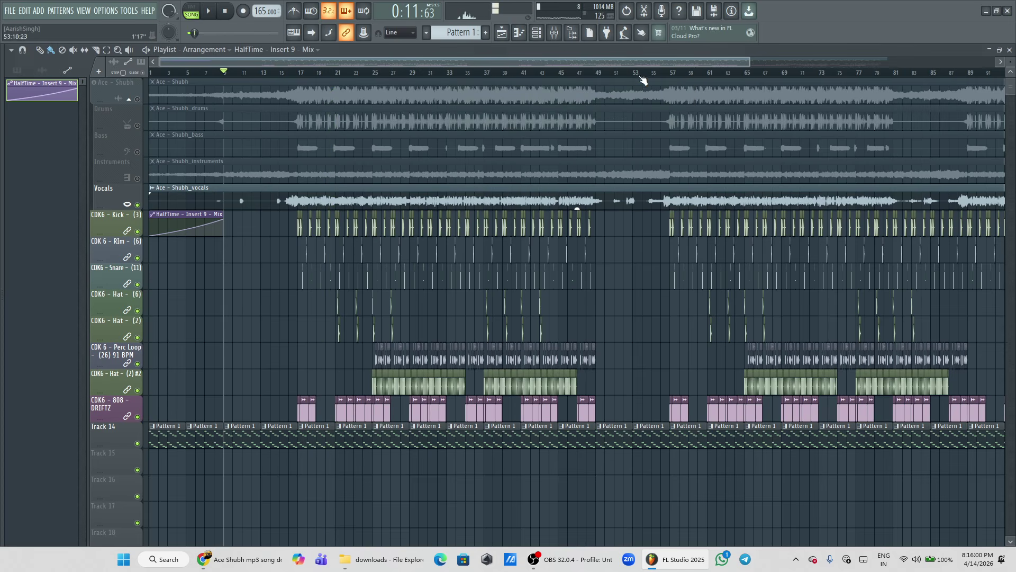
- Lower Insert 9's volume by about 1.7 dB while playing from bar 9, and check its HalfTime mix setting
click(556, 34)
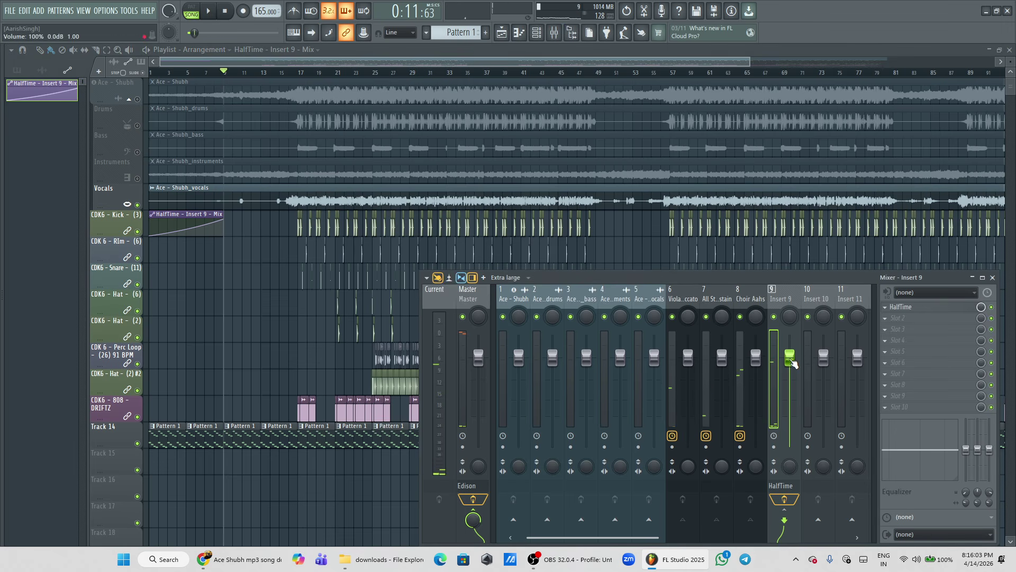
key(space)
drag(792, 361, 792, 370)
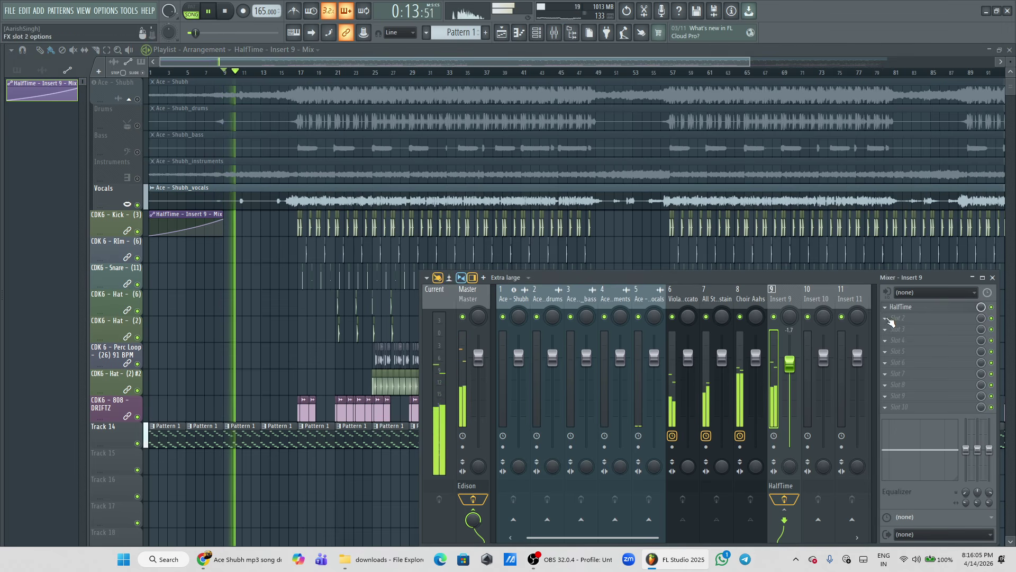
click(901, 307)
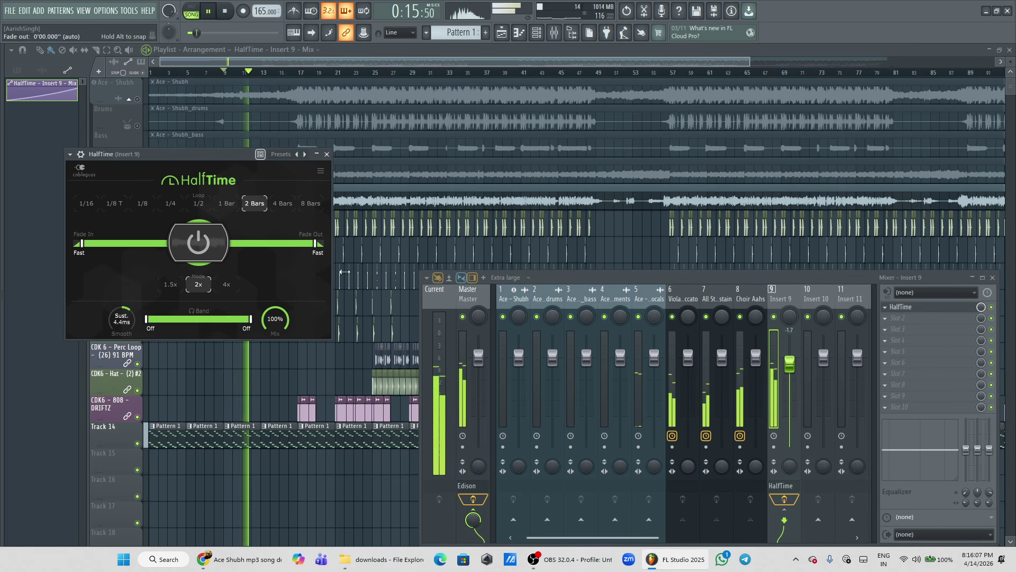
click(327, 154)
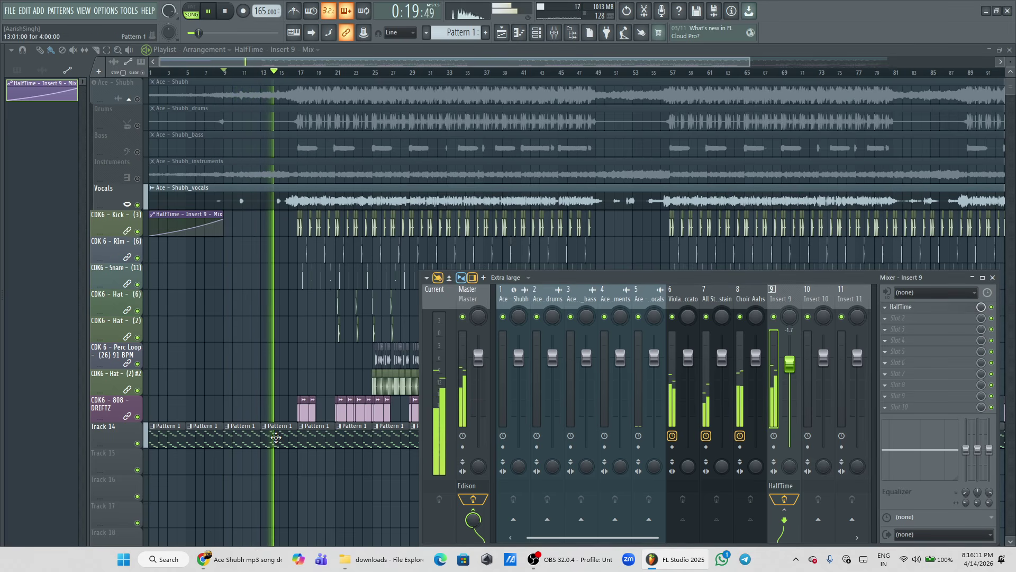
key(space)
key(F9)
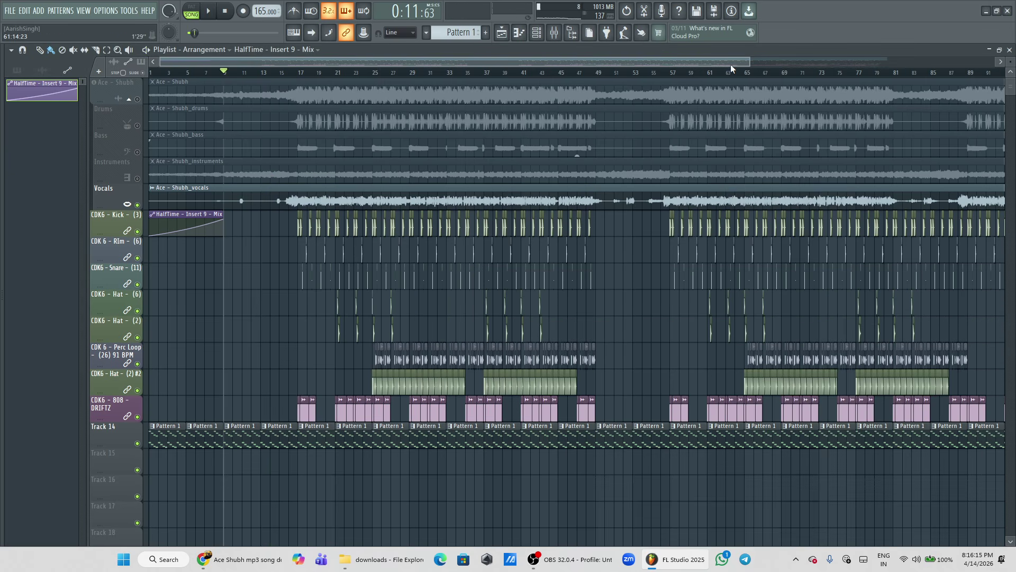
- Play the first drum section from bar 17 and compare the recreated beat with and without the vocals stem
drag(752, 62, 872, 62)
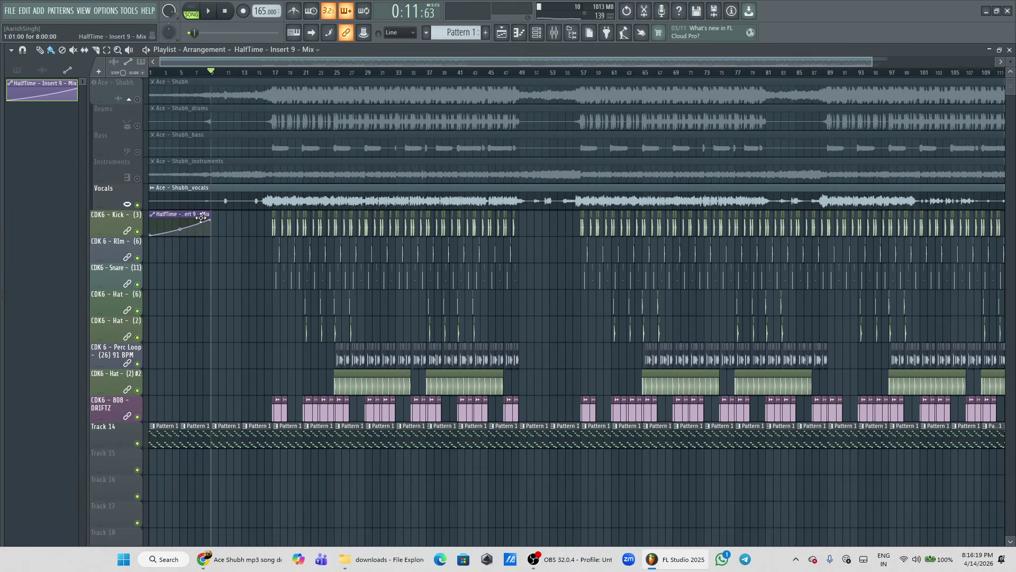
key(space)
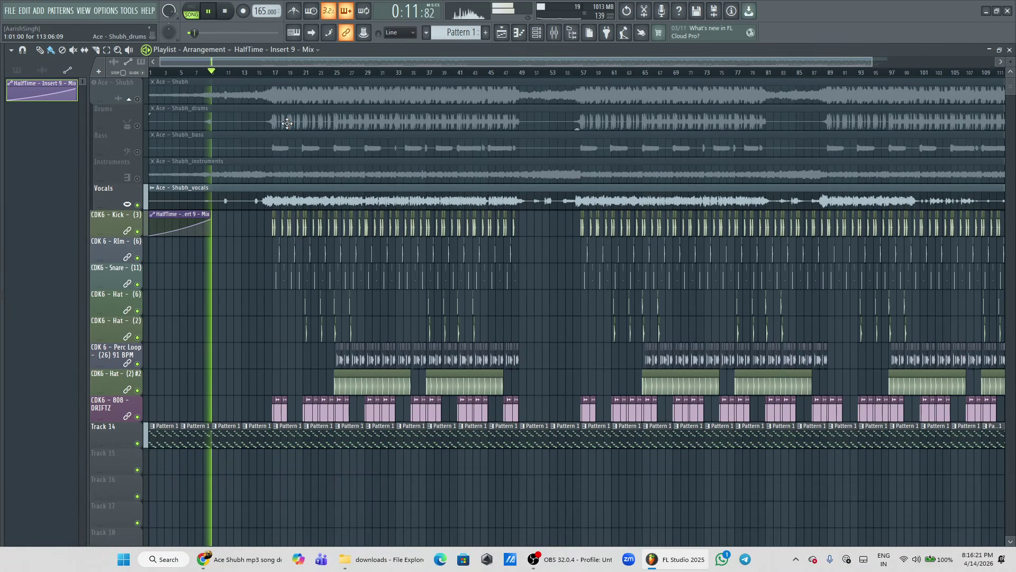
click(273, 73)
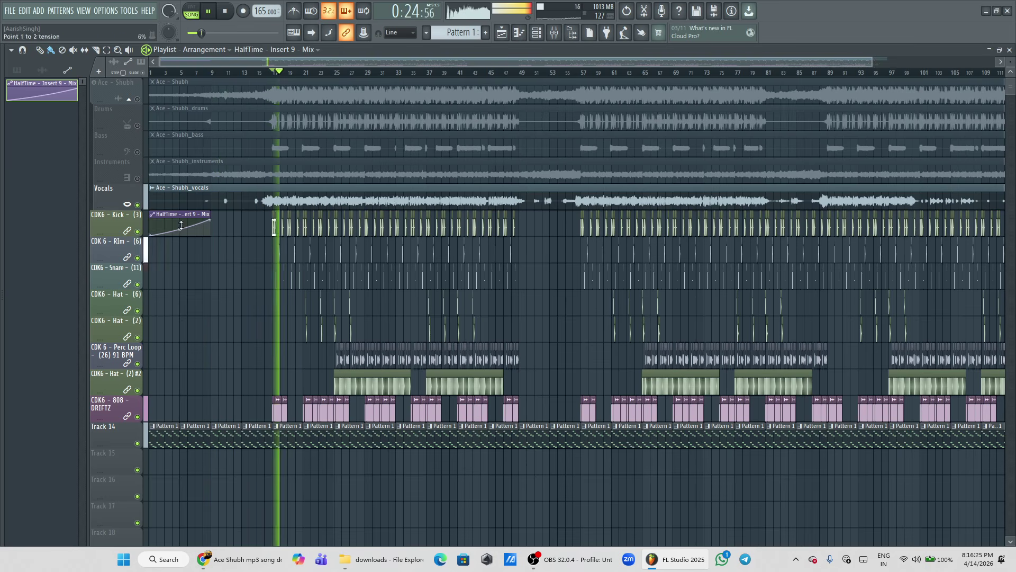
click(138, 205)
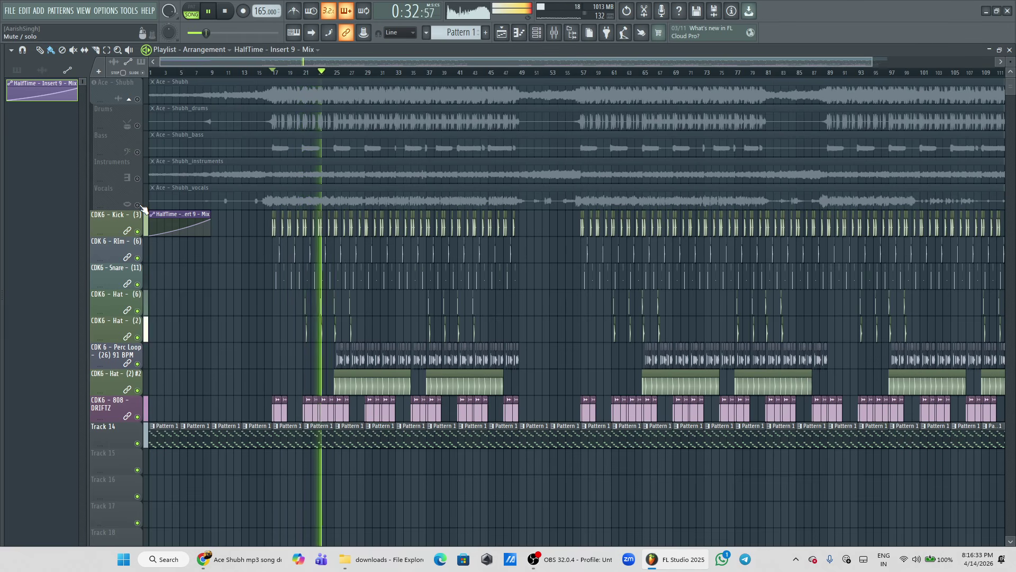
click(138, 205)
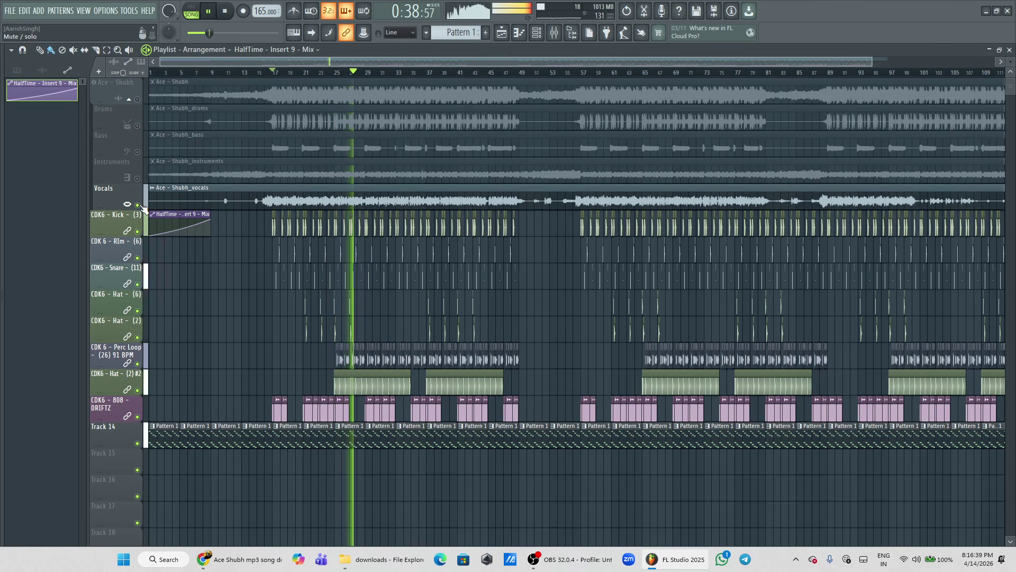
click(137, 205)
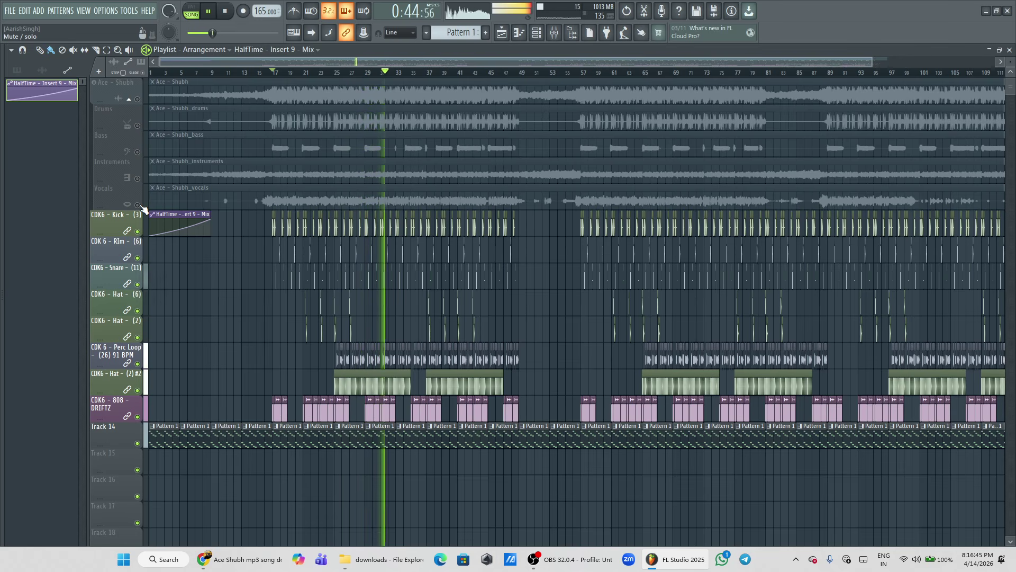
click(139, 206)
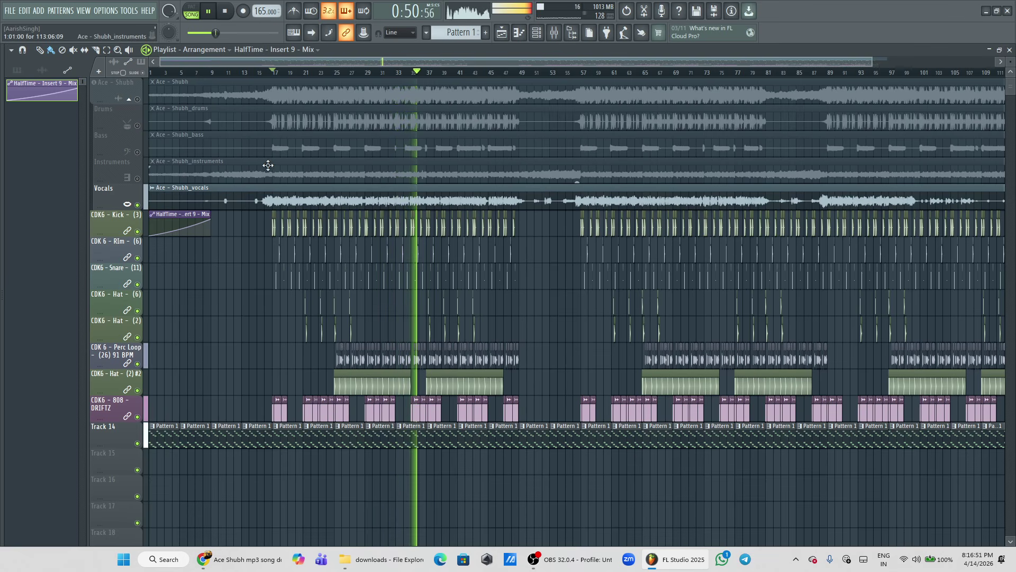
- Continue the with-and-without-vocals comparison into the second drum section, stop playback with the vocals unmuted, and view the full arrangement
click(128, 99)
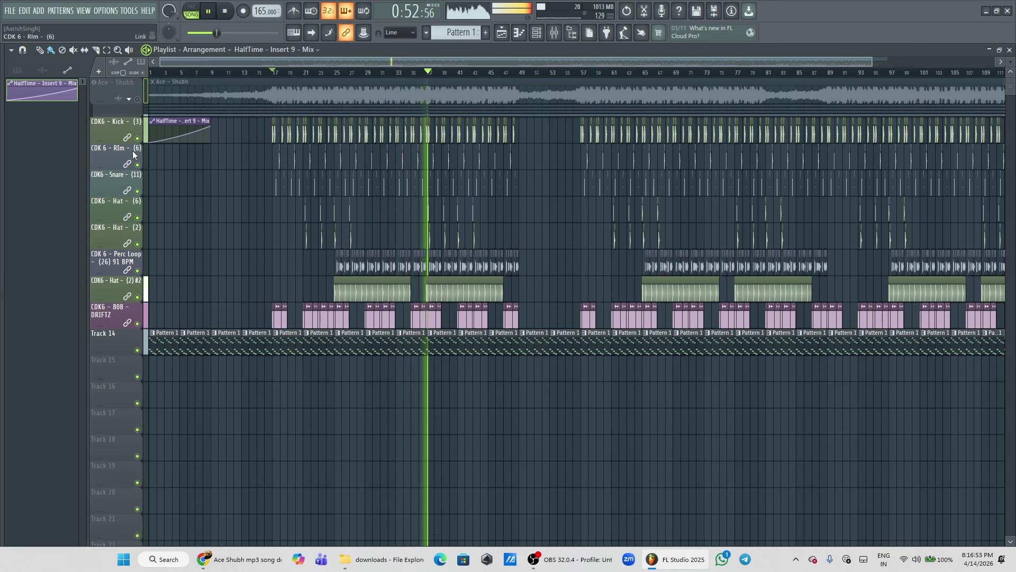
click(128, 99)
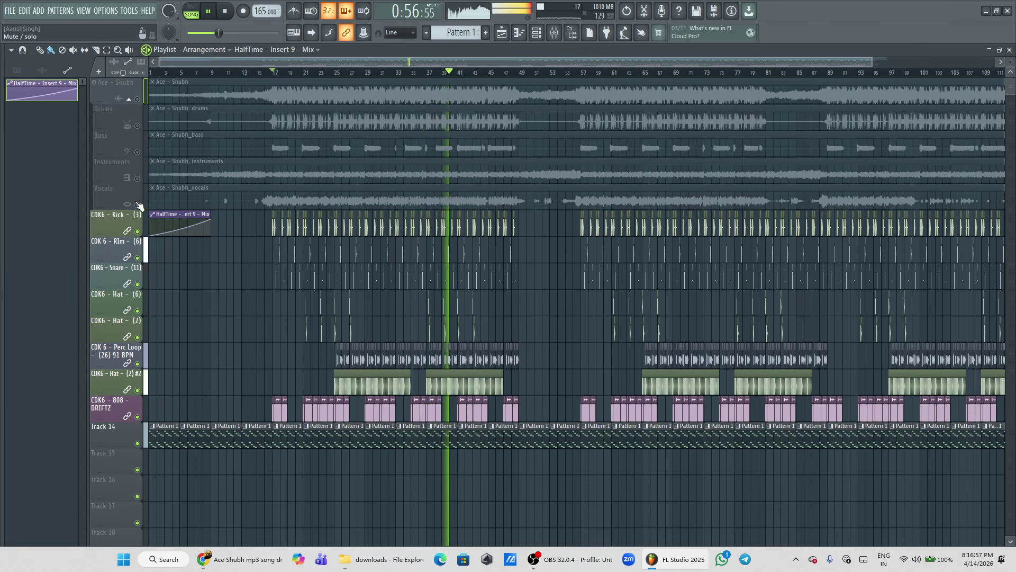
click(139, 205)
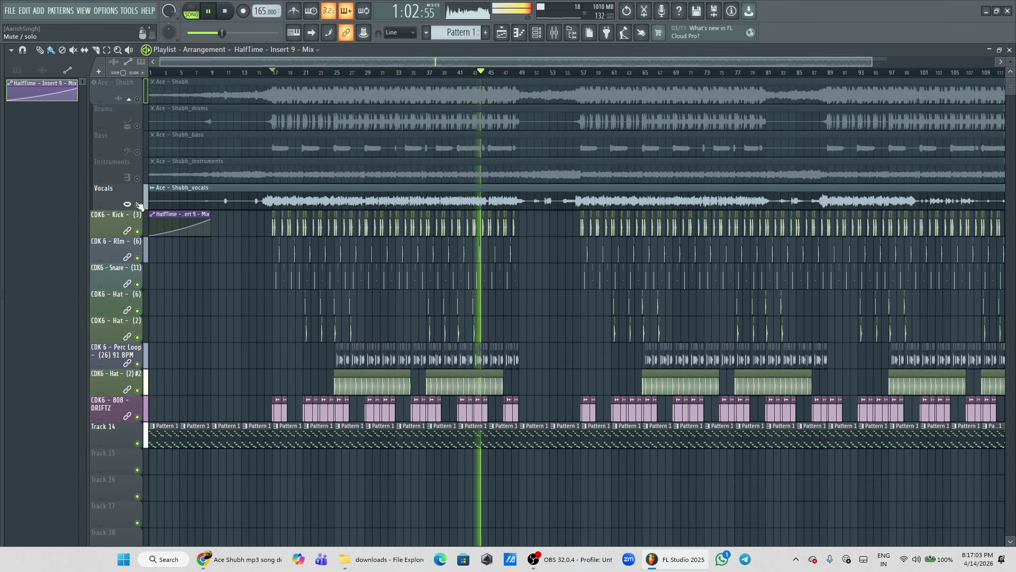
click(139, 206)
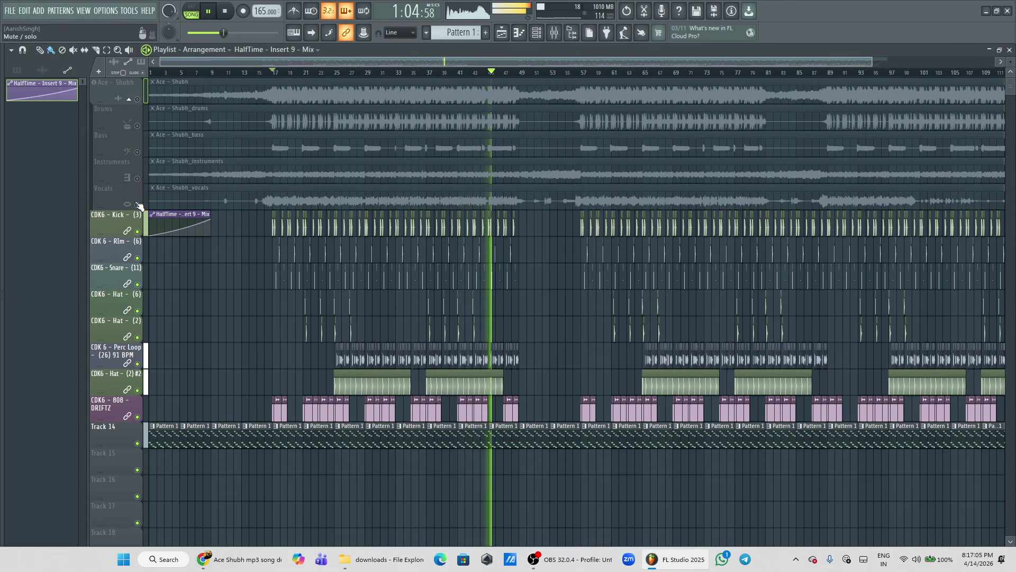
click(138, 205)
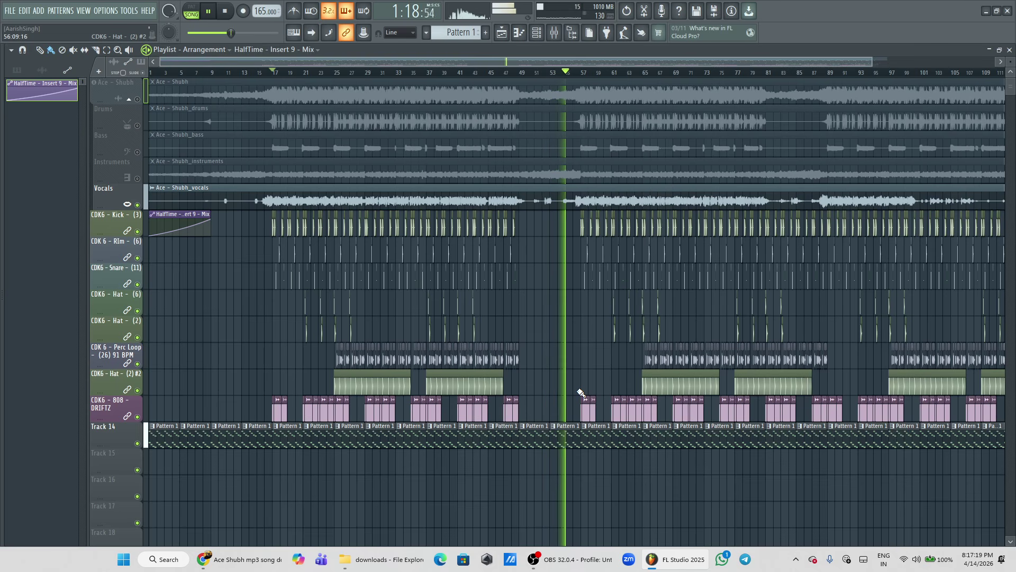
click(139, 205)
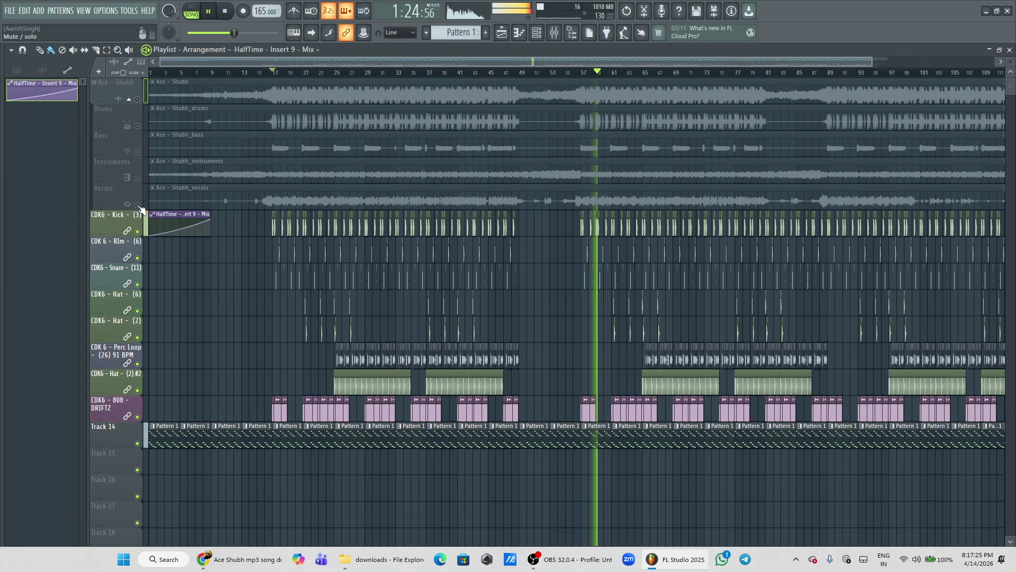
click(139, 205)
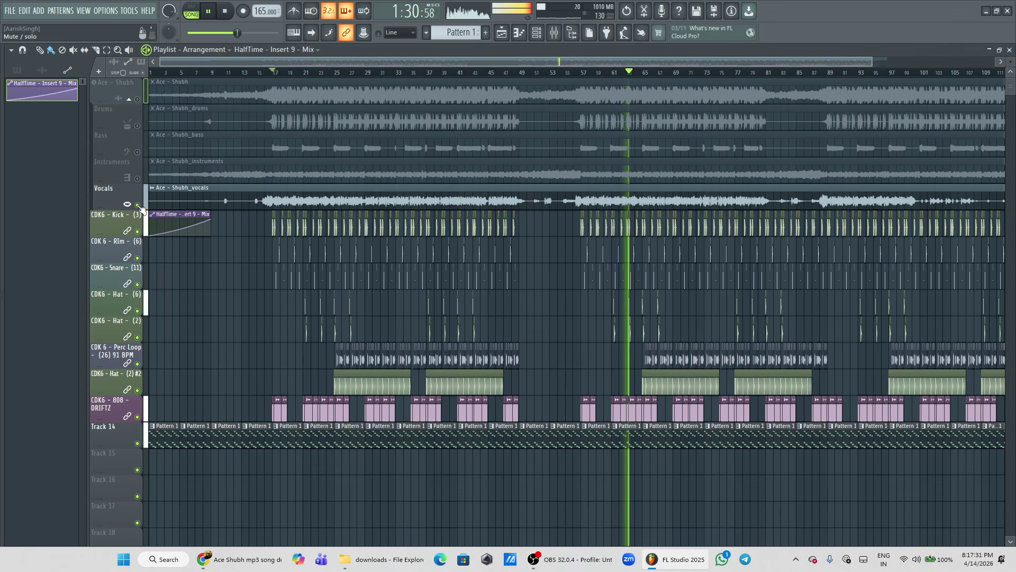
click(138, 205)
key(space)
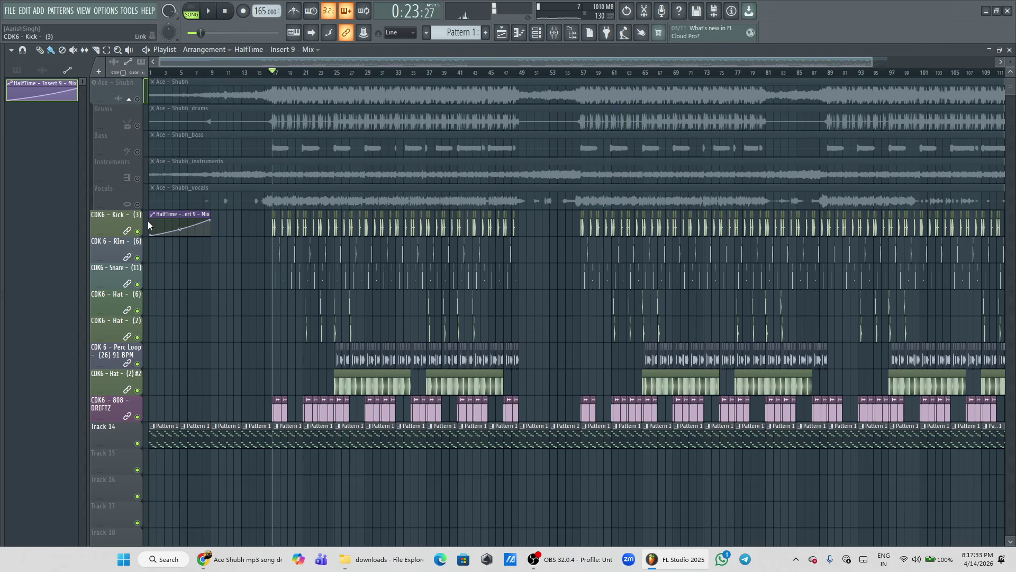
click(138, 206)
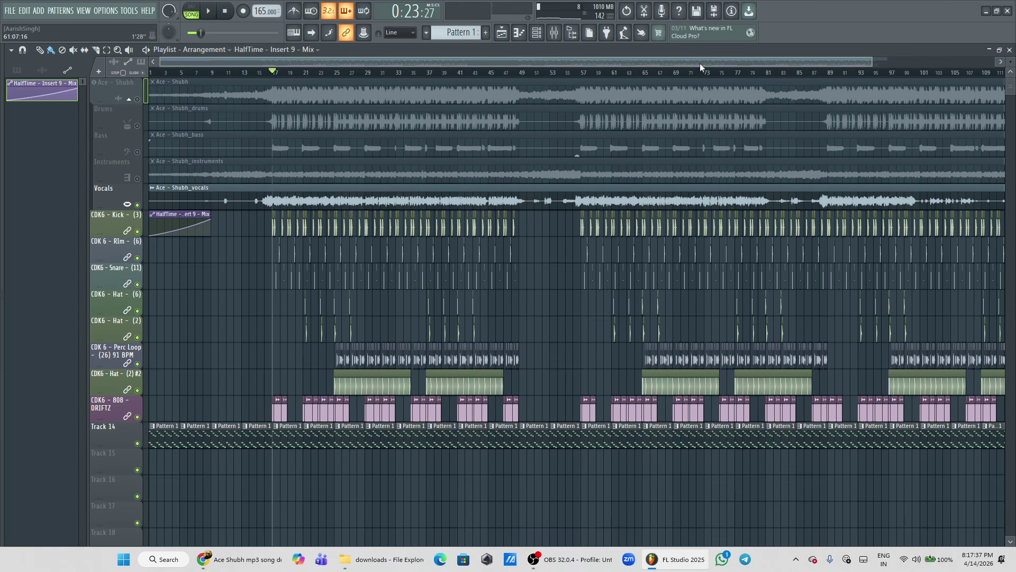
drag(871, 60, 919, 64)
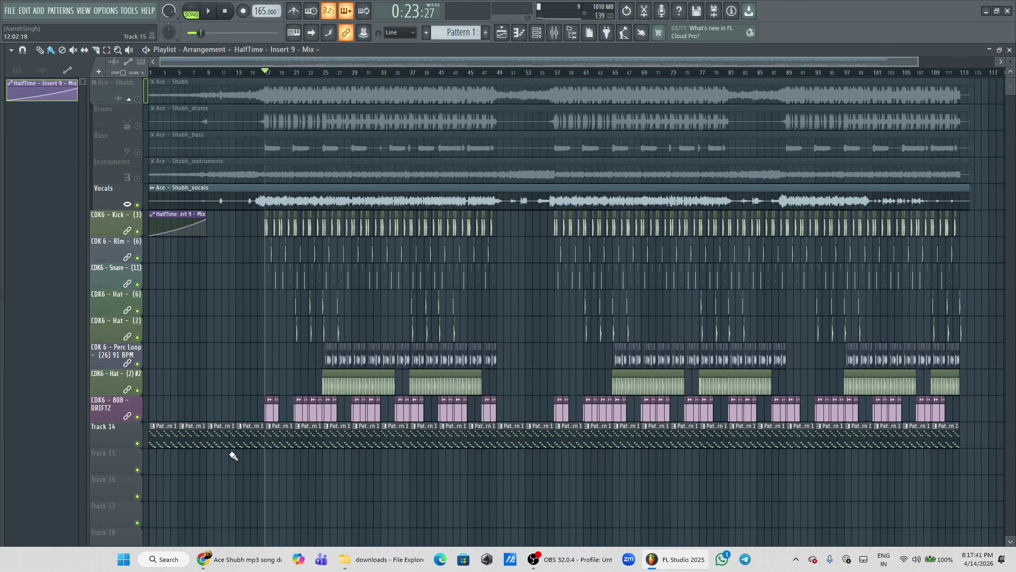
- Open the Pattern 1 melody in the Piano roll, play it in pattern mode, and check its channels in the Channel rack
double_click(221, 432)
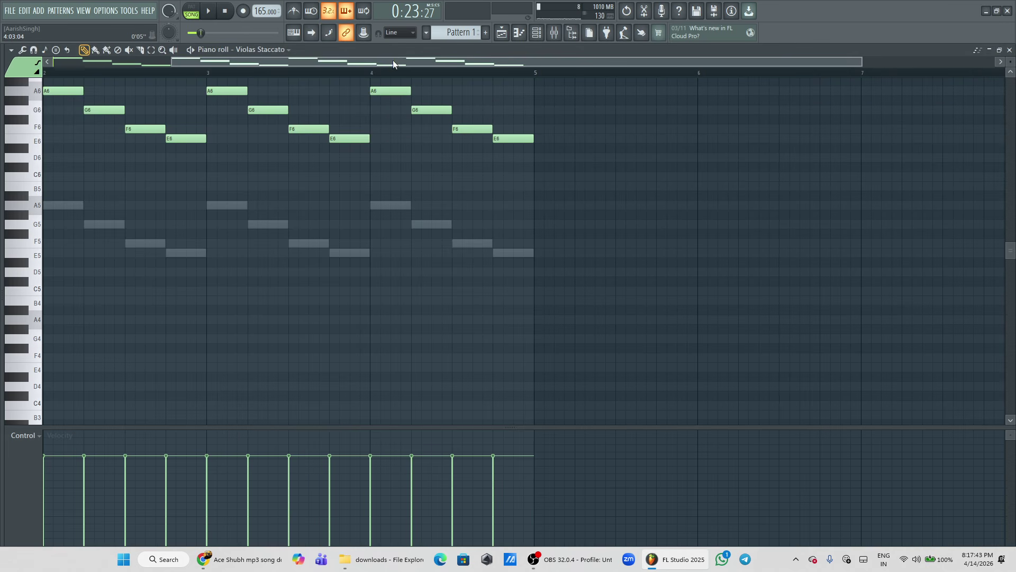
drag(712, 118, 67, 178)
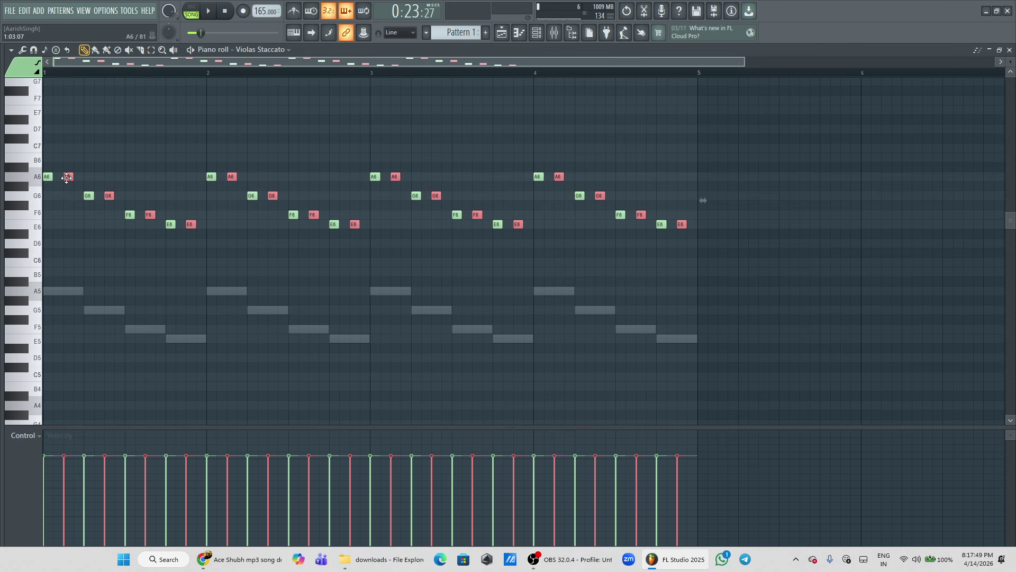
key(space)
key(space)
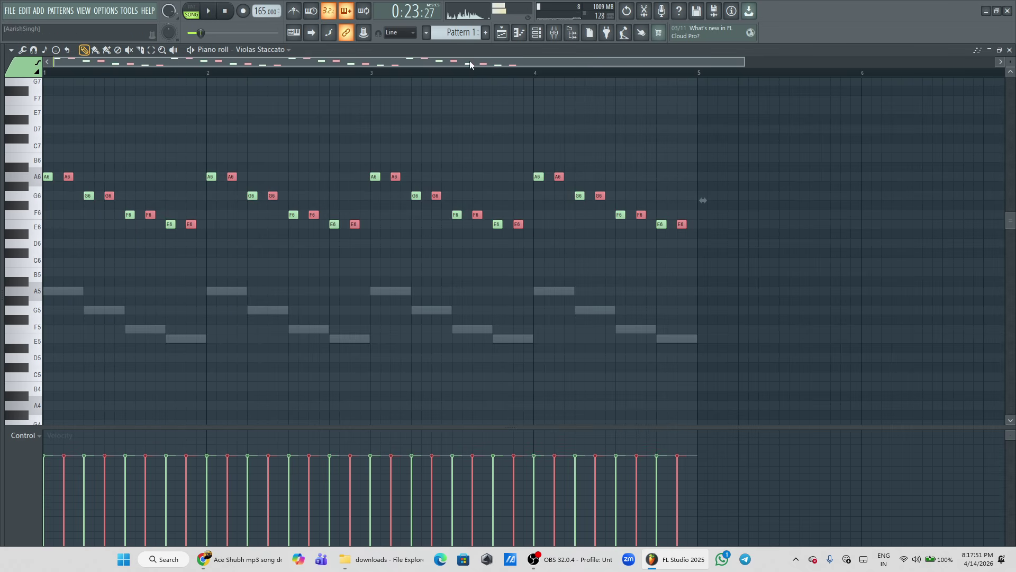
key(l)
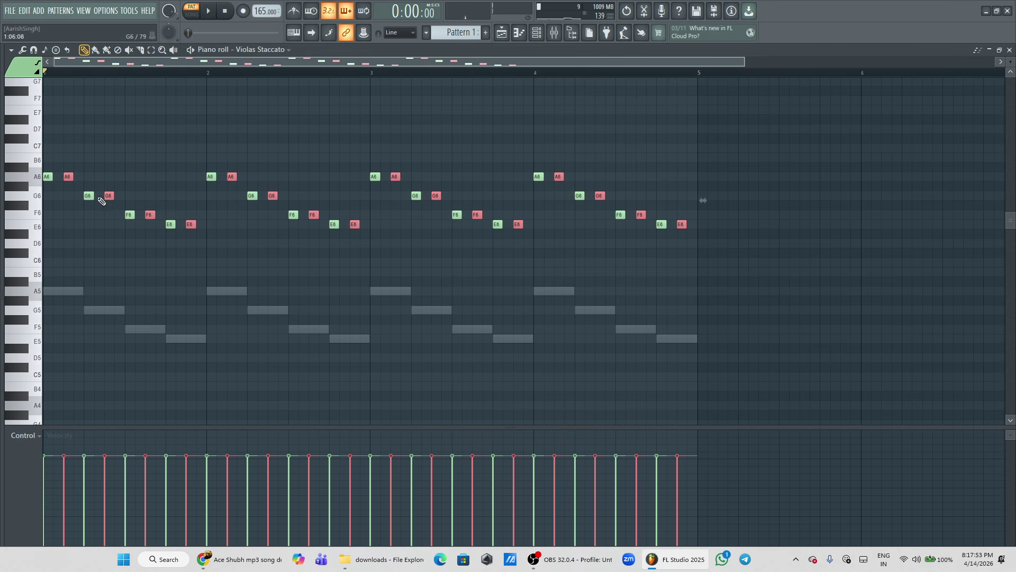
key(space)
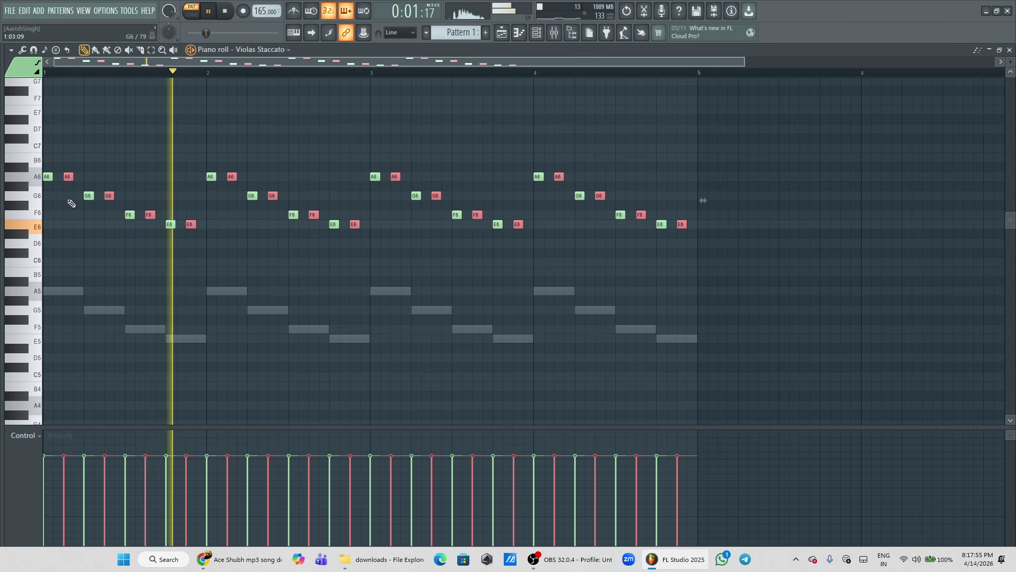
key(F6)
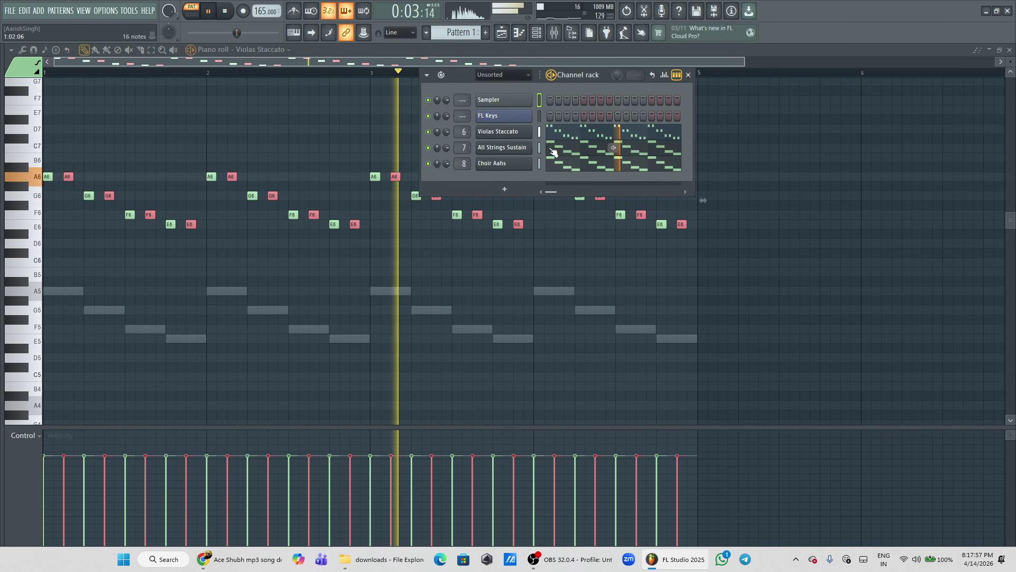
key(space)
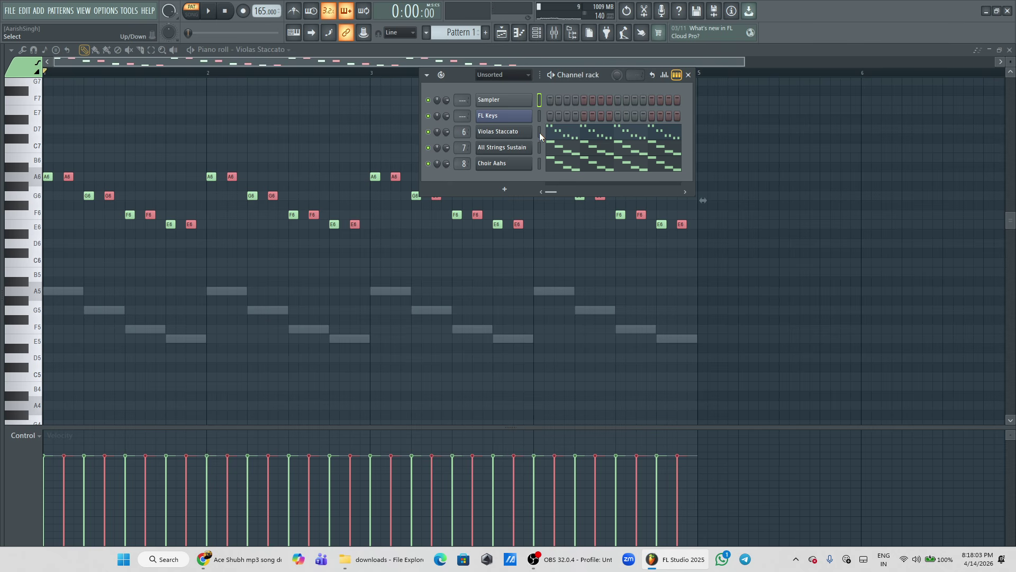
- Clear the notes of the All Strings Sustain, Choir Aahs and Violas Staccato channels in Pattern 1
drag(540, 131, 540, 169)
key(ctrl+z)
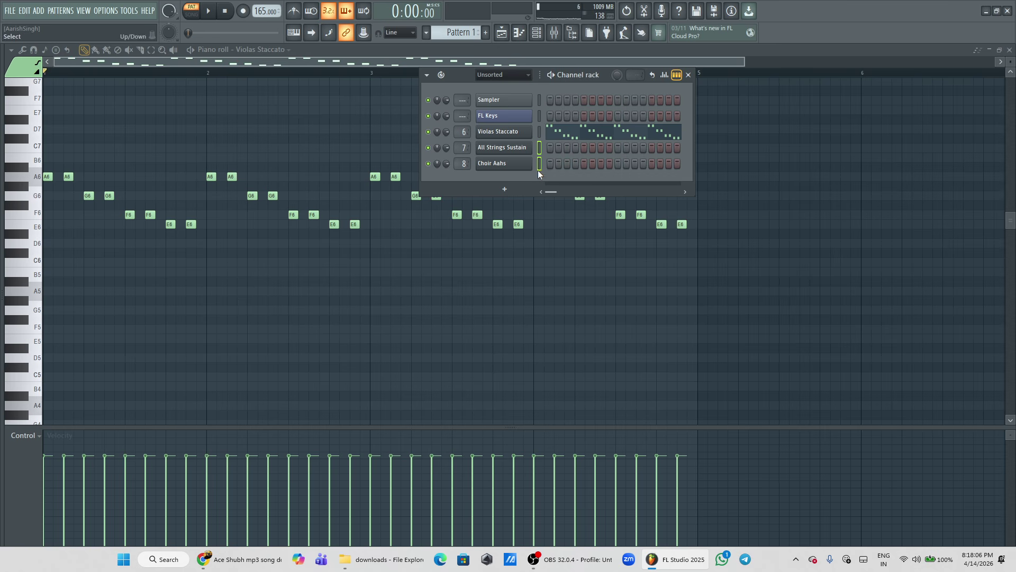
click(557, 131)
click(557, 132)
key(ctrl+x)
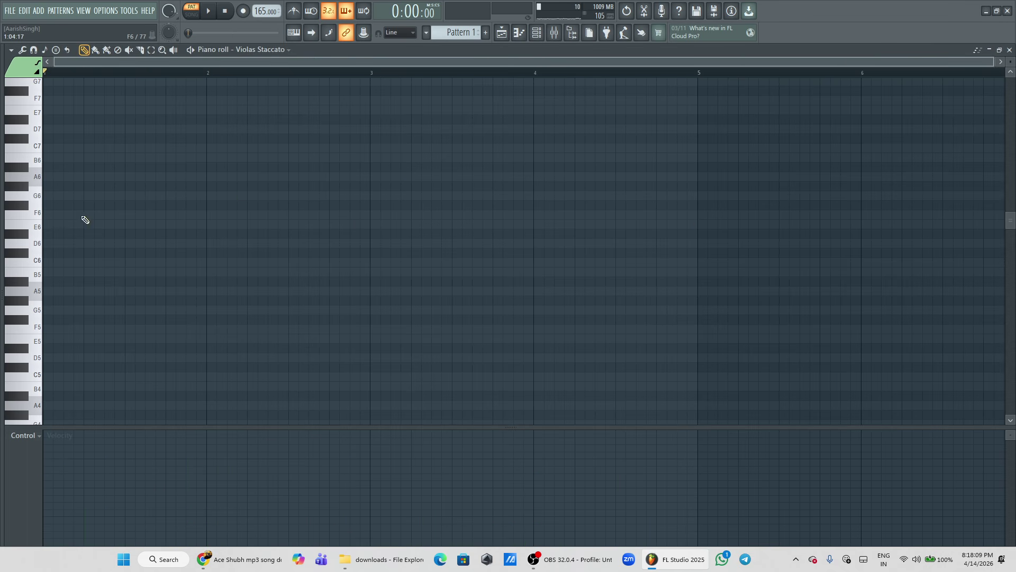
- Draw two short A6 notes and one short G6 note in bar 1 of Violas Staccato, auditioning the phrase along the way
click(48, 179)
click(66, 178)
key(space)
key(space)
click(83, 196)
key(space)
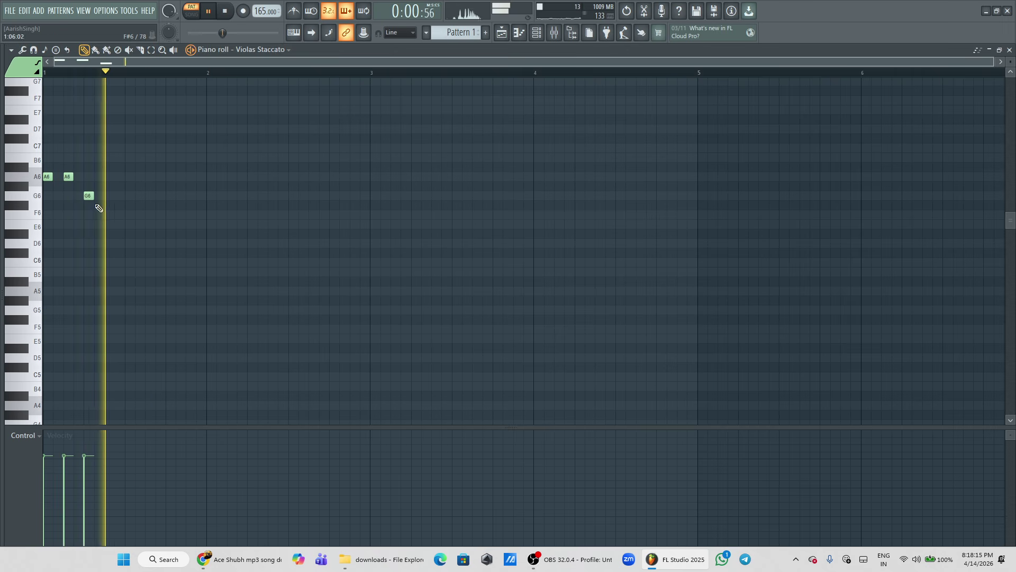
- Add short F6 and E6 notes to the Violas Staccato phrase and play back the resulting five-note phrase
click(106, 214)
key(space)
click(121, 226)
key(space)
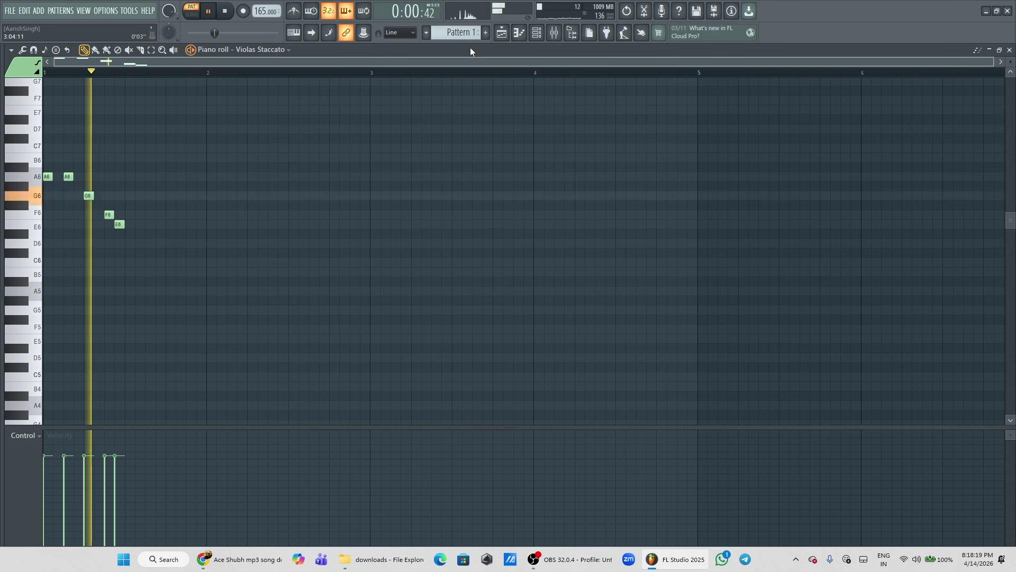
key(space)
key(F6)
key(space)
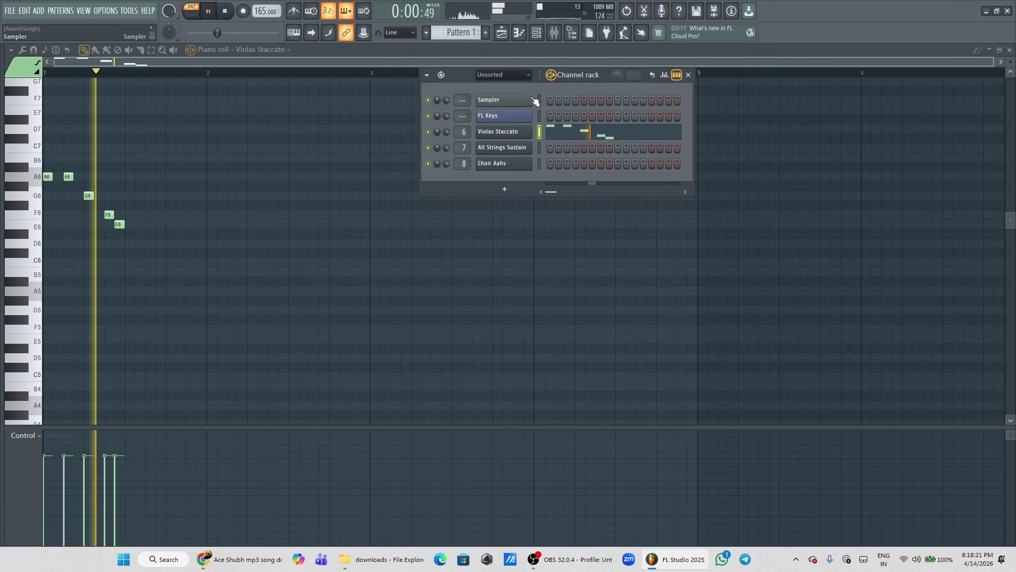
key(space)
key(space)
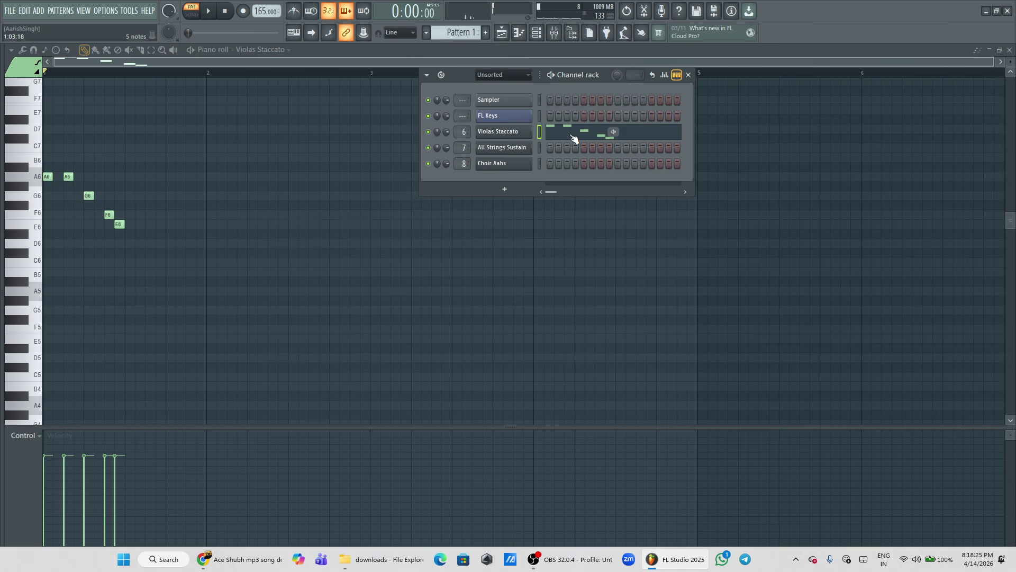
- Duplicate the five-note Violas Staccato phrase into bar 2 and audition it in the pattern and in the full arrangement
drag(155, 149, 207, 176)
key(ctrl+b)
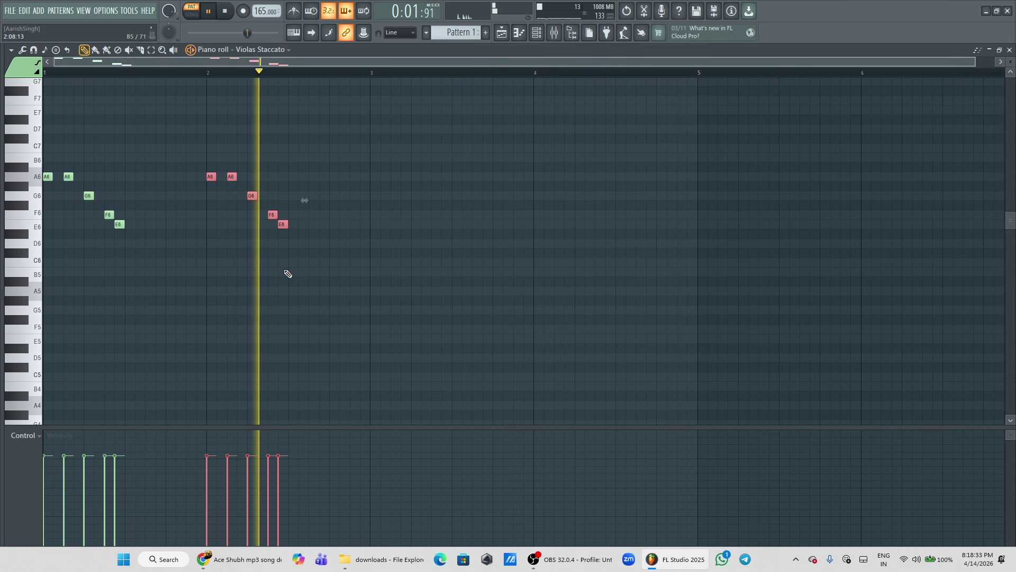
key(space)
click(502, 33)
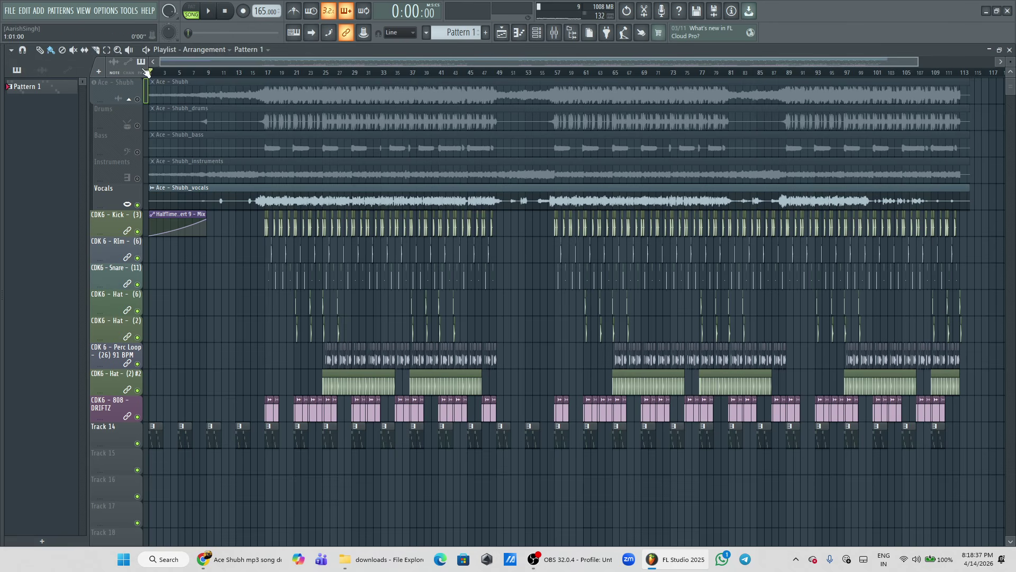
key(space)
key(space)
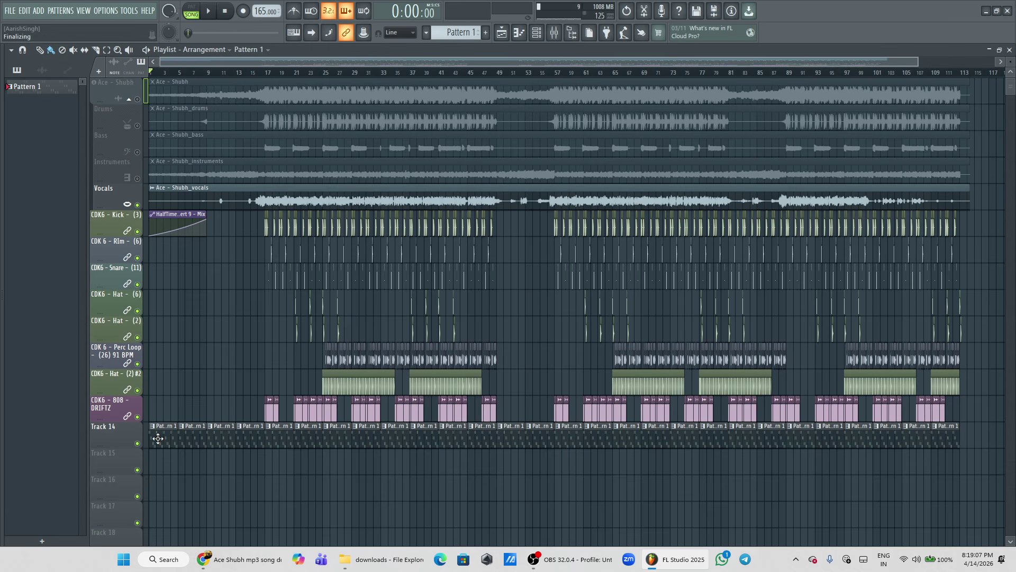
- Unmute the original Ace - Shubh track and its drums, bass and instruments stems in the Playlist
click(138, 99)
click(140, 126)
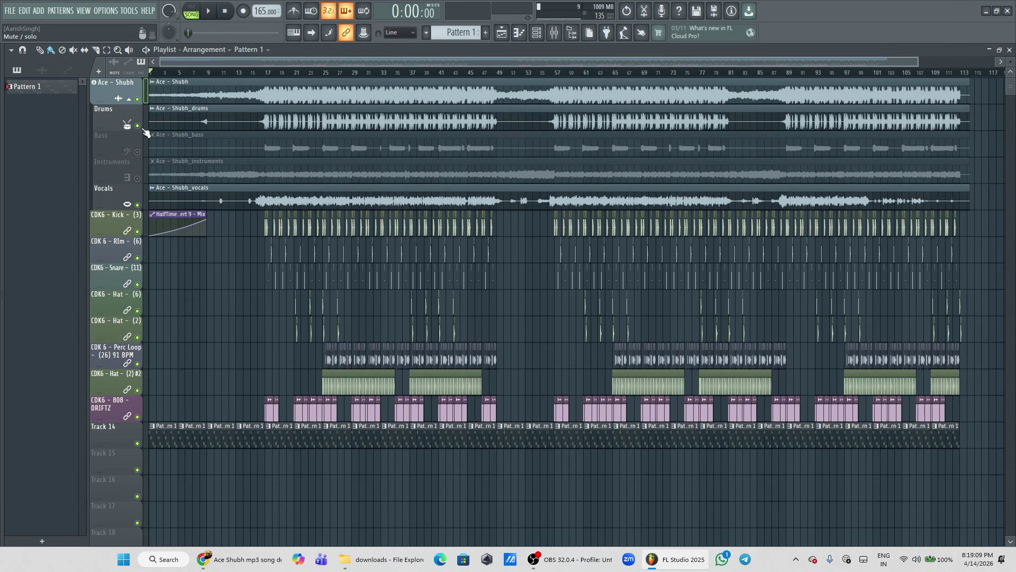
click(138, 153)
click(138, 179)
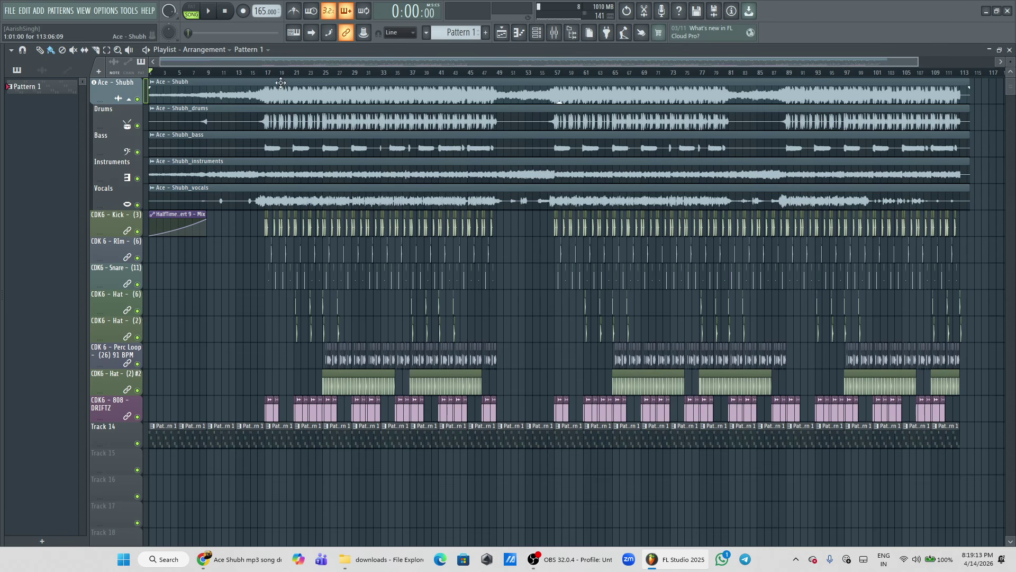
- Solo the perc loop with the kick, rim, snare and first two hat tracks, and play them from bar 25
scroll(279, 77, up, 5)
scroll(279, 78, up, 4)
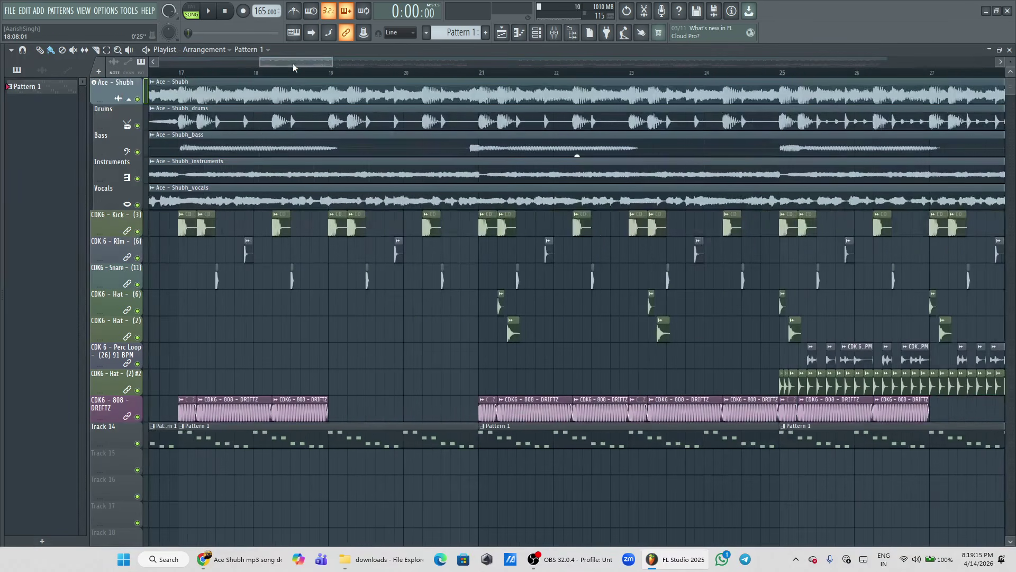
drag(315, 65, 366, 76)
ctrl+click(137, 364)
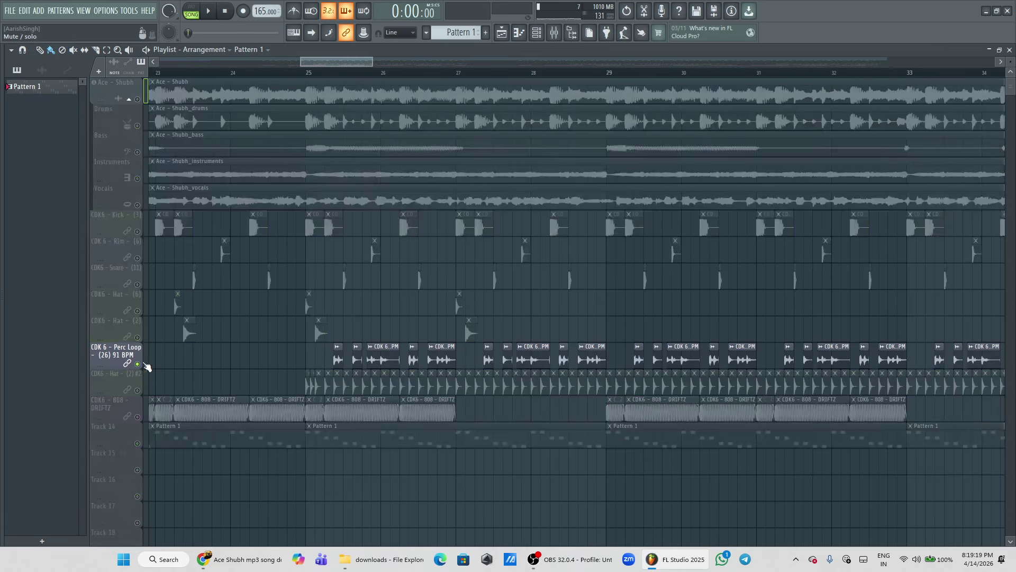
click(138, 337)
drag(137, 310, 138, 231)
key(space)
key(space)
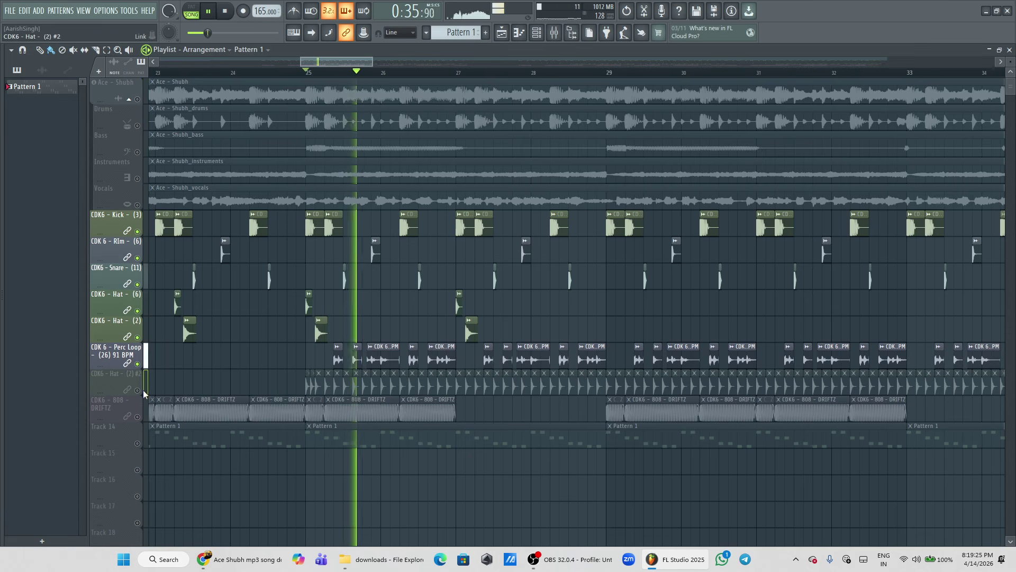
- Bring in the CDK6 - Hat - (2) #2, 808 and melody tracks one by one during playback from bar 25, and stop
click(137, 390)
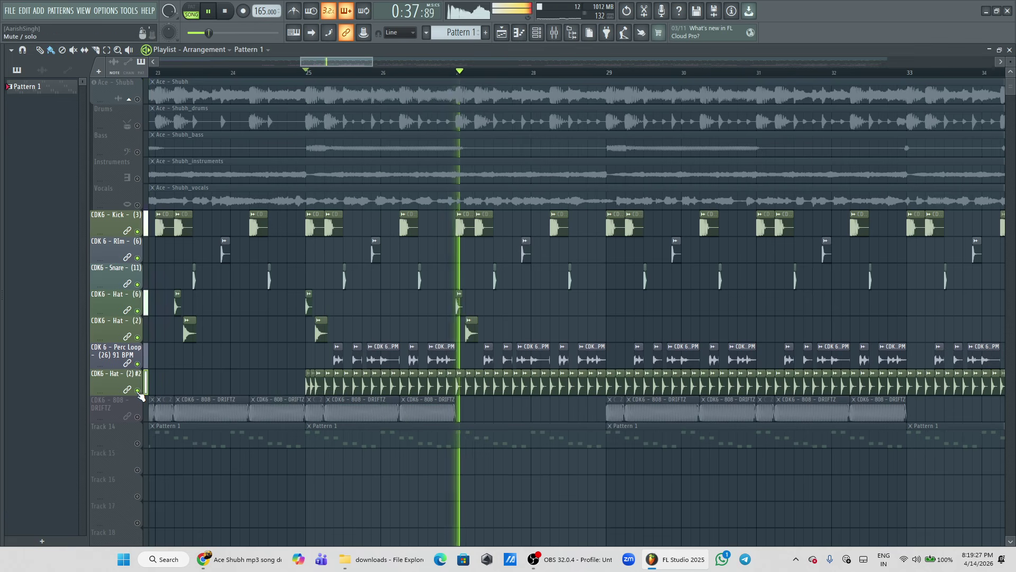
click(138, 417)
click(137, 416)
key(space)
key(space)
click(137, 417)
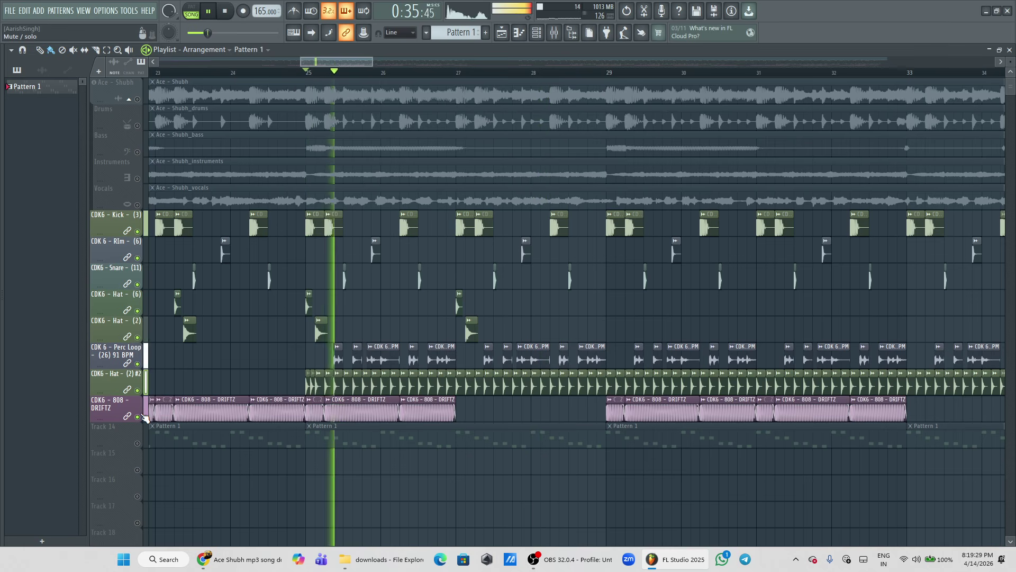
click(139, 443)
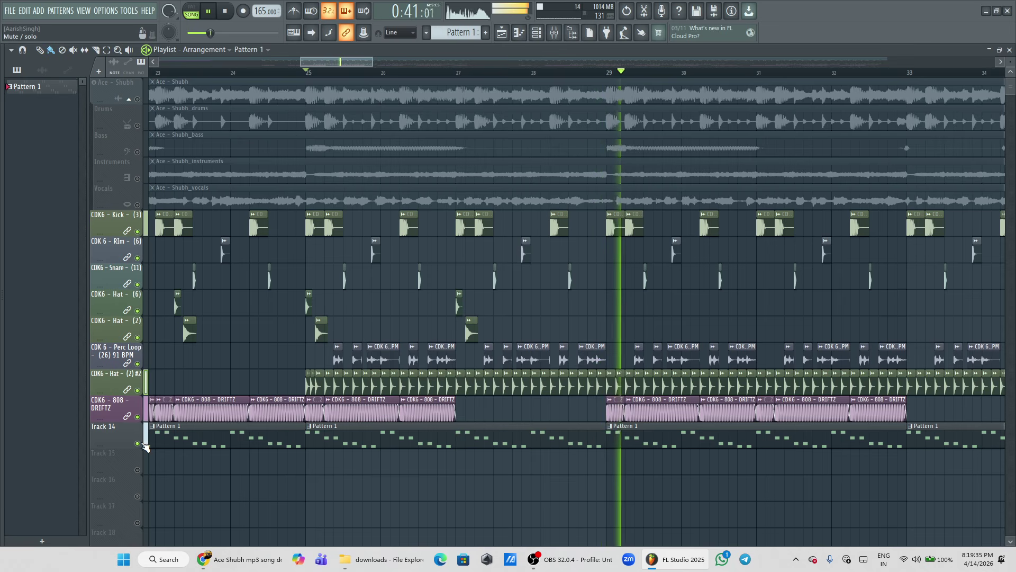
key(space)
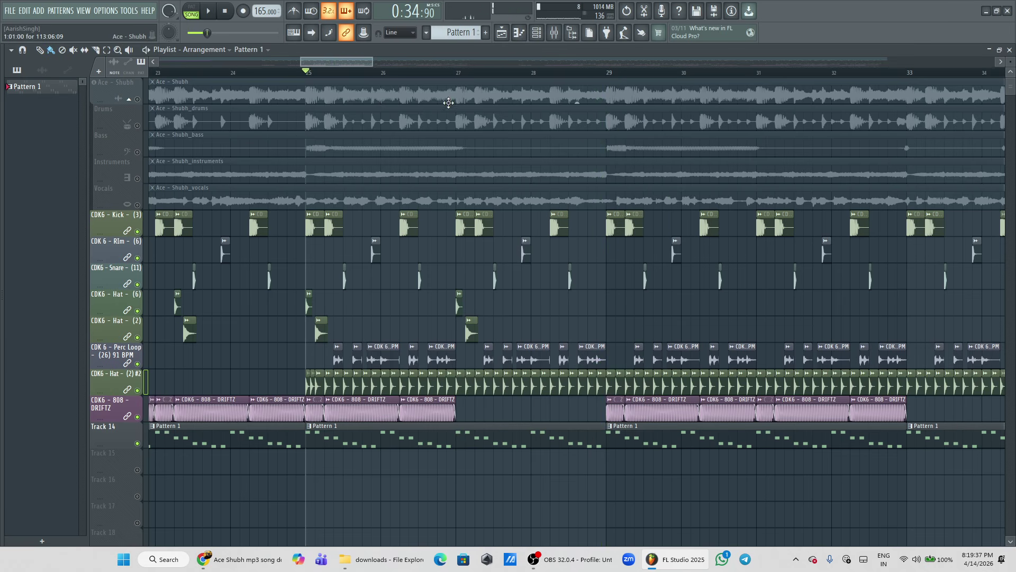
- Review the Channel rack and the full arrangement, and place the playhead at bar 16
drag(373, 61, 409, 62)
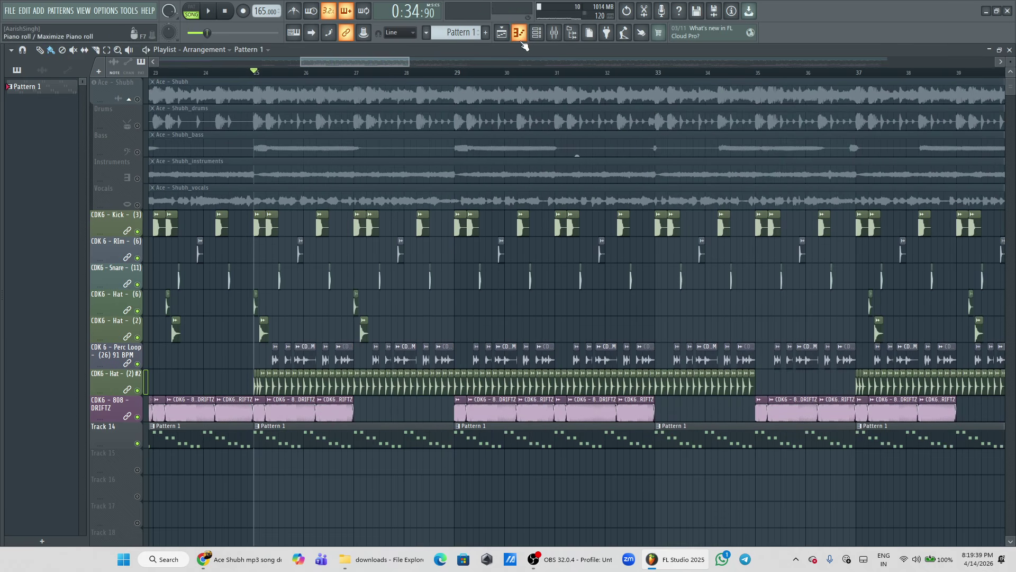
key(F6)
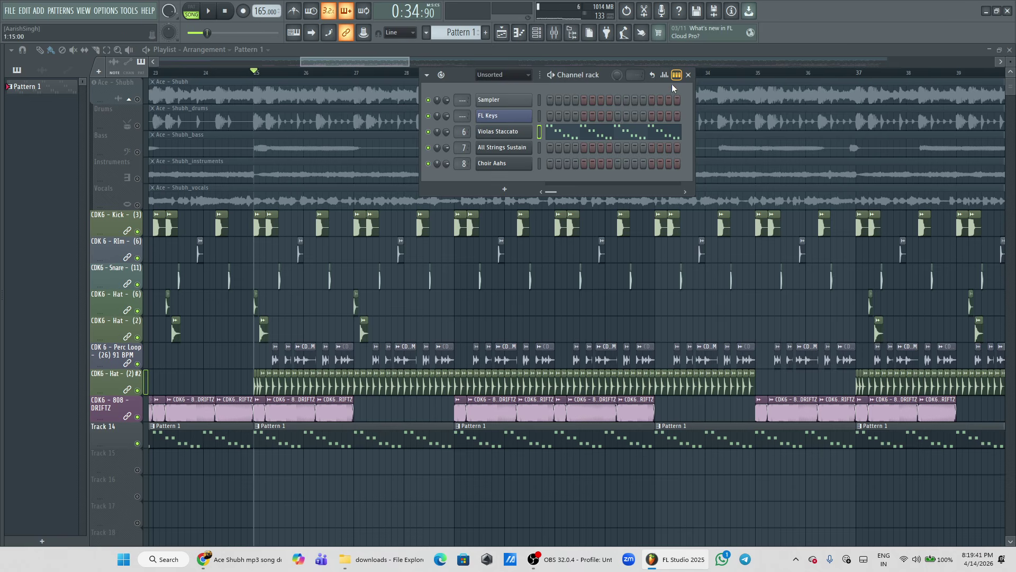
click(688, 75)
drag(409, 61, 940, 55)
key(ctrl+a)
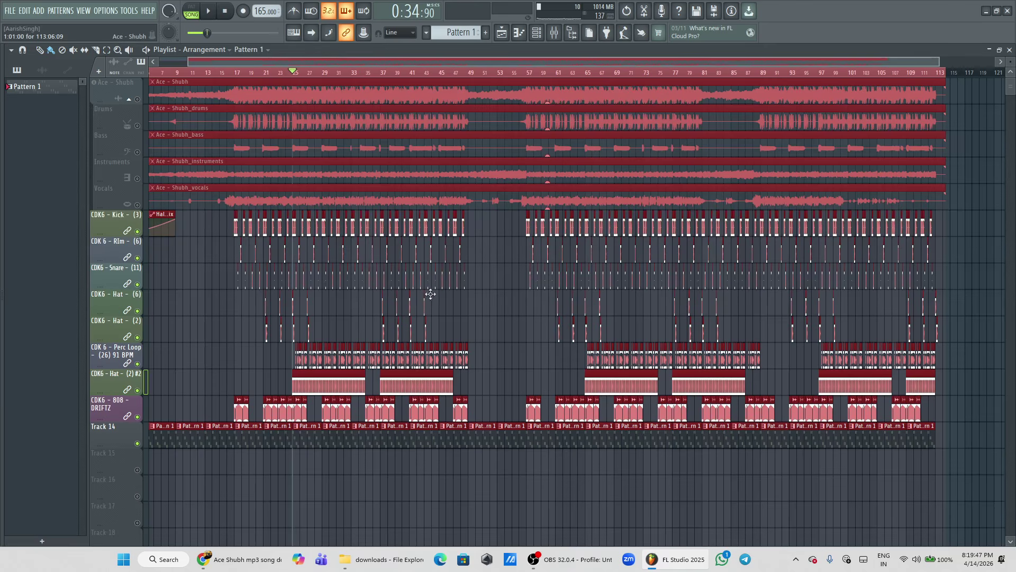
click(227, 72)
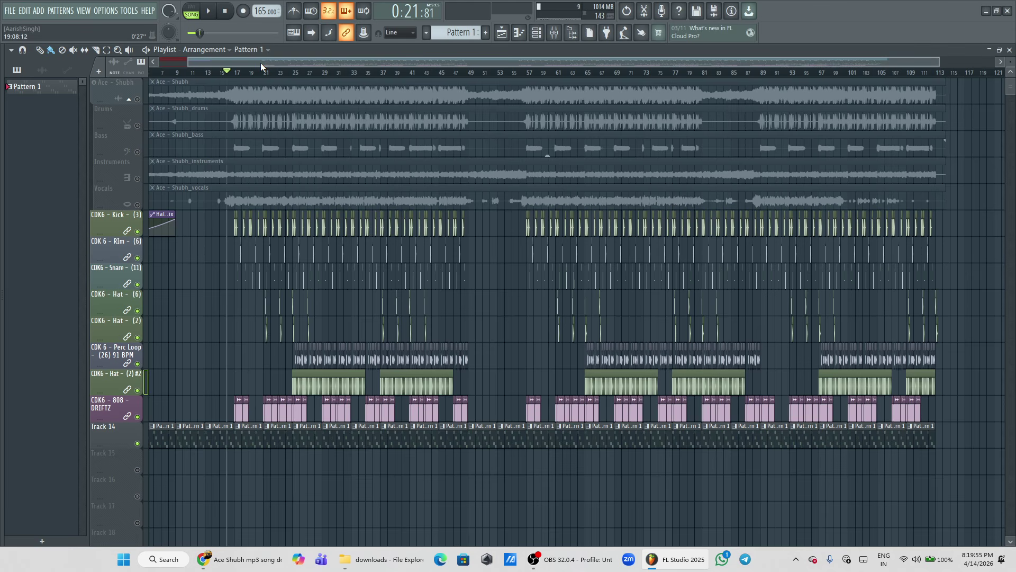
mouse_move(345, 569)
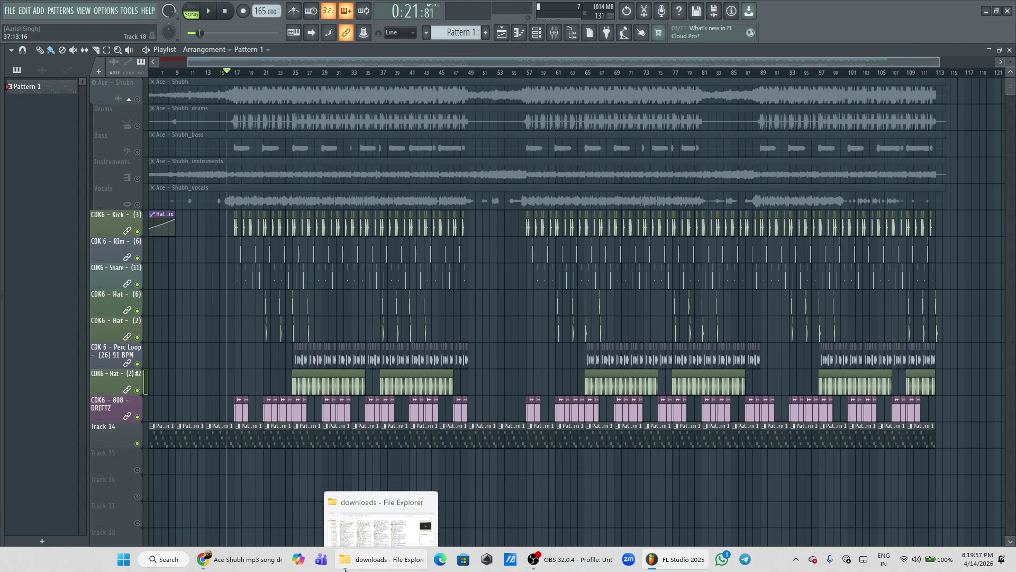